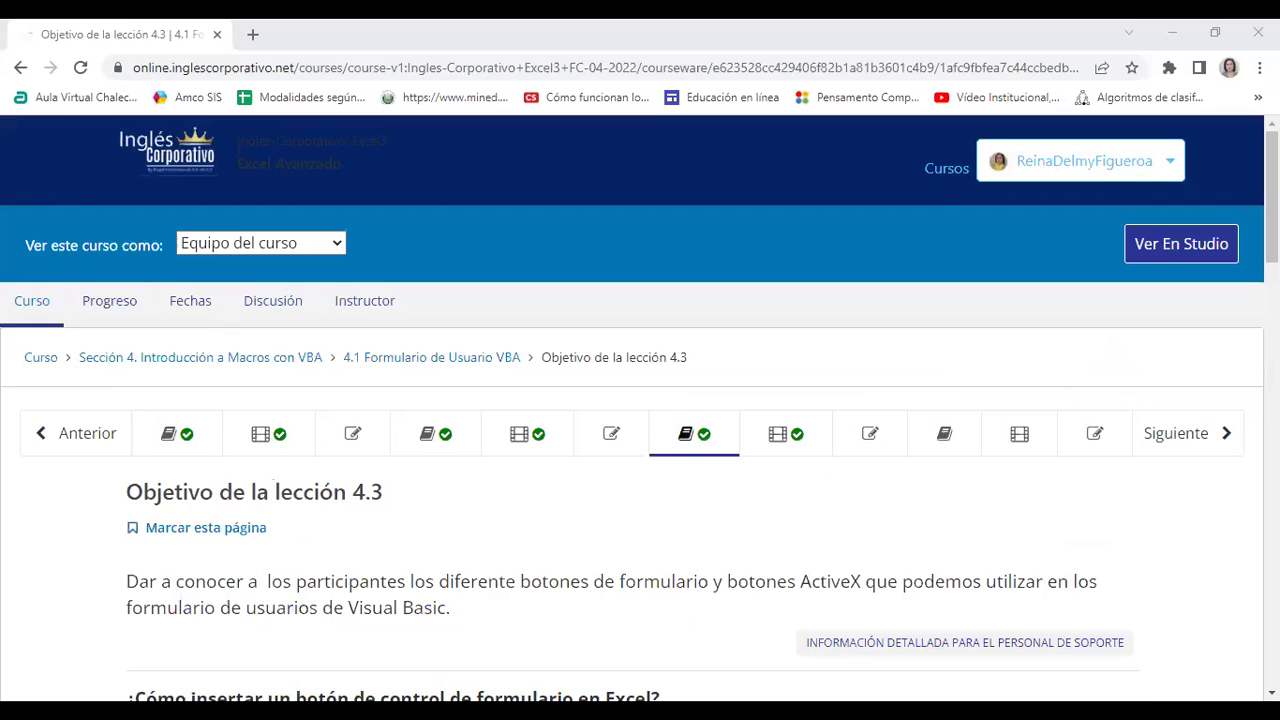
# Scroll down the Objetivo de la lección 4.3 page to '¿Cómo insertar un botón de control de formulario en Excel?'.
pyautogui.scroll(-3, 640, 408)
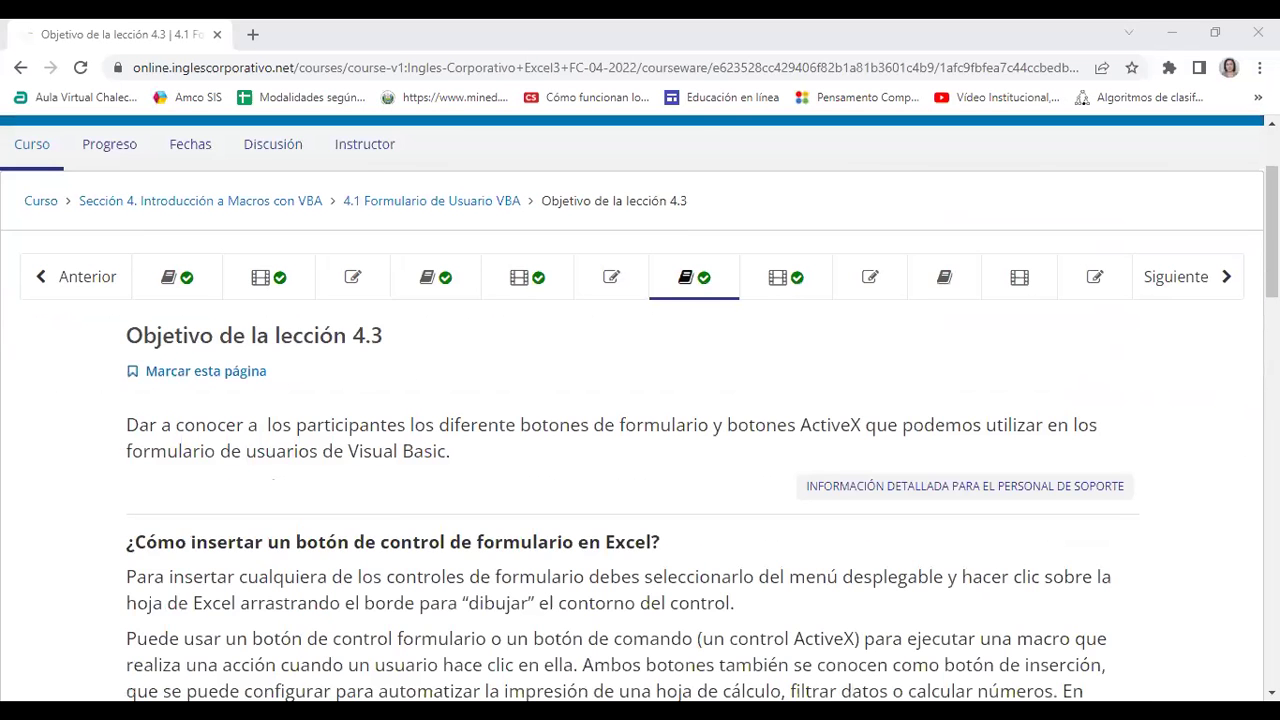
pyautogui.scroll(-3, 640, 408)
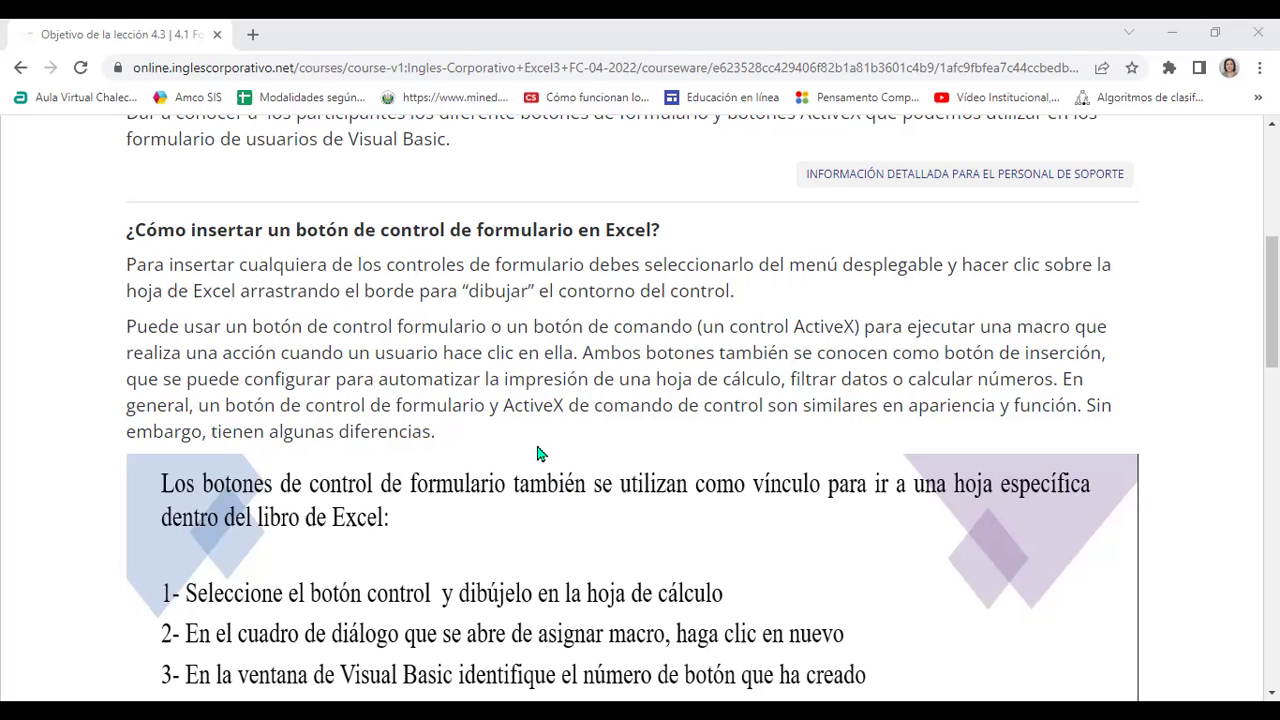
# Scroll on to steps 1–4 and the Sheets("Hoja3").Select VBA code screenshot.
pyautogui.scroll(-1, 537, 454)
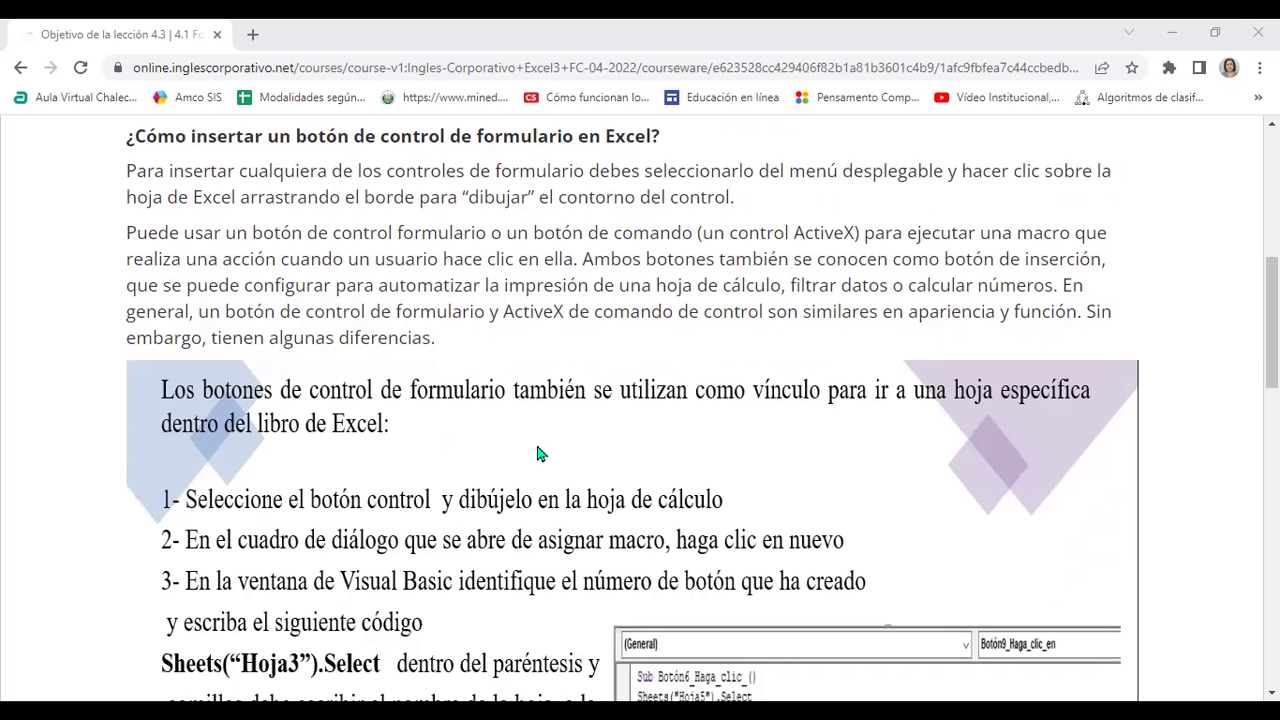
pyautogui.scroll(-1, 537, 454)
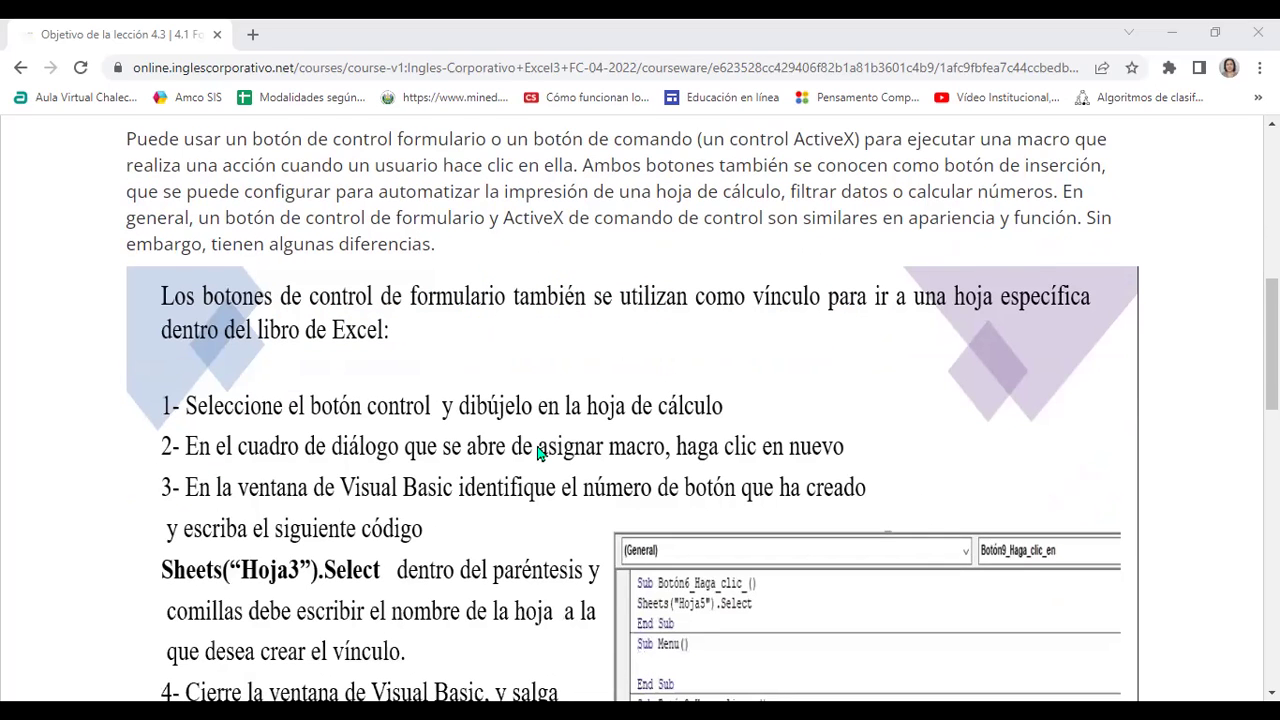
pyautogui.scroll(-1, 537, 454)
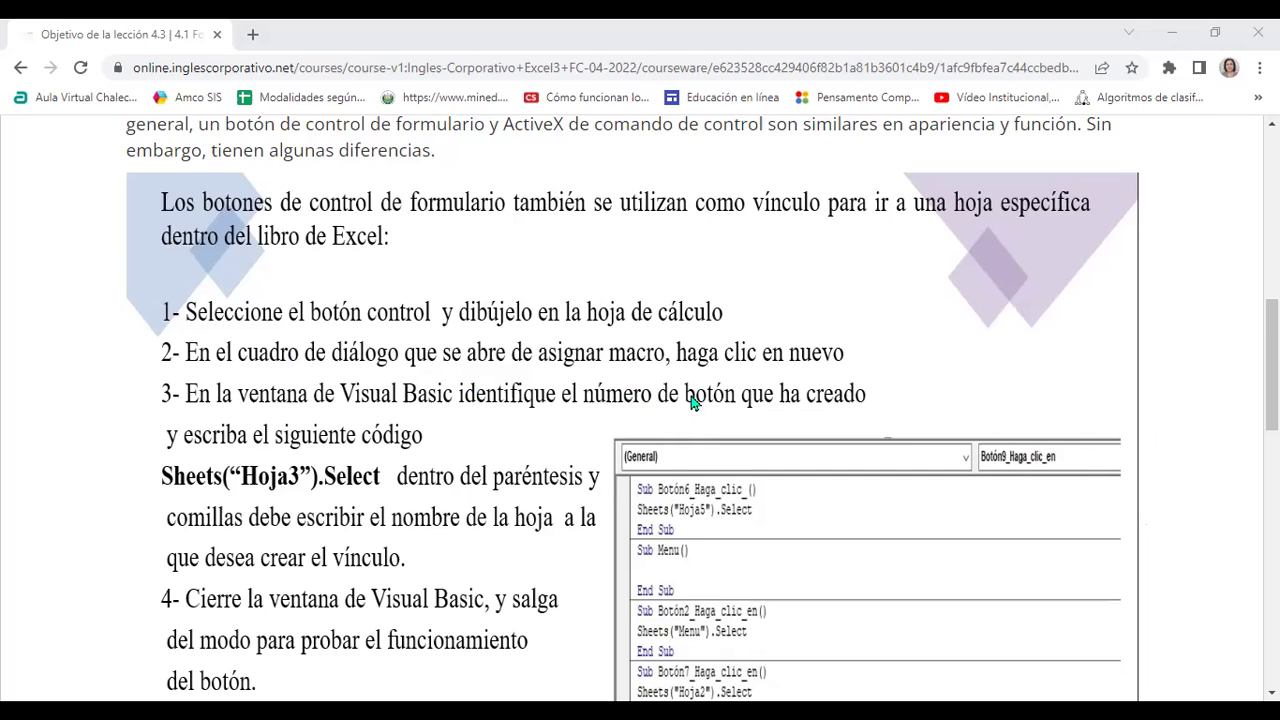
# Read down through the Controles de formulario and Controles ActiveX overview.
pyautogui.scroll(-1, 681, 375)
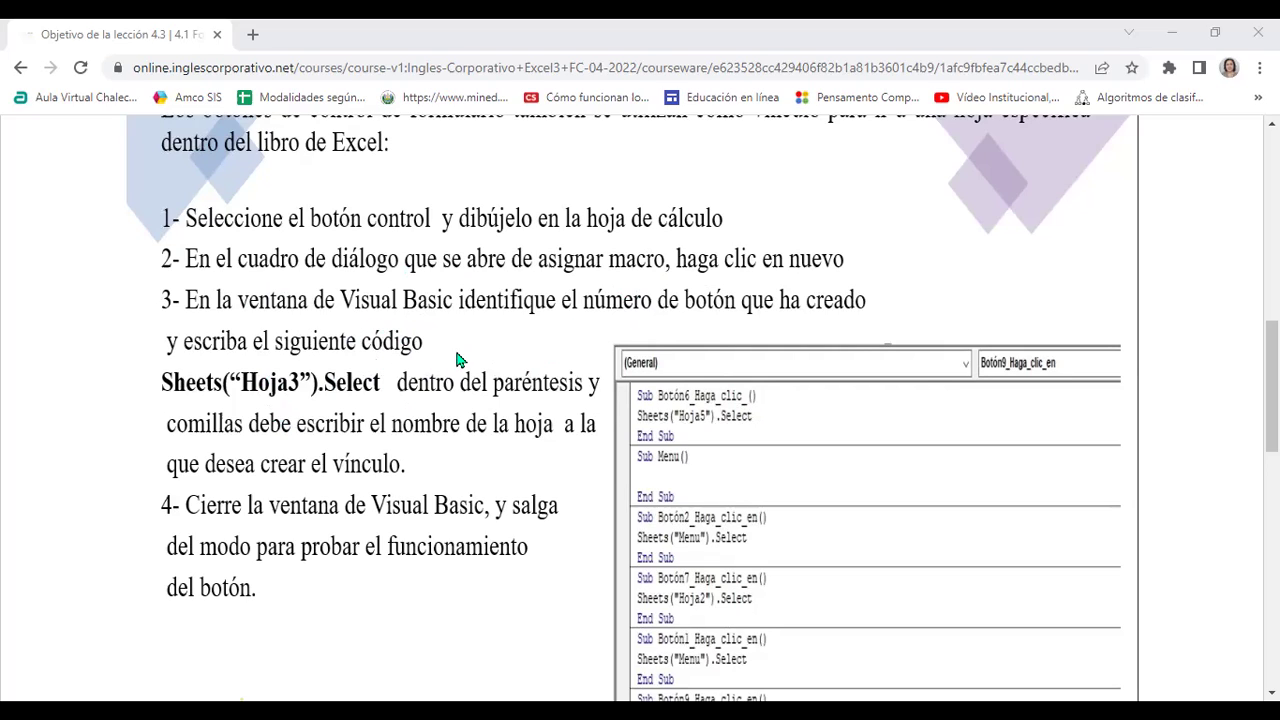
pyautogui.scroll(-1, 447, 370)
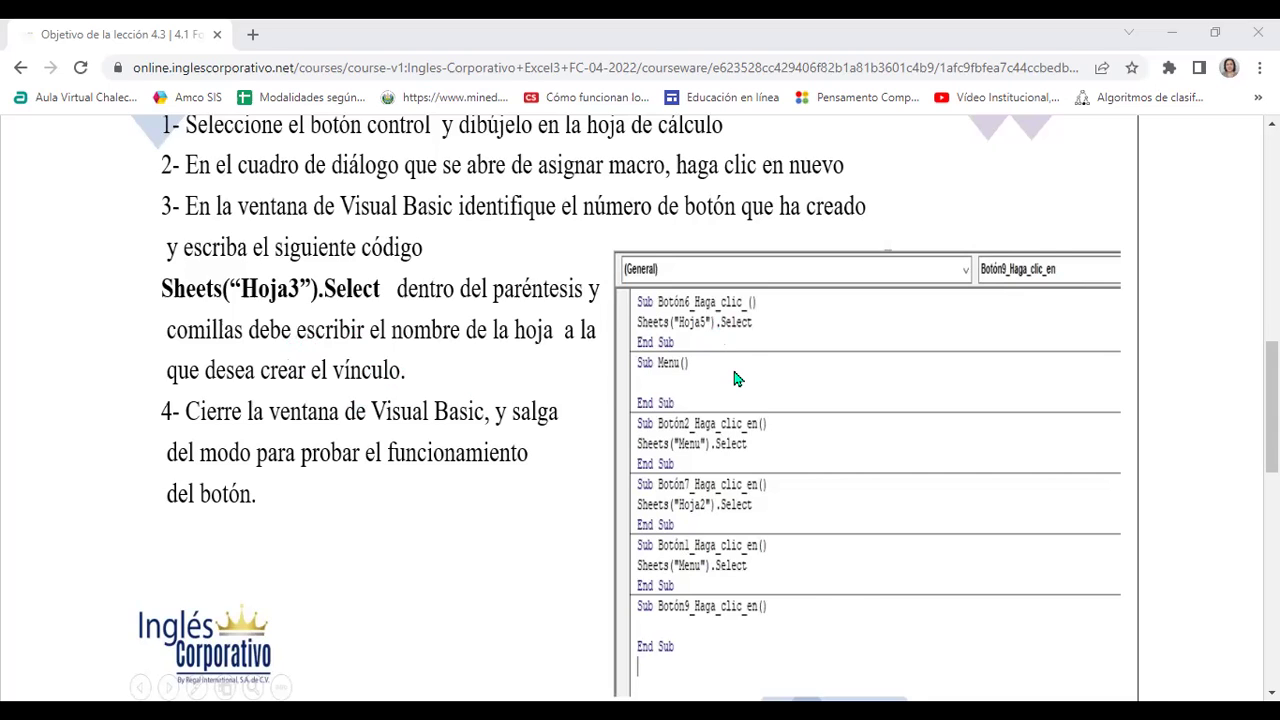
pyautogui.scroll(-1, 735, 377)
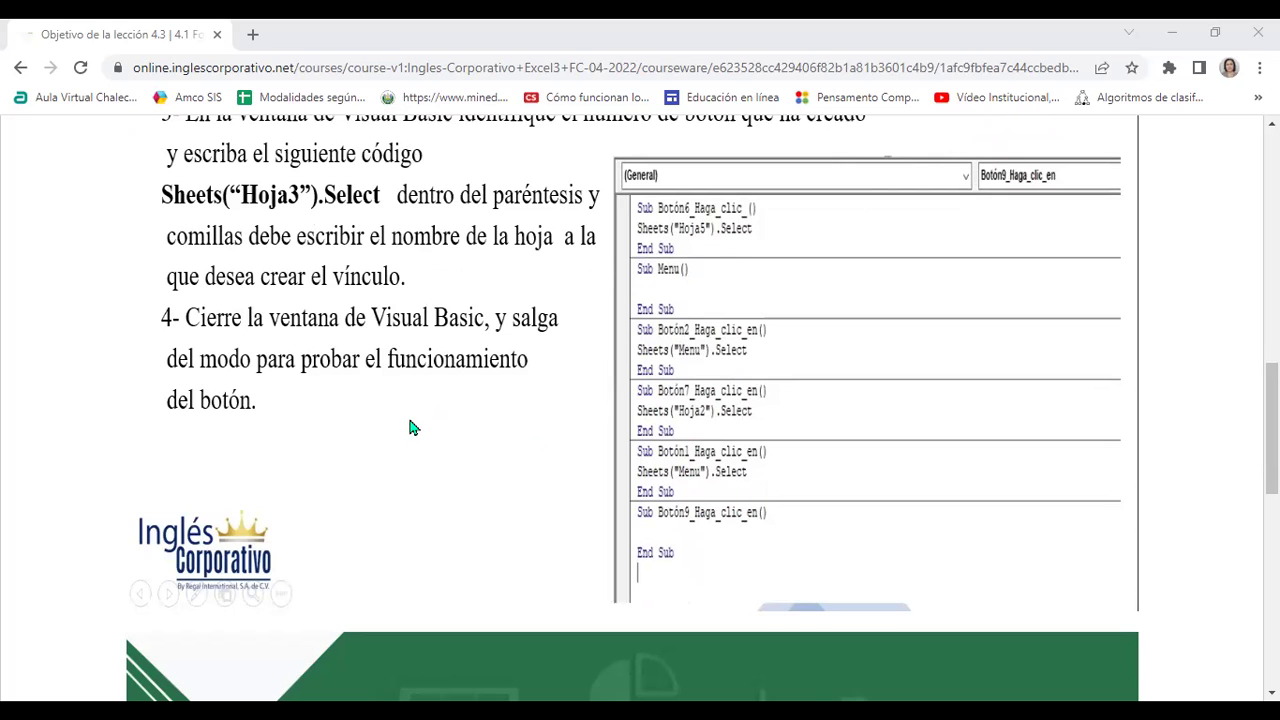
pyautogui.scroll(-2, 409, 428)
pyautogui.scroll(-1, 409, 428)
pyautogui.scroll(-1, 409, 428)
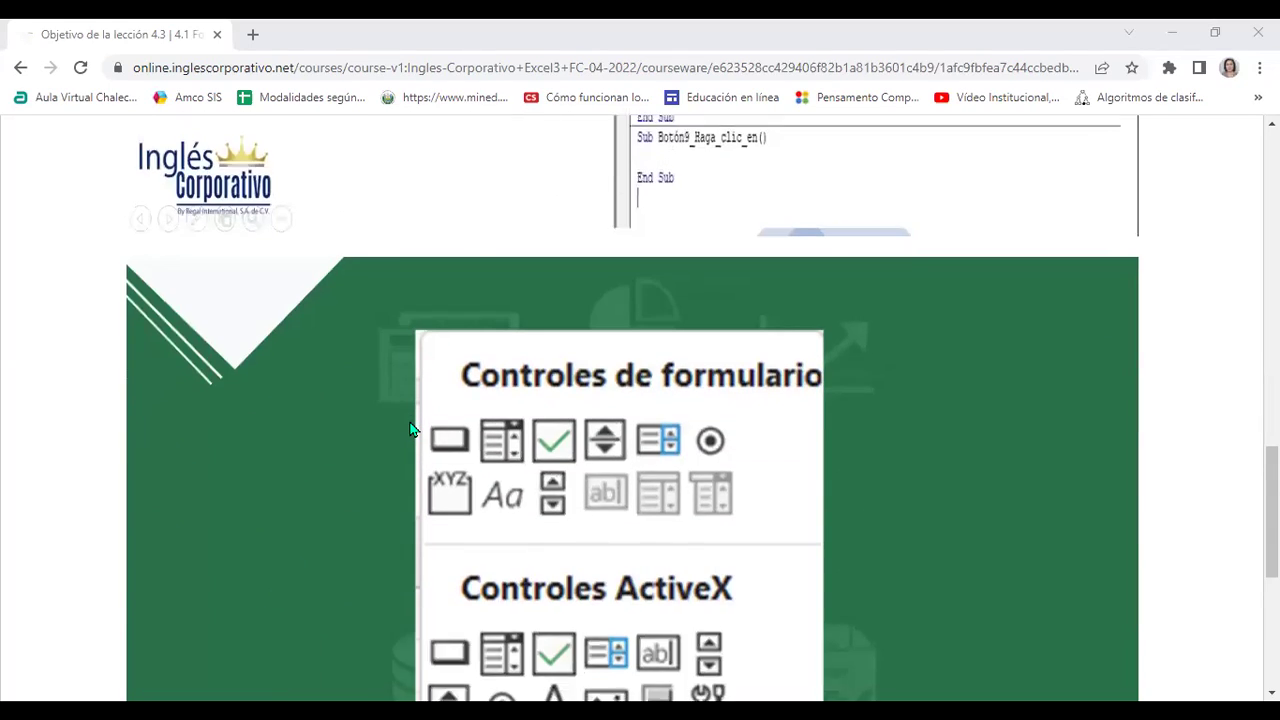
pyautogui.scroll(-2, 410, 428)
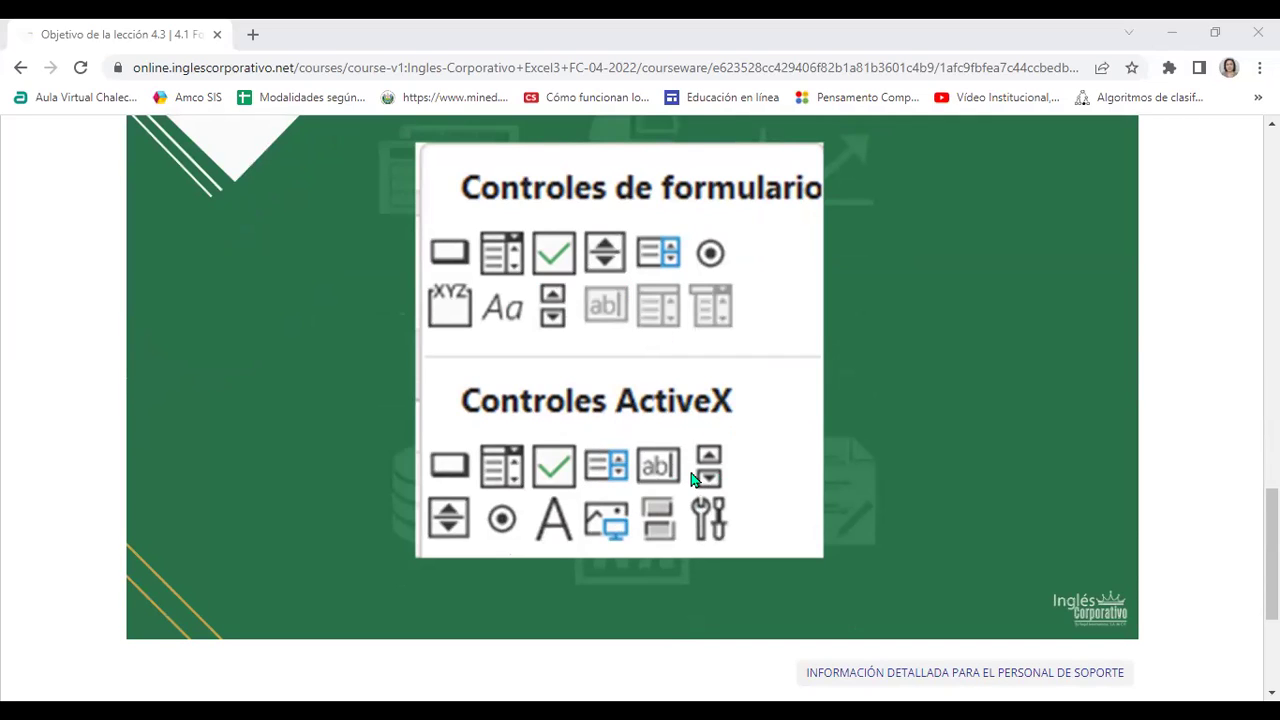
# Reach the bottom of lesson 4.3 and advance with Siguiente.
pyautogui.scroll(-1, 691, 476)
pyautogui.scroll(-1, 689, 470)
pyautogui.scroll(-1, 688, 466)
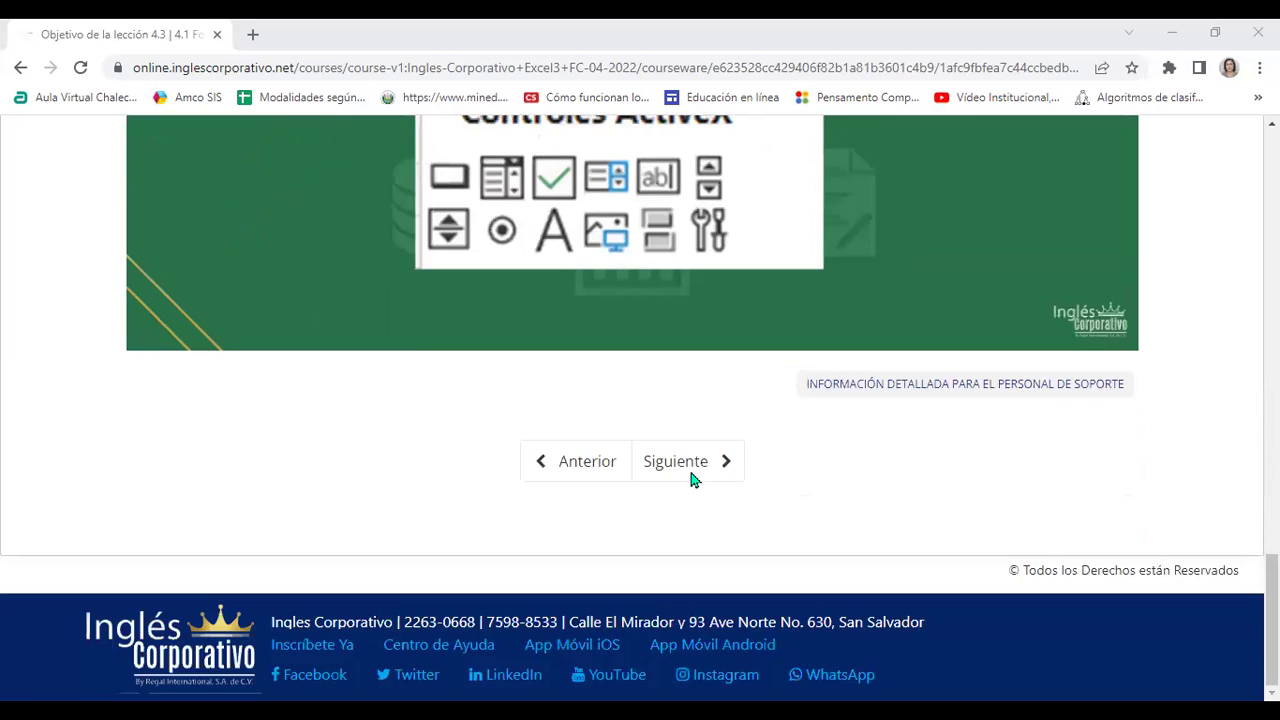
pyautogui.click(690, 466)
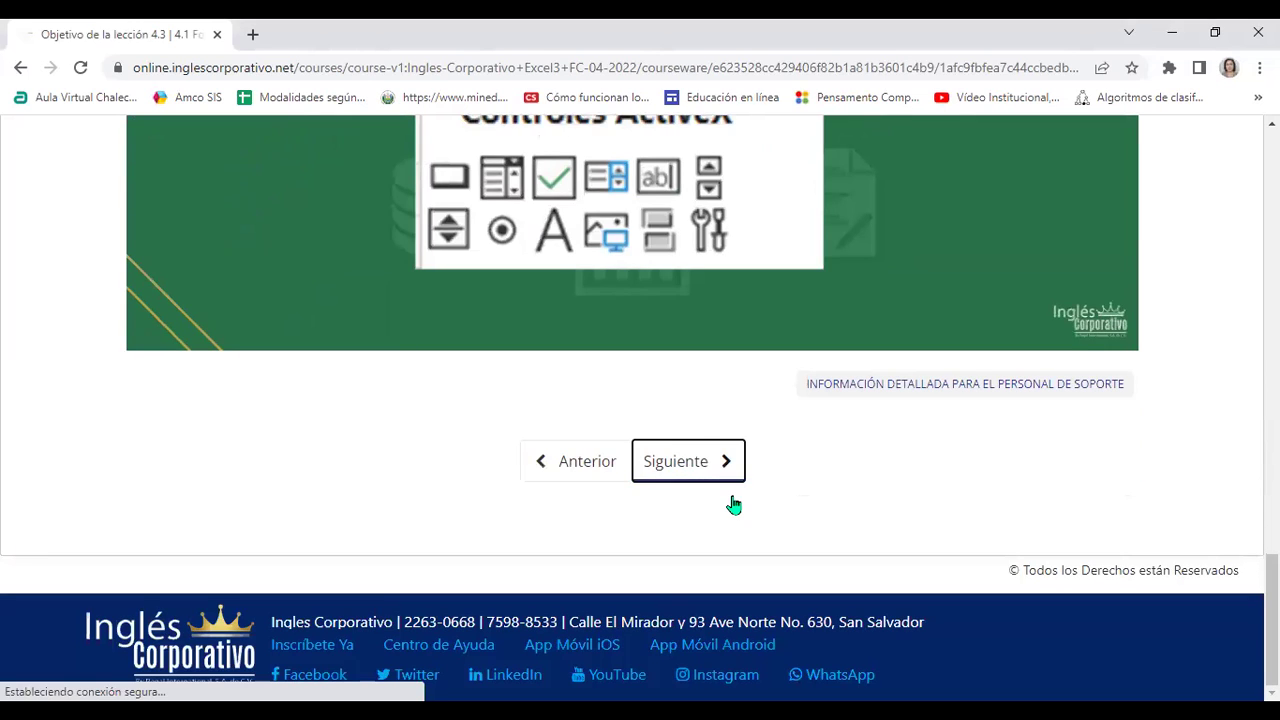
# Start the 'Como usar botones de control de los Formularios' video, briefly viewing it fullscreen.
pyautogui.scroll(-4, 900, 448)
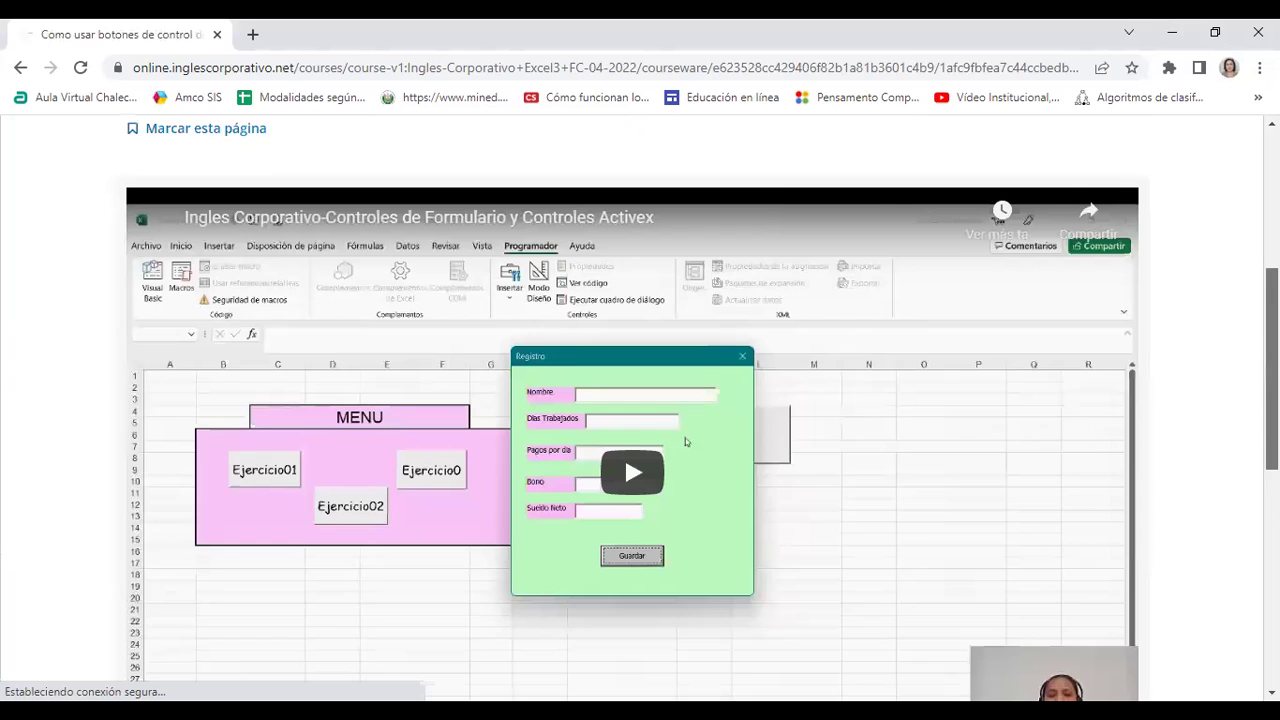
pyautogui.scroll(-1, 640, 410)
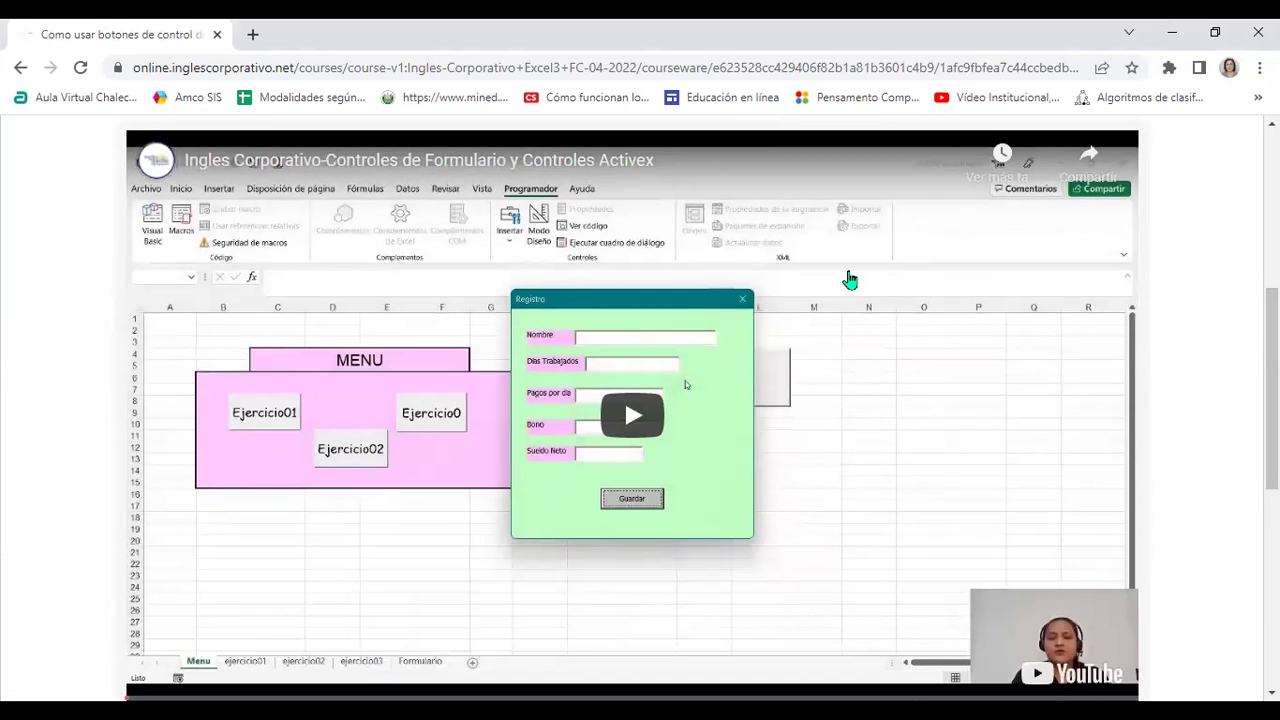
pyautogui.click(636, 410)
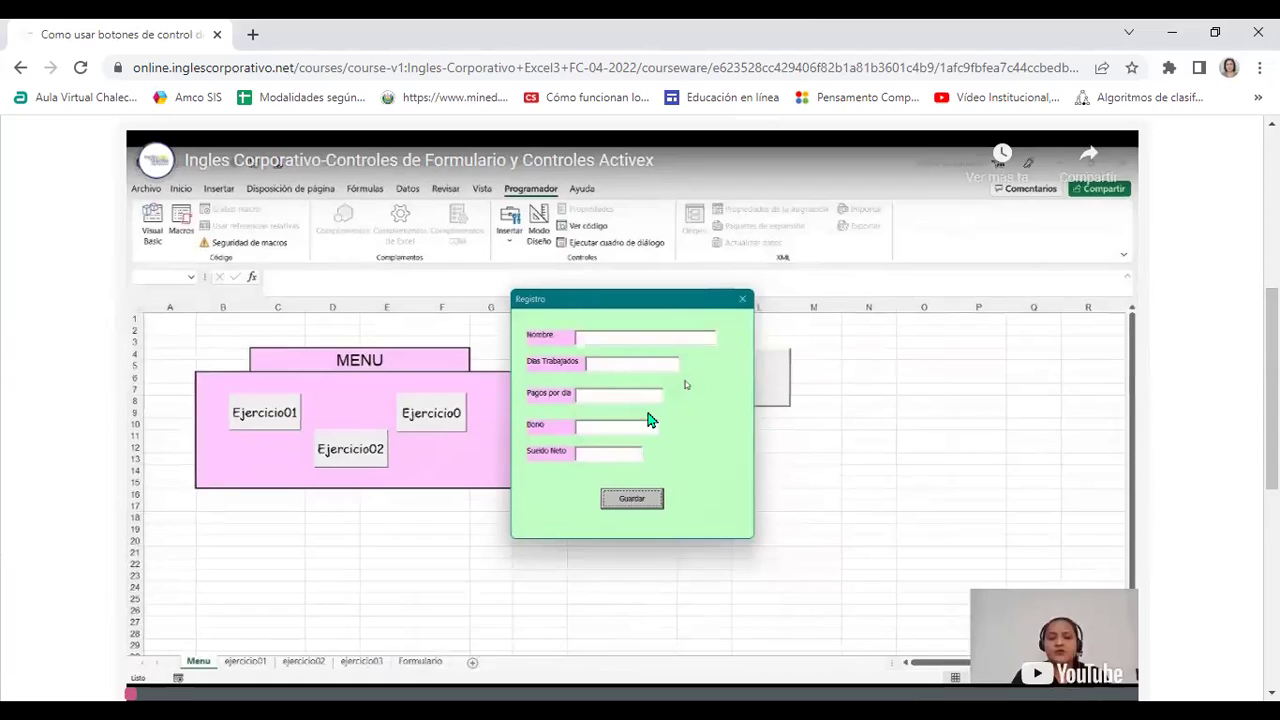
pyautogui.doubleClick(647, 420)
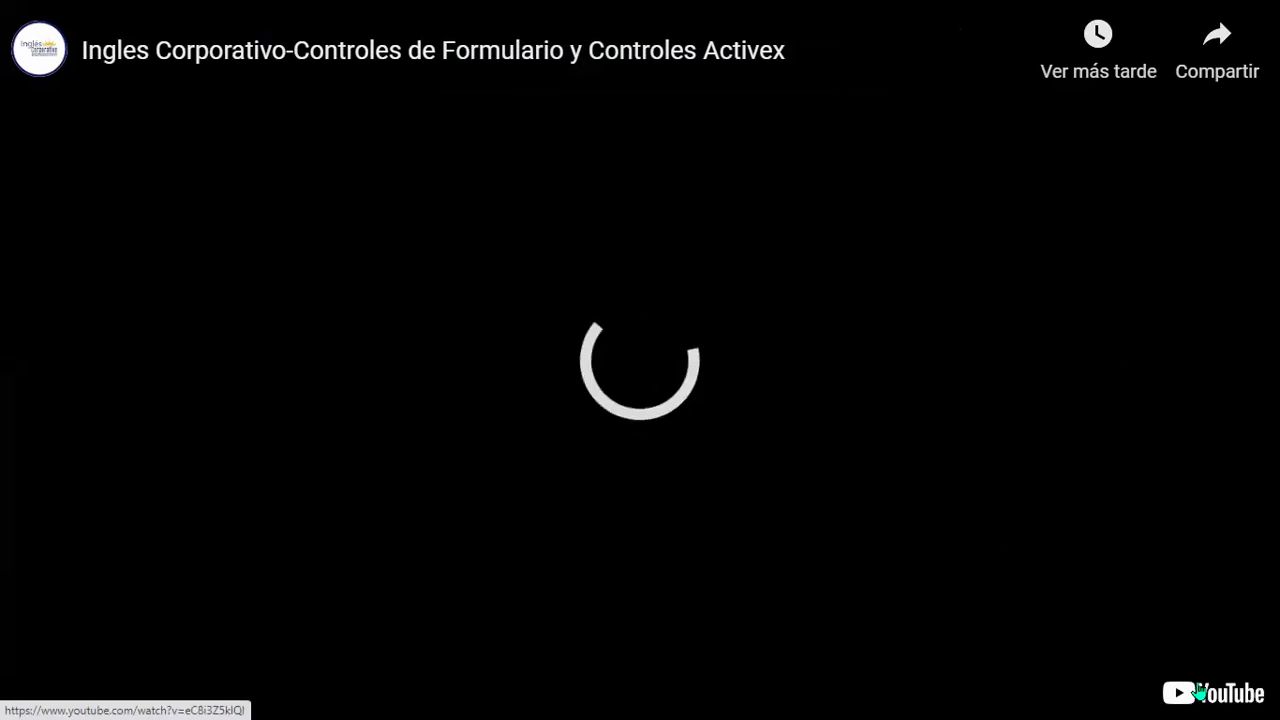
pyautogui.press('Escape')
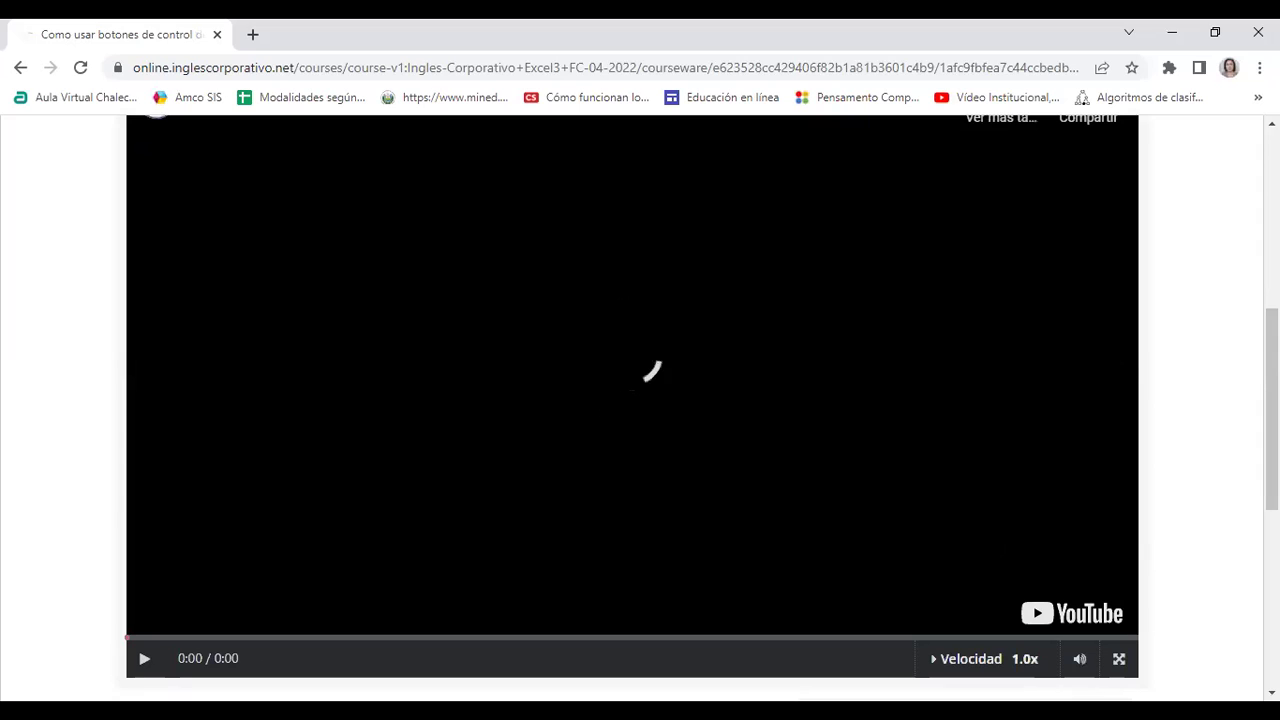
# Play the tutorial video from the beginning through to 3:34.
pyautogui.click(143, 658)
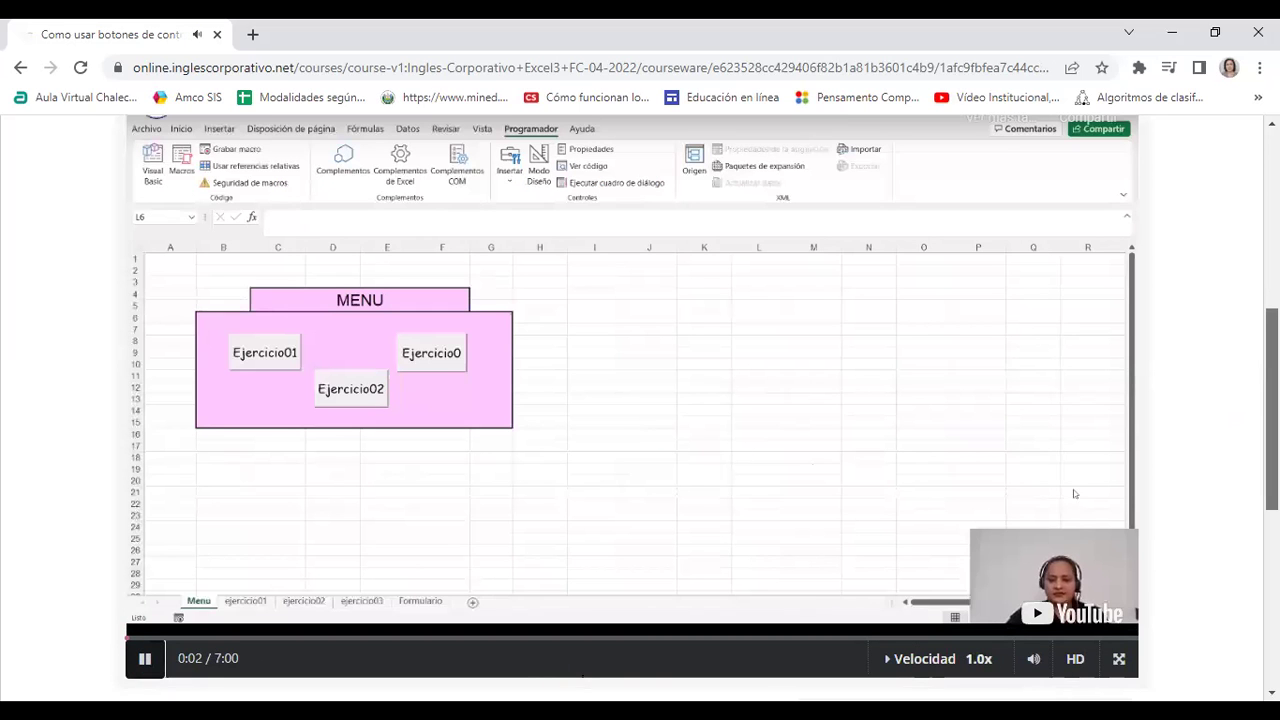
pyautogui.scroll(1, 640, 400)
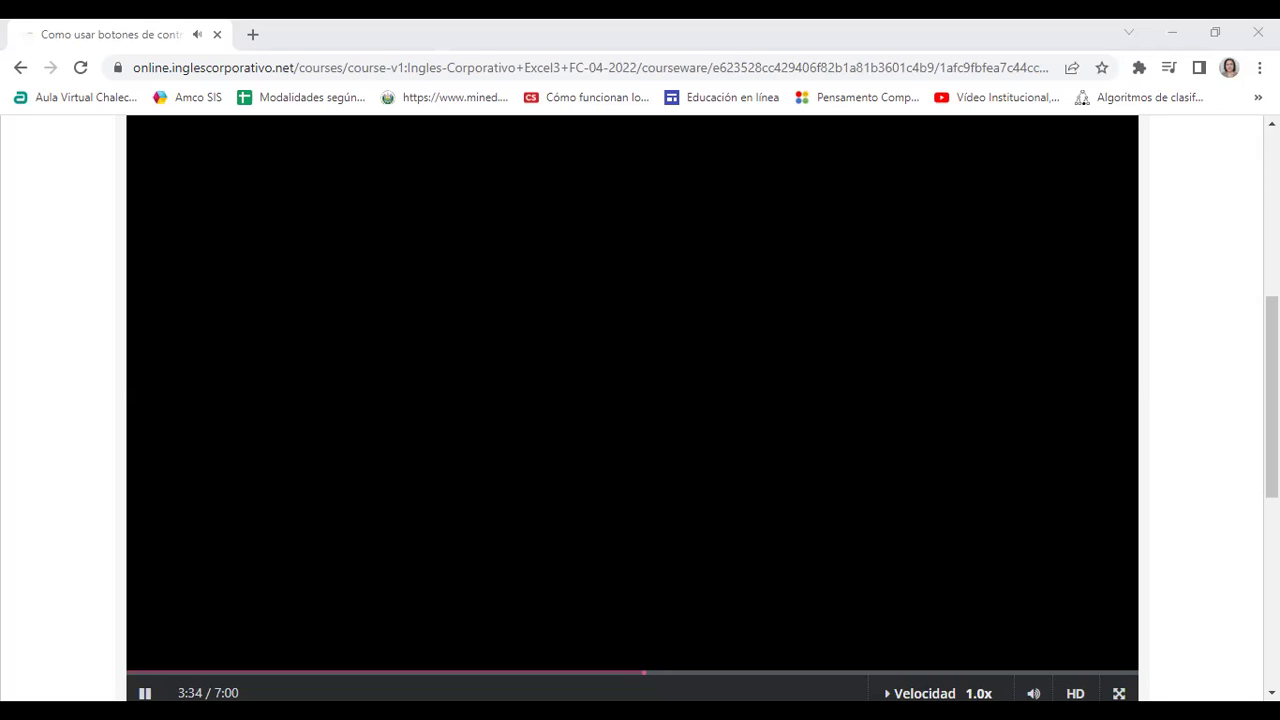
# Jump the tutorial video ahead to 3:53 and watch on to 4:19.
pyautogui.click(695, 668)
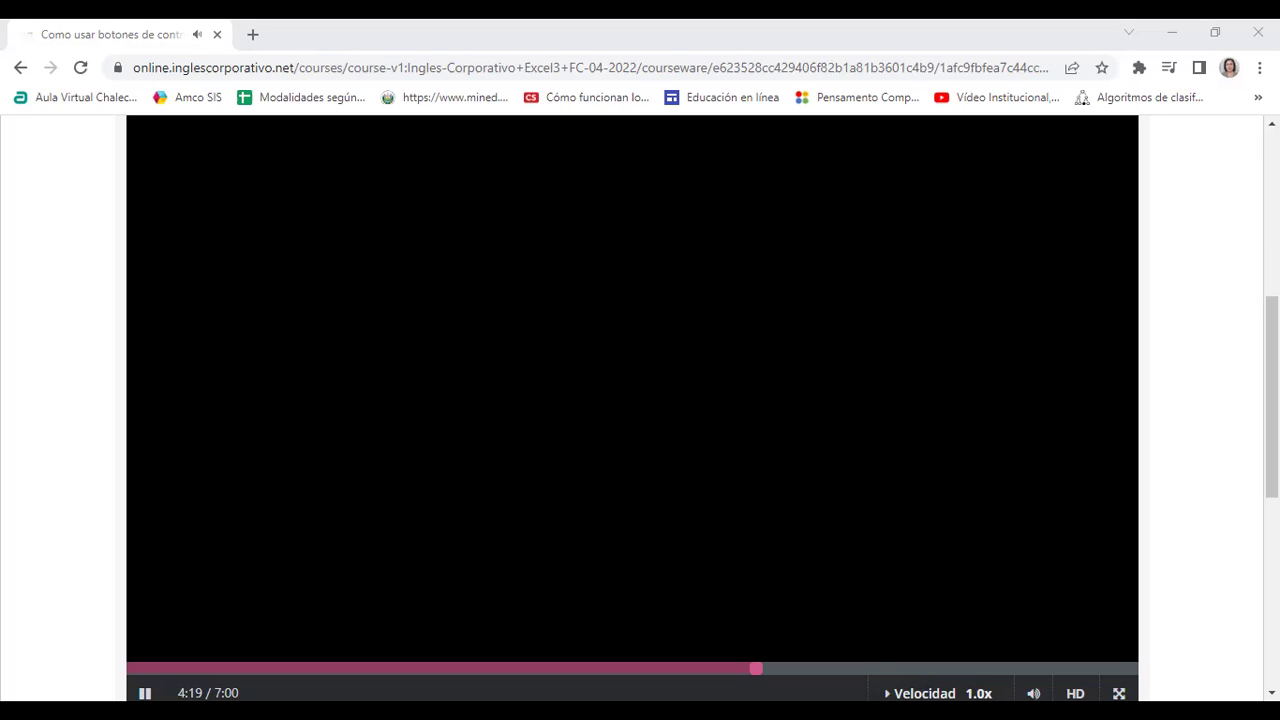
# Skip the video ahead to 5:01 and let it play to 6:58 of 7:00.
pyautogui.click(880, 664)
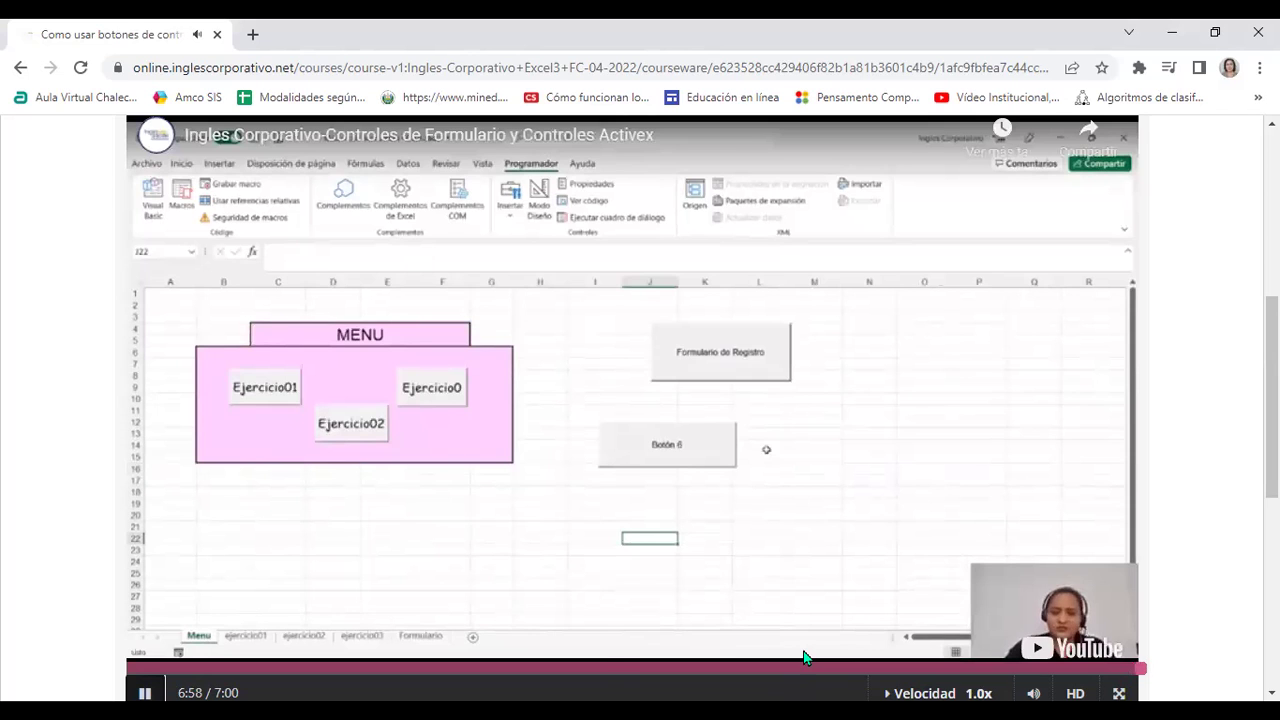
pyautogui.scroll(-4, 1040, 534)
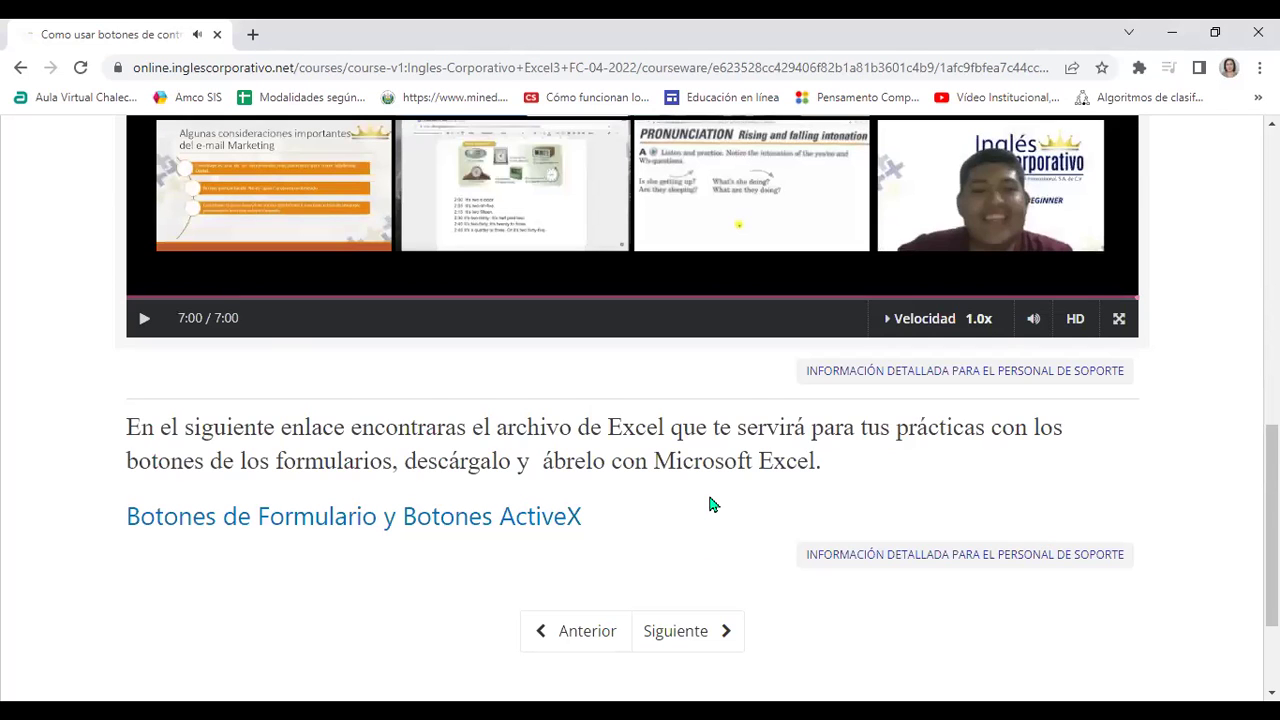
# Move on to the Laboratorio 15 quiz with Siguiente.
pyautogui.scroll(-1, 707, 490)
pyautogui.scroll(-1, 703, 472)
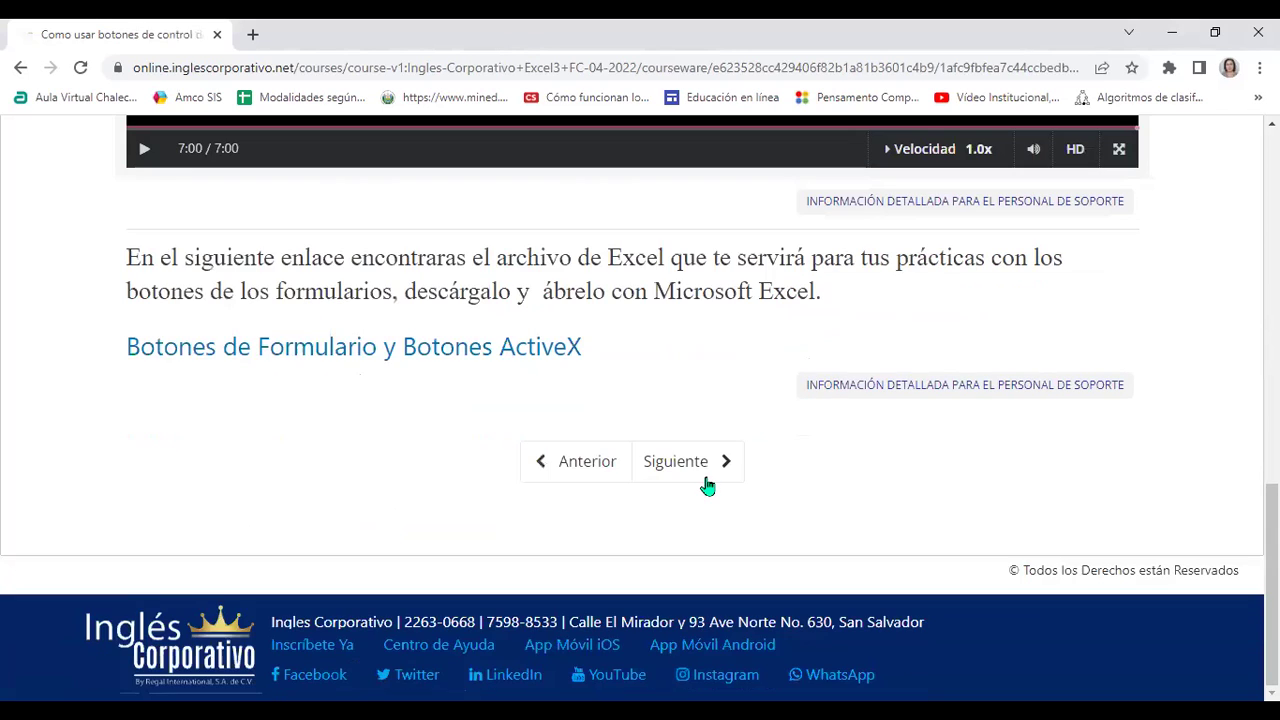
pyautogui.click(705, 480)
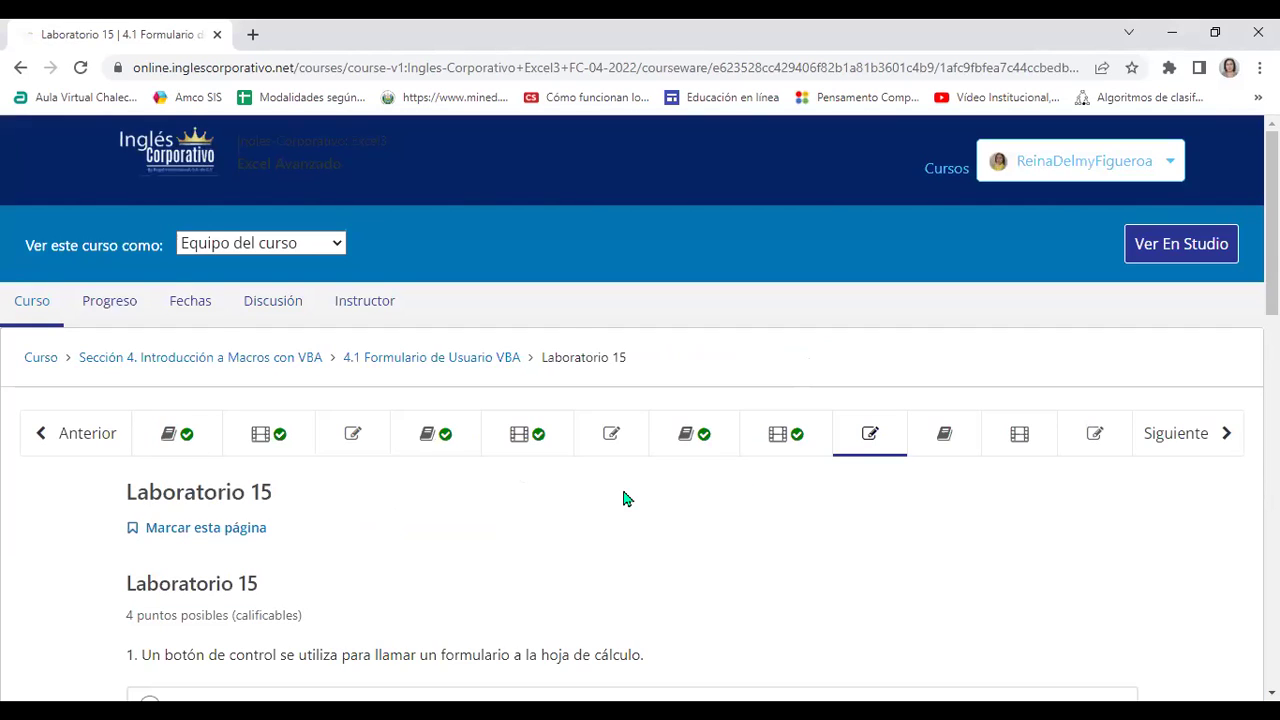
# Reveal the quiz answers with Mostrar respuesta and return to question 1.
pyautogui.scroll(-3, 622, 497)
pyautogui.scroll(-5, 622, 497)
pyautogui.scroll(-3, 716, 462)
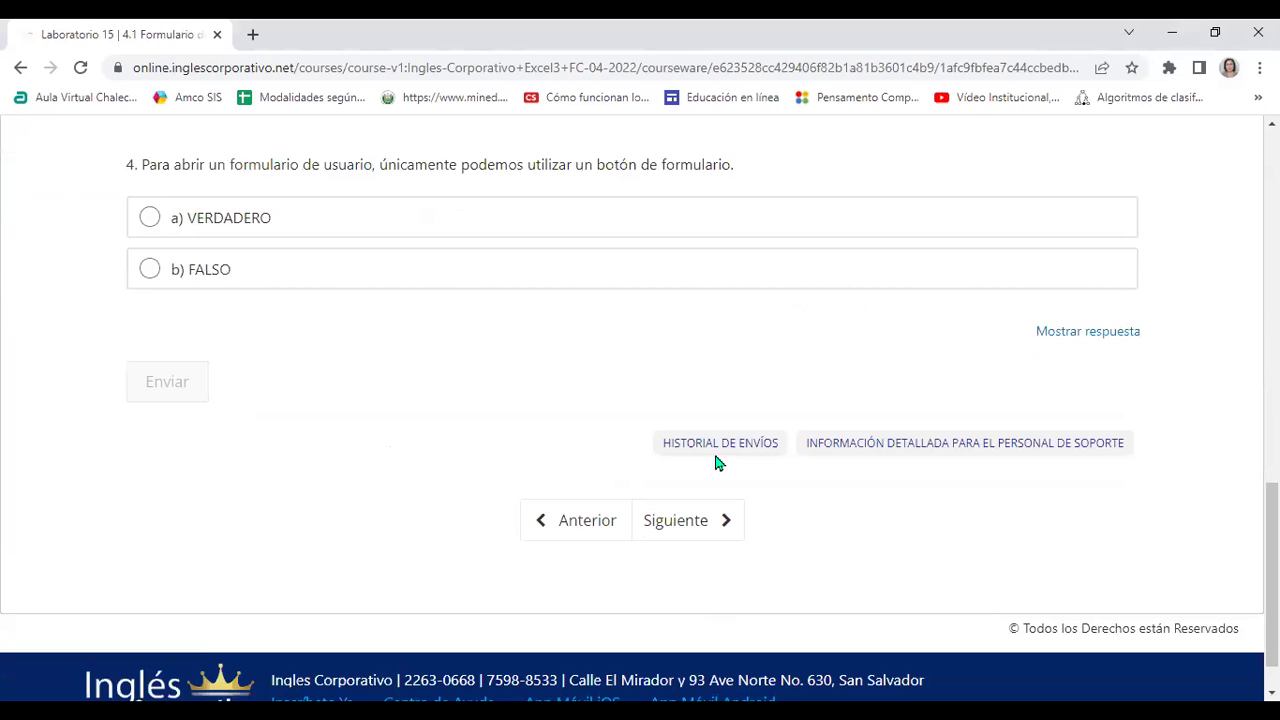
pyautogui.click(1100, 332)
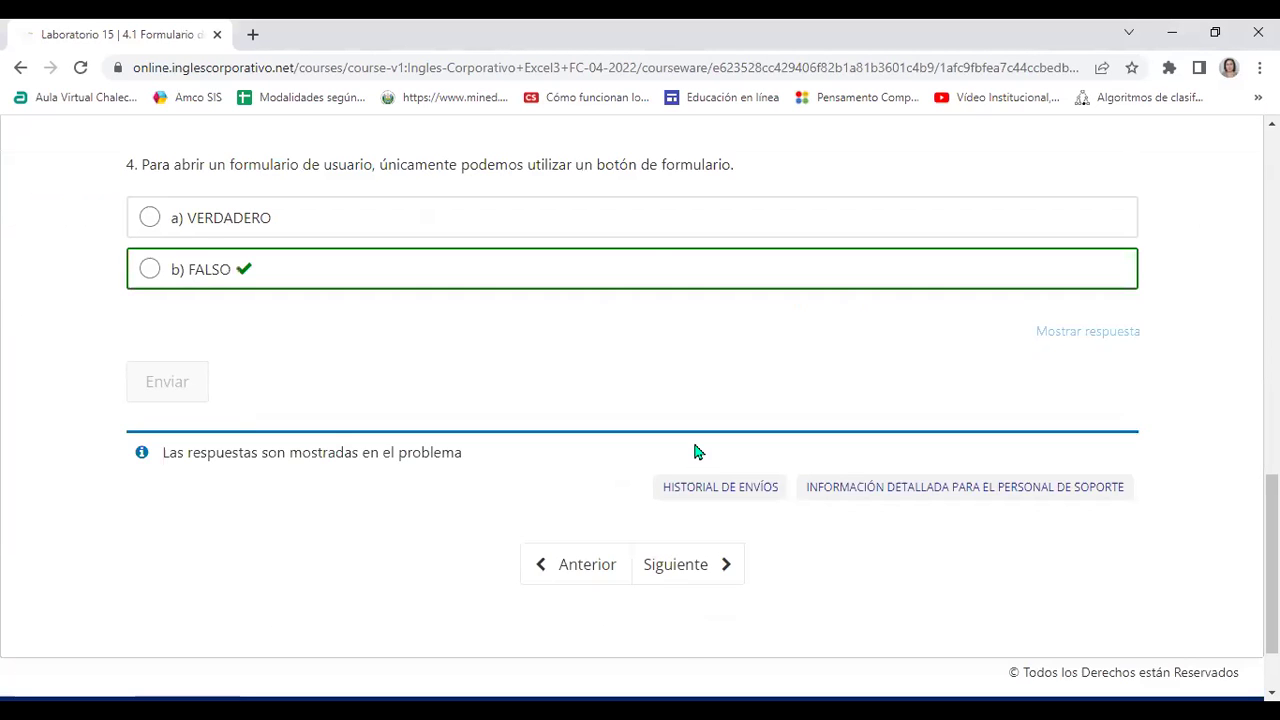
pyautogui.scroll(3, 697, 452)
pyautogui.scroll(5, 697, 452)
pyautogui.scroll(5, 697, 452)
pyautogui.scroll(-1, 697, 452)
pyautogui.scroll(-1, 697, 452)
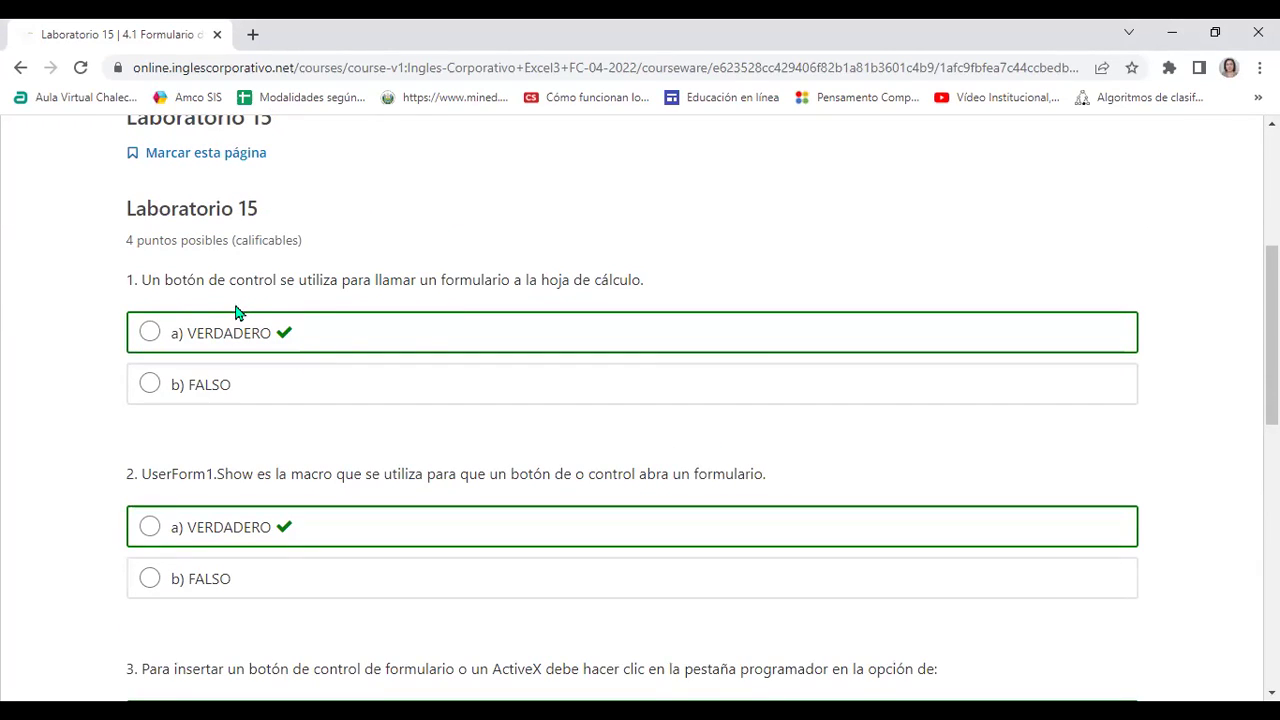
# Pick FALSO for question 1, then review all four answers down to Enviar.
pyautogui.click(528, 372)
pyautogui.scroll(-1, 607, 428)
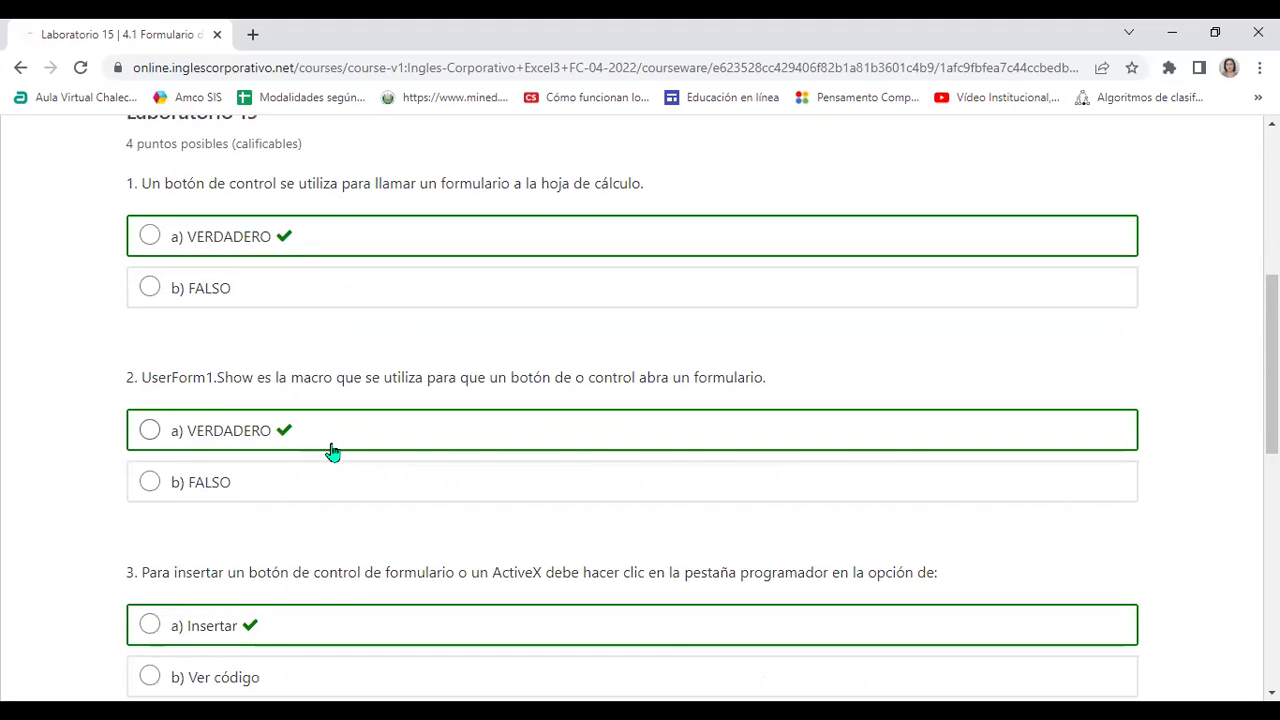
pyautogui.scroll(-2, 333, 451)
pyautogui.scroll(-1, 333, 451)
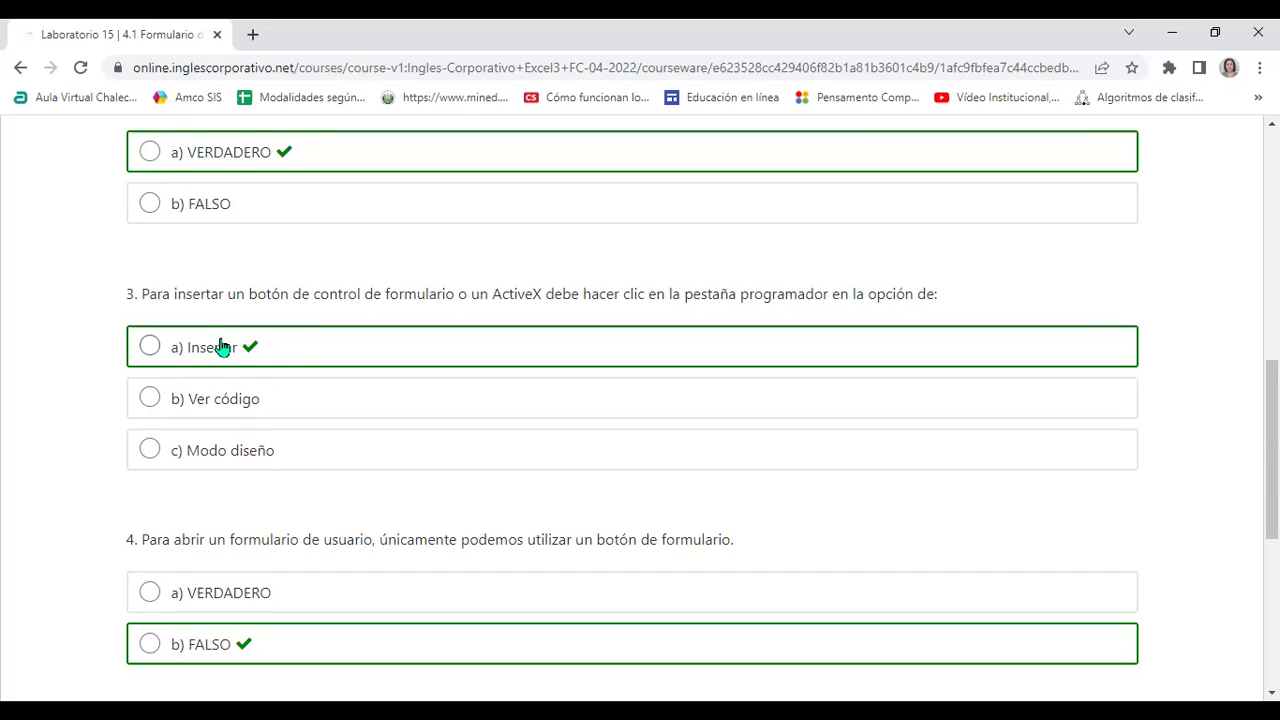
pyautogui.scroll(-3, 524, 431)
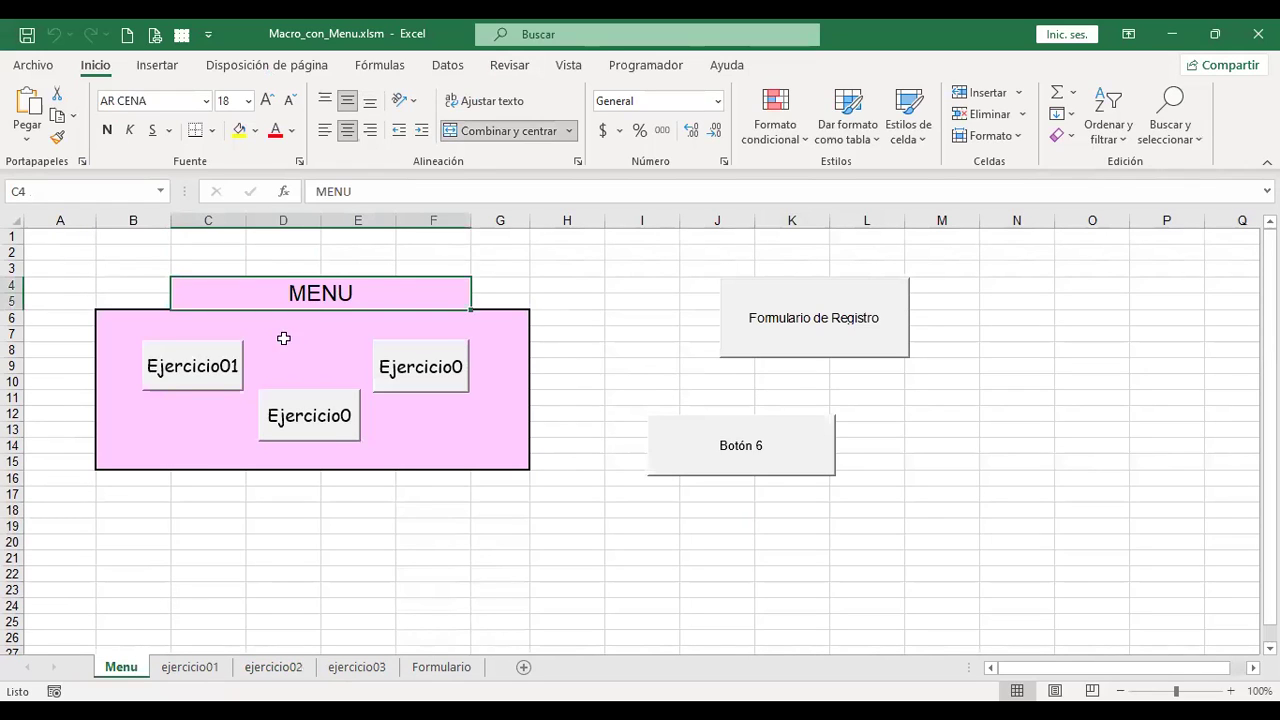
# Widen the lower button to read Ejercicio02, undoing an accidental deletion first.
pyautogui.keyDown('ctrl'); pyautogui.click(345, 423); pyautogui.keyUp('ctrl')
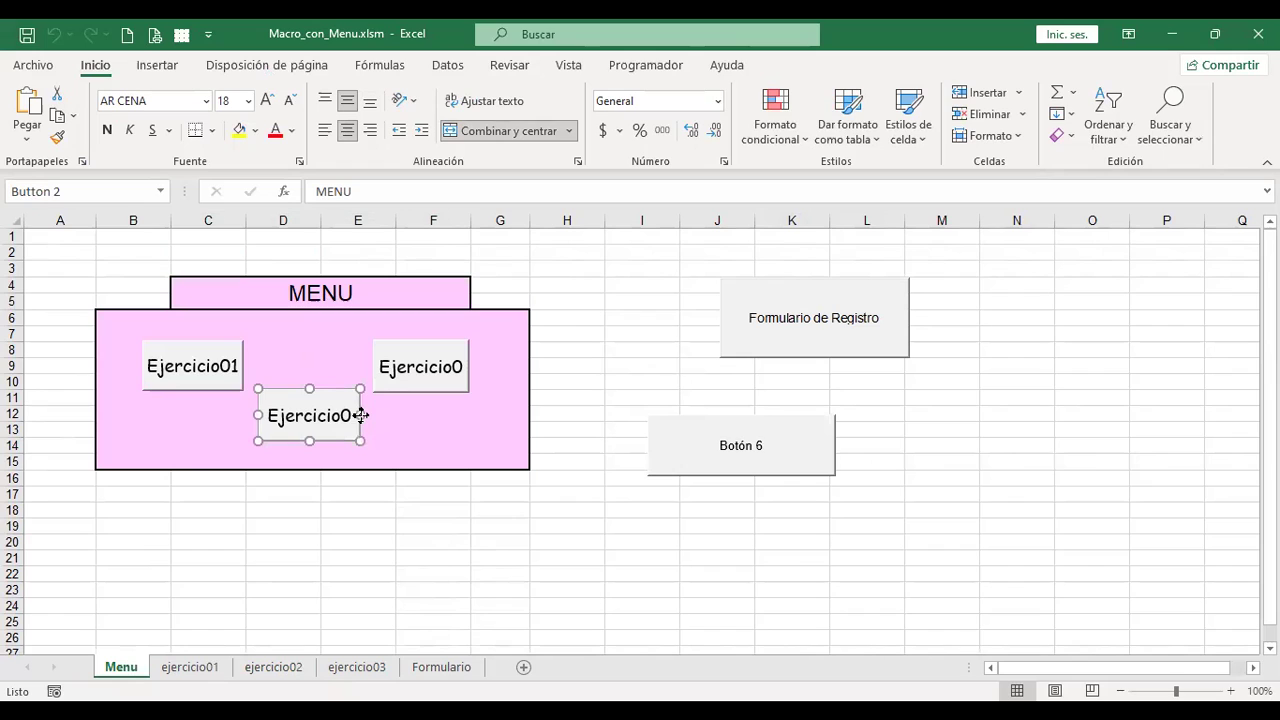
pyautogui.rightClick(352, 418)
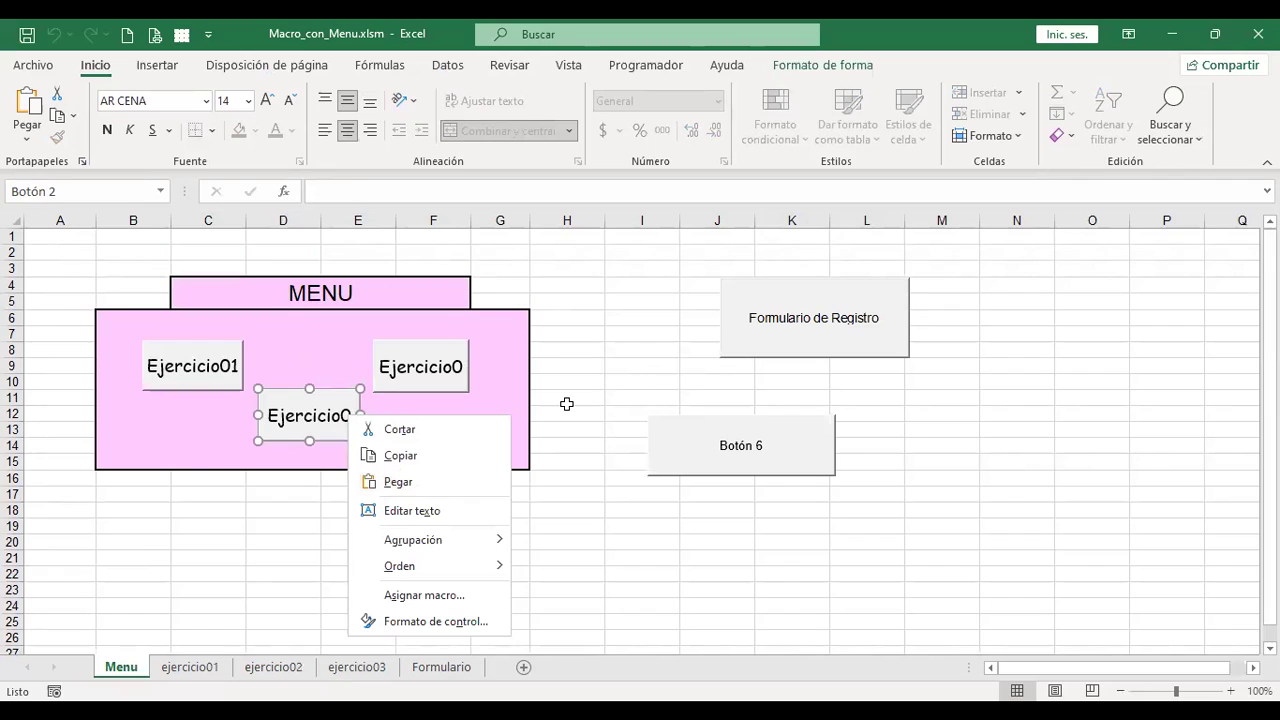
pyautogui.press('Delete')
pyautogui.click(53, 34)
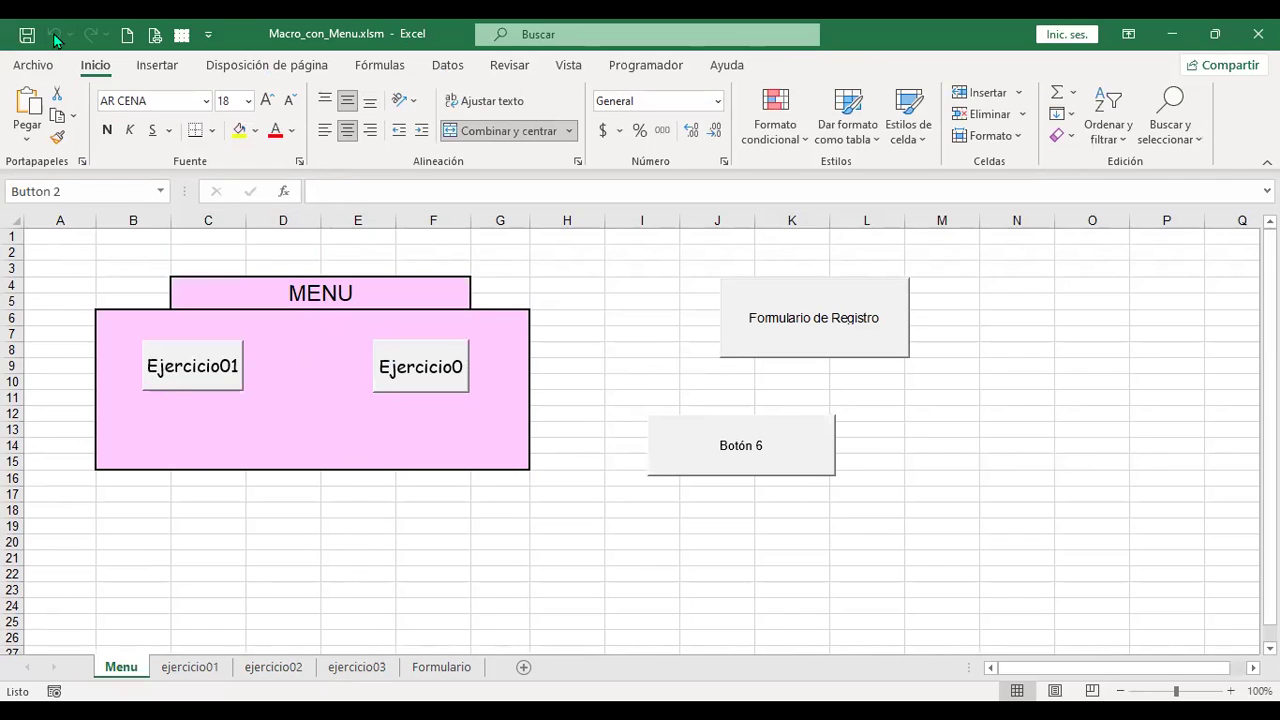
pyautogui.moveTo(363, 414)
pyautogui.mouseDown()
pyautogui.moveTo(374, 419)
pyautogui.moveTo(346, 389)
pyautogui.mouseUp()
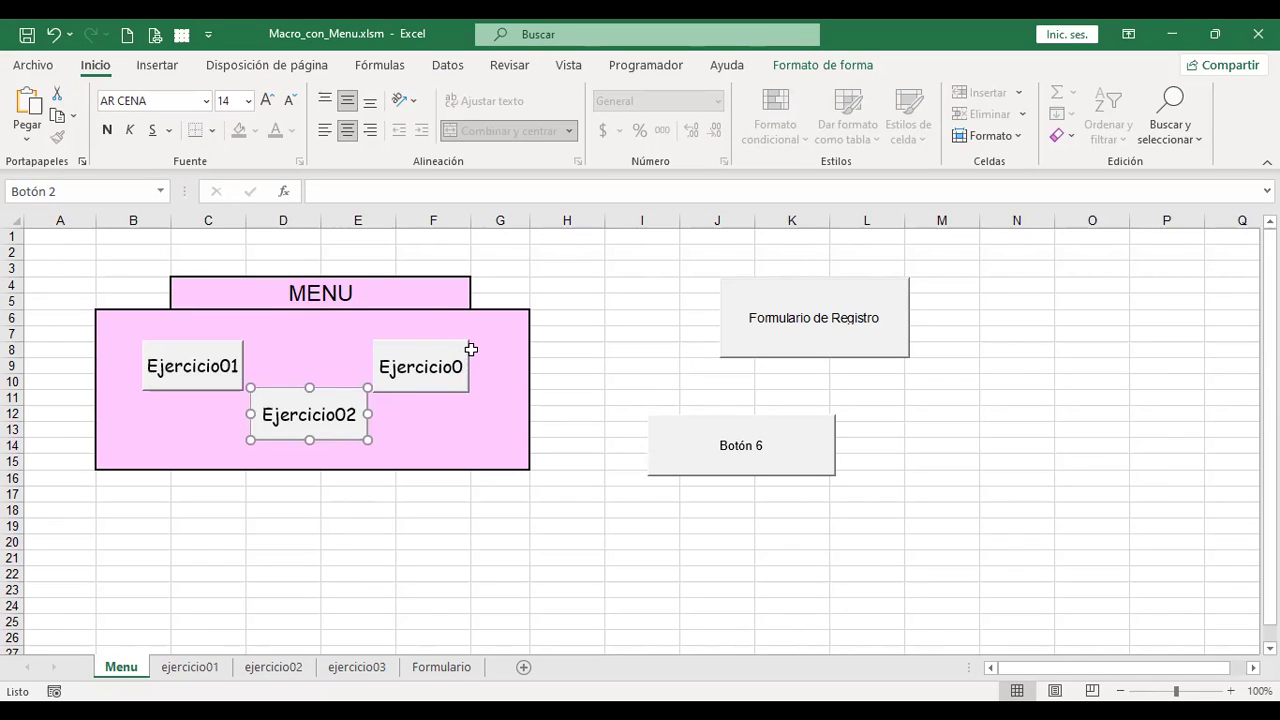
# Widen the right-hand button so Ejercicio03 shows in full.
pyautogui.keyDown('ctrl'); pyautogui.click(465, 360); pyautogui.keyUp('ctrl')
pyautogui.rightClick(464, 353)
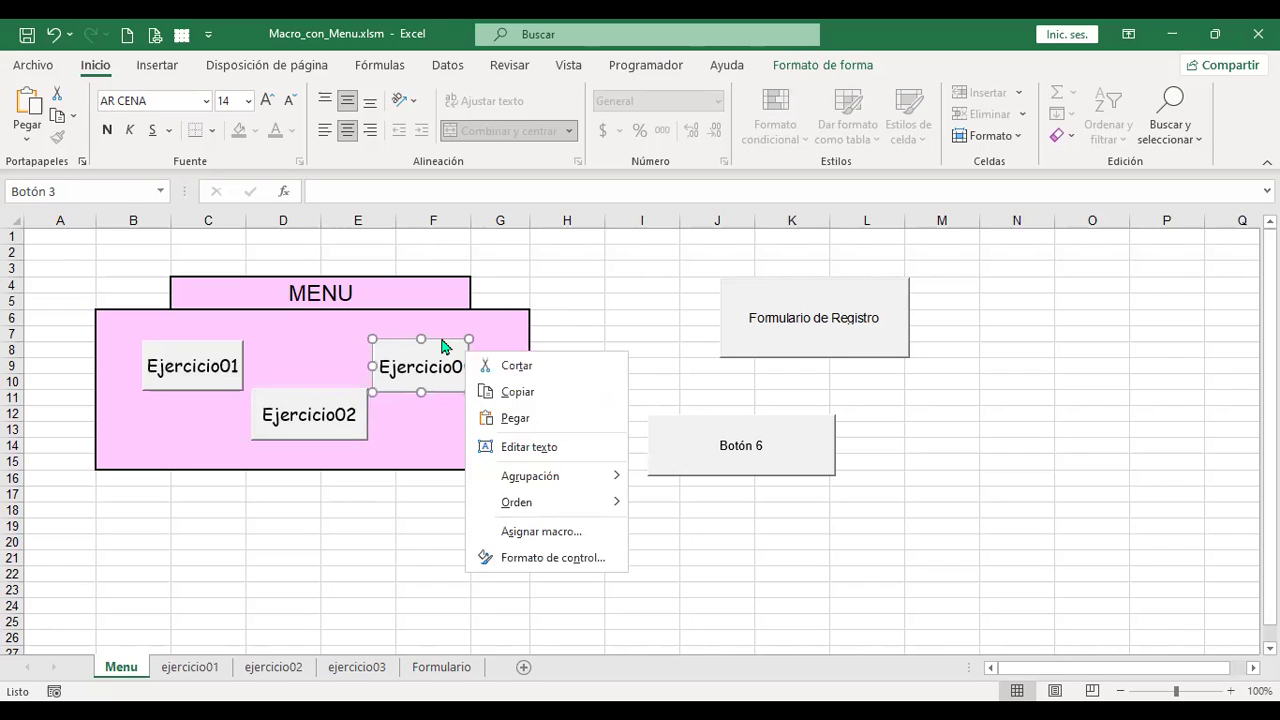
pyautogui.press('Escape')
pyautogui.moveTo(469, 366); pyautogui.dragTo(475, 366)
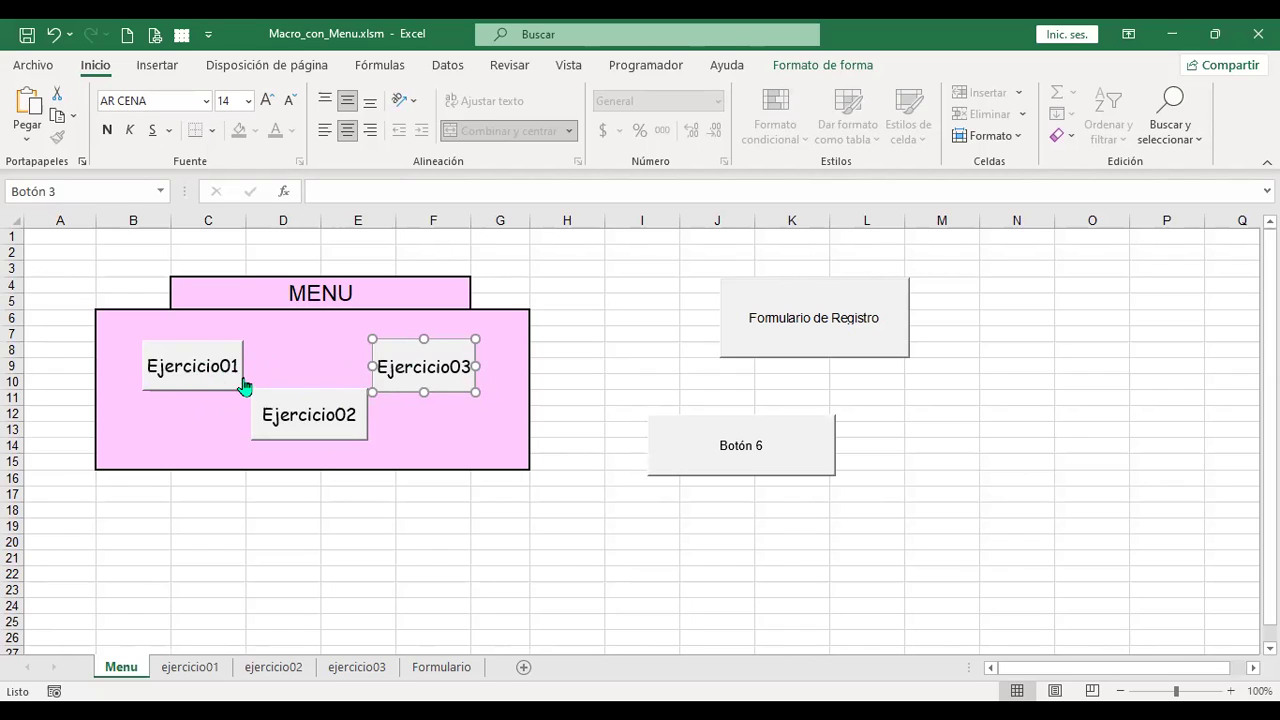
pyautogui.click(610, 332)
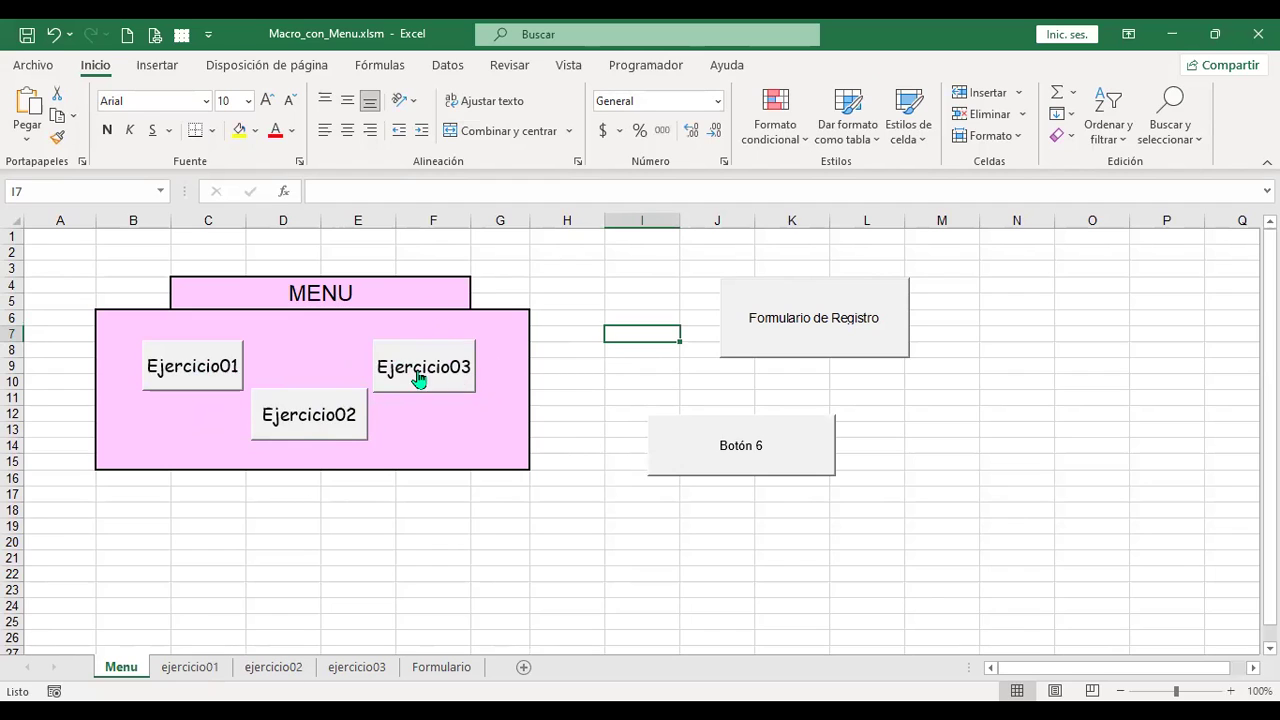
# Test the Ejercicio01 button and its Registro form, cancel the form, then go back to Menu.
pyautogui.click(197, 365)
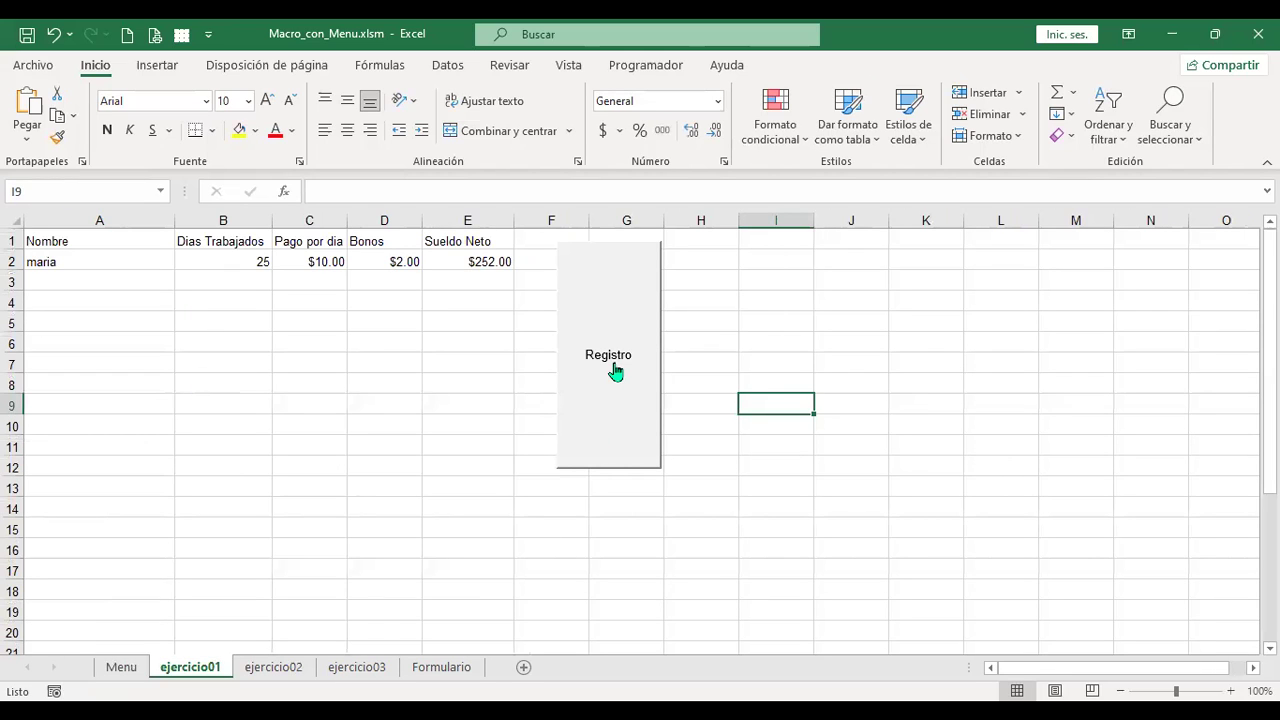
pyautogui.click(615, 372)
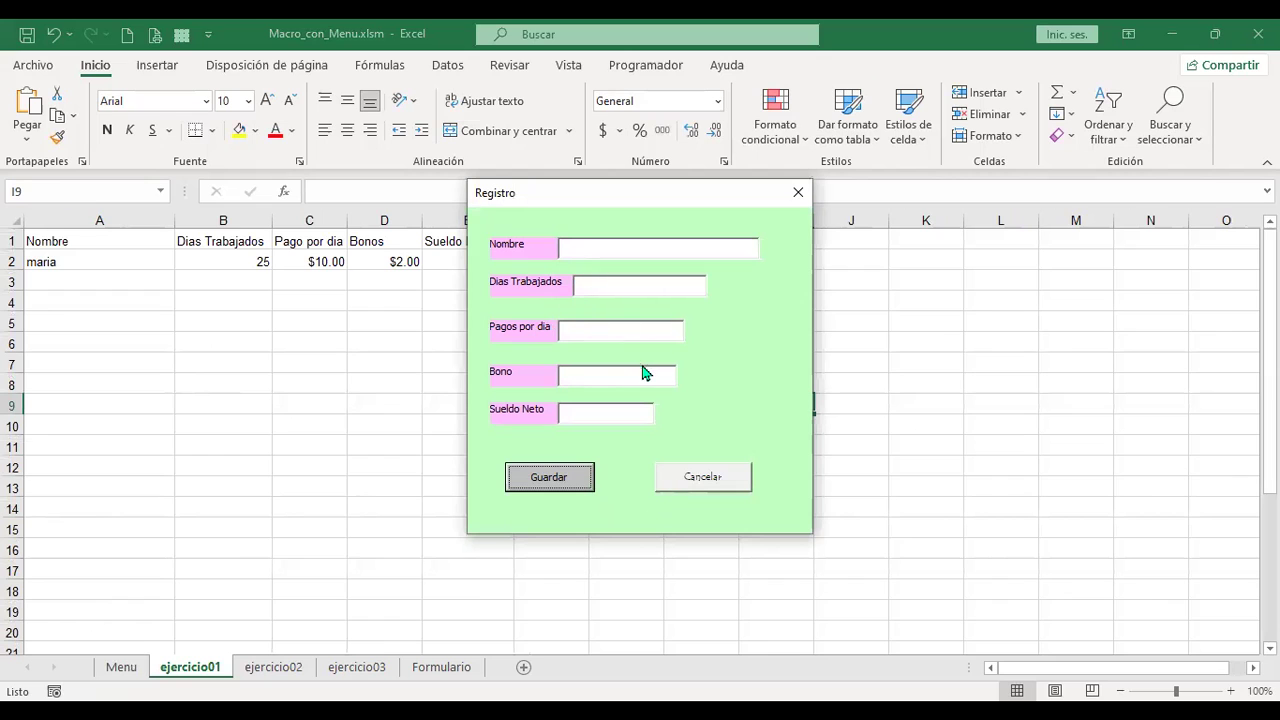
pyautogui.click(796, 197)
pyautogui.click(121, 670)
# Test the Ejercicio02 and Ejercicio03 menu buttons, checking the empty Formulario sheet along the way.
pyautogui.click(340, 426)
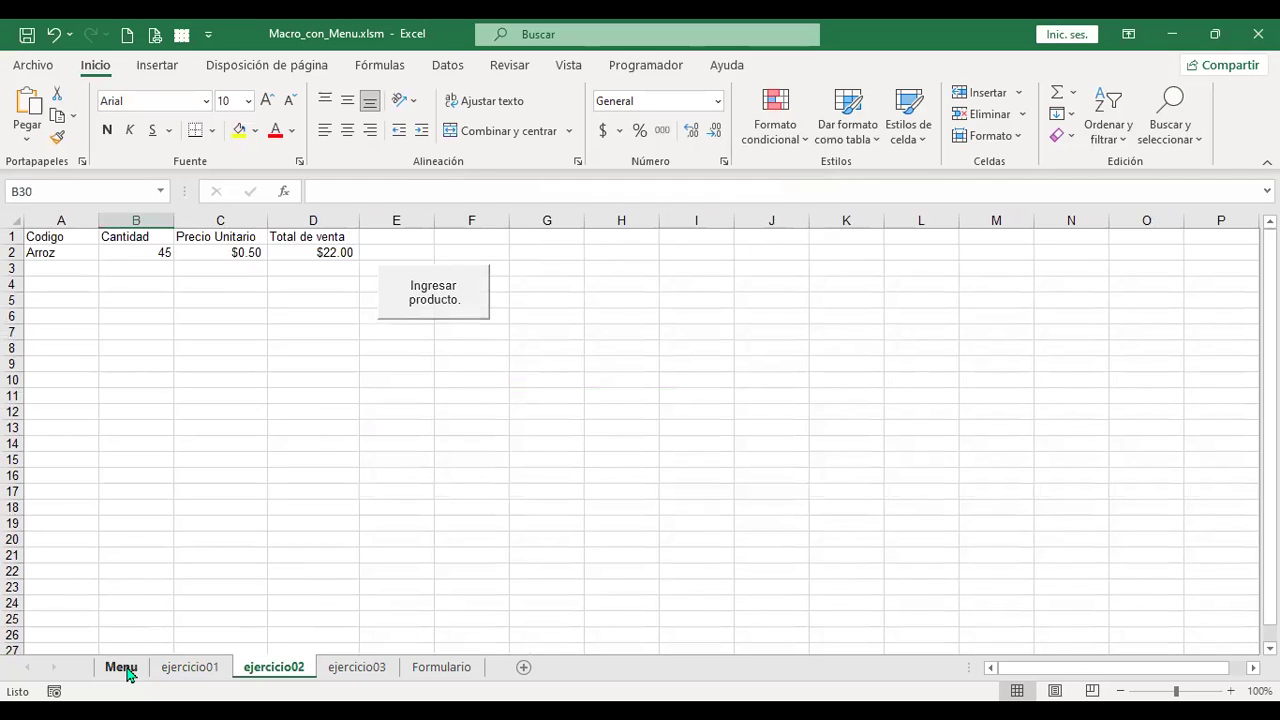
pyautogui.click(123, 667)
pyautogui.click(450, 390)
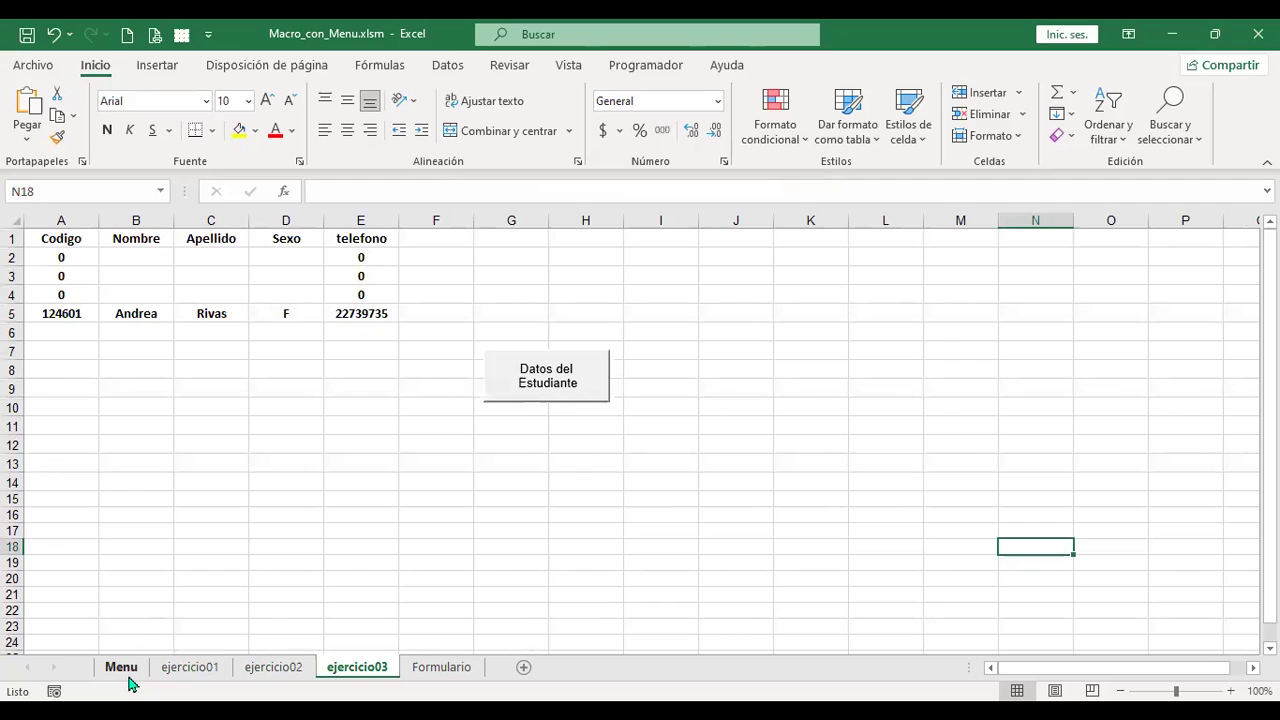
pyautogui.click(460, 672)
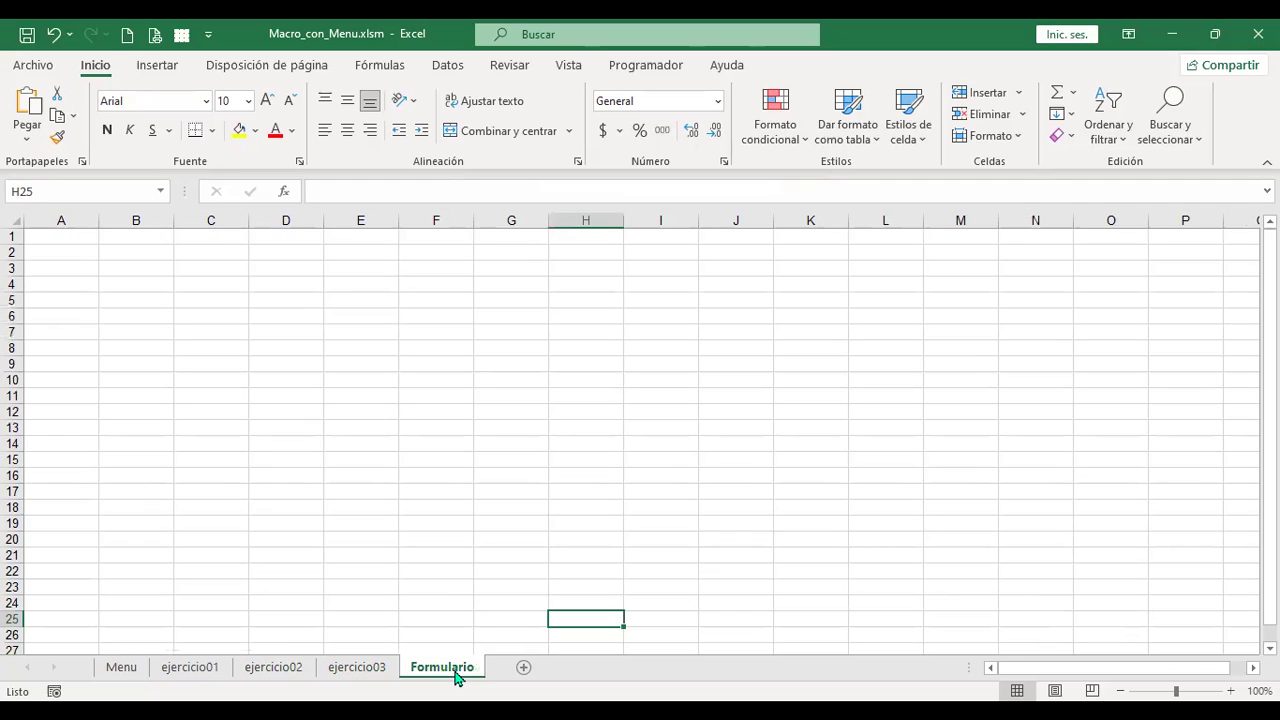
pyautogui.click(130, 670)
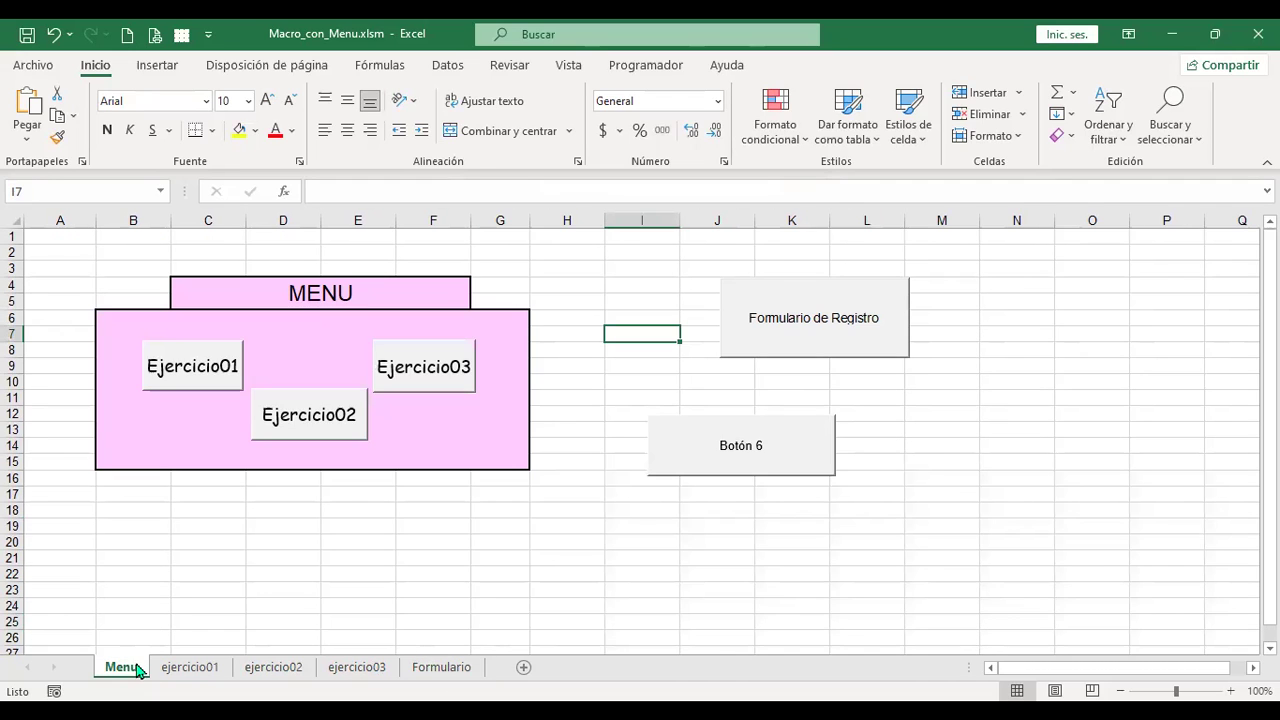
# Test Botón 6 to reach Formulario, then return via Menu and finish on ejercicio01.
pyautogui.click(721, 445)
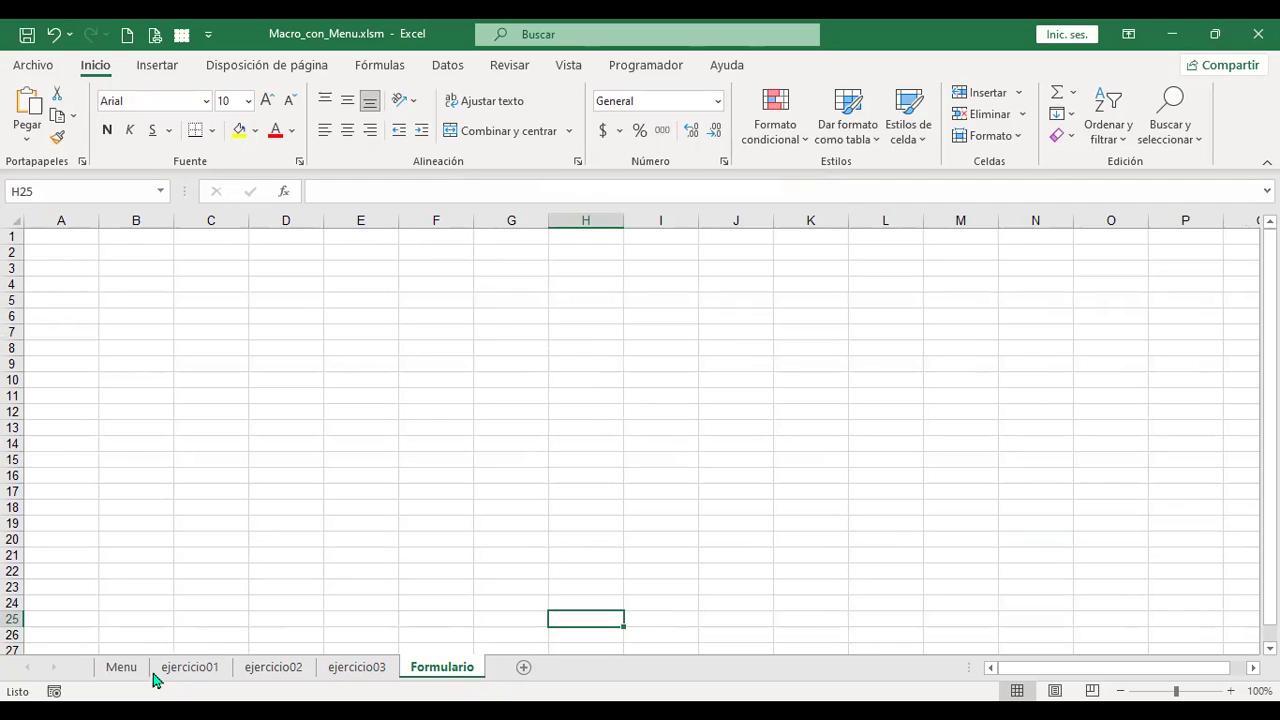
pyautogui.click(121, 669)
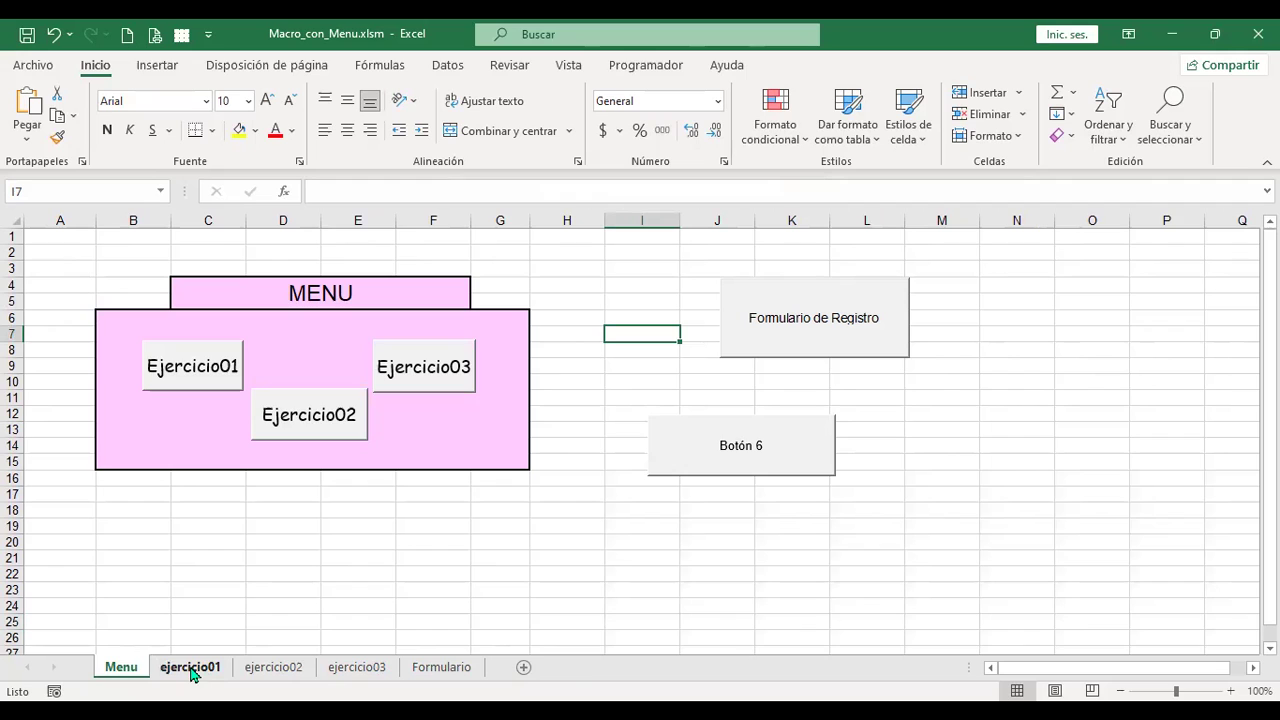
pyautogui.click(178, 669)
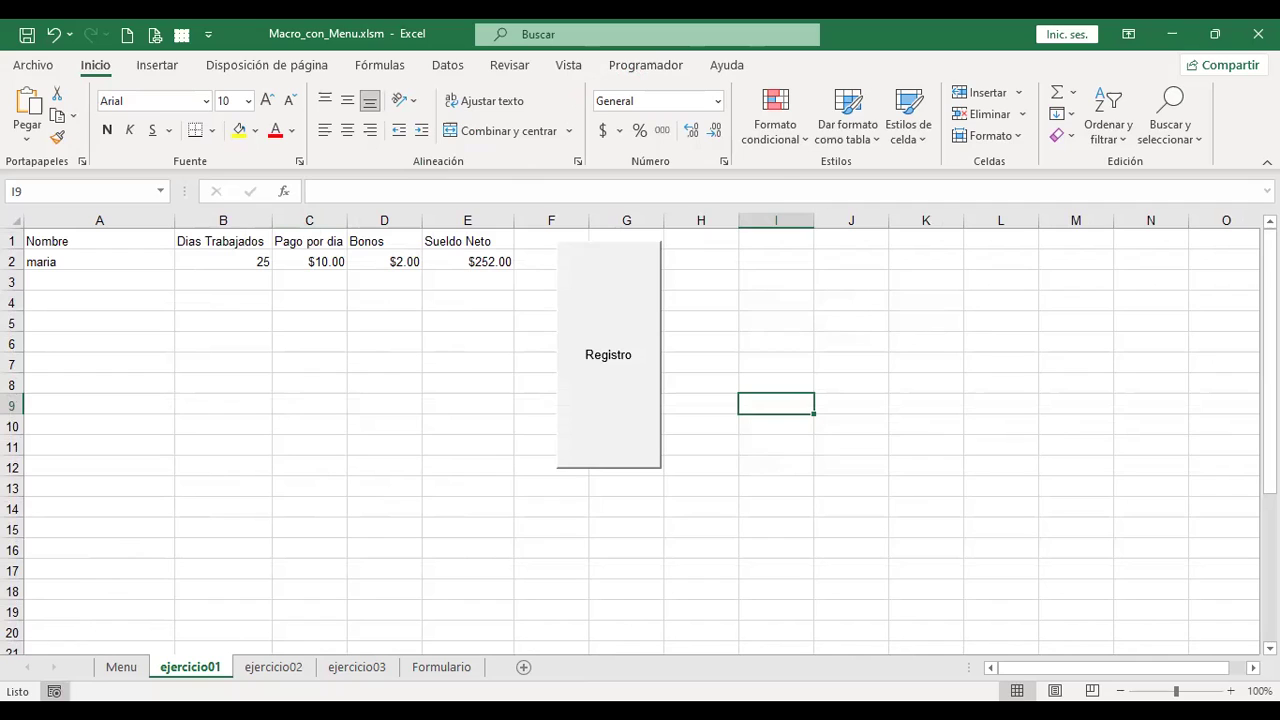
# Record a macro named LlamarMenu in this workbook whose only step selects the Menu sheet.
pyautogui.click(622, 225)
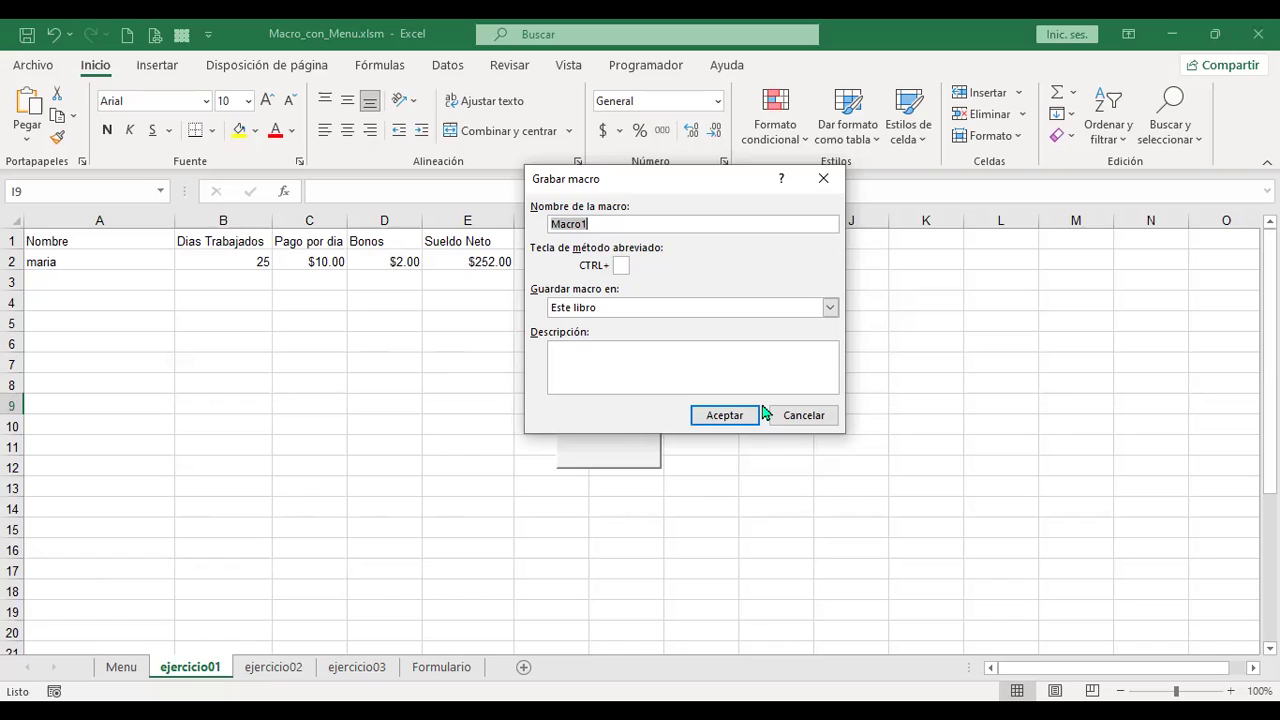
pyautogui.write('L')
pyautogui.click(745, 420)
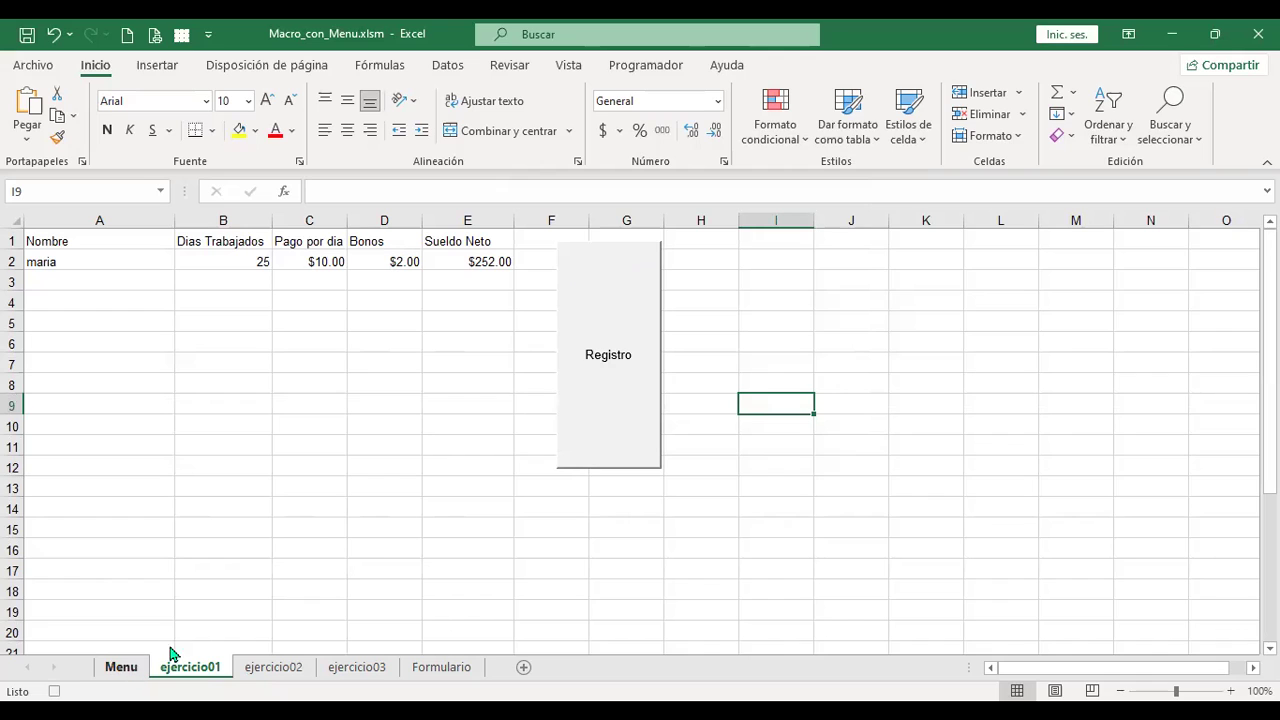
pyautogui.click(121, 667)
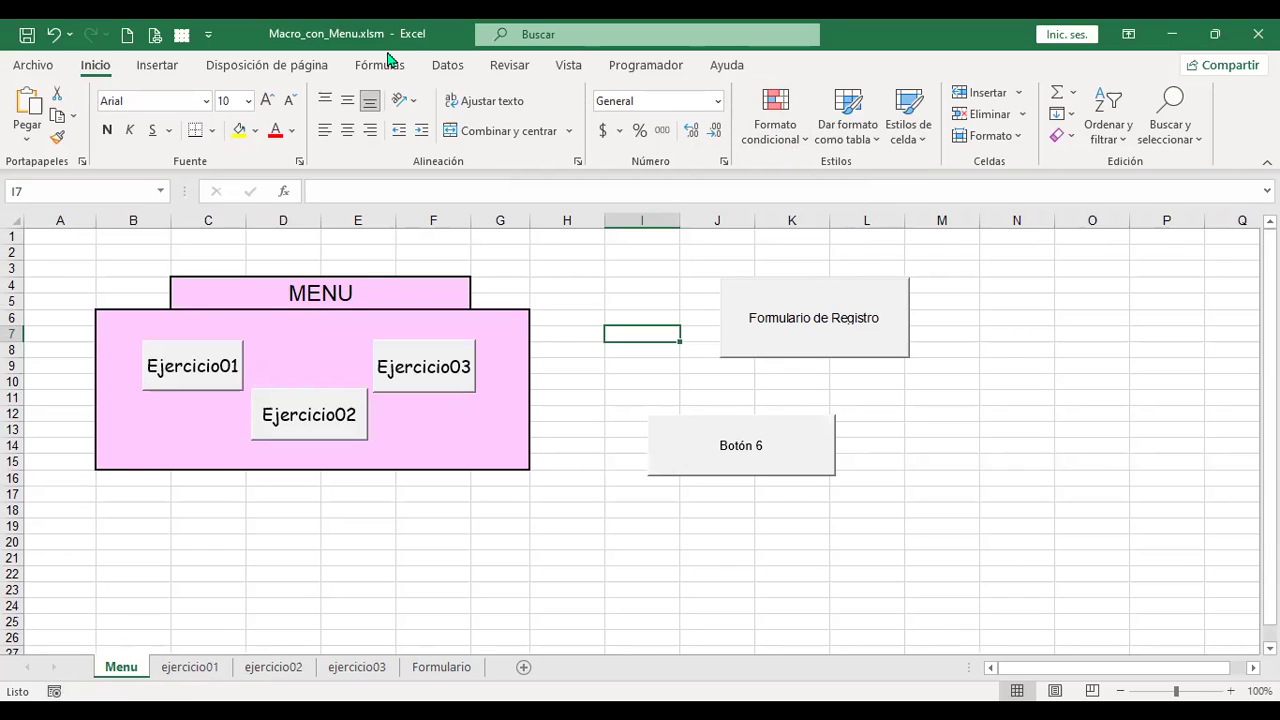
# Check that LlamarMenu appears in the Programador Macros list, then go back to ejercicio01.
pyautogui.click(659, 76)
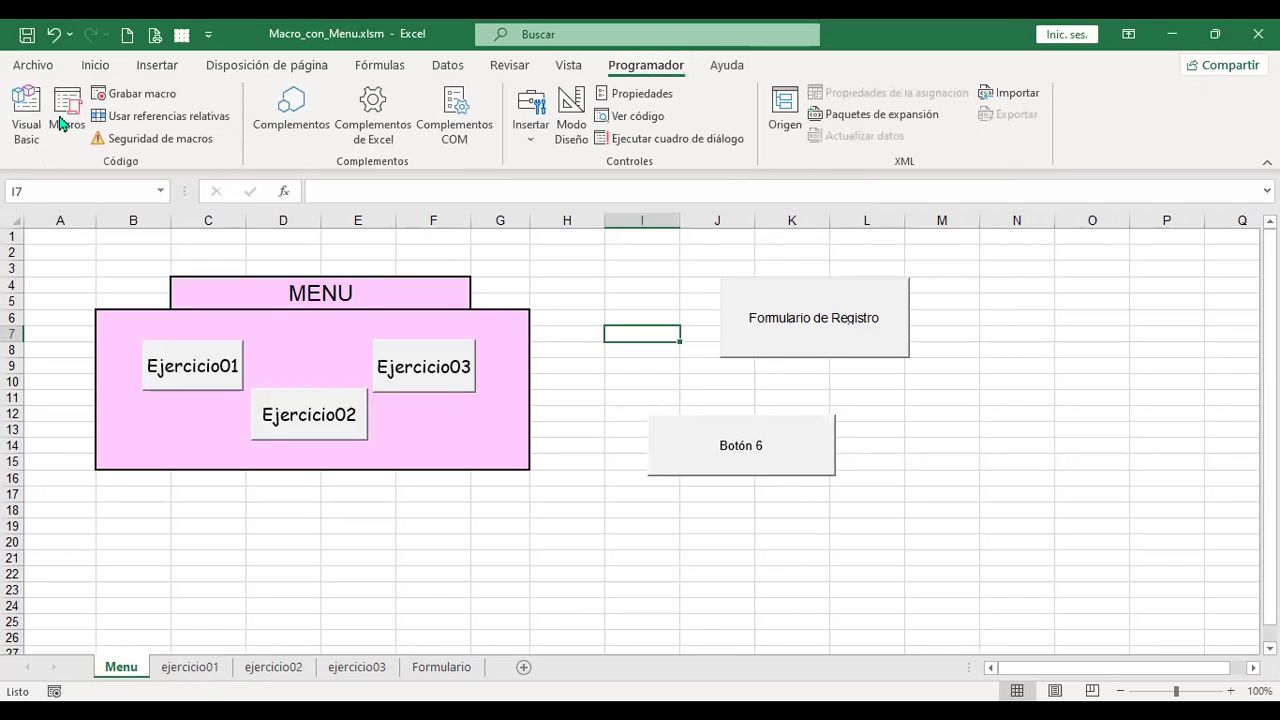
pyautogui.click(60, 122)
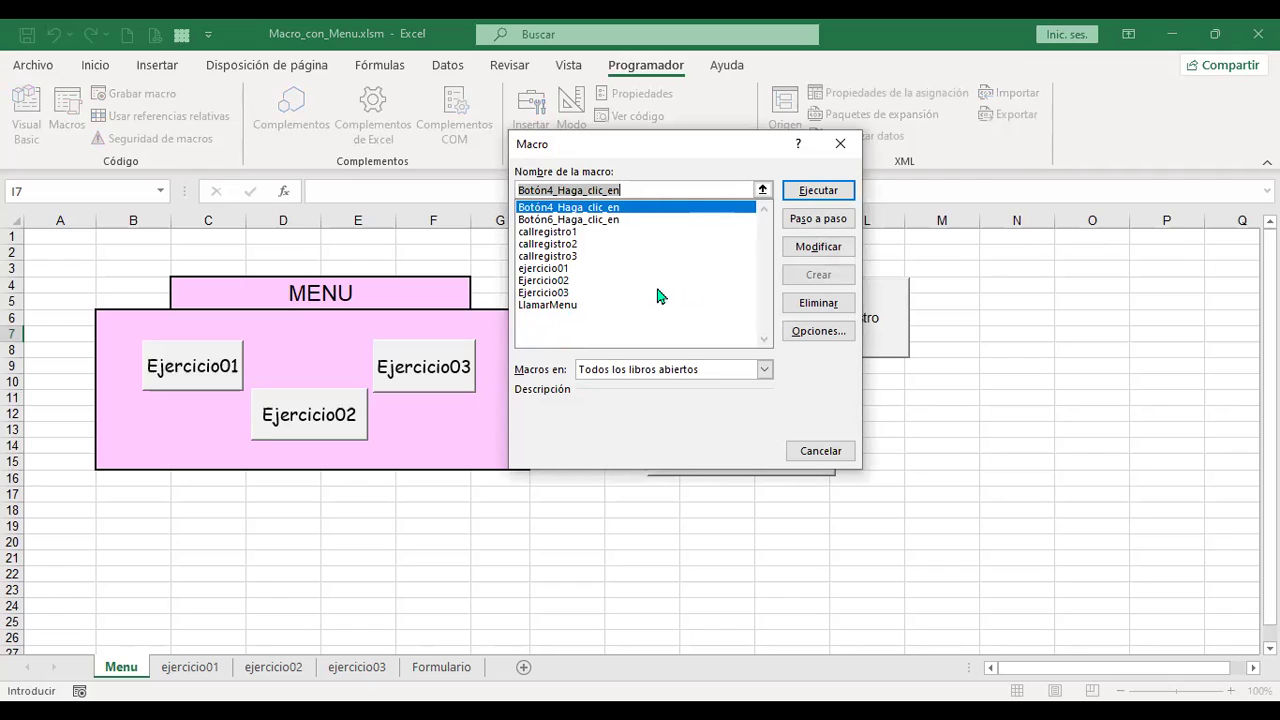
pyautogui.click(843, 151)
pyautogui.press('Escape')
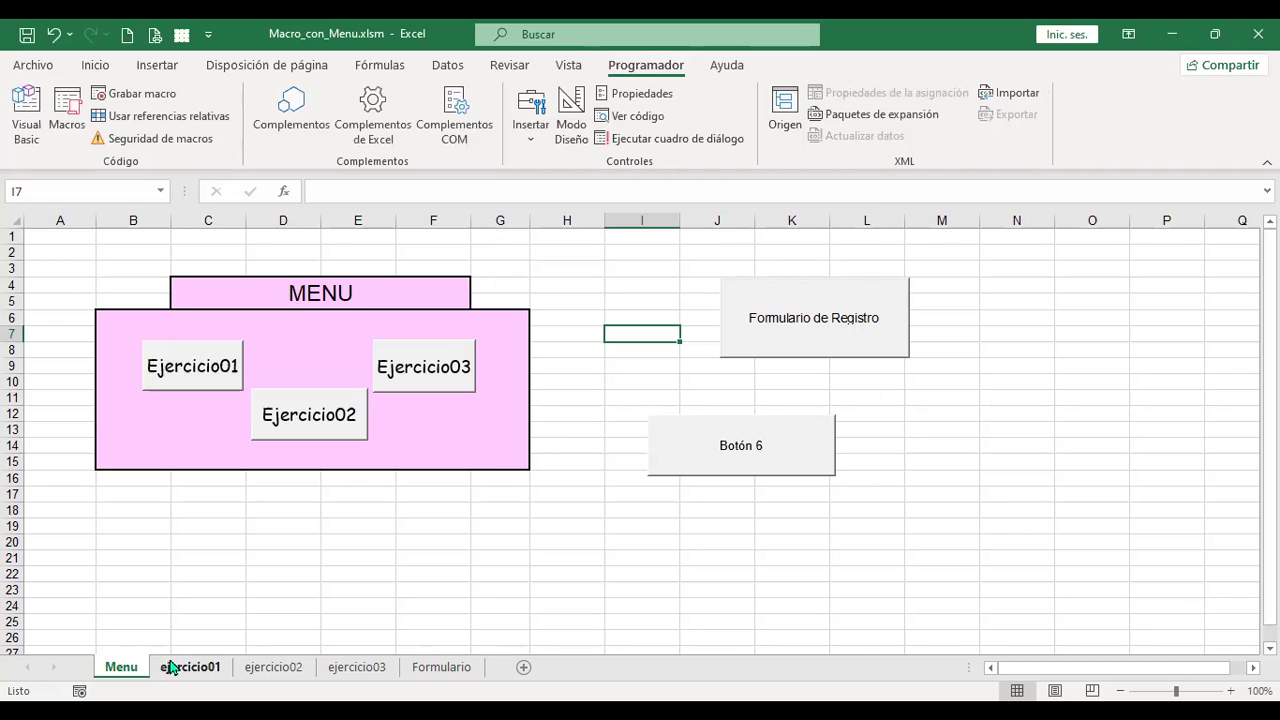
pyautogui.click(190, 667)
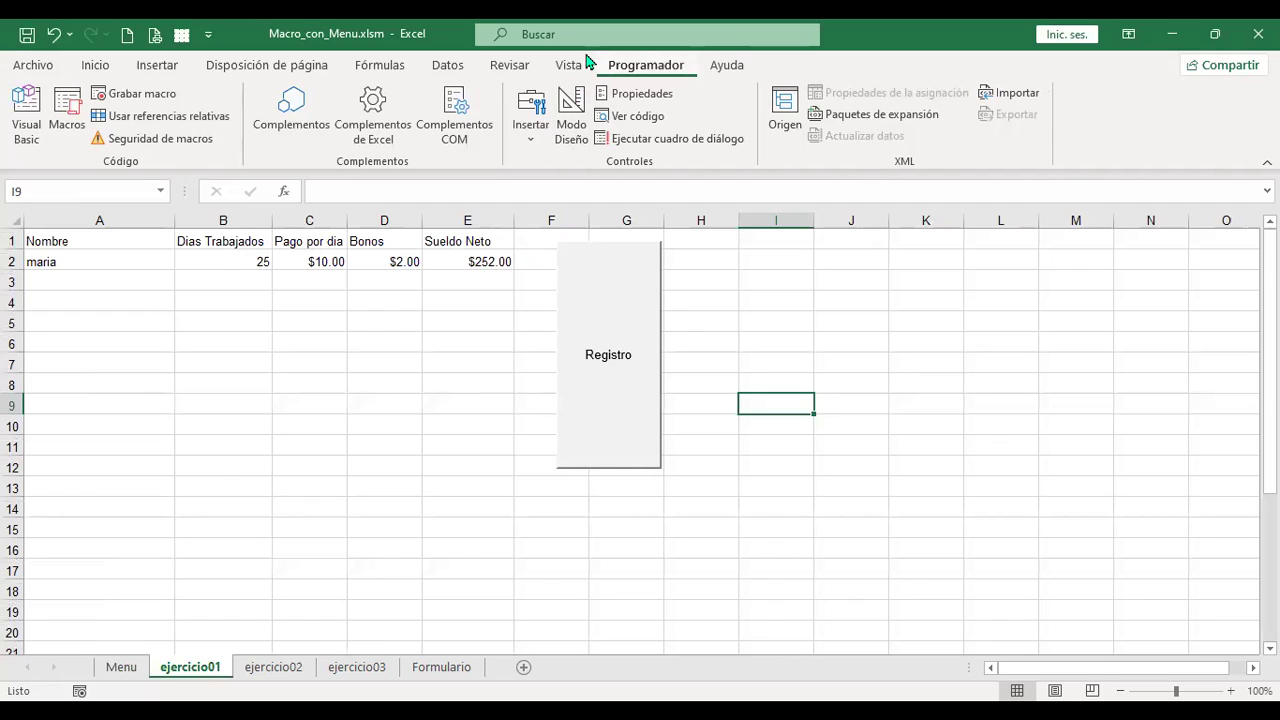
# Insert a form-control button near I2 on ejercicio01 and assign it the LlamarMenu macro.
pyautogui.click(531, 140)
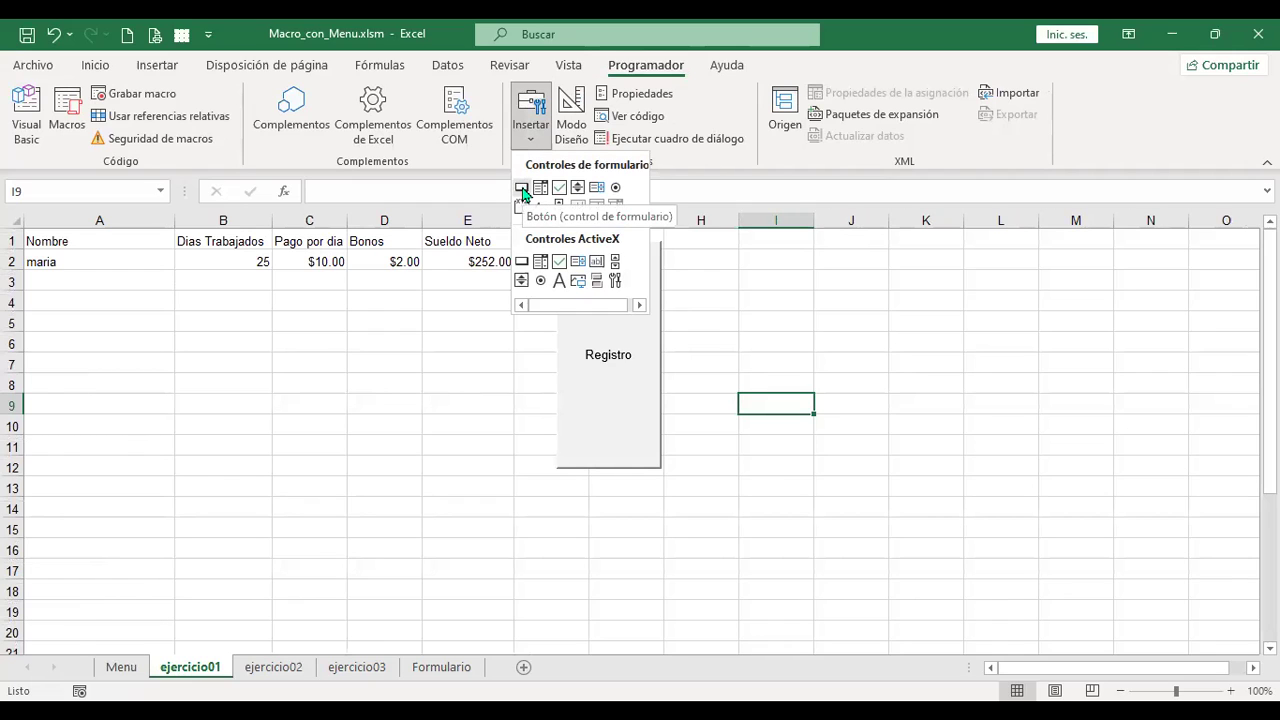
pyautogui.click(522, 188)
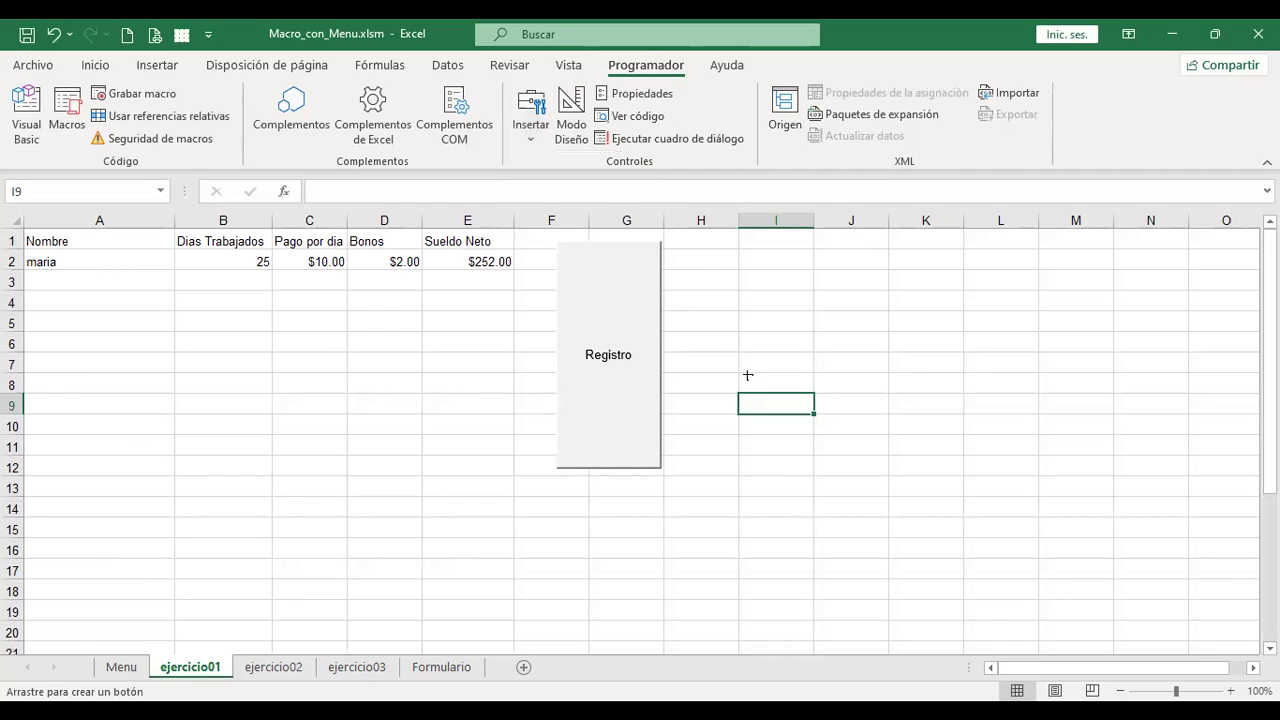
pyautogui.click(738, 251)
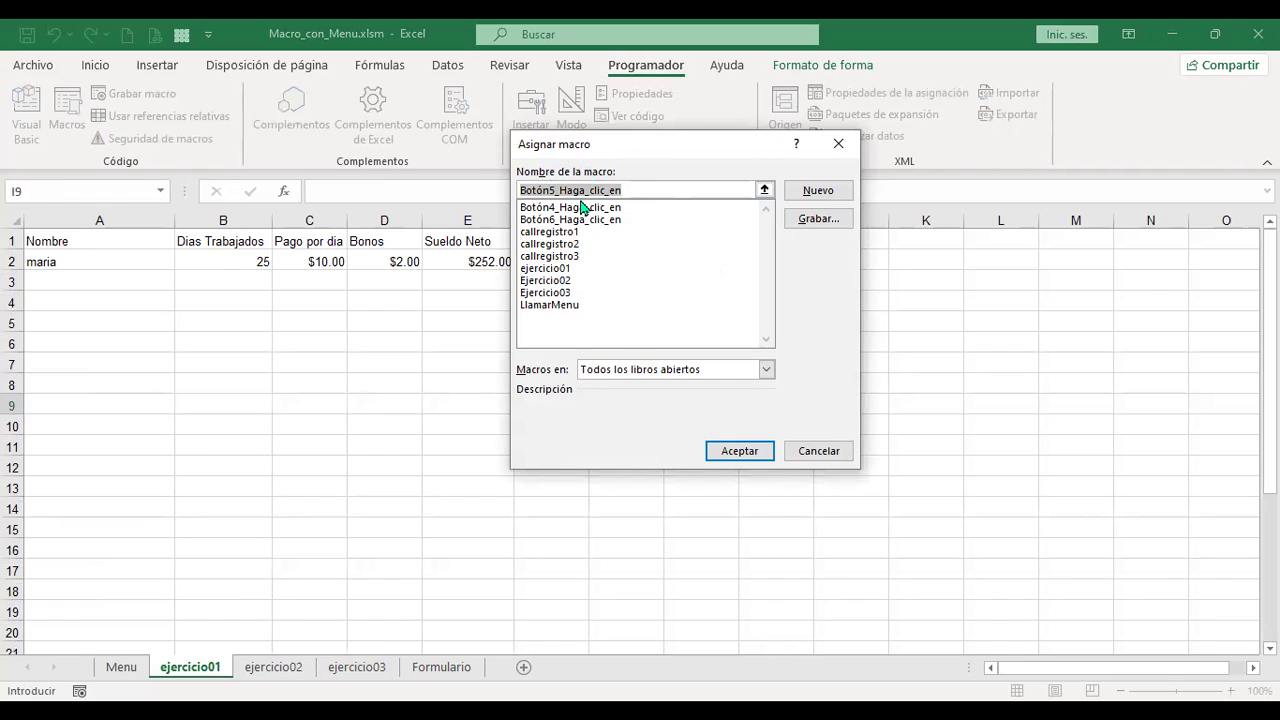
pyautogui.click(566, 310)
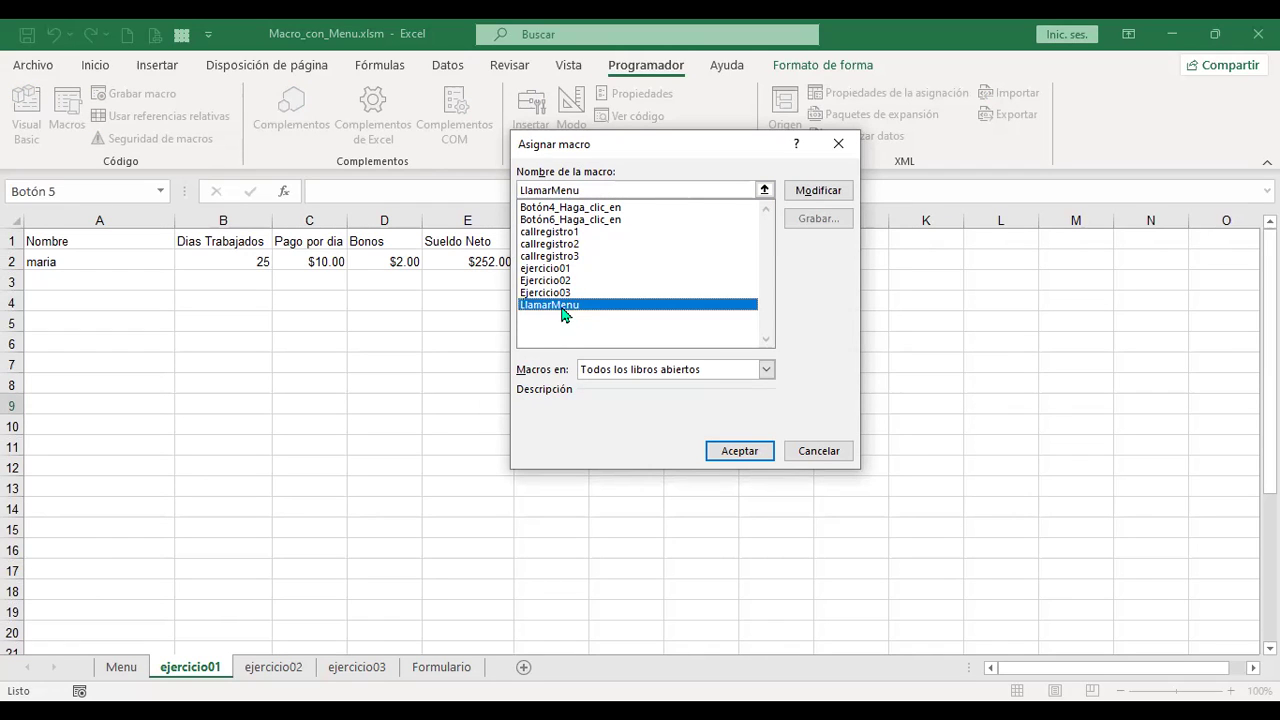
pyautogui.click(740, 451)
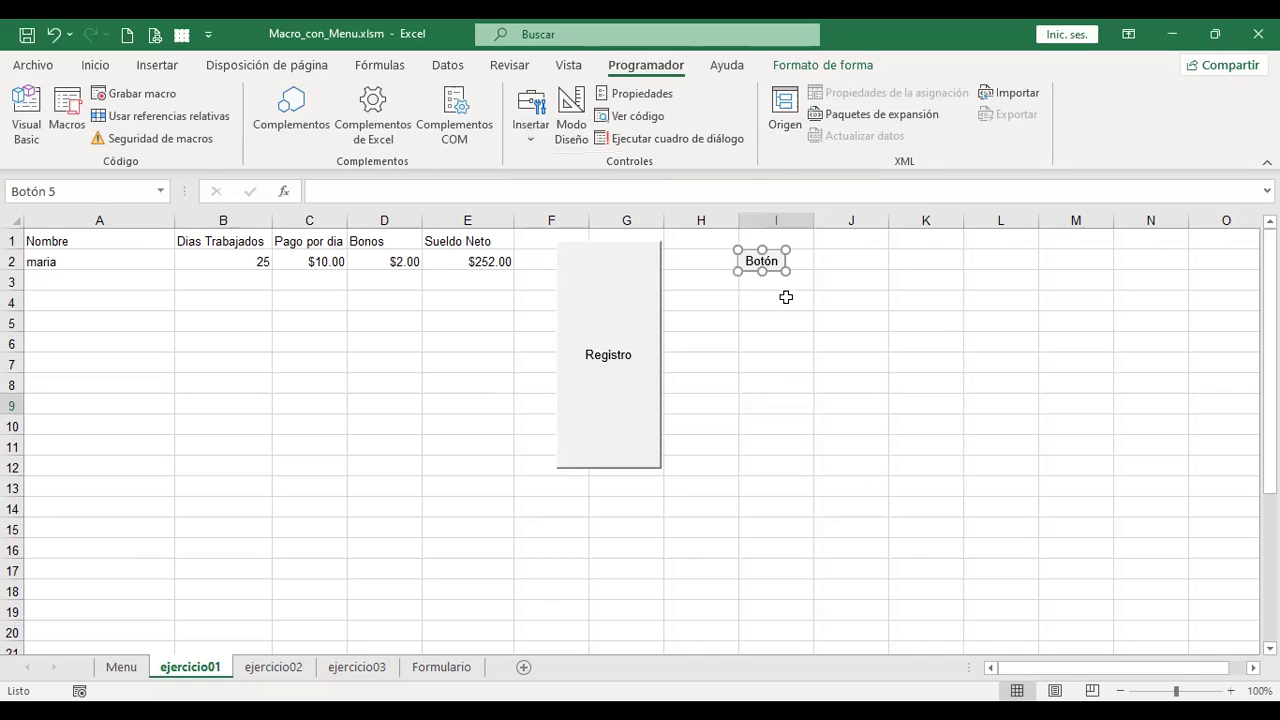
# Widen the button, relabel it 'Menú', and test that it jumps to the Menu sheet.
pyautogui.moveTo(786, 271); pyautogui.dragTo(823, 280)
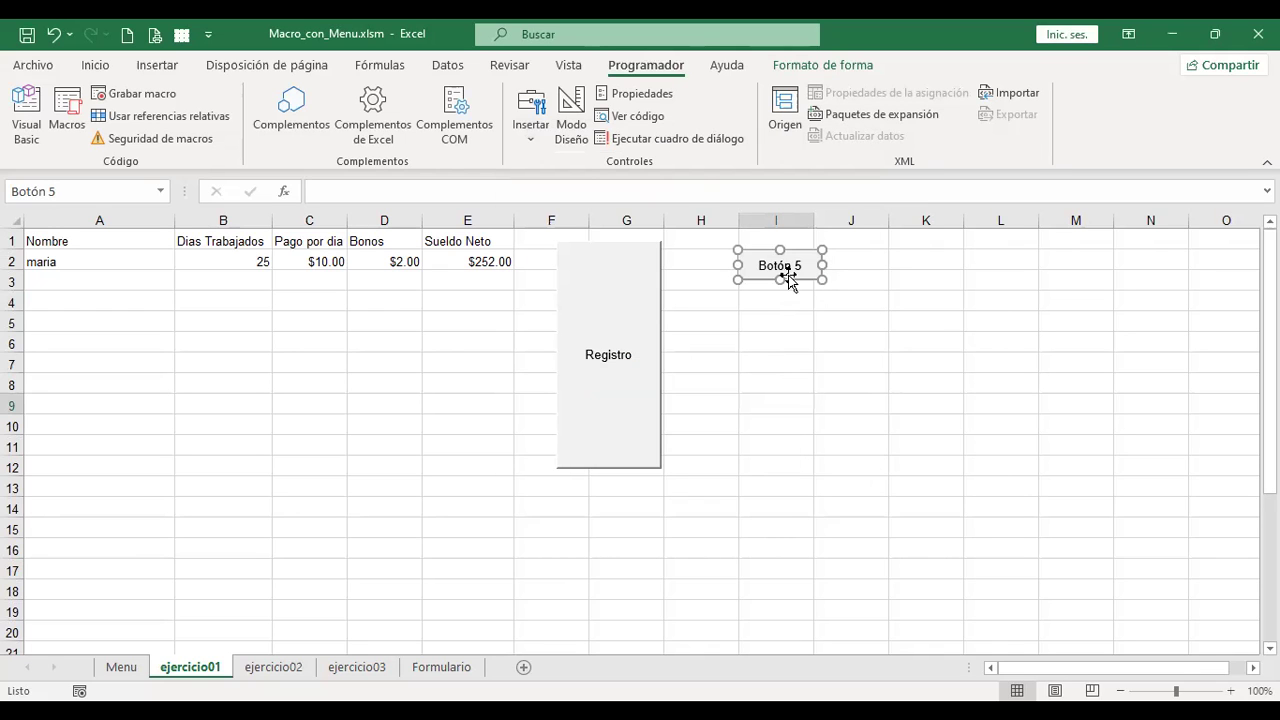
pyautogui.click(785, 266)
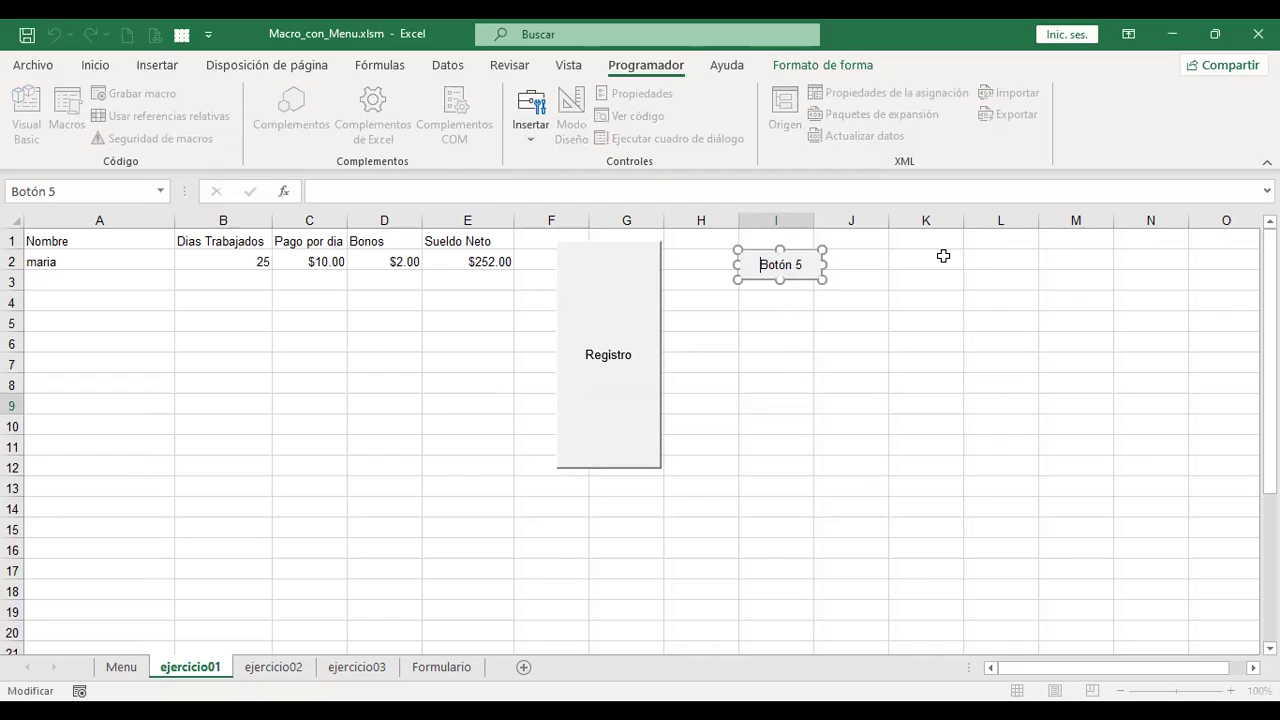
pyautogui.hotkey('shift', 'Right')
pyautogui.hotkey('shift', 'Right')
pyautogui.hotkey('shift', 'Right')
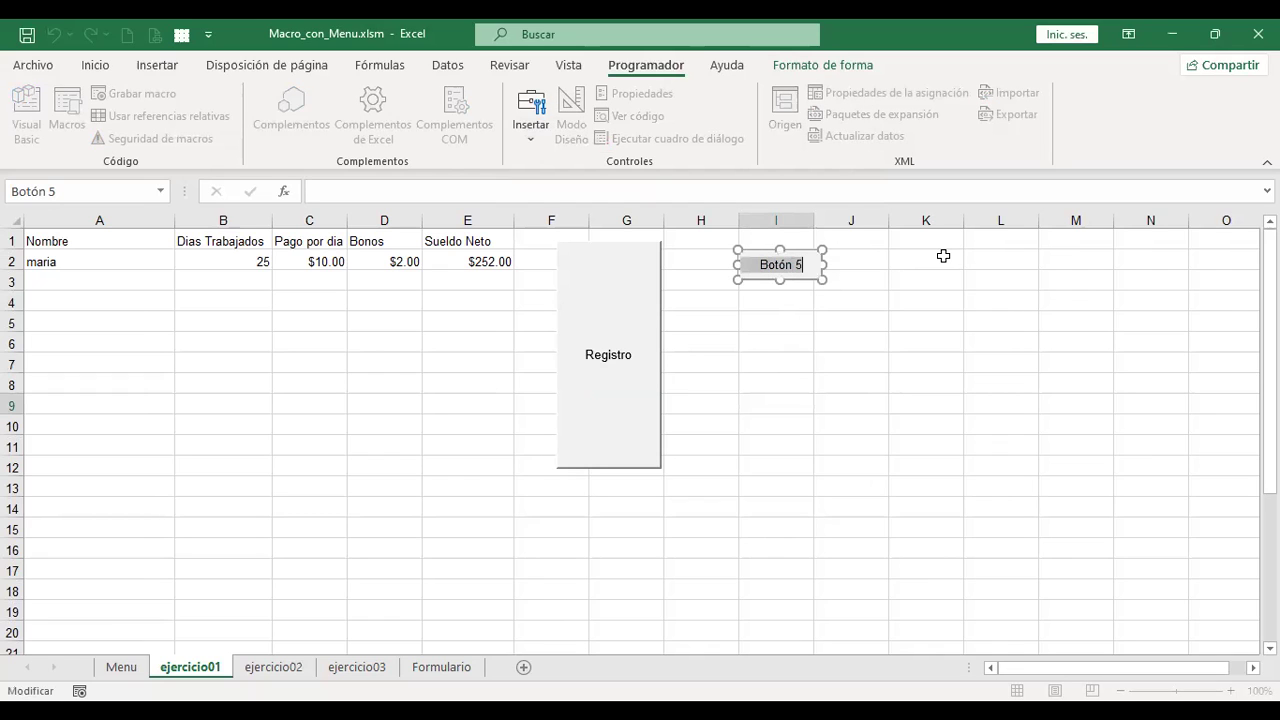
pyautogui.write('Menú')
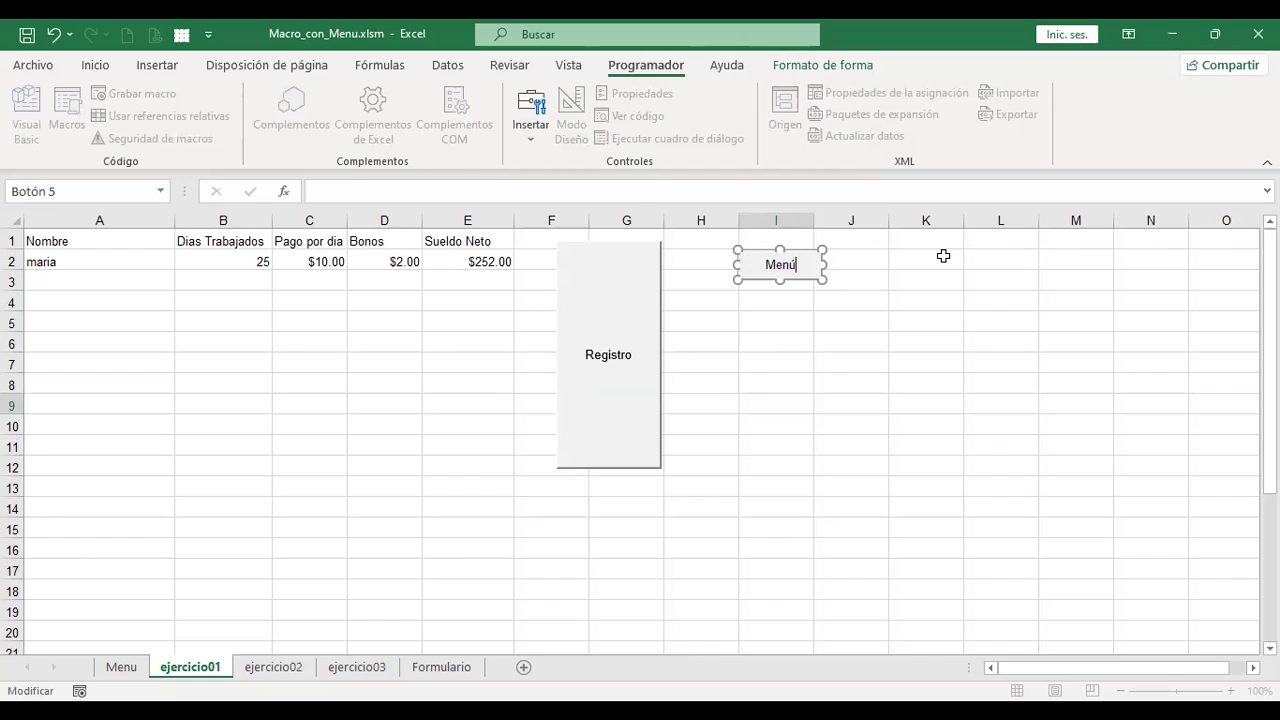
pyautogui.press('Escape')
pyautogui.press('Escape')
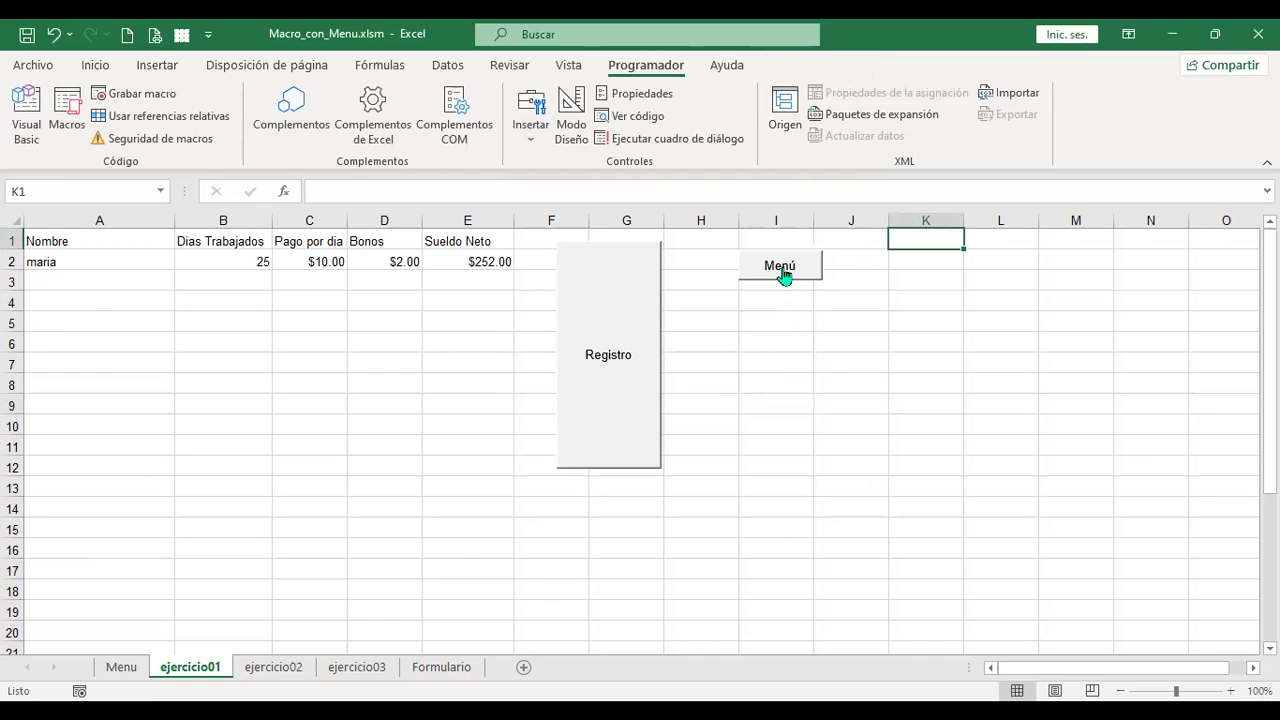
pyautogui.click(781, 268)
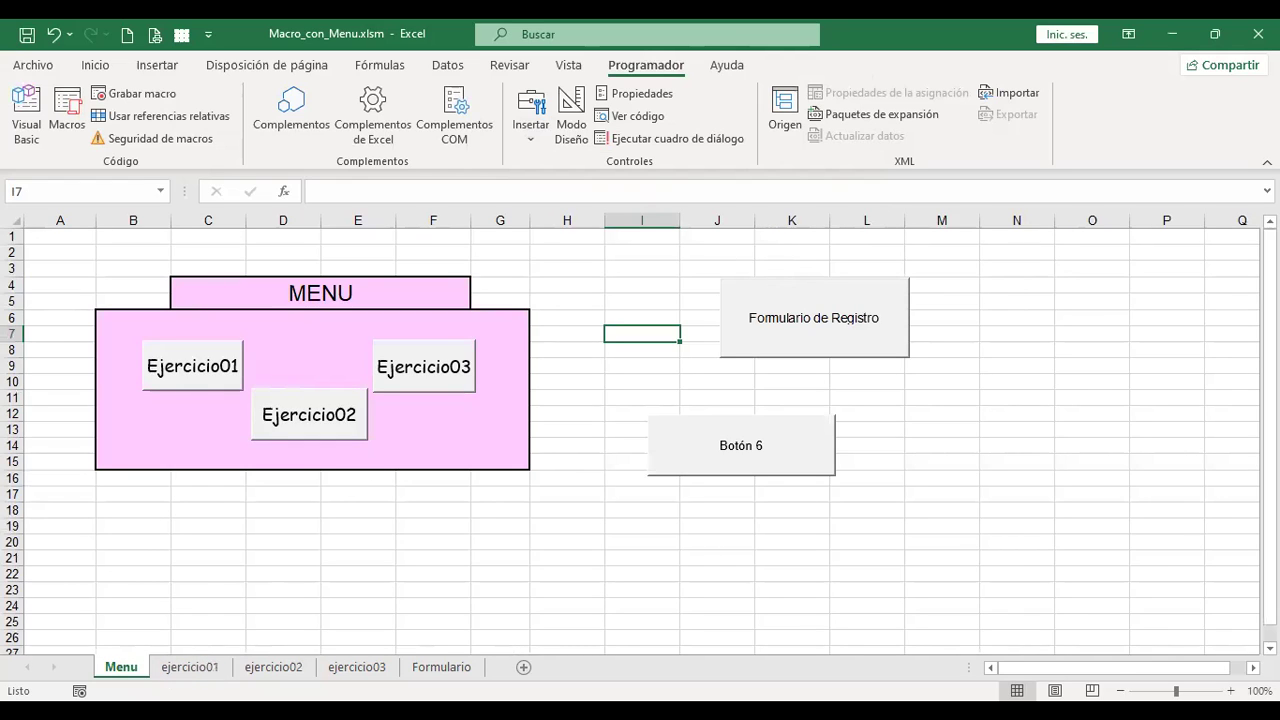
# Open the LlamarMenu macro's code in the VBA editor from the ejercicio01 sheet.
pyautogui.click(193, 675)
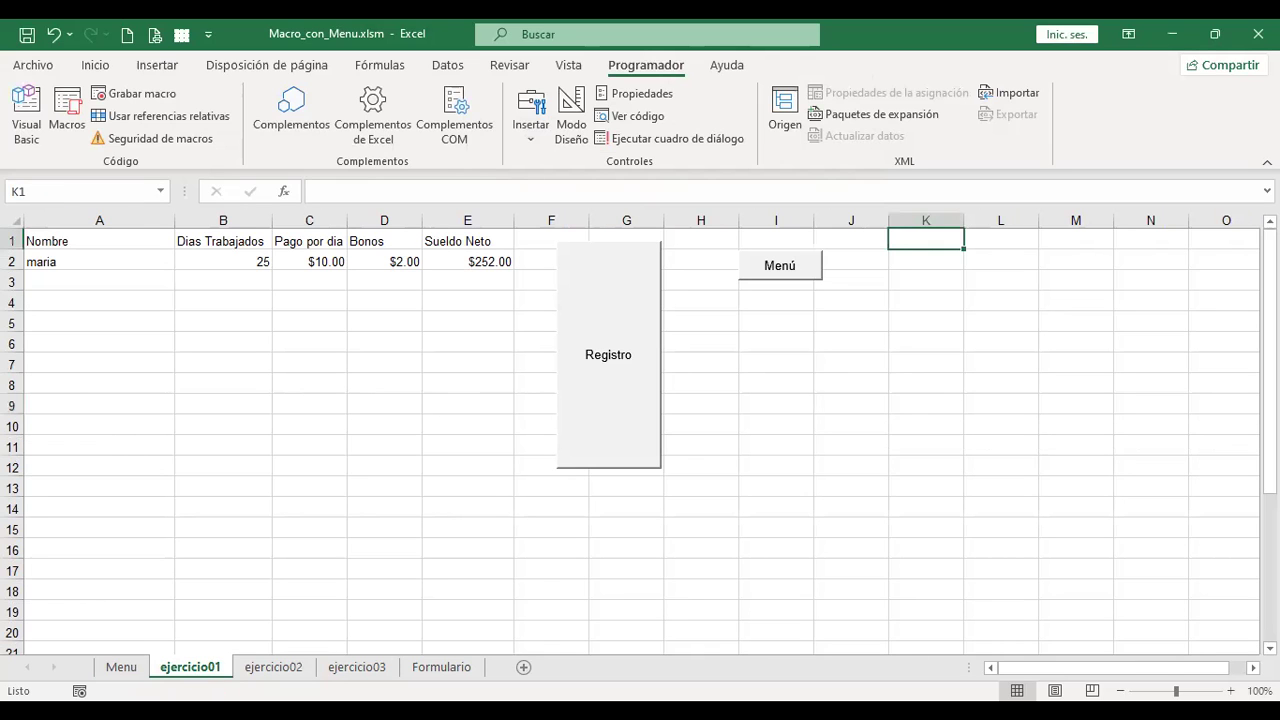
pyautogui.rightClick(795, 270)
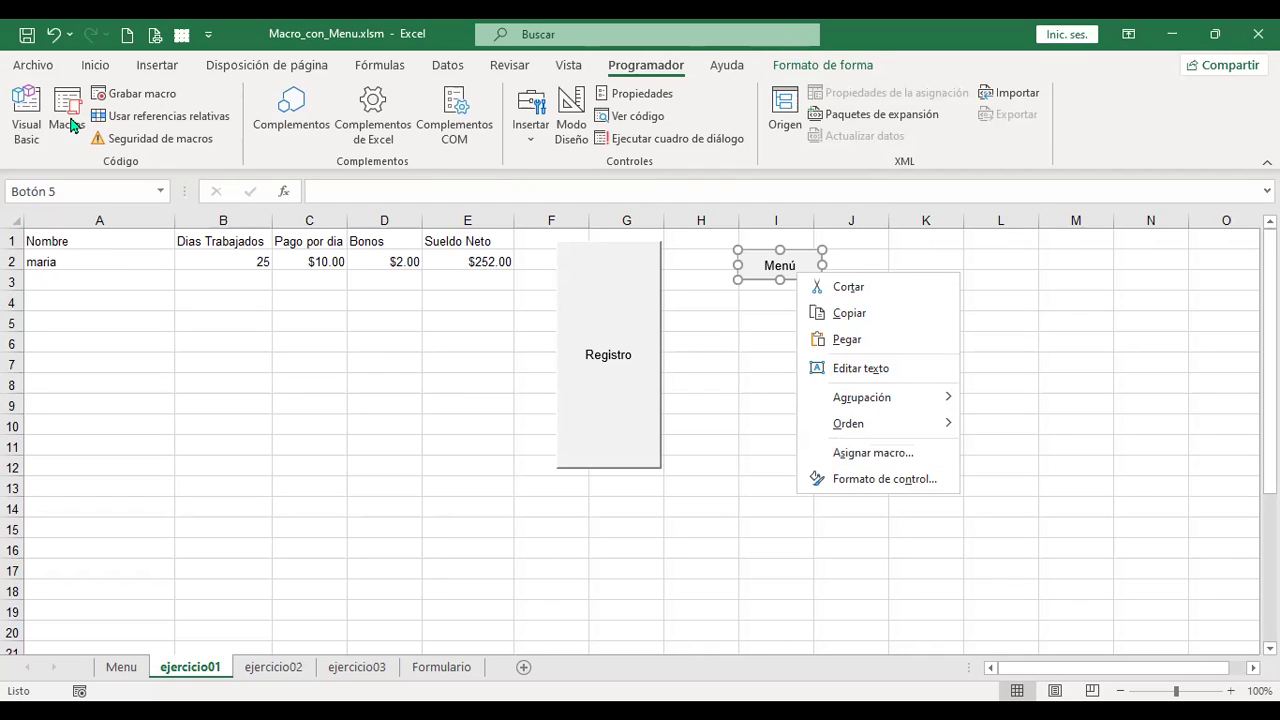
pyautogui.hotkey('alt', 'F8')
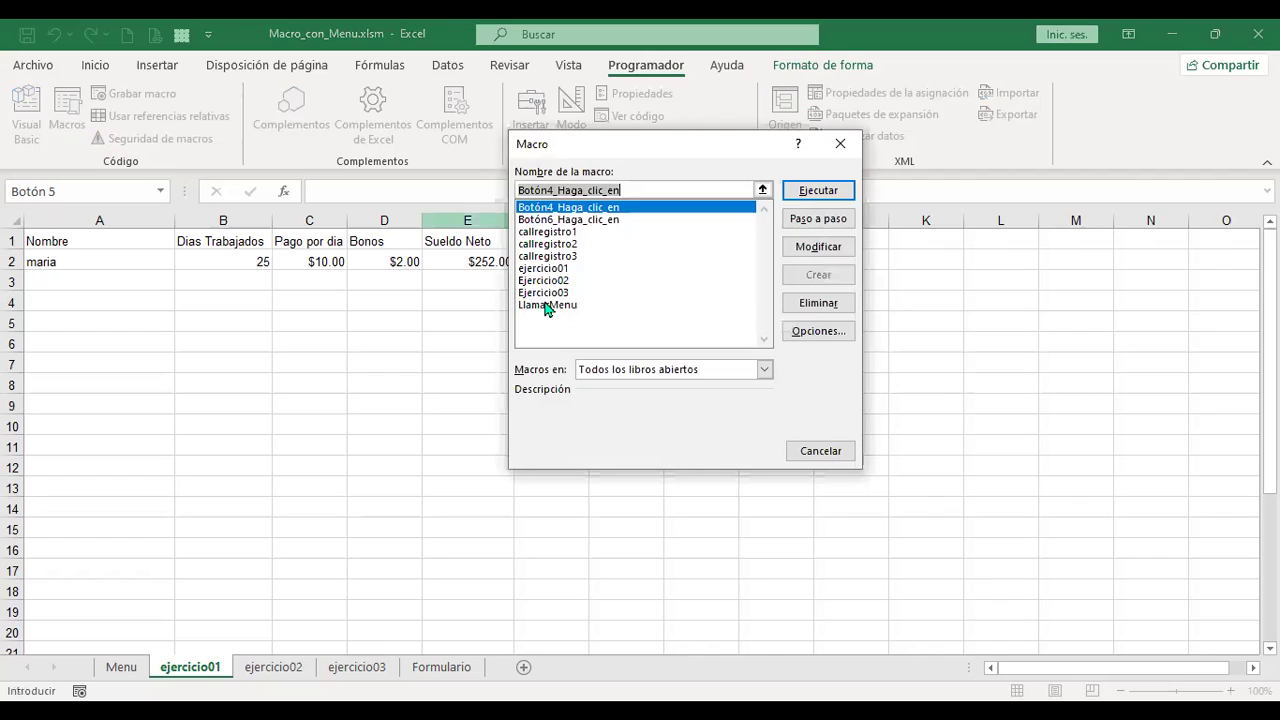
pyautogui.click(548, 304)
pyautogui.click(830, 246)
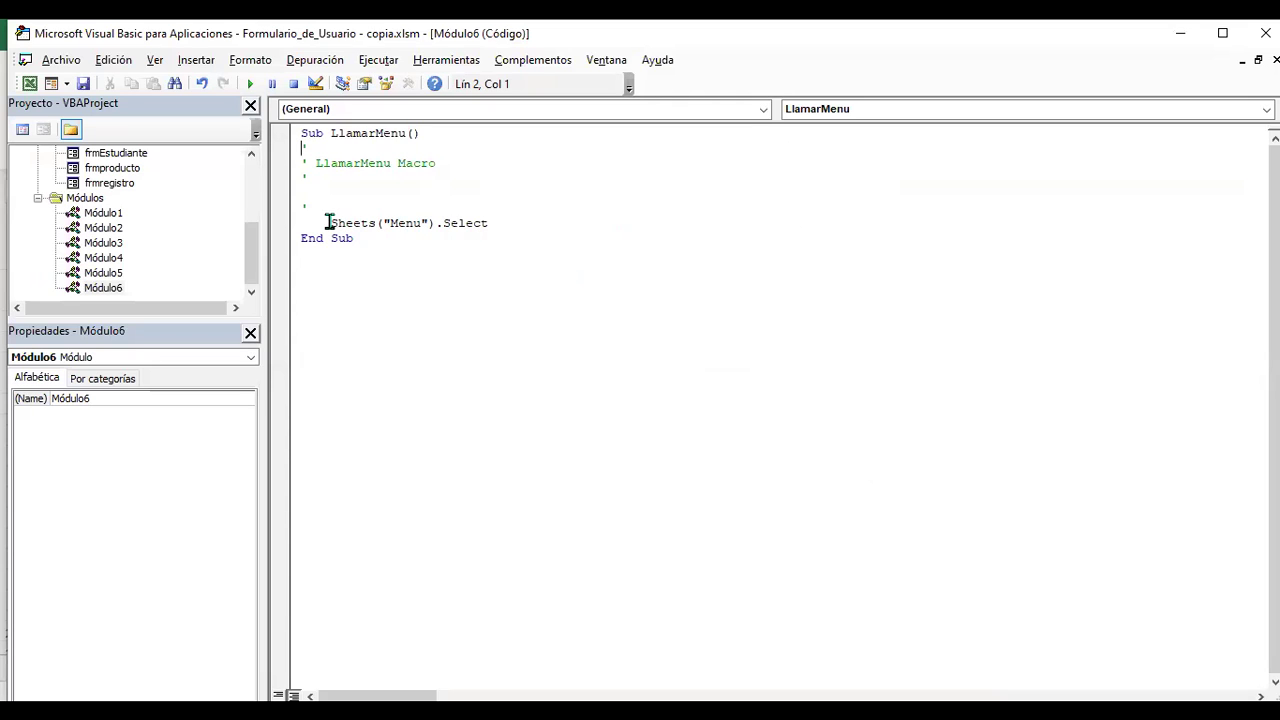
# Review the Sheets("Menu").Select line, then return to the Excel workbook.
pyautogui.moveTo(329, 222); pyautogui.dragTo(516, 223)
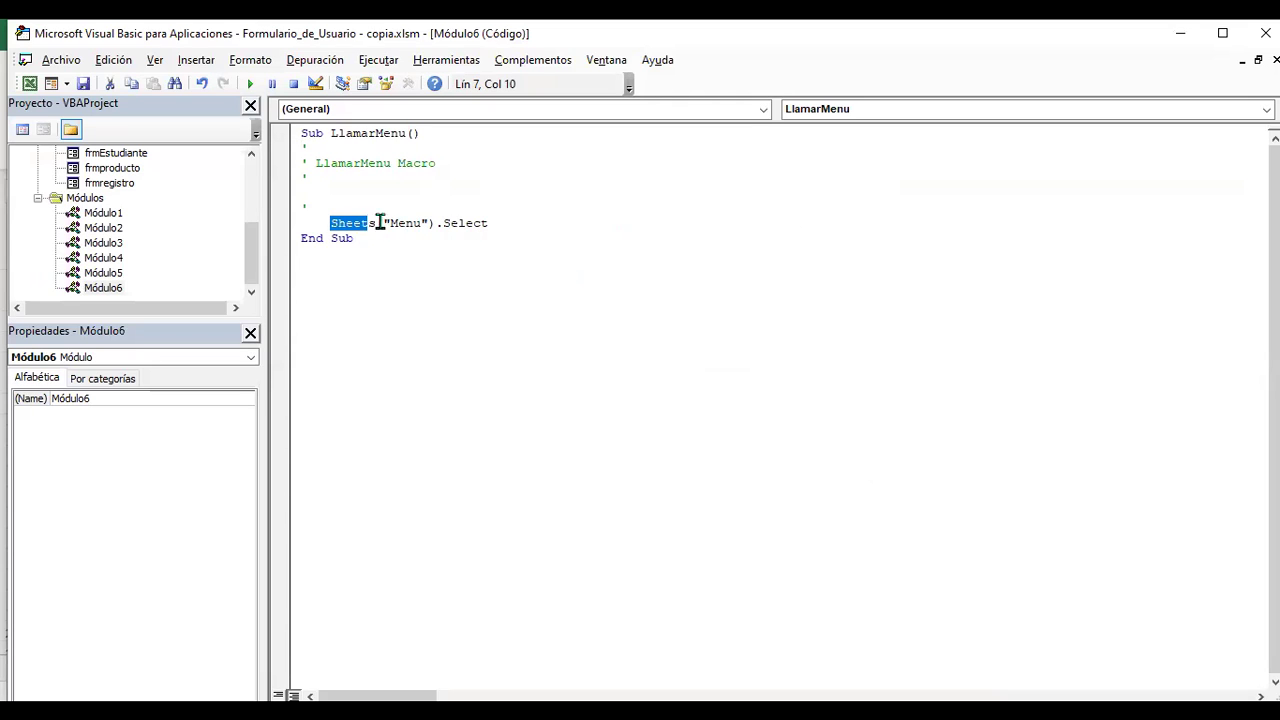
pyautogui.click(516, 223)
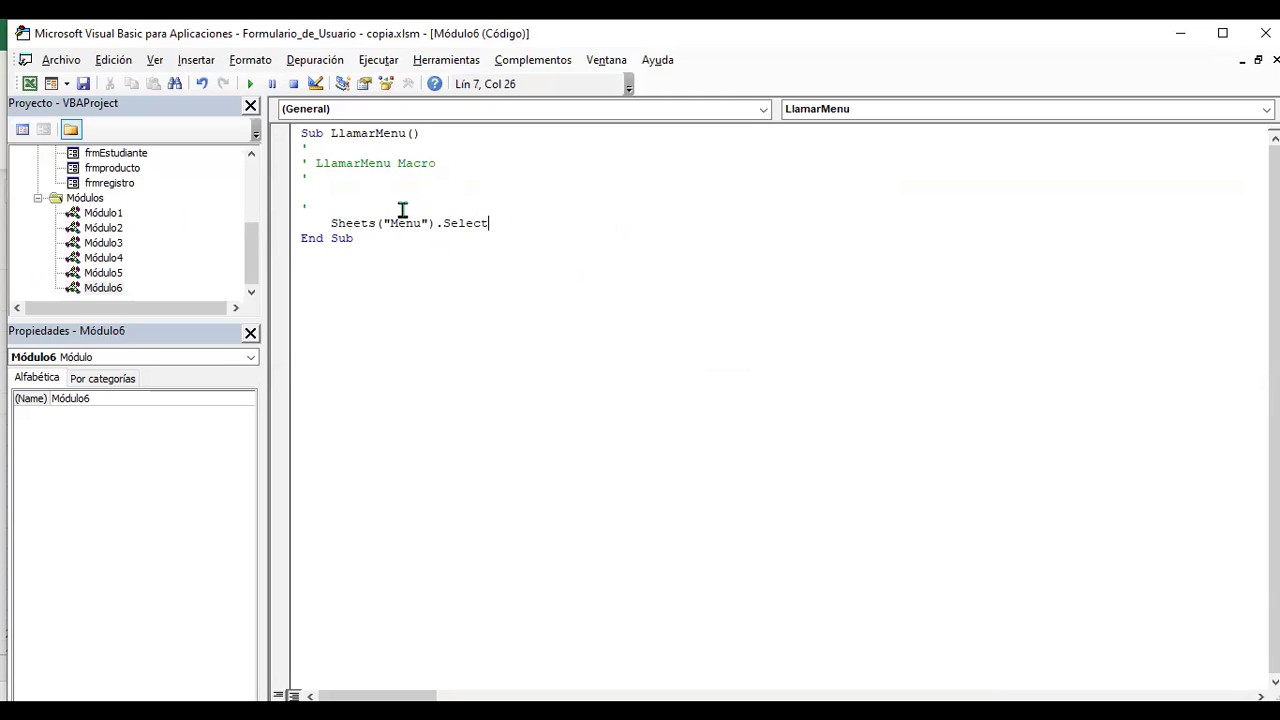
pyautogui.click(31, 84)
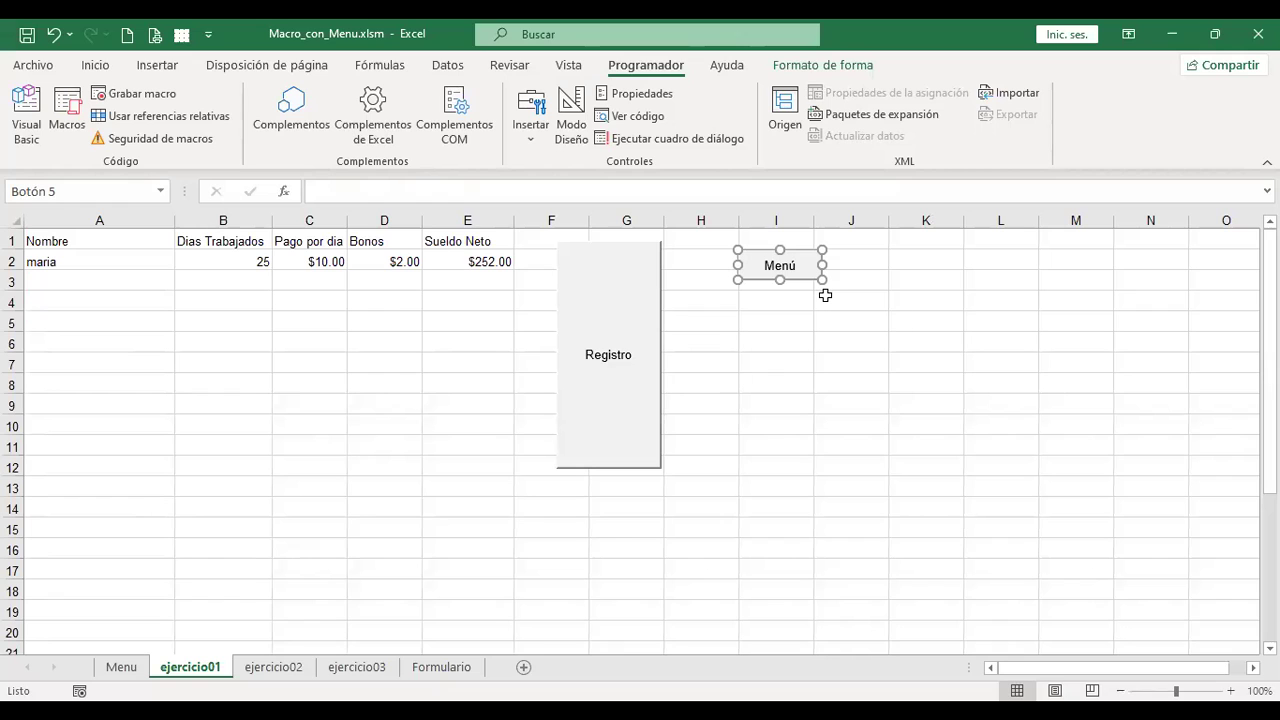
# Paste the Menú button onto ejercicio02 beside Ingresar producto and test that it opens Menu.
pyautogui.click(274, 668)
pyautogui.hotkey('ctrl', 'v')
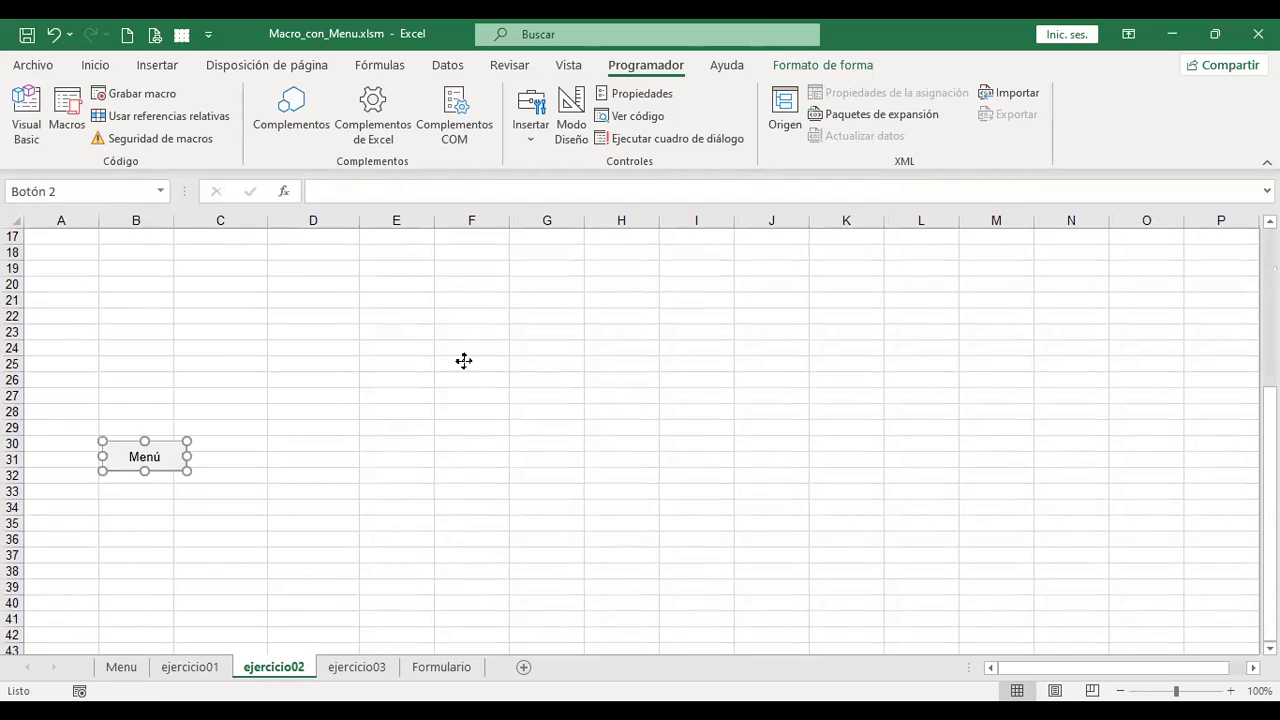
pyautogui.moveTo(171, 456); pyautogui.dragTo(651, 270)
pyautogui.scroll(2, 645, 312)
pyautogui.moveTo(640, 355); pyautogui.dragTo(645, 307)
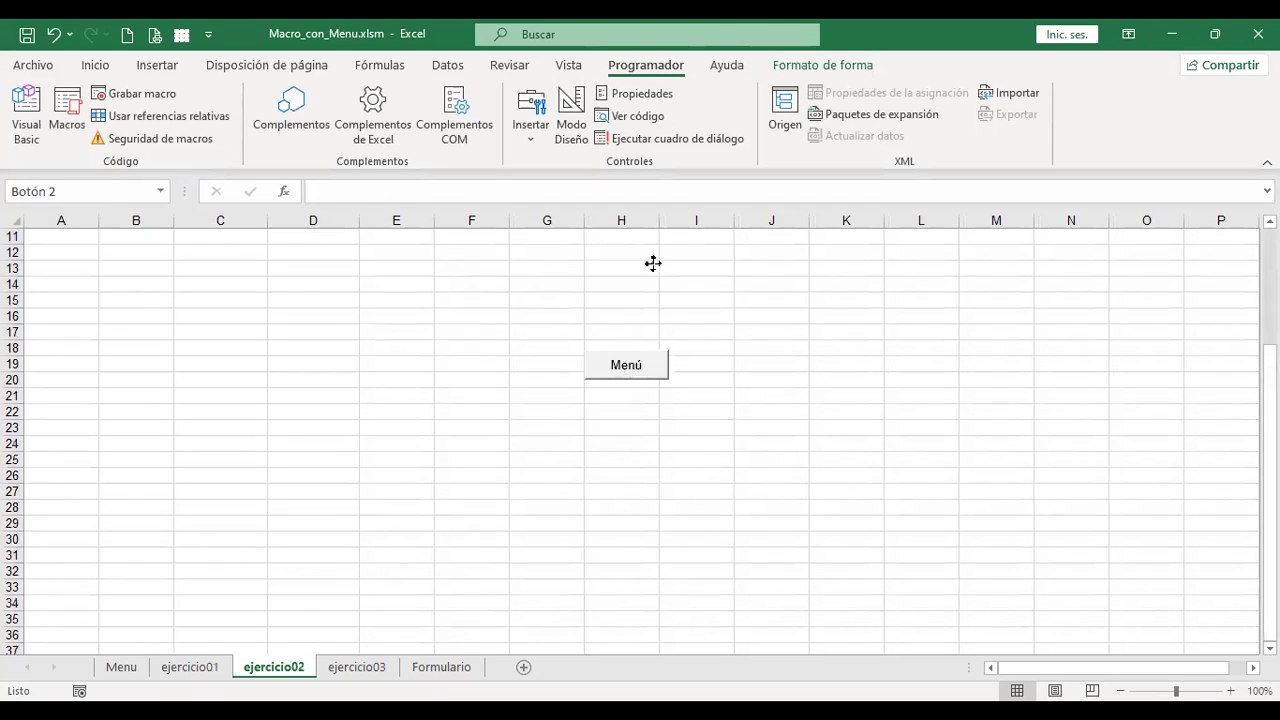
pyautogui.scroll(3, 660, 447)
pyautogui.moveTo(658, 458)
pyautogui.mouseDown()
pyautogui.moveTo(585, 274)
pyautogui.moveTo(574, 275)
pyautogui.mouseUp()
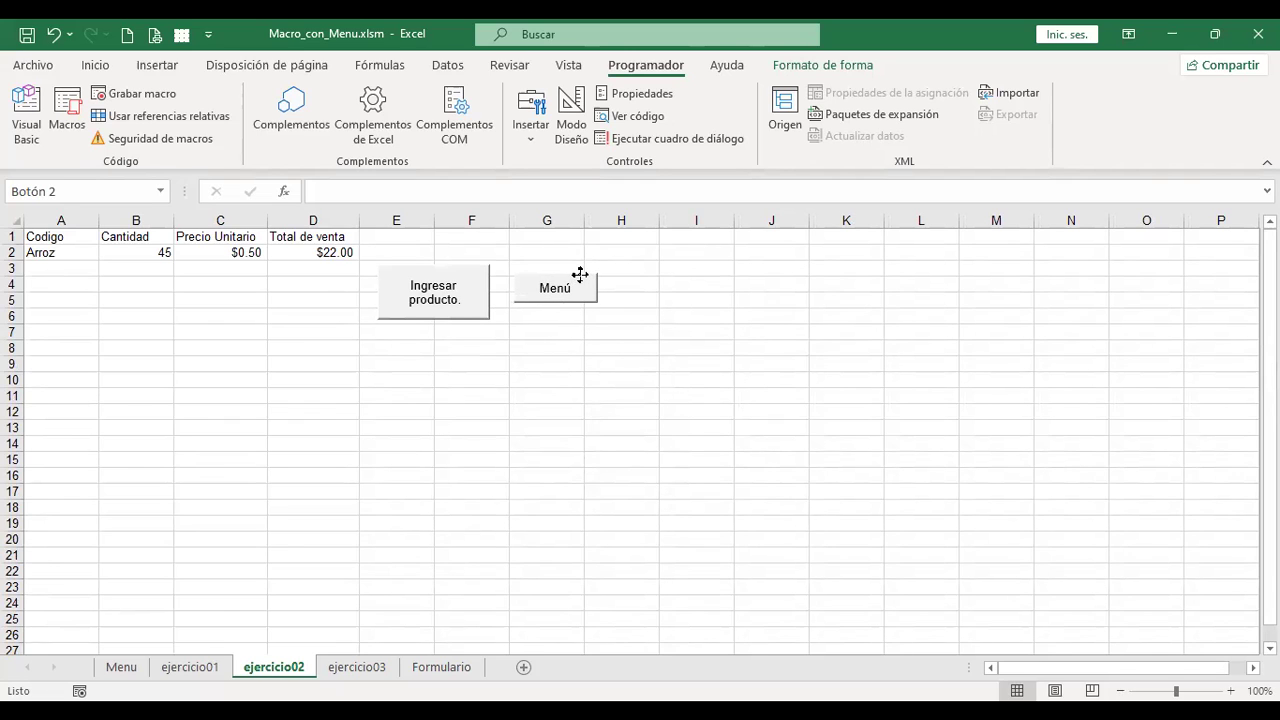
pyautogui.click(776, 287)
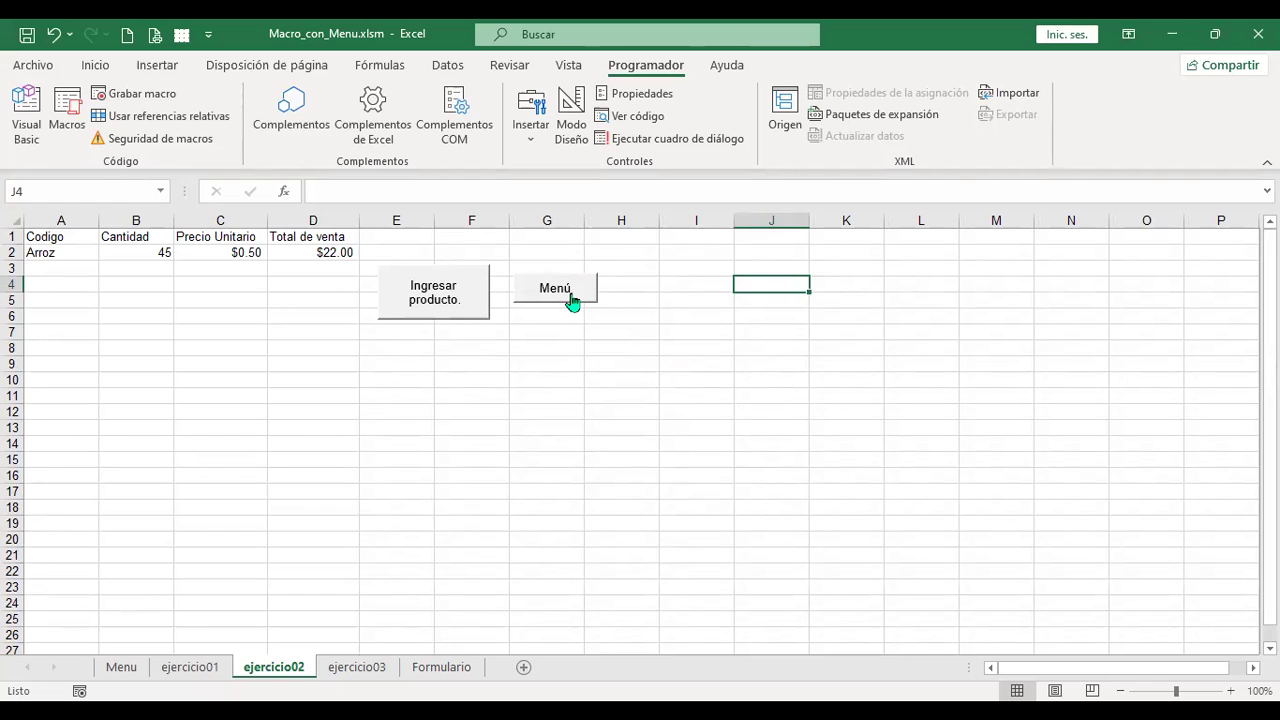
pyautogui.click(572, 300)
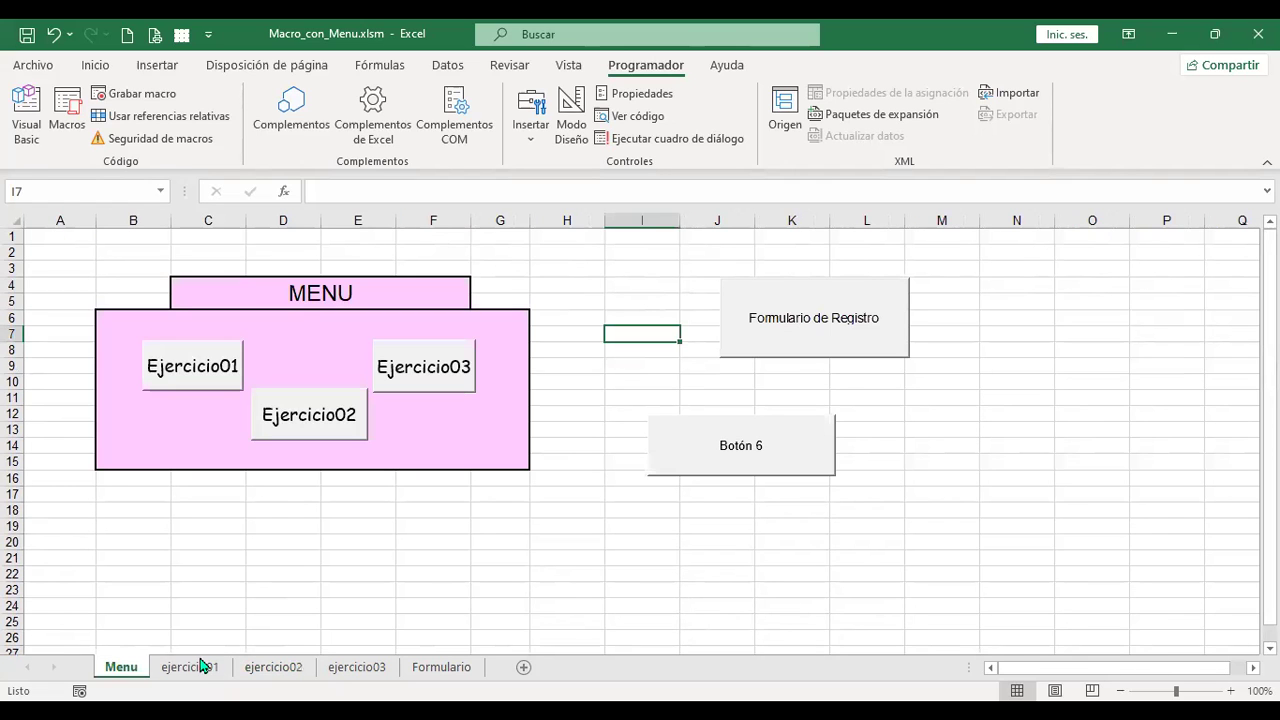
# Retest the ejercicio01 Menú button's return to the Menu sheet.
pyautogui.click(200, 665)
pyautogui.click(849, 400)
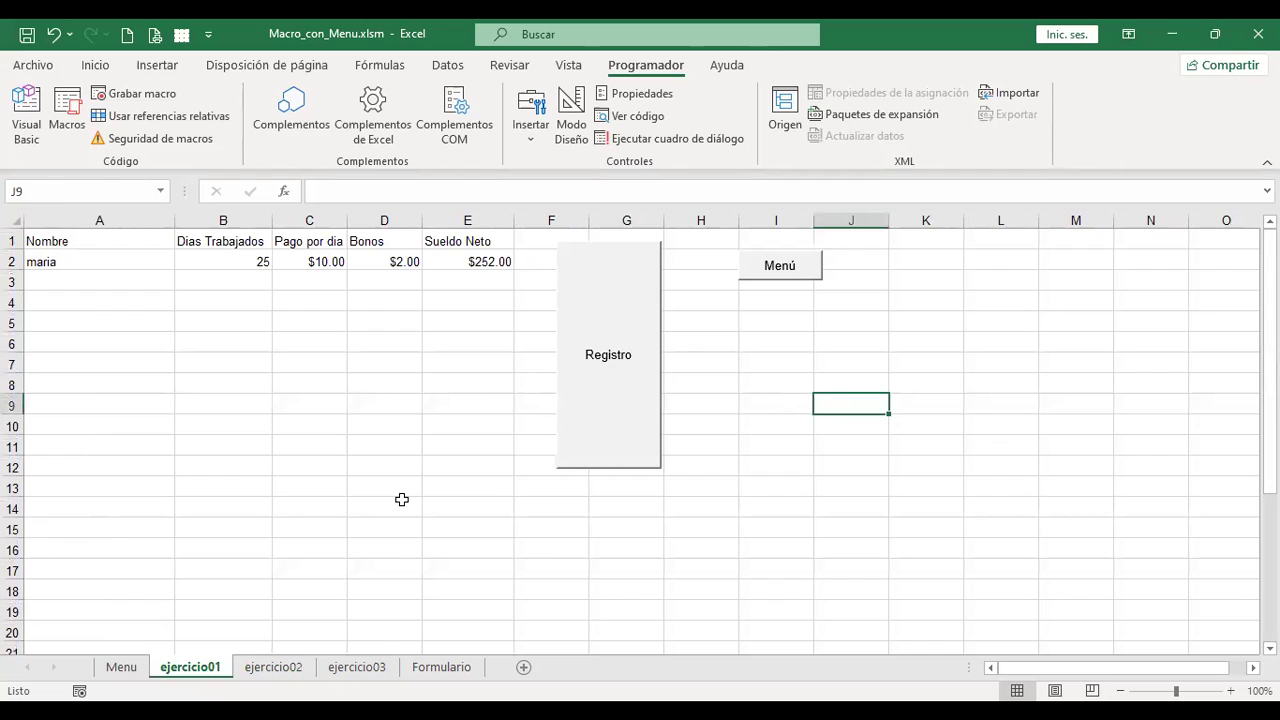
pyautogui.click(139, 666)
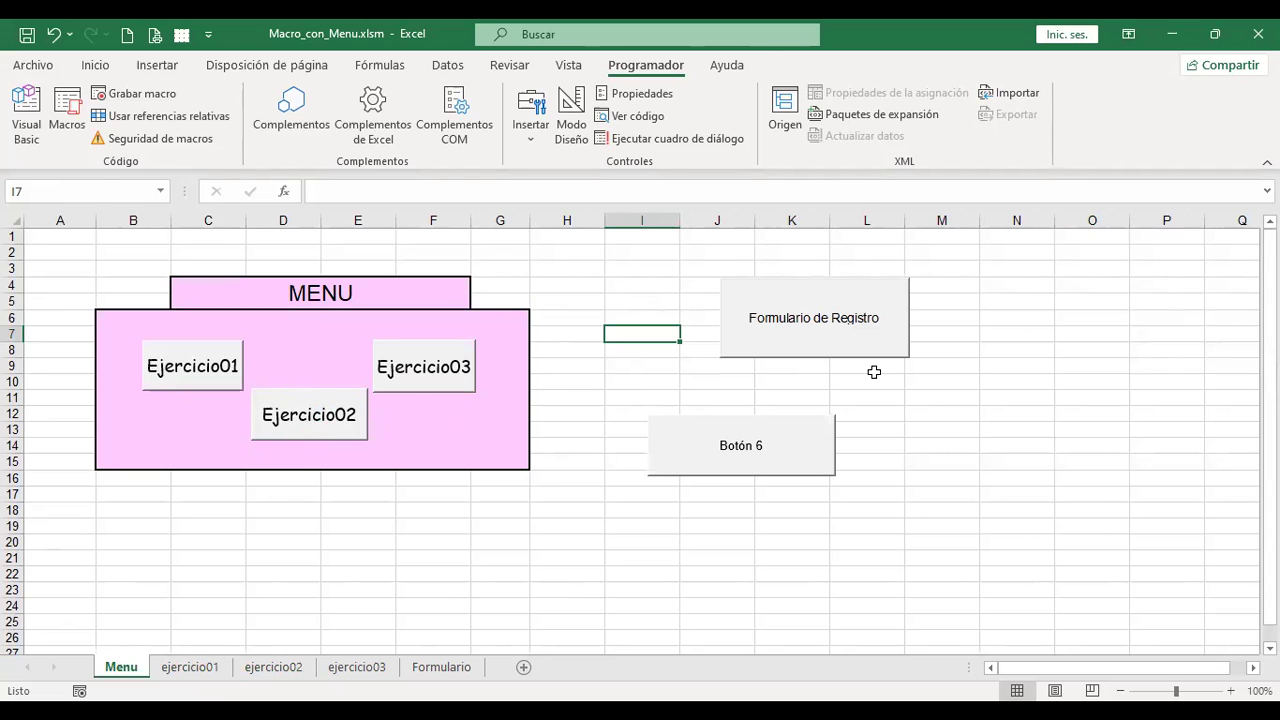
pyautogui.click(180, 667)
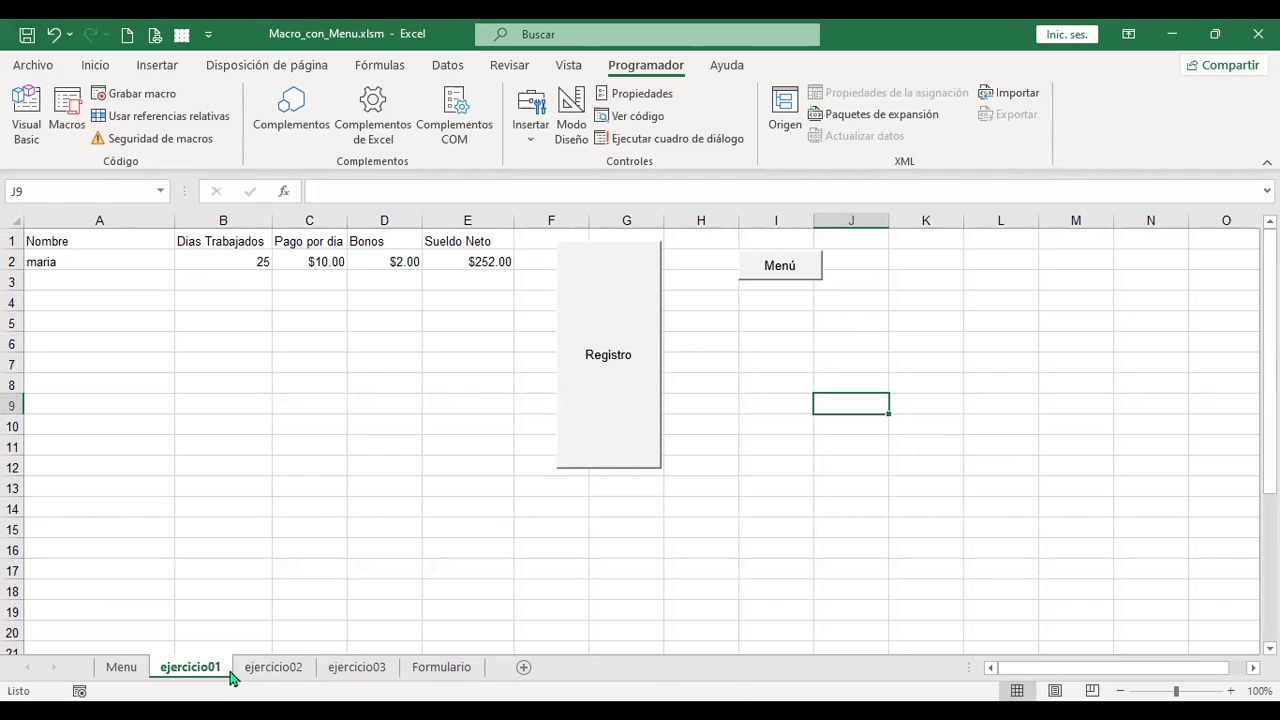
pyautogui.click(797, 285)
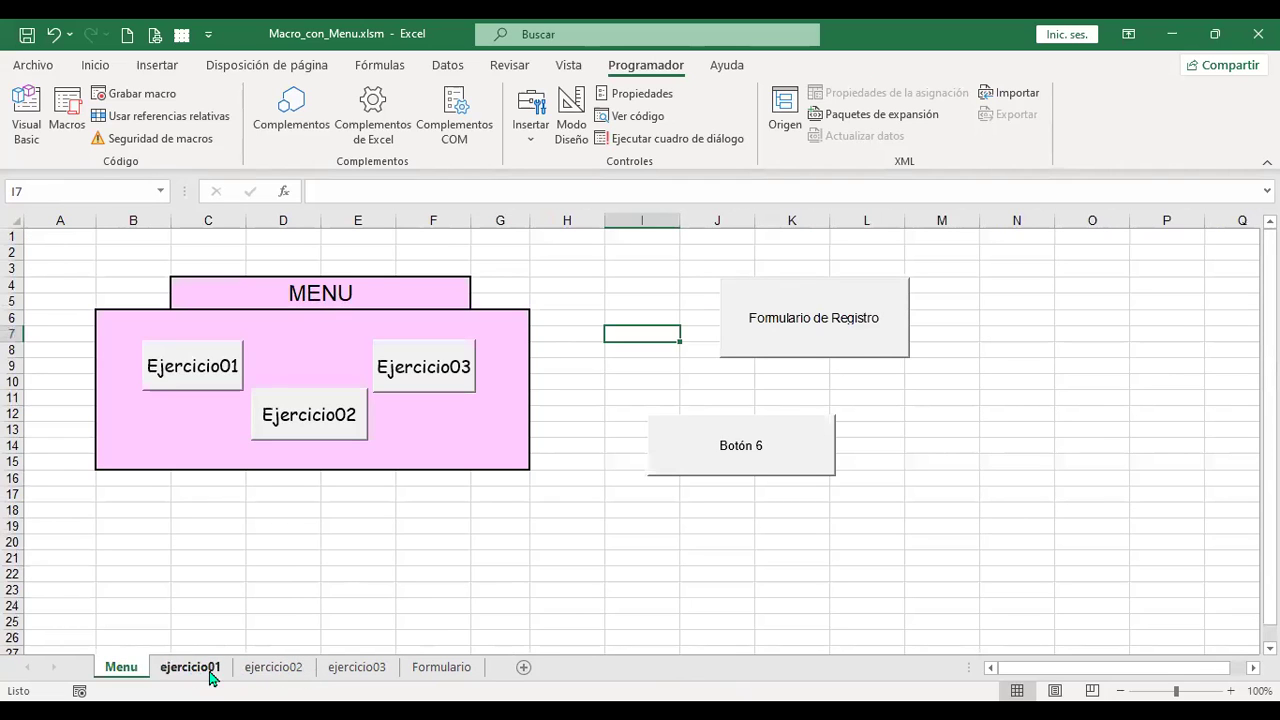
# Open ejercicio02 from the menu, test its Menú button, then go back to ejercicio02.
pyautogui.click(323, 422)
pyautogui.click(574, 288)
pyautogui.click(273, 667)
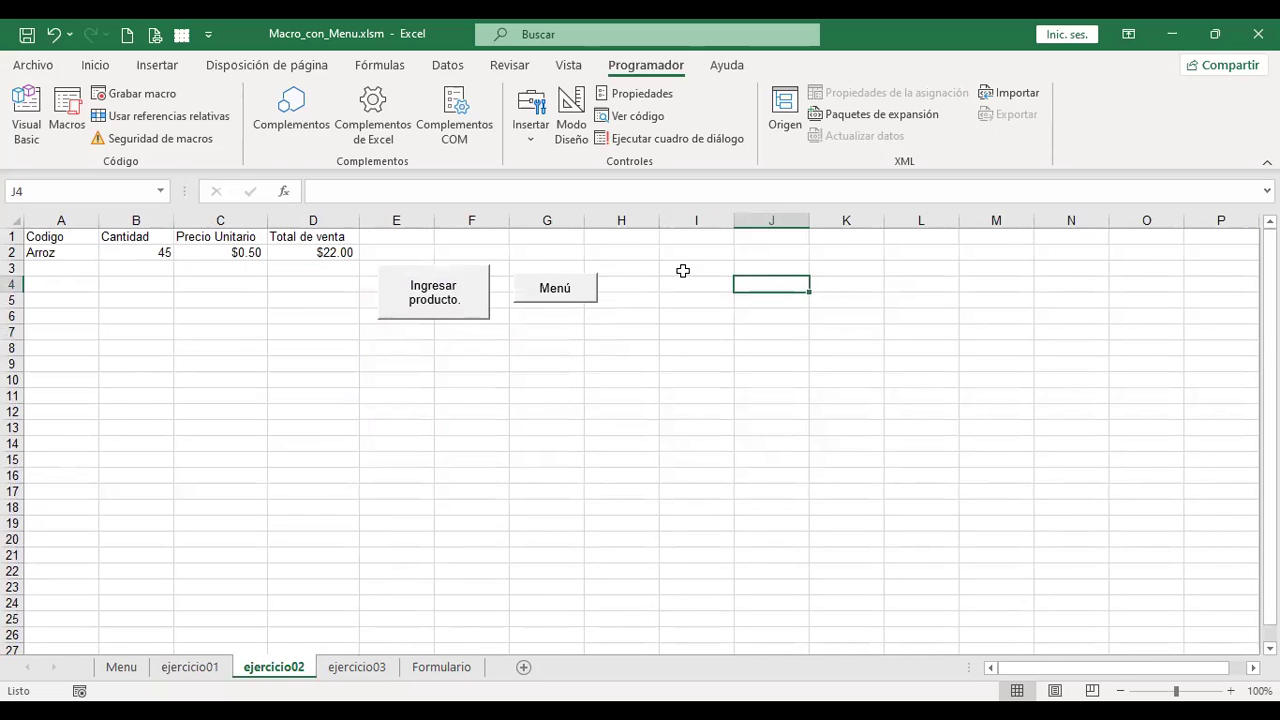
# Copy the ejercicio02 Menú button and paste it on ejercicio03 beside Datos del Estudiante.
pyautogui.rightClick(598, 300)
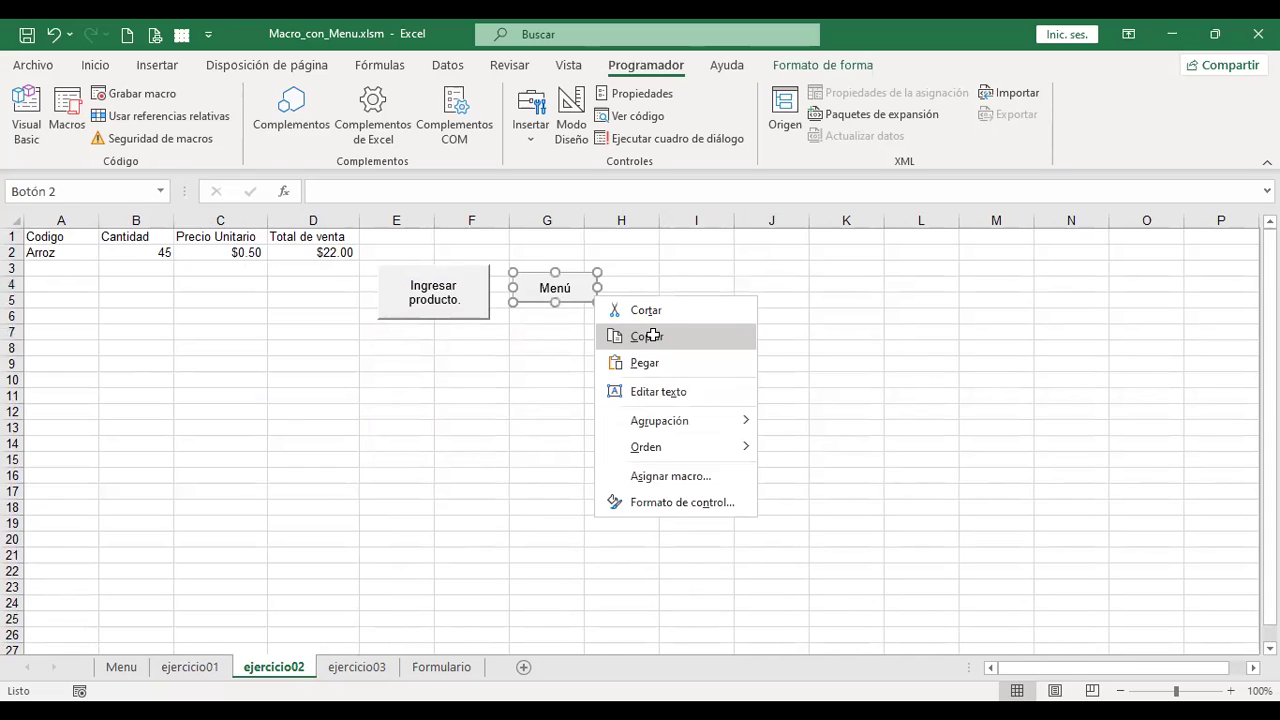
pyautogui.click(376, 669)
pyautogui.click(376, 669)
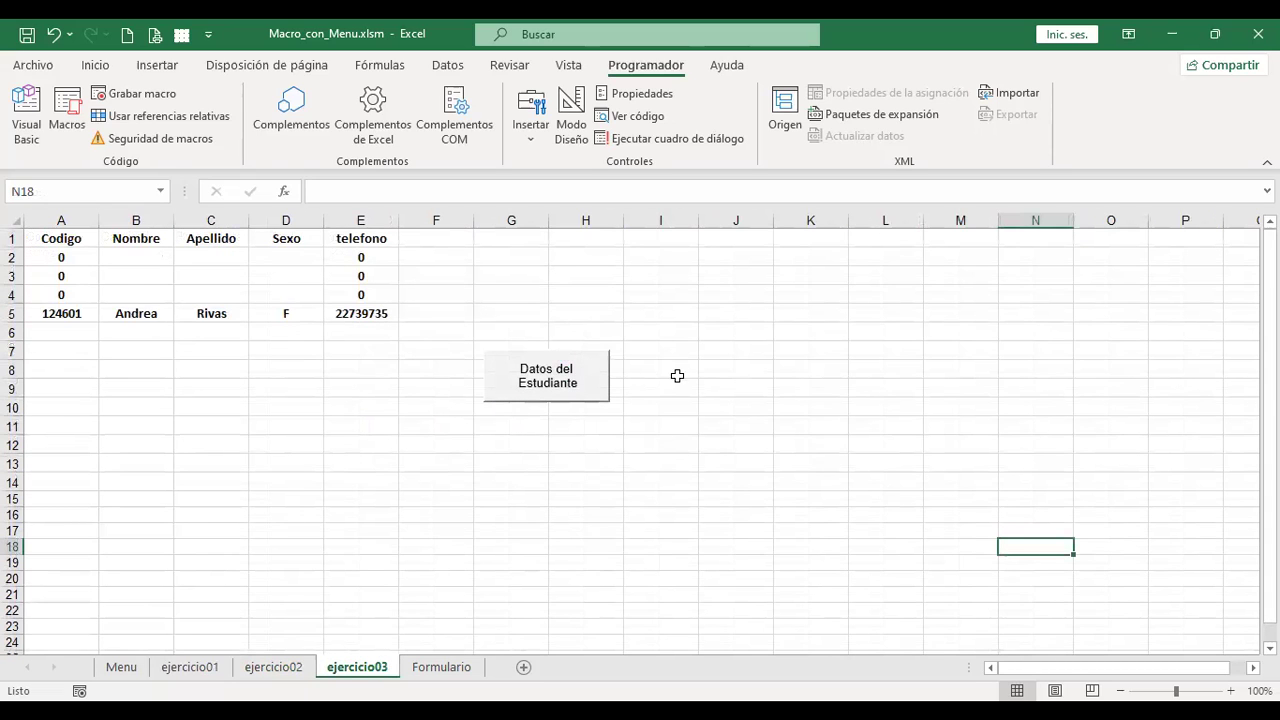
pyautogui.hotkey('ctrl', 'v')
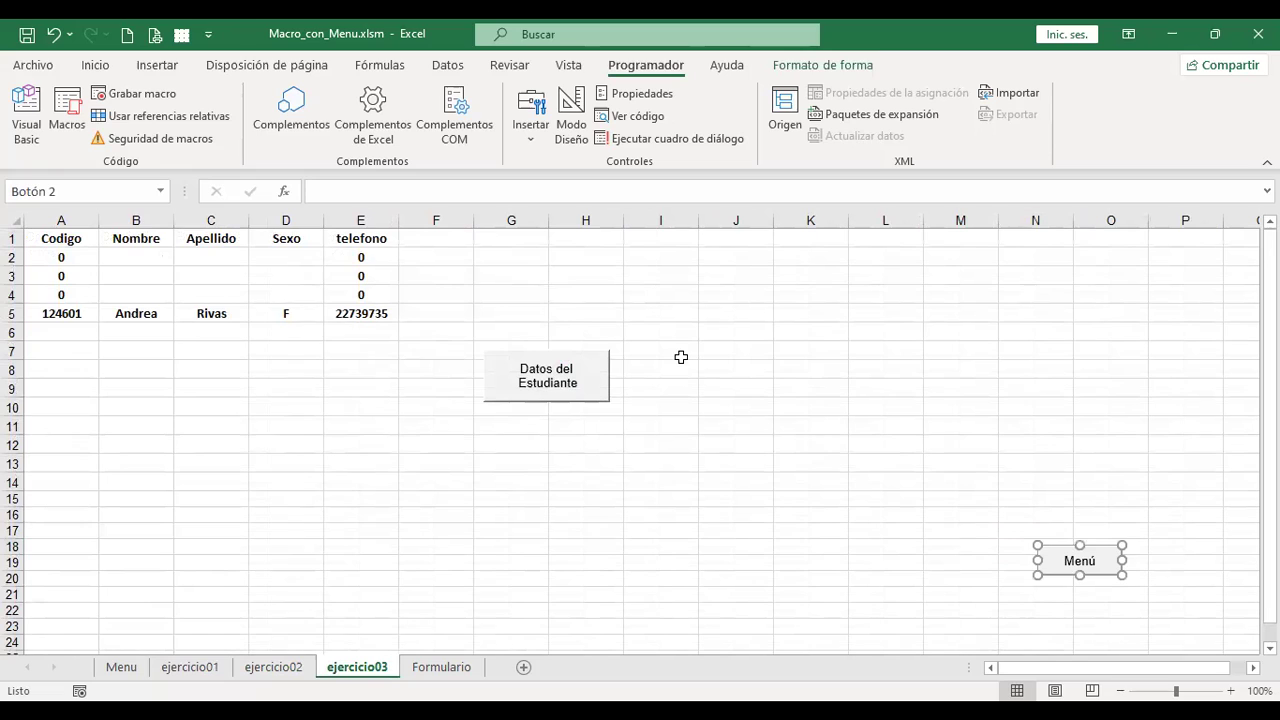
pyautogui.moveTo(1109, 549); pyautogui.dragTo(698, 357)
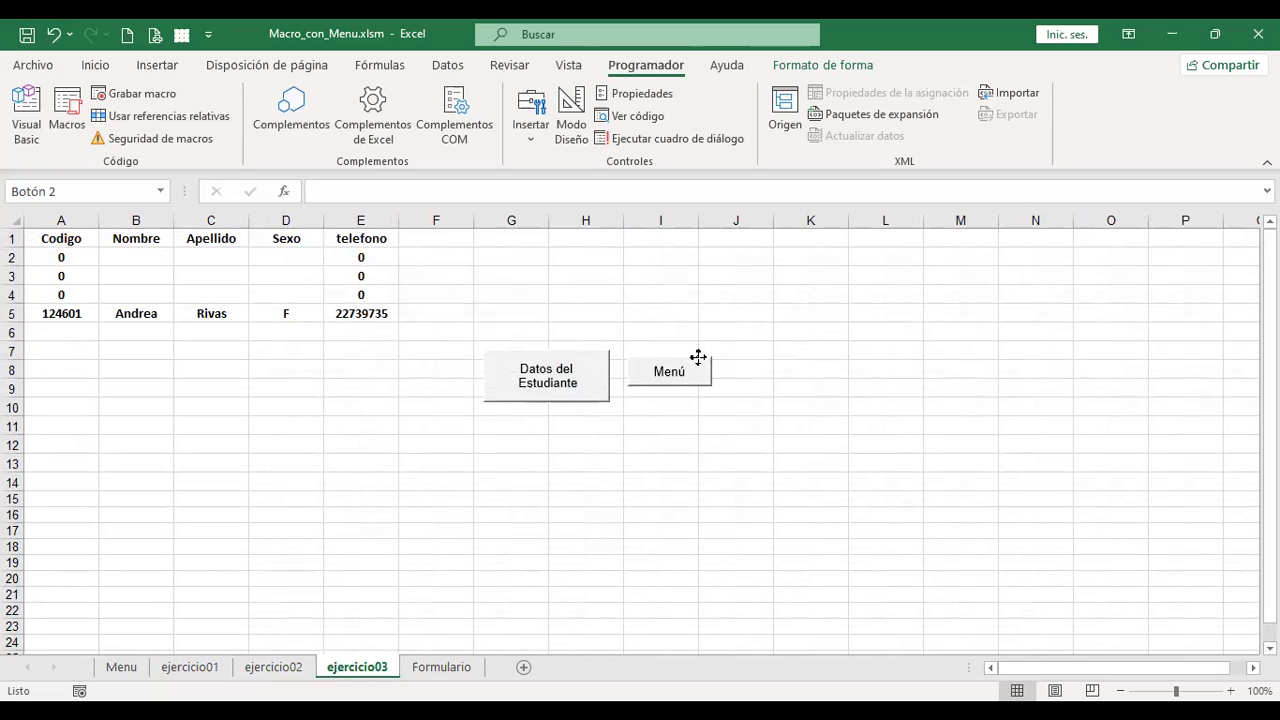
pyautogui.keyDown('ctrl'); pyautogui.click(698, 357); pyautogui.keyUp('ctrl')
pyautogui.click(786, 370)
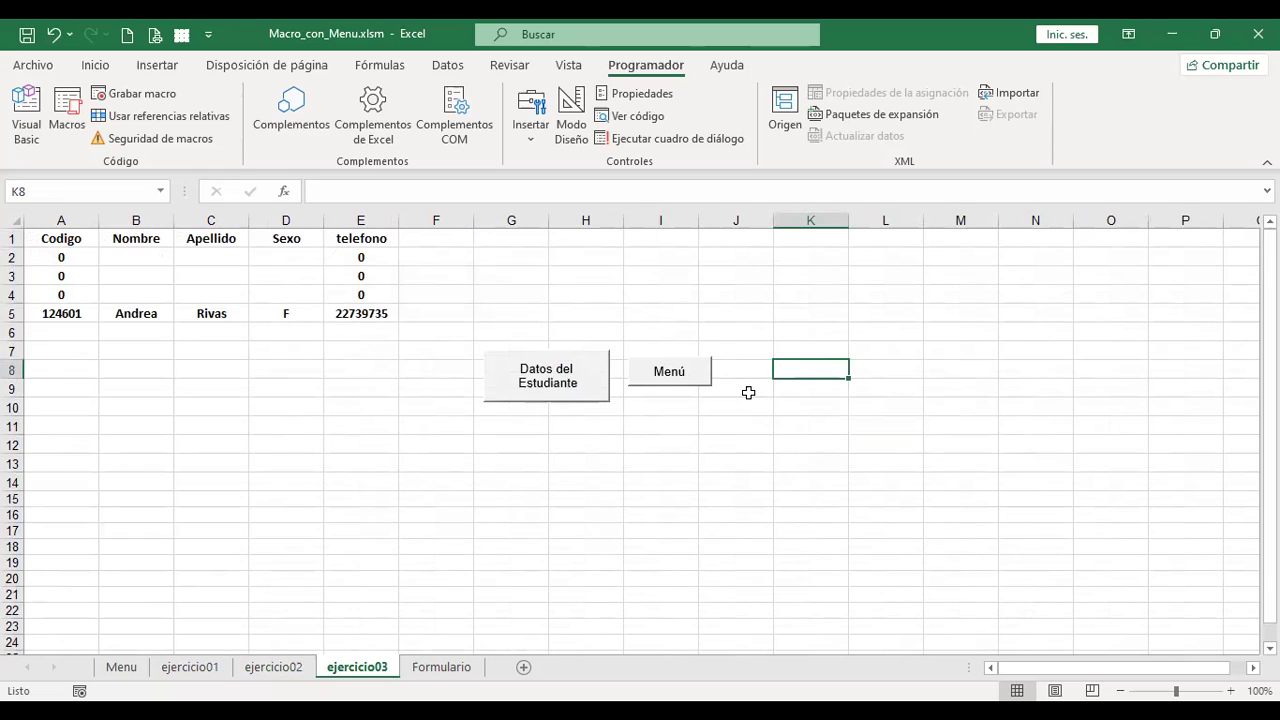
# Test the Menú buttons on ejercicio03, ejercicio01 and ejercicio02 through round trips from Menu.
pyautogui.click(669, 375)
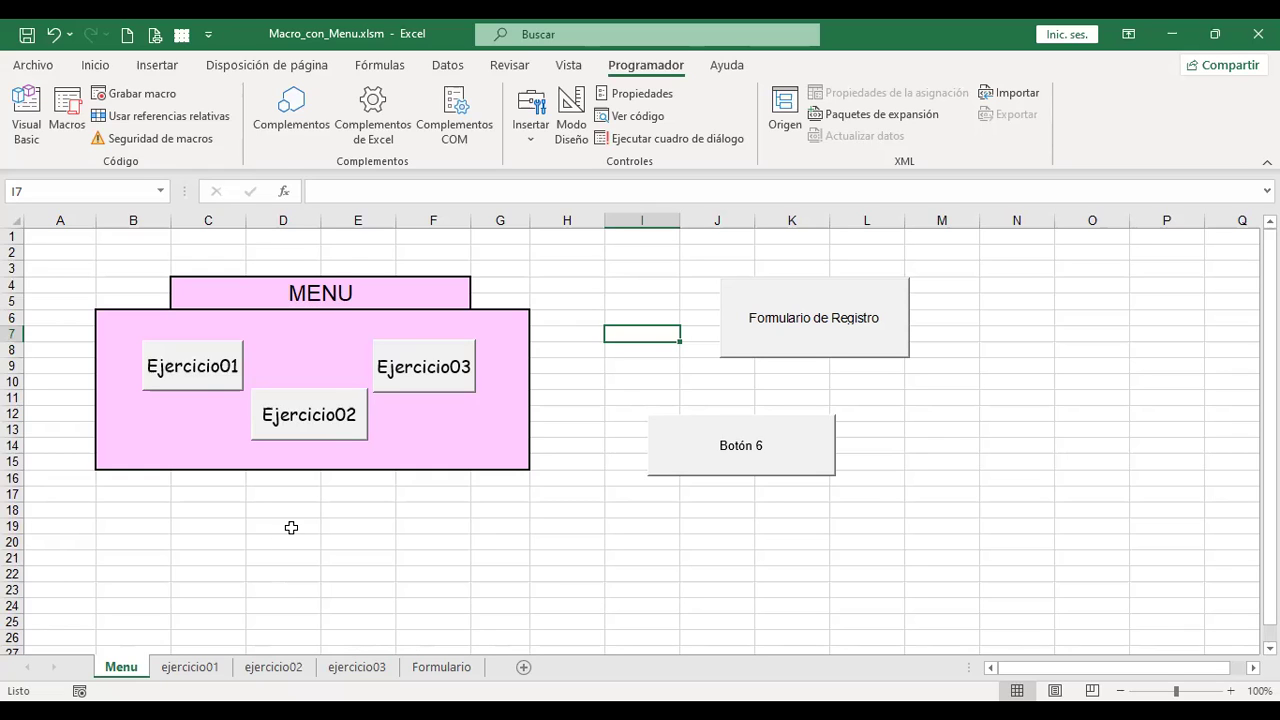
pyautogui.click(200, 378)
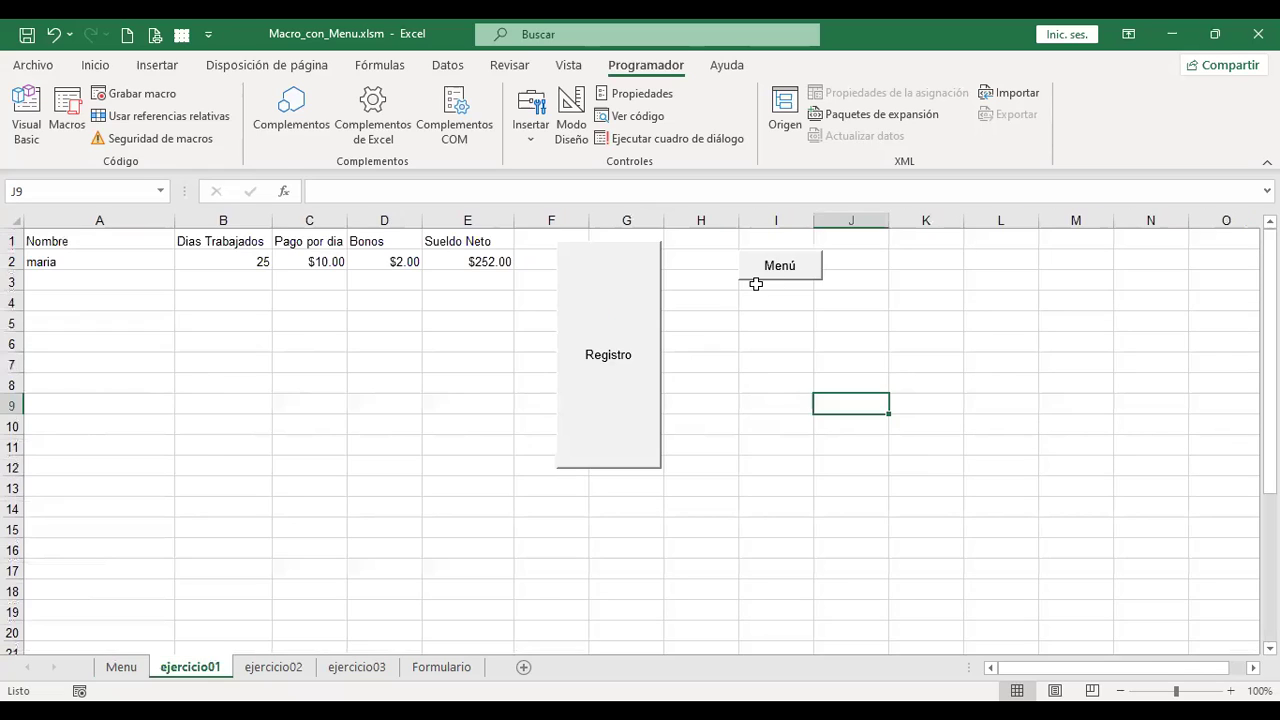
pyautogui.click(798, 276)
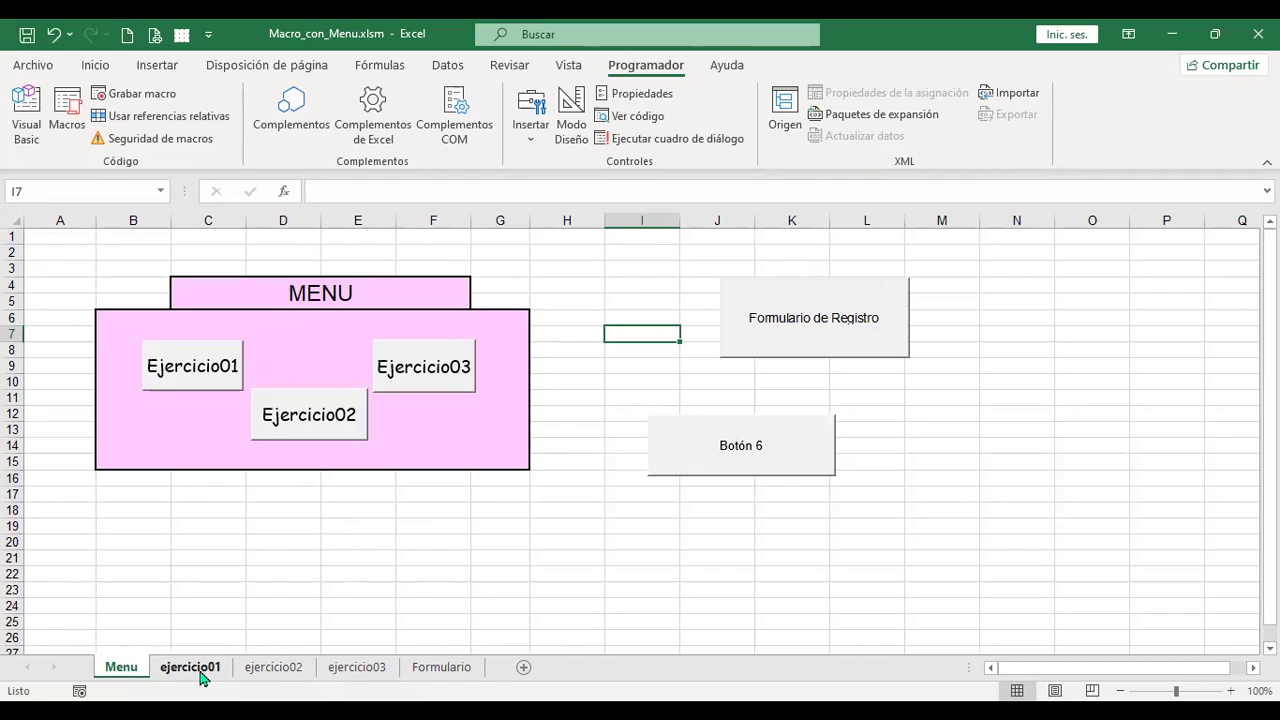
pyautogui.click(295, 422)
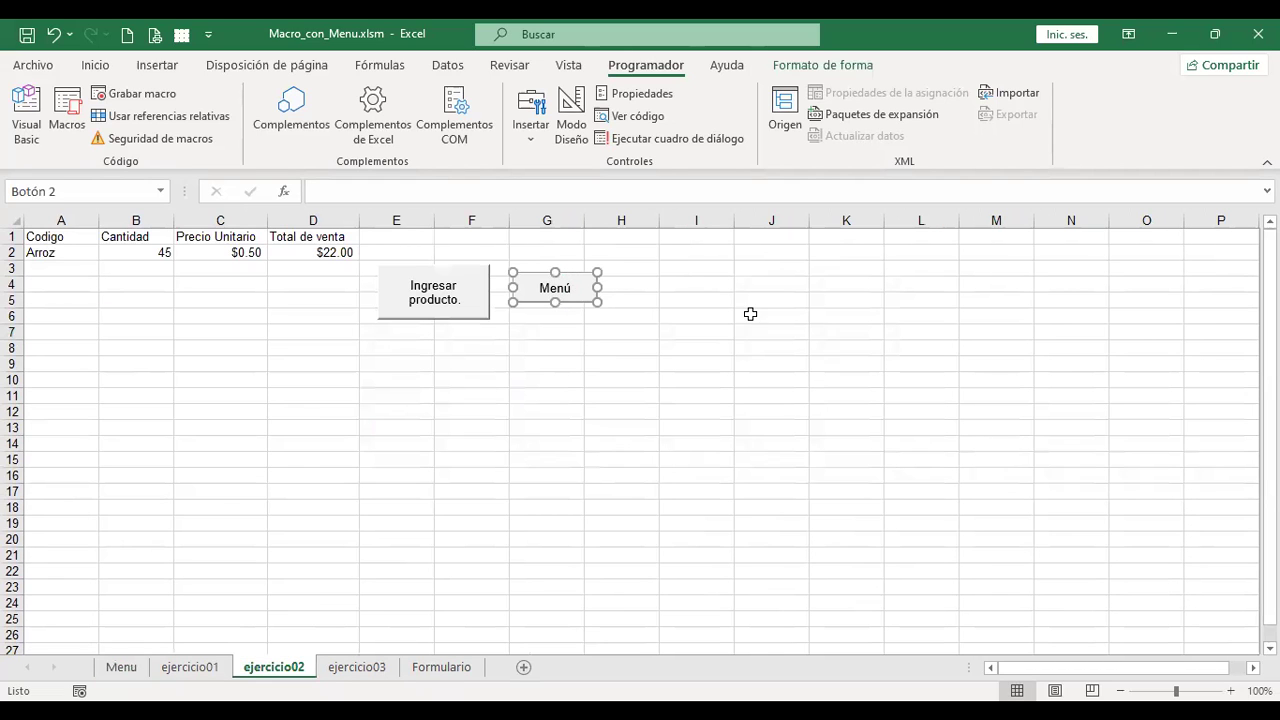
pyautogui.click(749, 314)
pyautogui.click(571, 287)
# Revisit ejercicio03 and the Formulario sheet from the menu, finishing on ejercicio01.
pyautogui.click(452, 360)
pyautogui.click(670, 380)
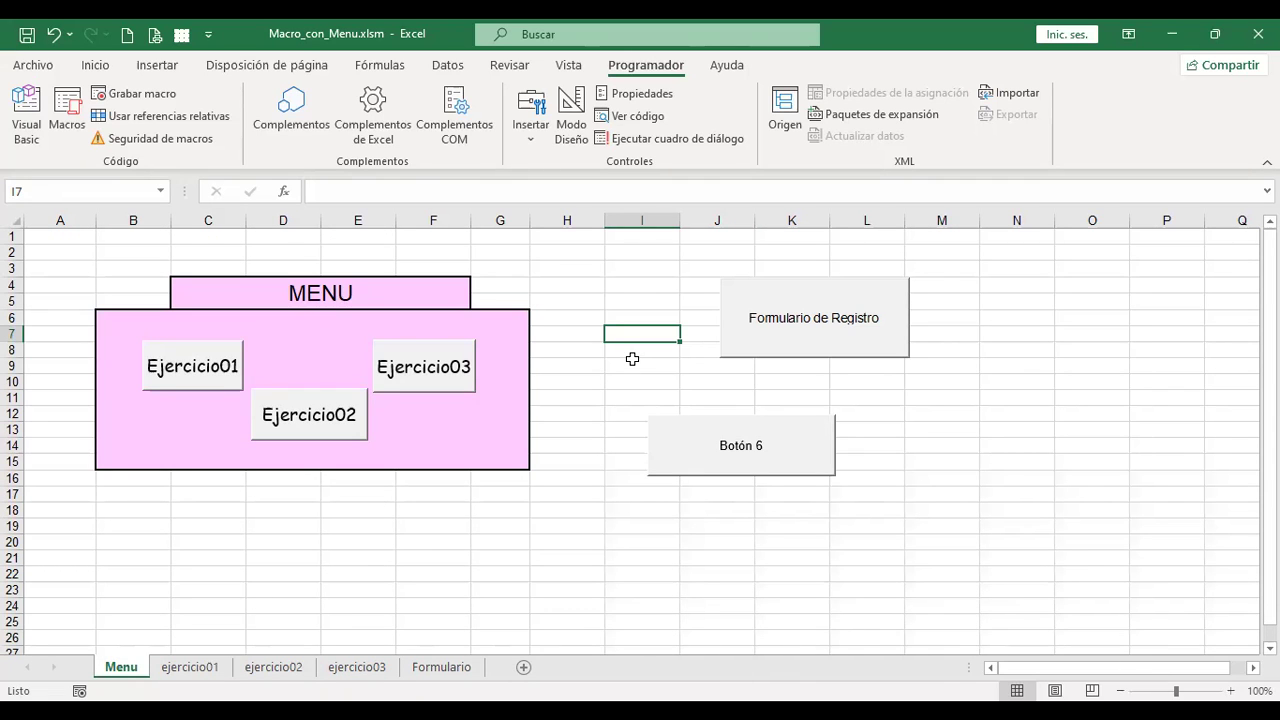
pyautogui.click(780, 445)
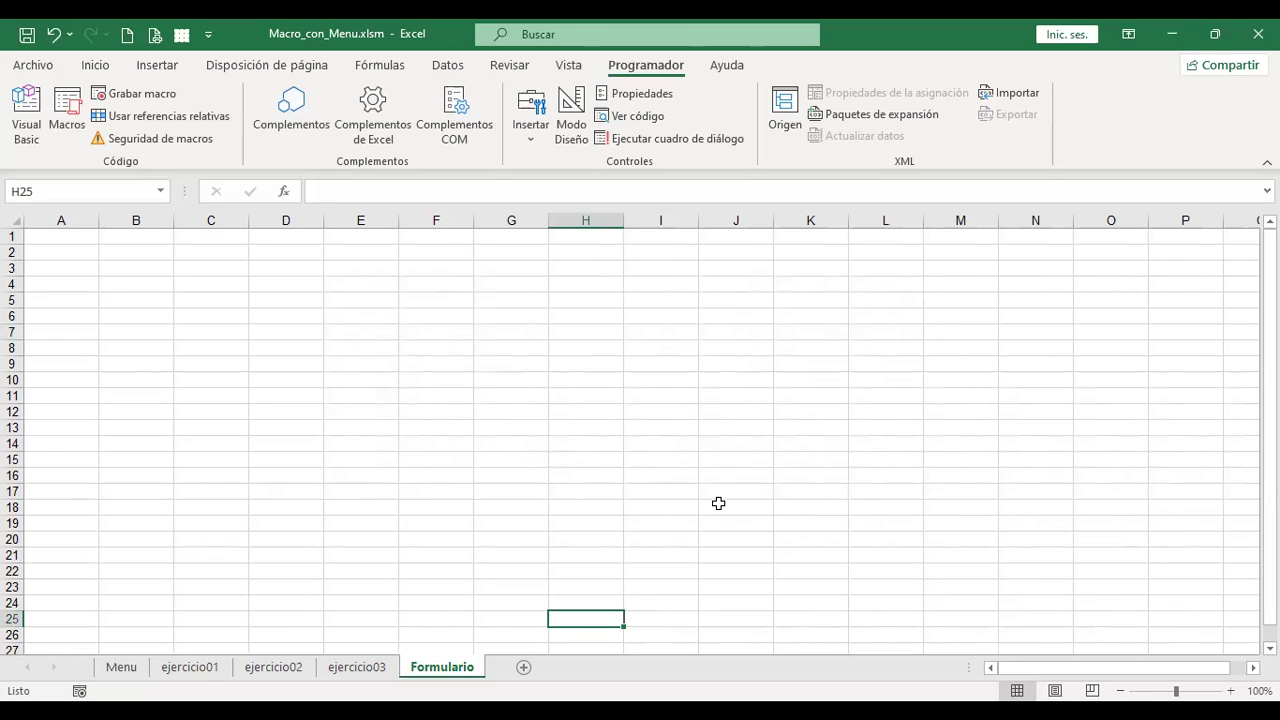
pyautogui.click(122, 672)
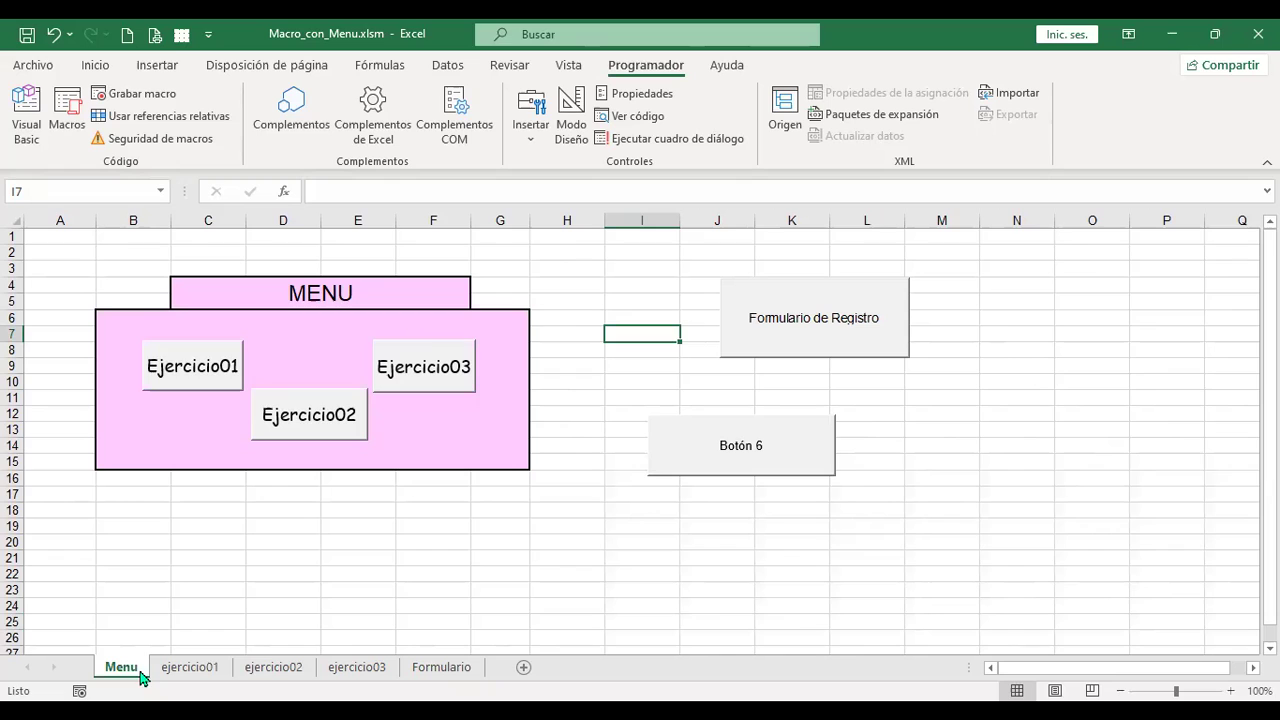
pyautogui.click(208, 676)
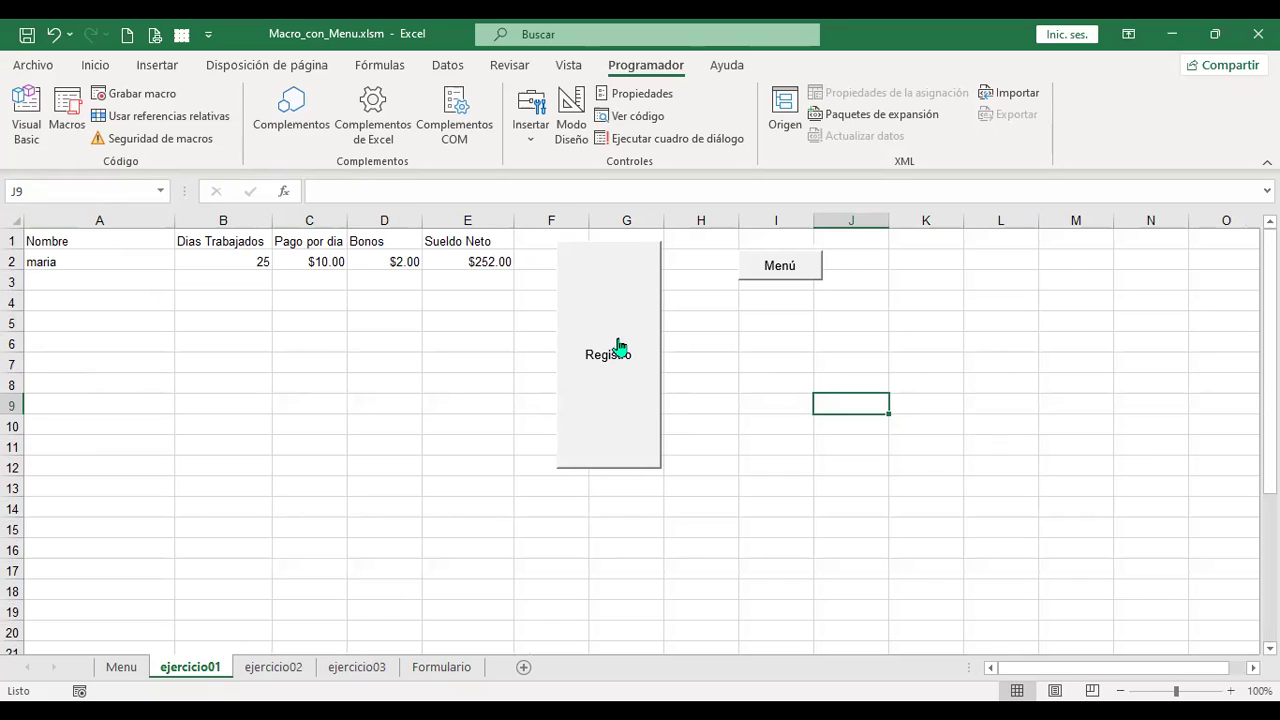
# Via Registro, save a blank row and an employee with 25 days at $5.00/day, then close the form.
pyautogui.click(626, 385)
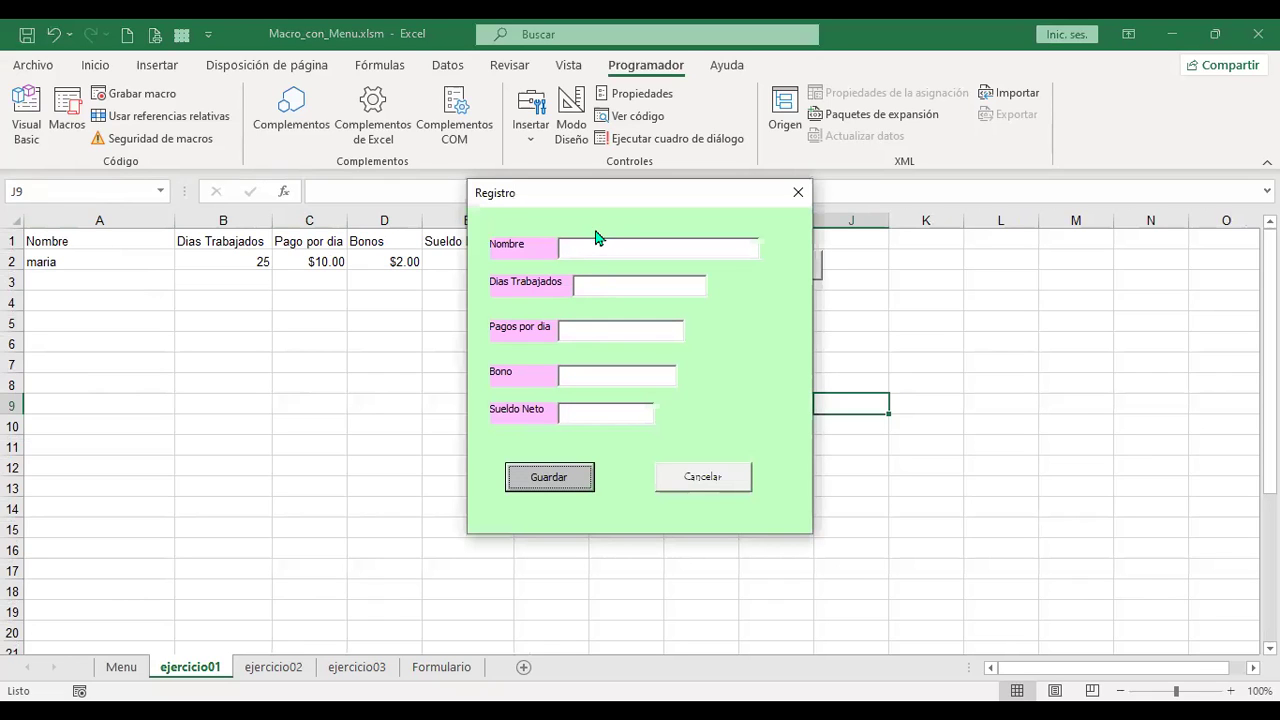
pyautogui.click(580, 479)
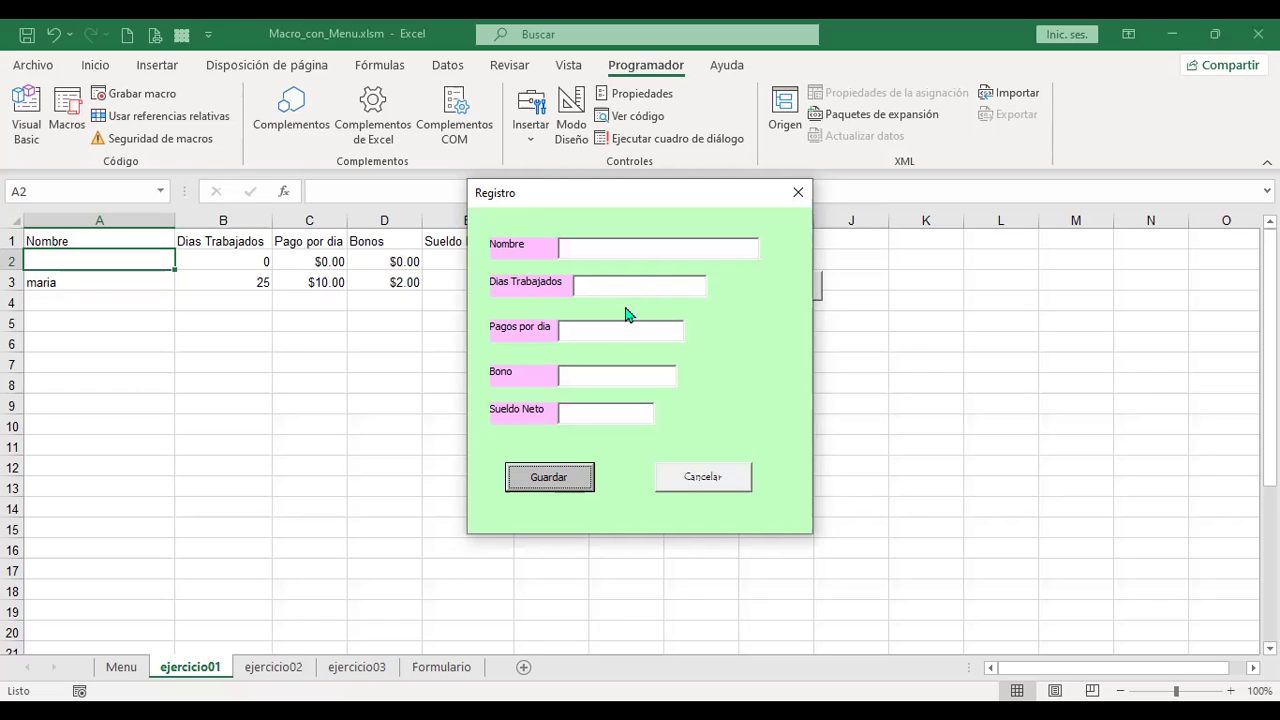
pyautogui.click(637, 253)
pyautogui.click(585, 325)
pyautogui.write('5')
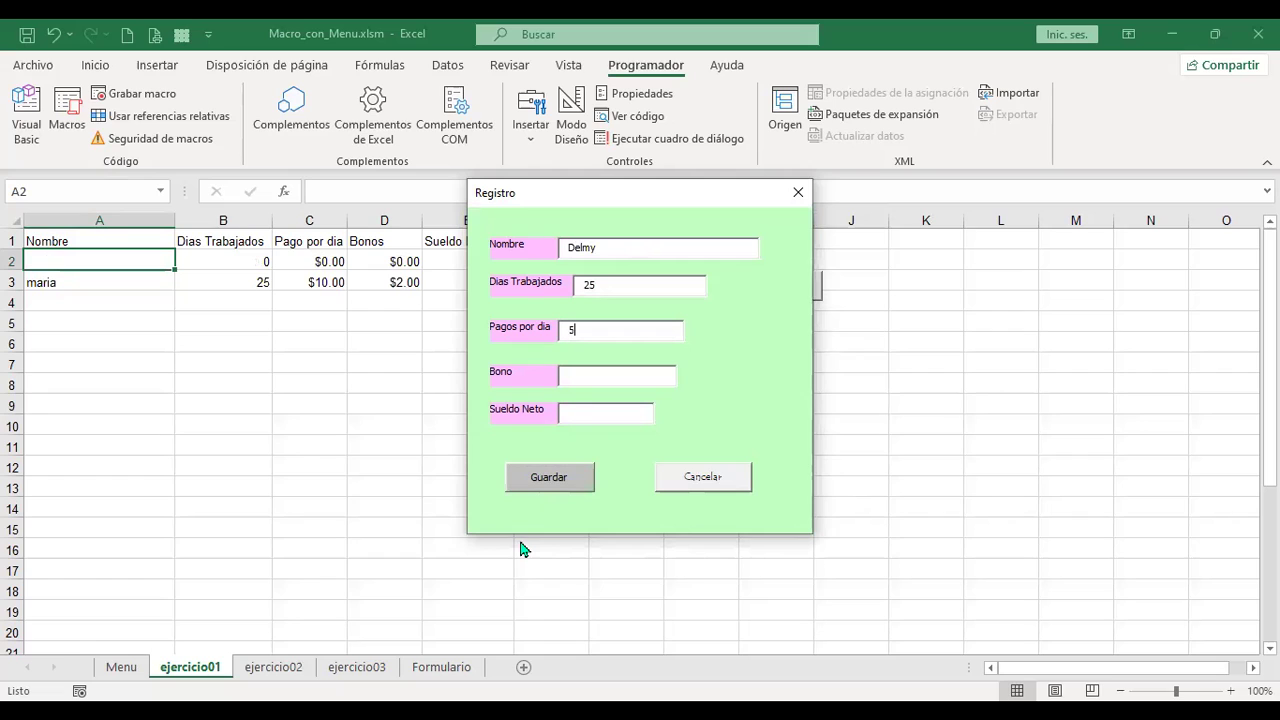
pyautogui.write('0')
pyautogui.moveTo(563, 195); pyautogui.dragTo(698, 200)
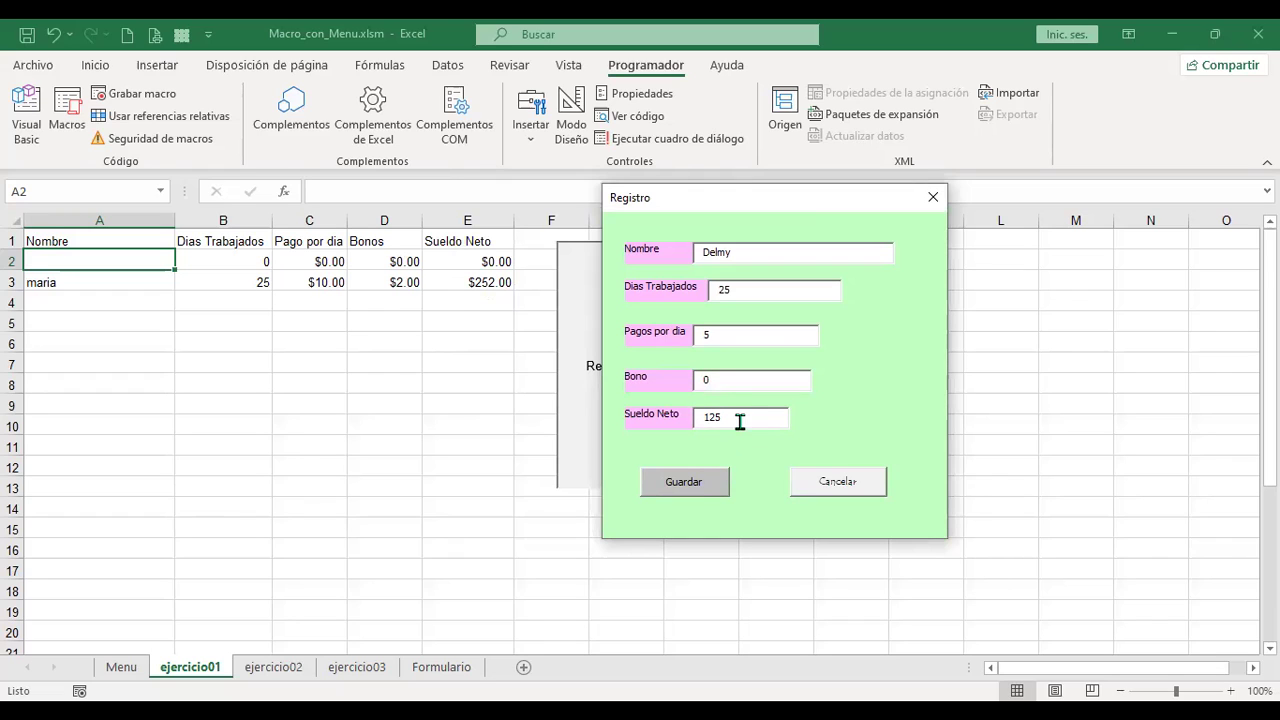
pyautogui.click(700, 485)
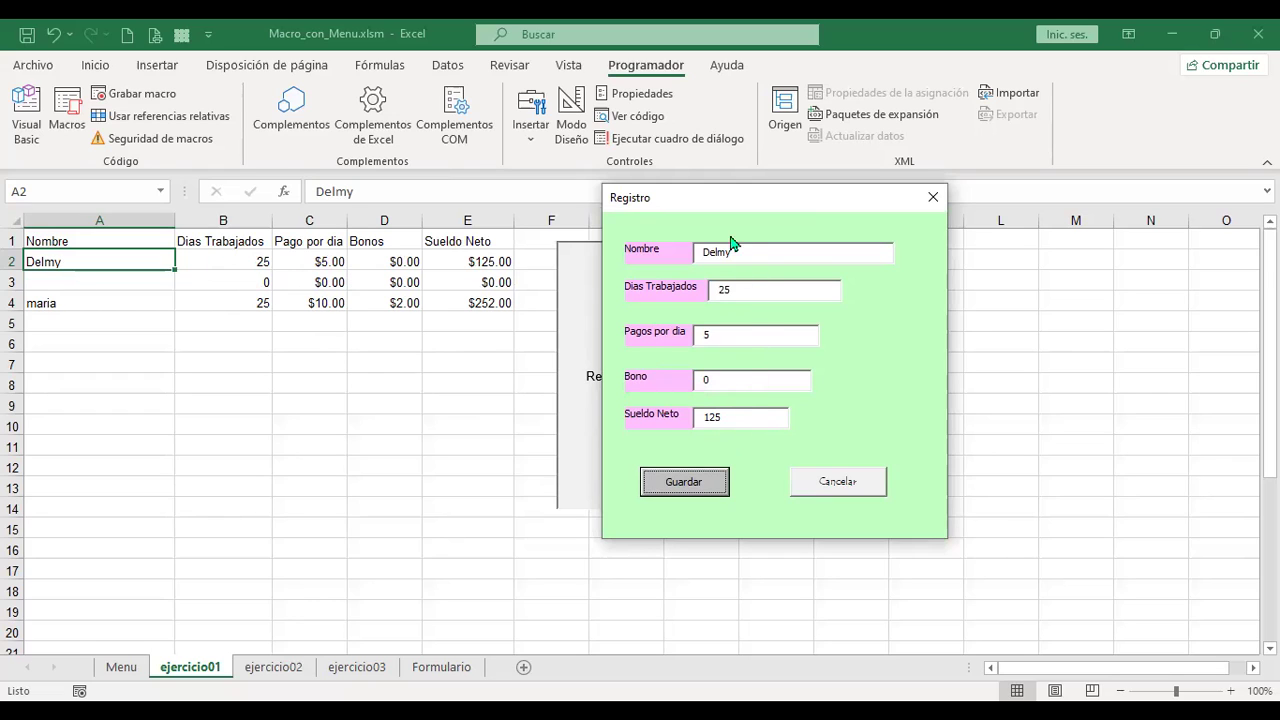
pyautogui.click(852, 483)
pyautogui.click(768, 434)
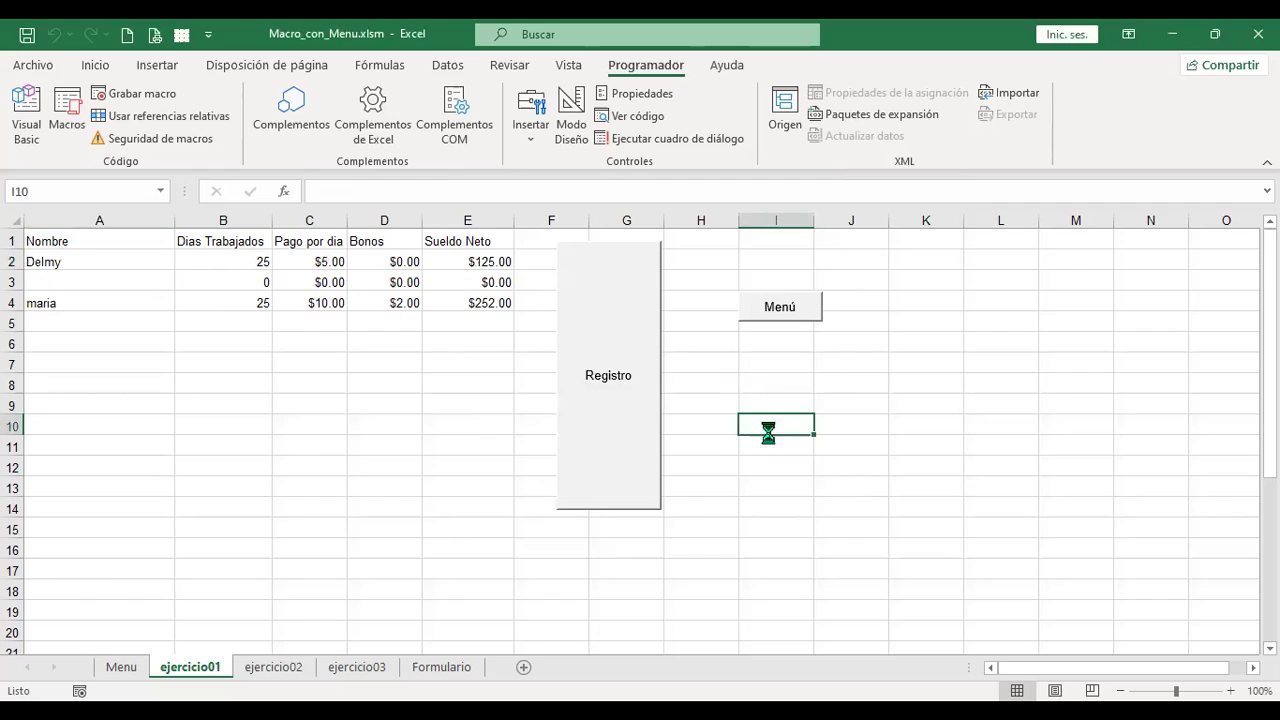
# Open the Guardar button's BtnGuardar_Click code on frmregistro in the VBA editor.
pyautogui.hotkey('alt', 'F11')
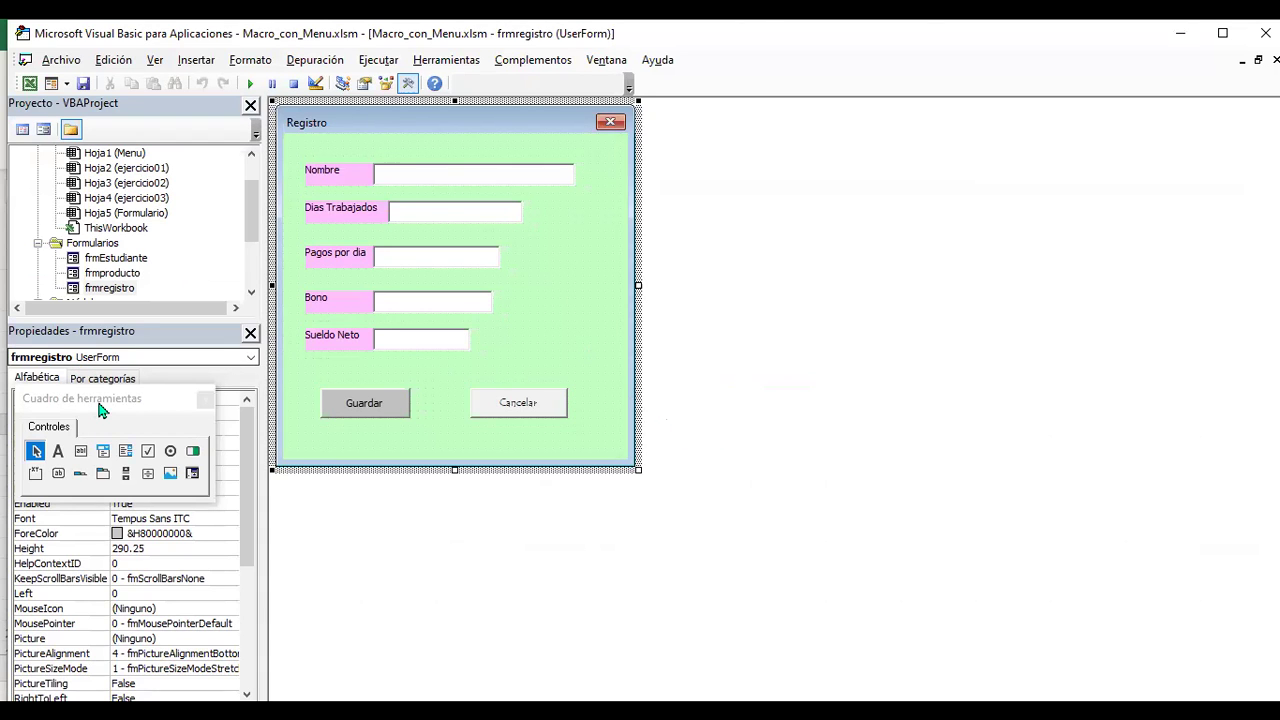
pyautogui.moveTo(98, 408); pyautogui.dragTo(833, 215)
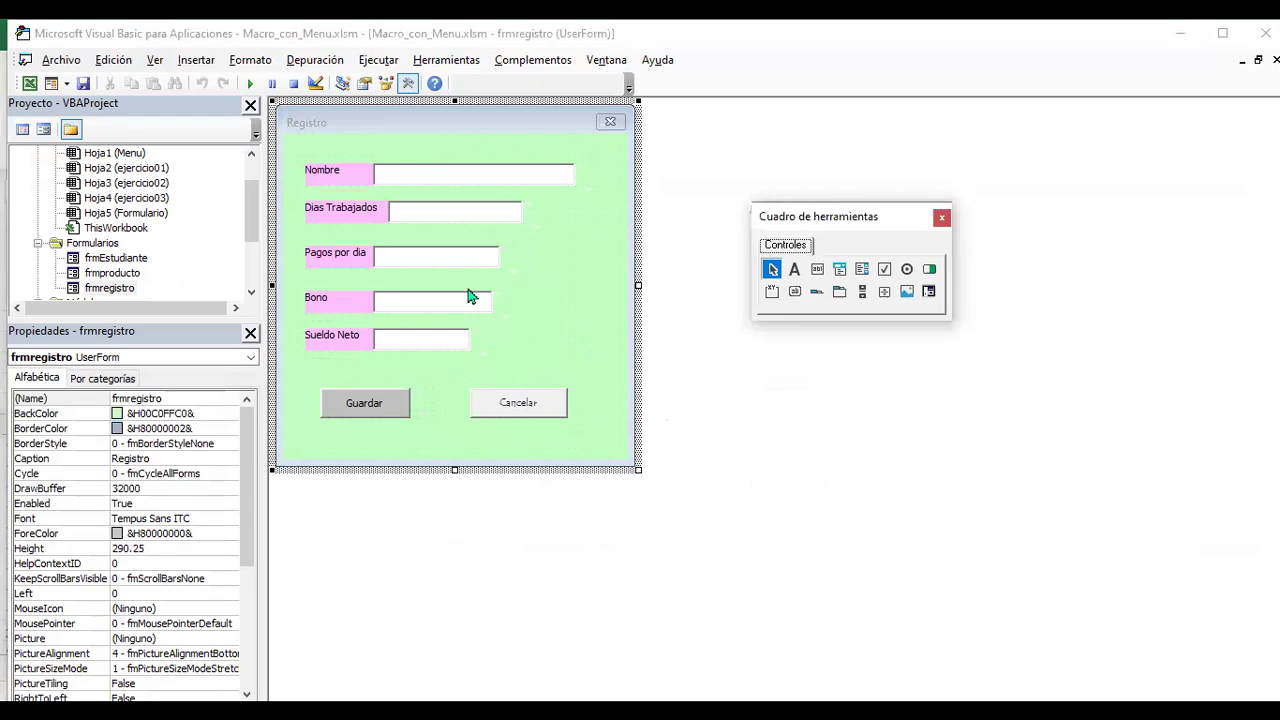
pyautogui.doubleClick(373, 413)
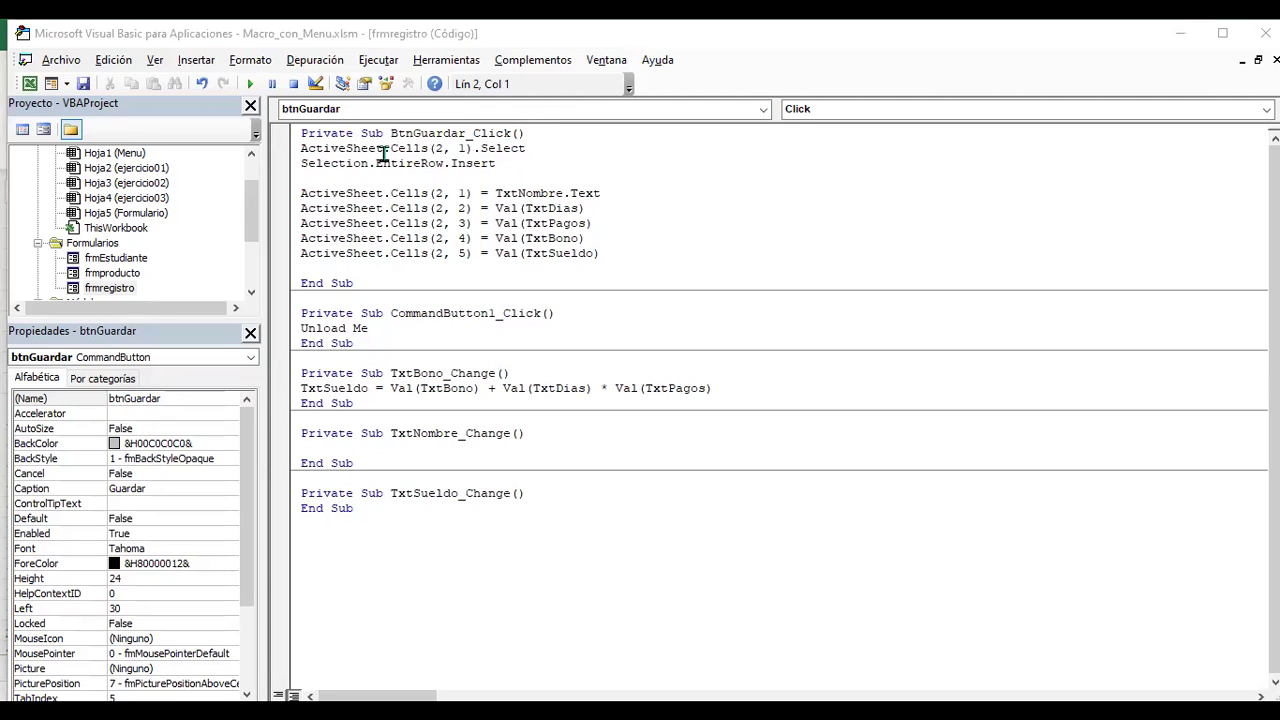
# Review the row 2 reference on the save routine's select line, then return to Excel.
pyautogui.click(348, 146)
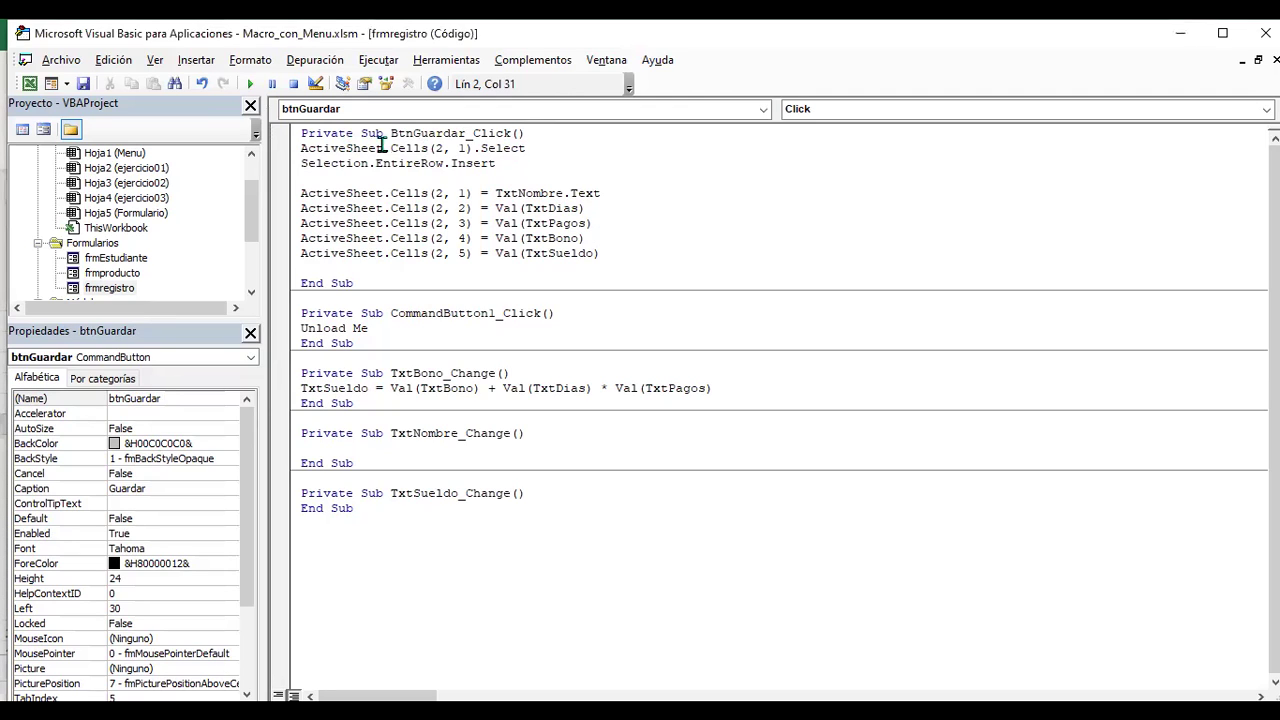
pyautogui.click(436, 147)
pyautogui.click(535, 148)
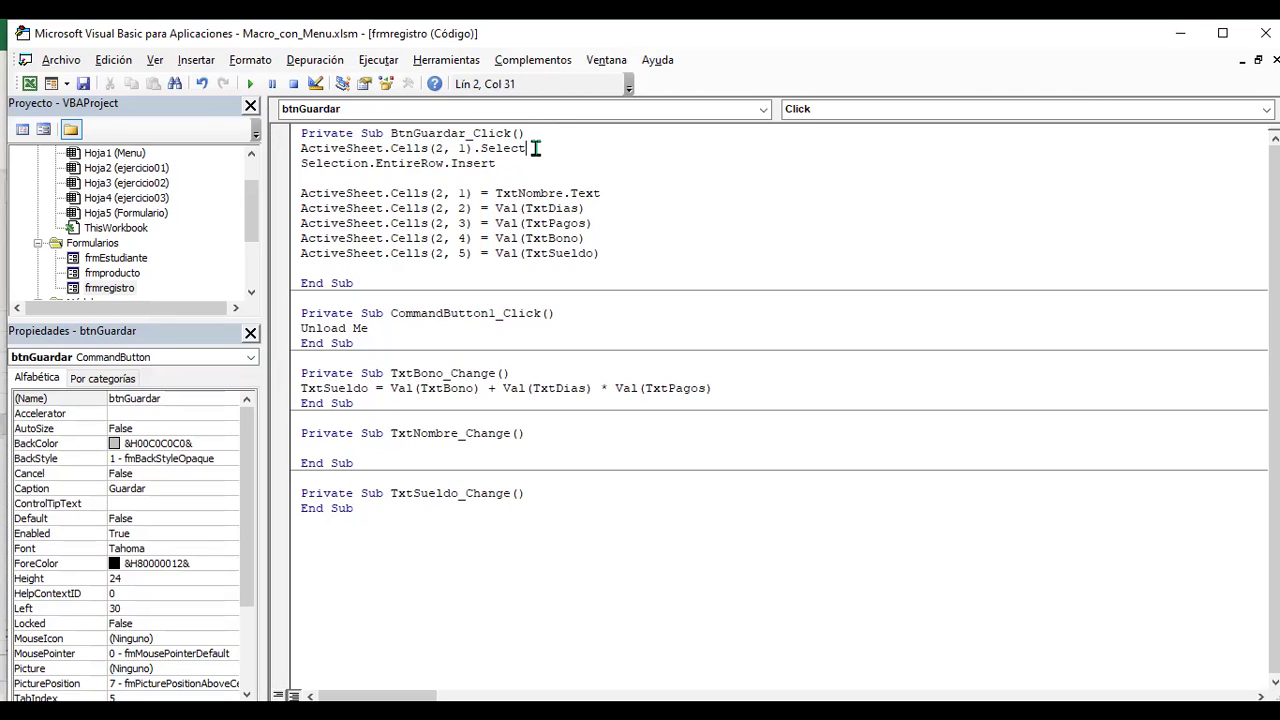
pyautogui.click(28, 86)
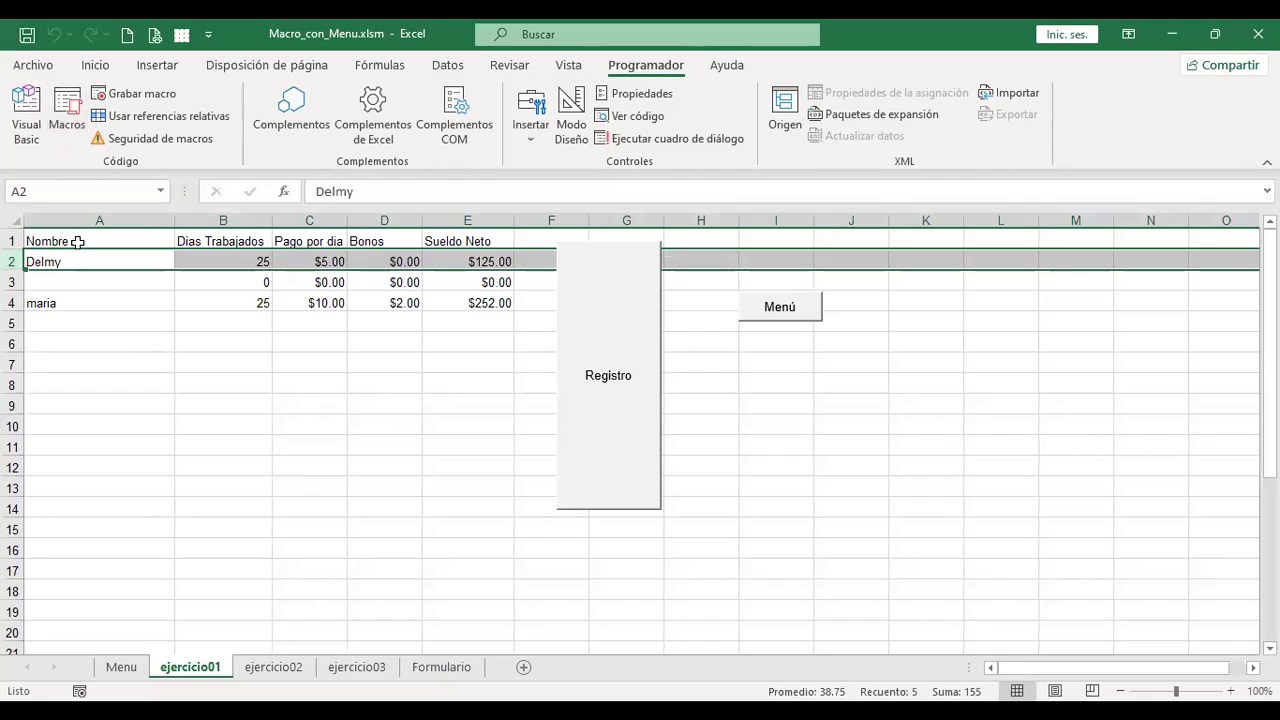
pyautogui.keyDown('ctrl'); pyautogui.click(102, 214); pyautogui.keyUp('ctrl')
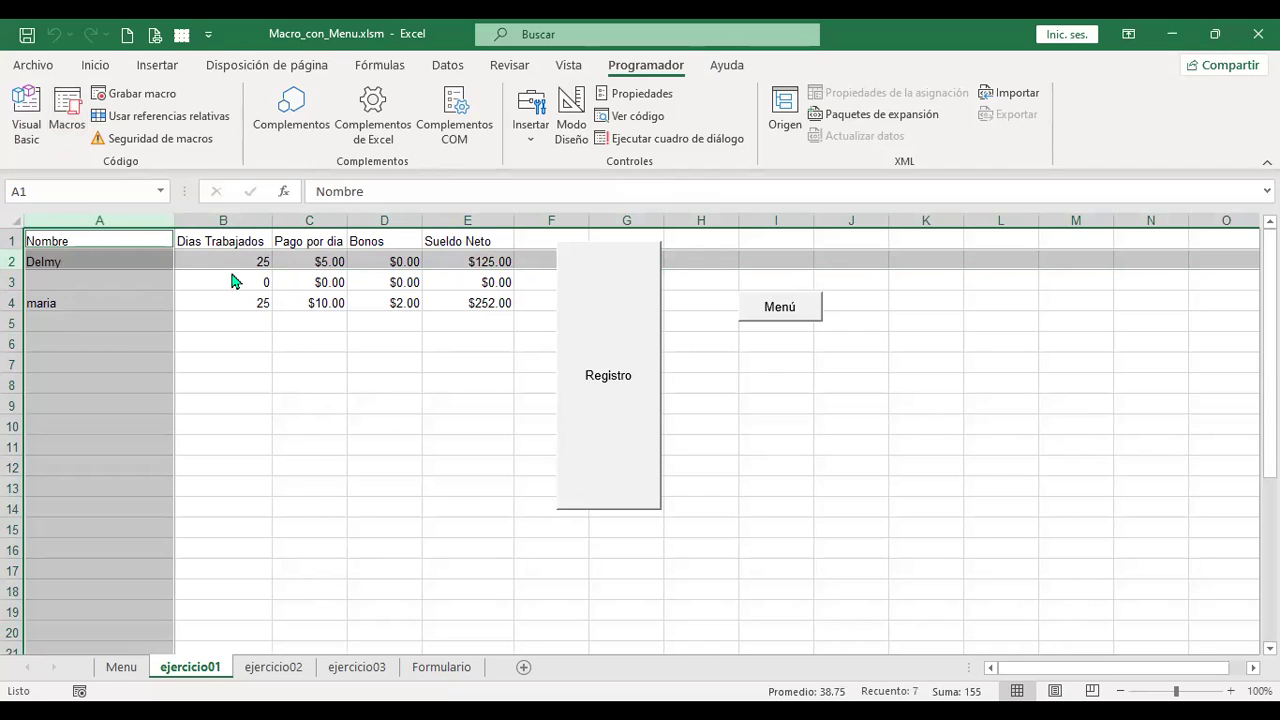
pyautogui.hotkey('alt', 'F11')
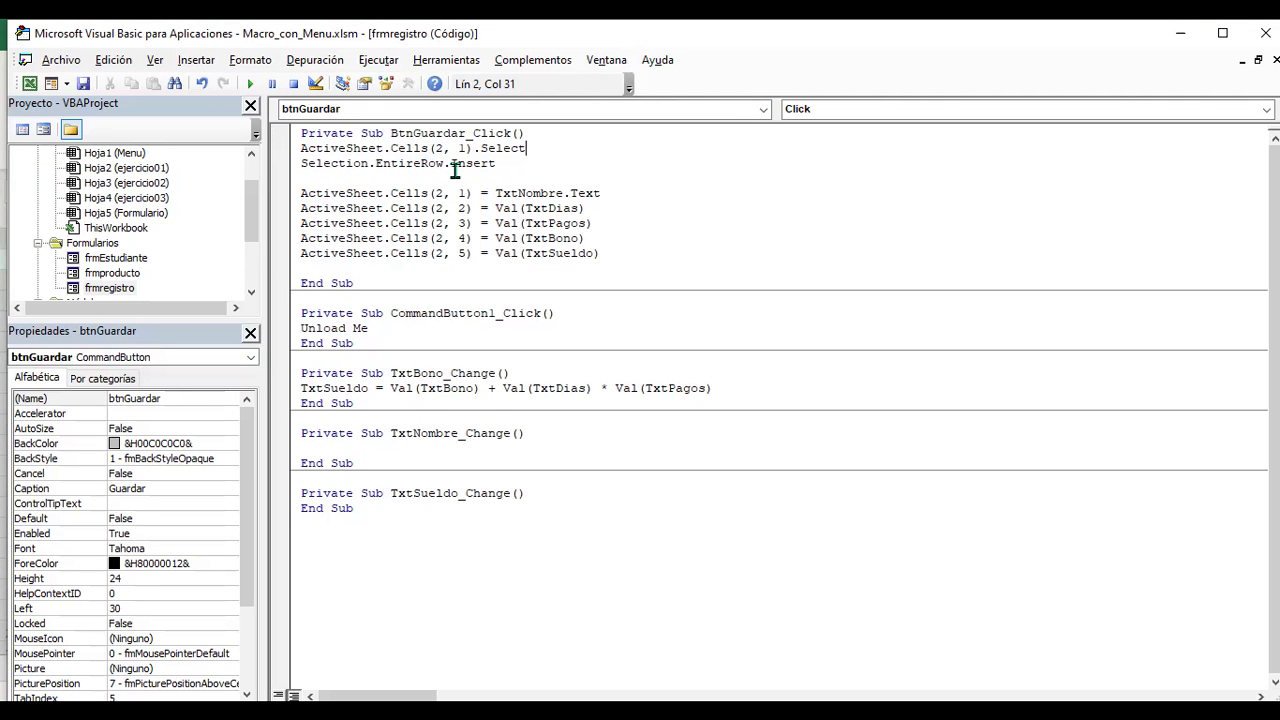
pyautogui.click(453, 163)
pyautogui.click(511, 163)
pyautogui.hotkey('shift', 'Left')
pyautogui.hotkey('shift', 'Left')
pyautogui.hotkey('shift', 'Left')
pyautogui.hotkey('shift', 'Left')
pyautogui.hotkey('shift', 'Left')
pyautogui.hotkey('shift', 'Left')
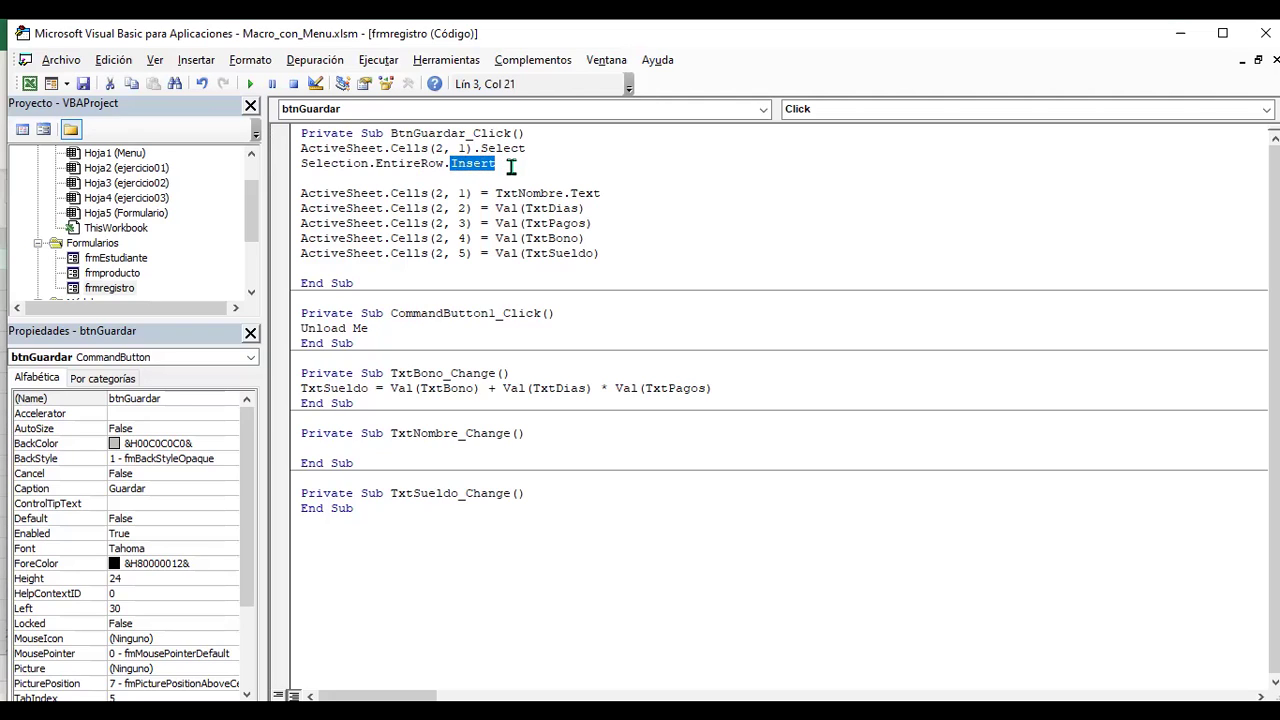
pyautogui.click(511, 165)
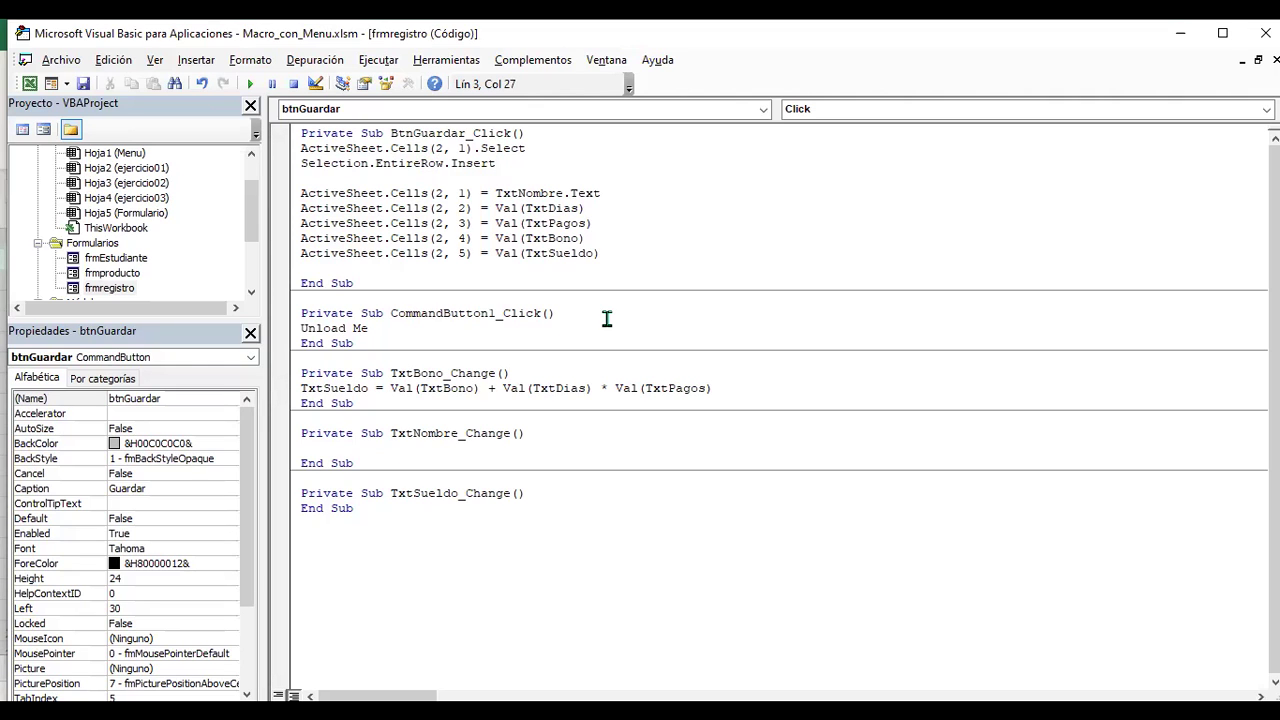
pyautogui.hotkey('alt', 'F11')
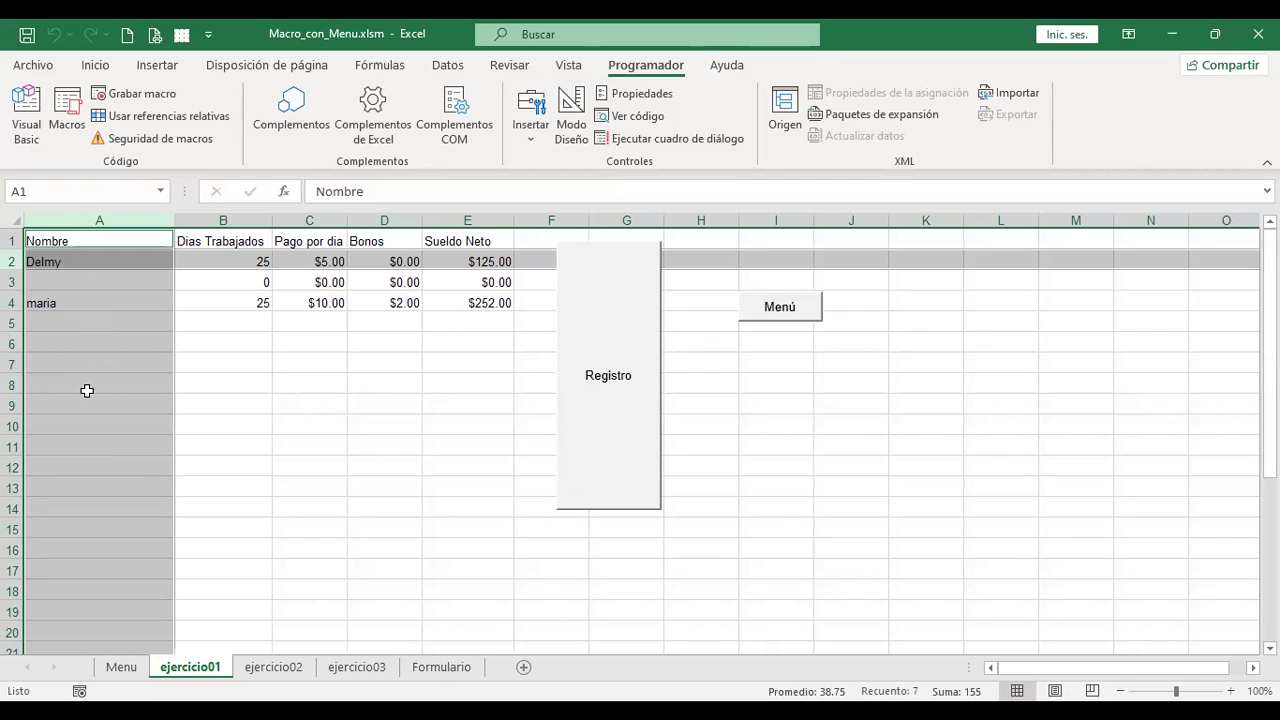
pyautogui.click(135, 282)
pyautogui.click(13, 281)
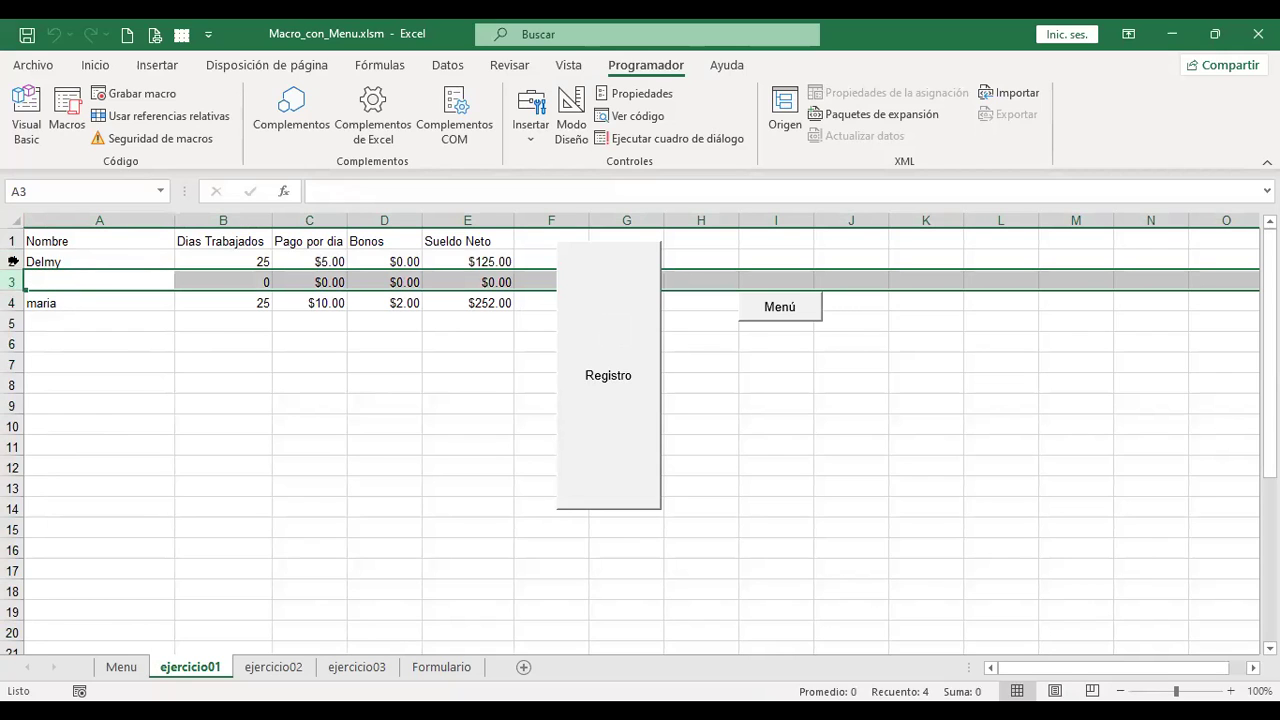
pyautogui.click(13, 258)
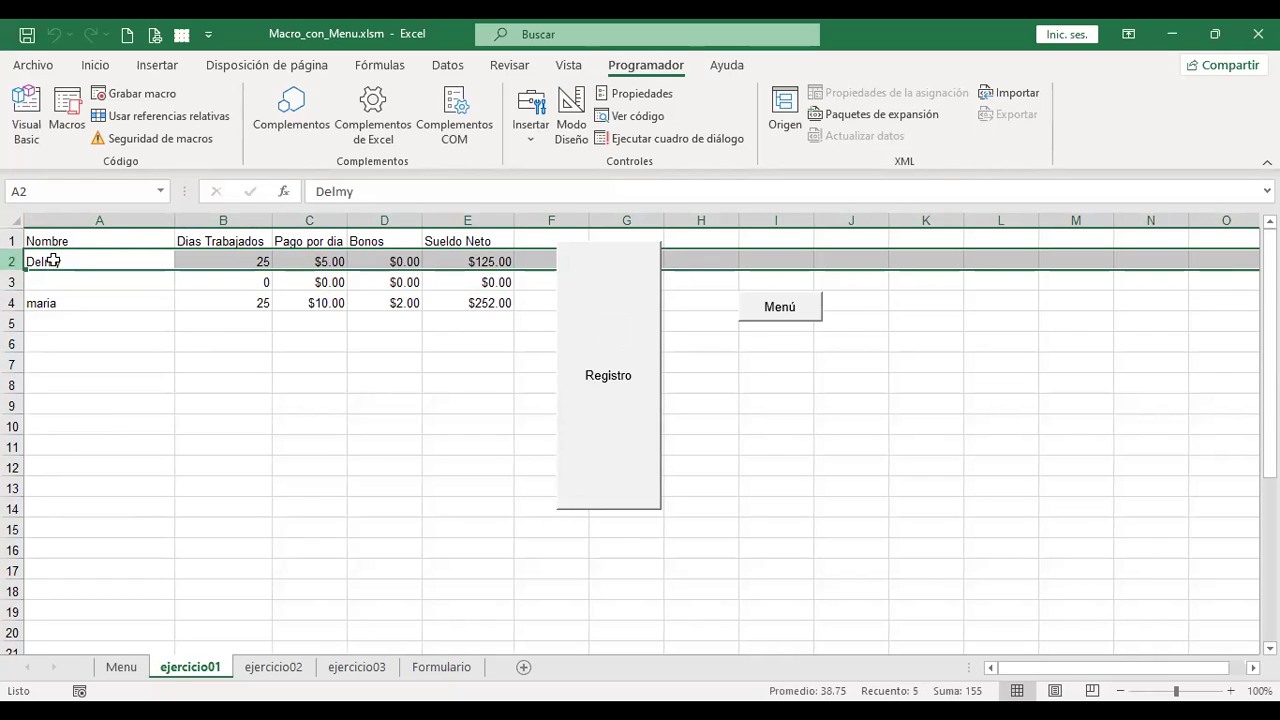
pyautogui.click(108, 284)
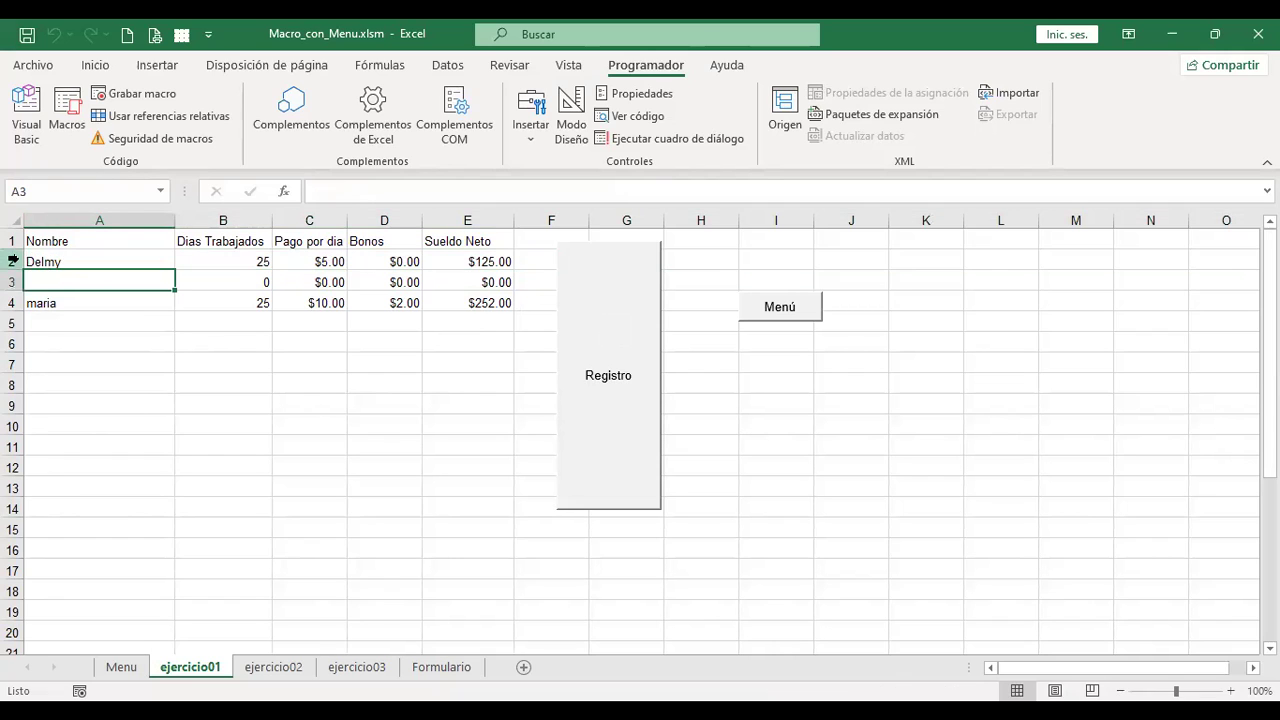
pyautogui.click(13, 259)
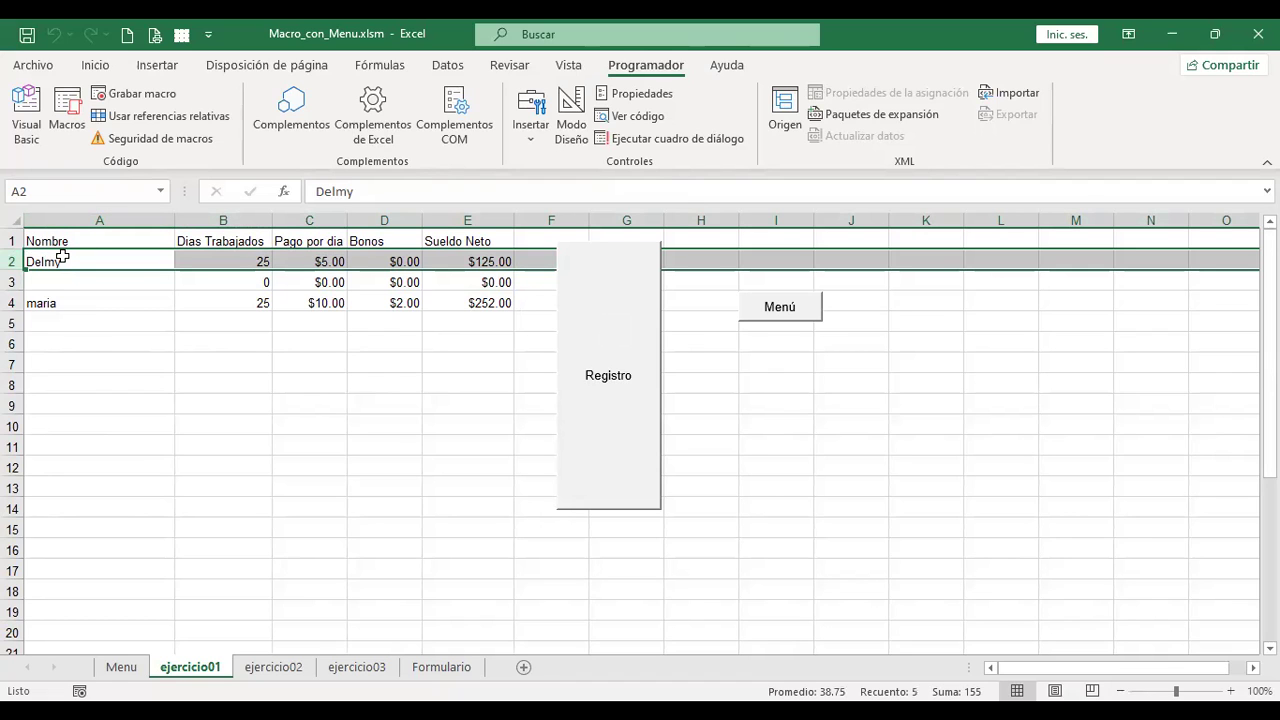
pyautogui.hotkey('alt', 'F11')
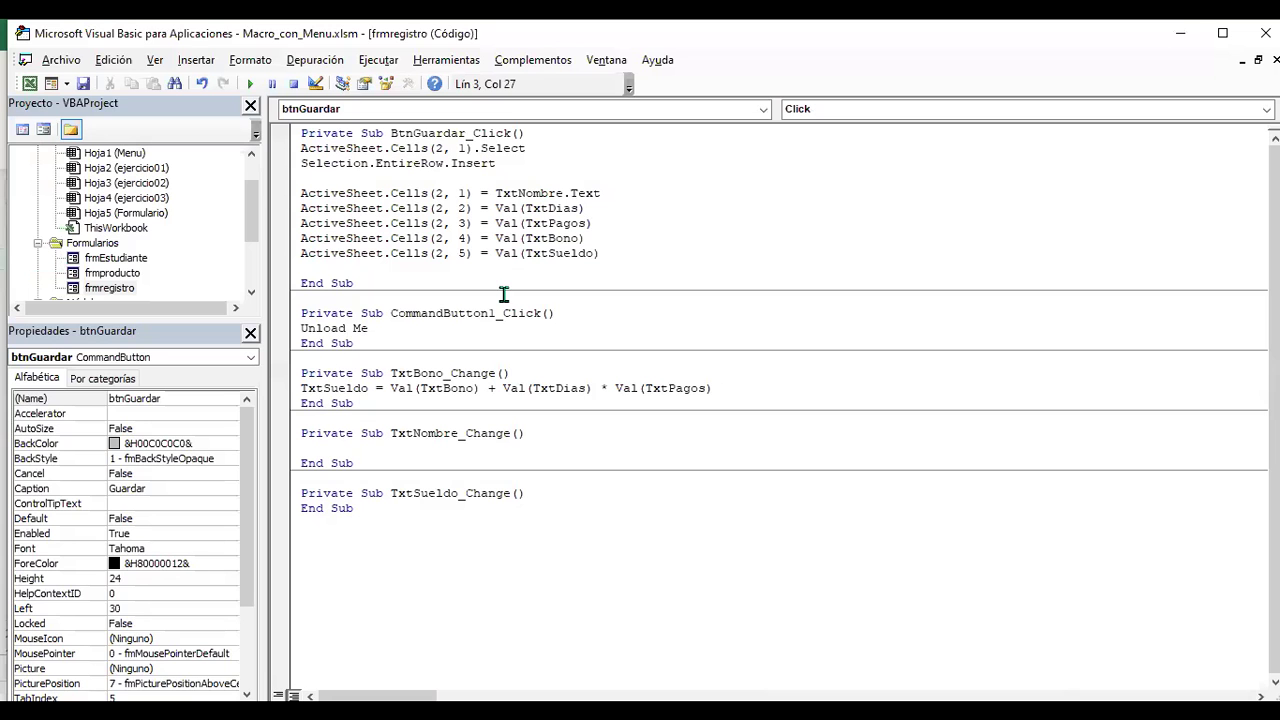
pyautogui.click(441, 148)
pyautogui.doubleClick(492, 163)
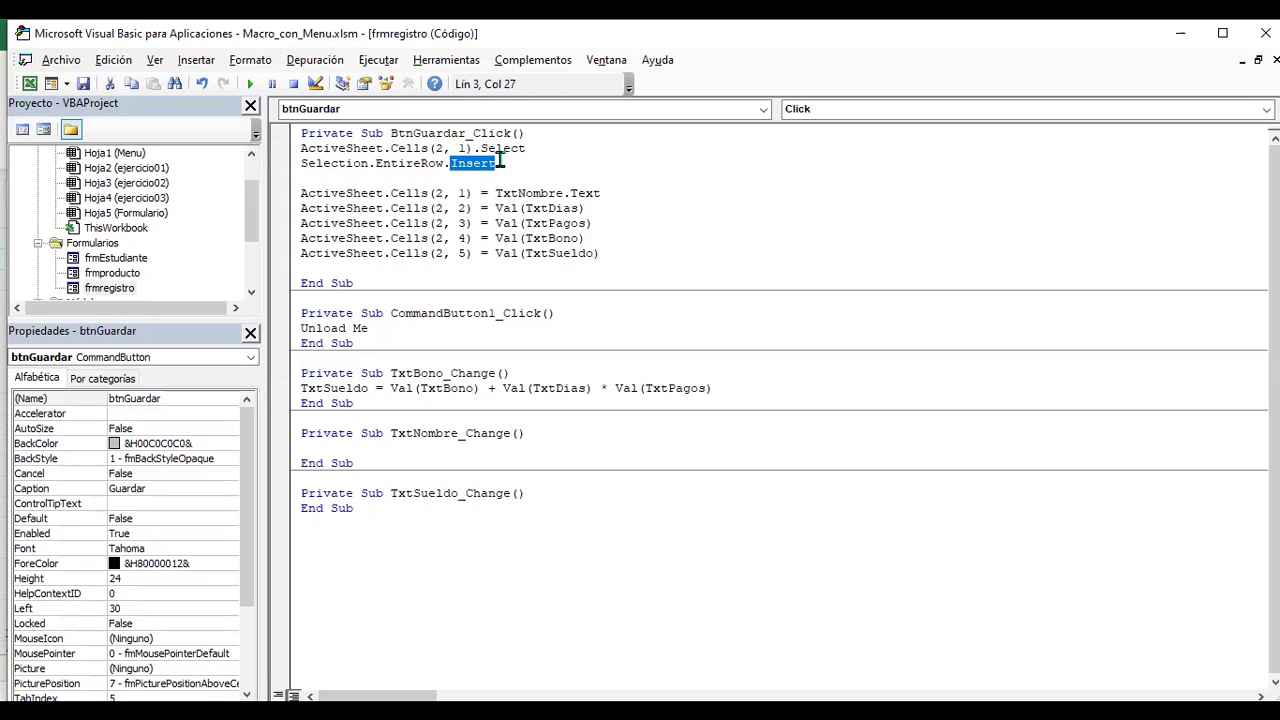
pyautogui.click(612, 192)
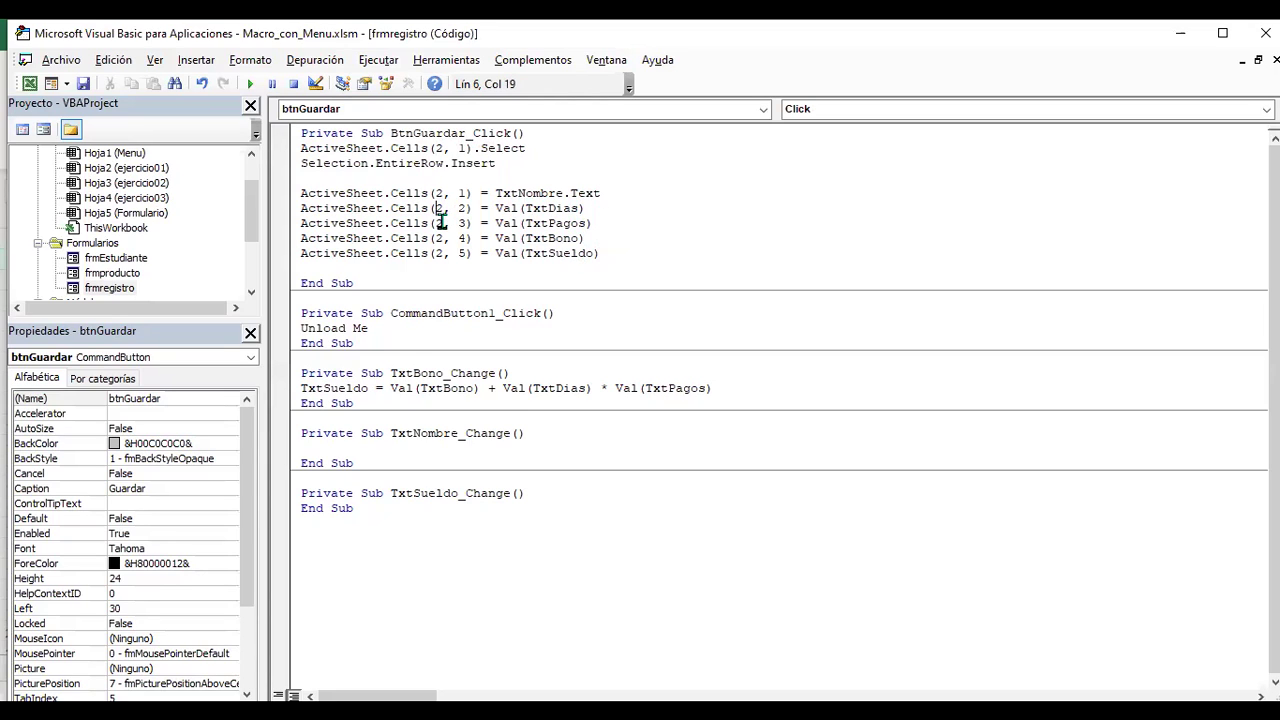
pyautogui.click(444, 253)
pyautogui.click(466, 193)
pyautogui.moveTo(525, 193); pyautogui.dragTo(540, 193)
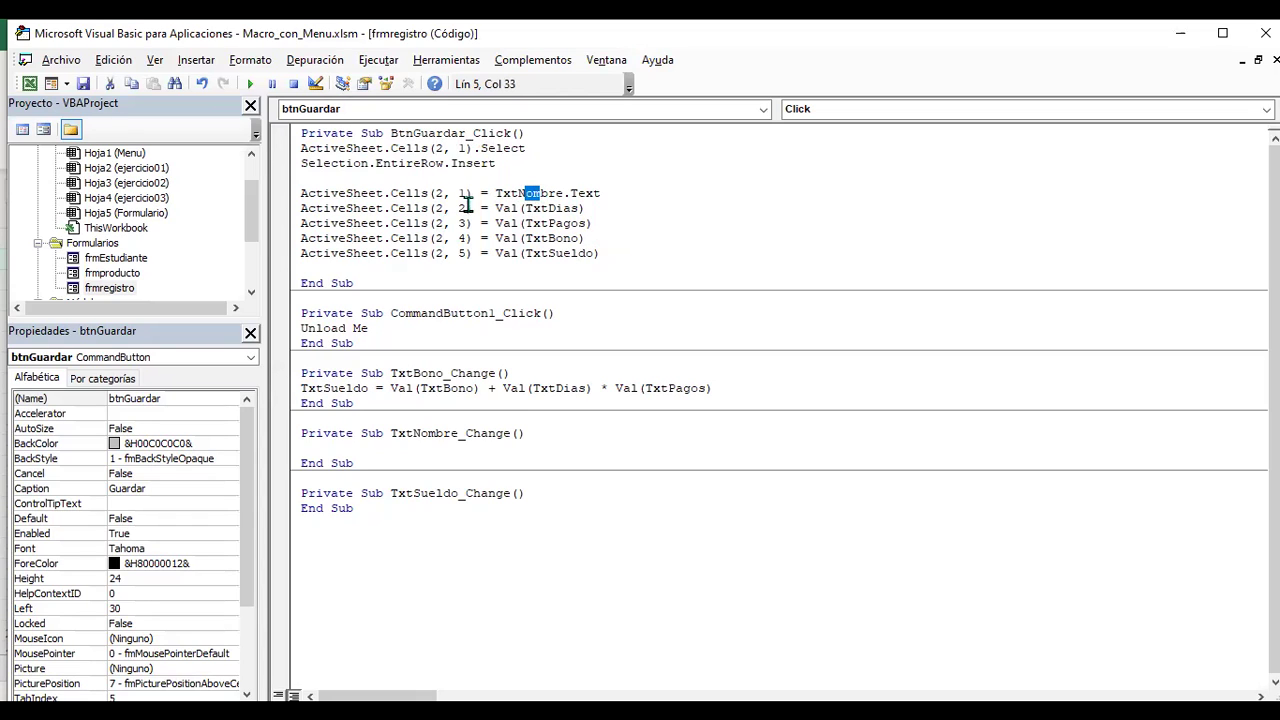
pyautogui.click(466, 208)
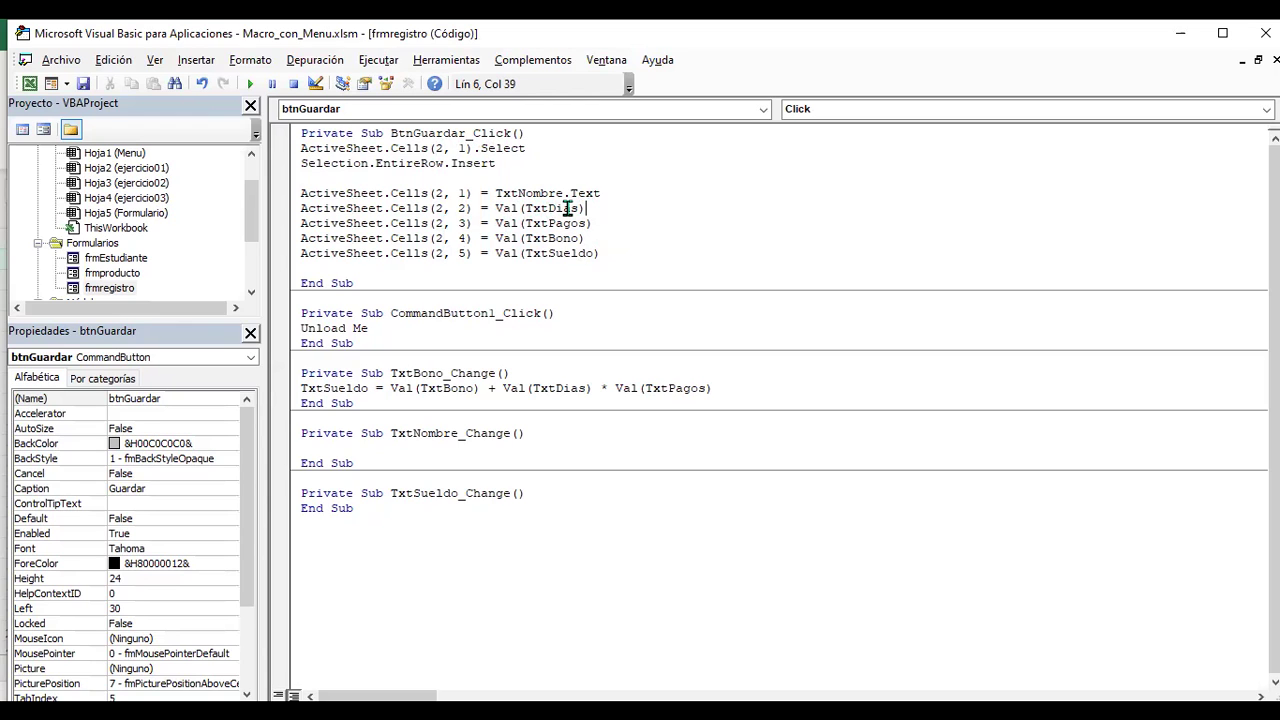
pyautogui.hotkey('alt', 'F11')
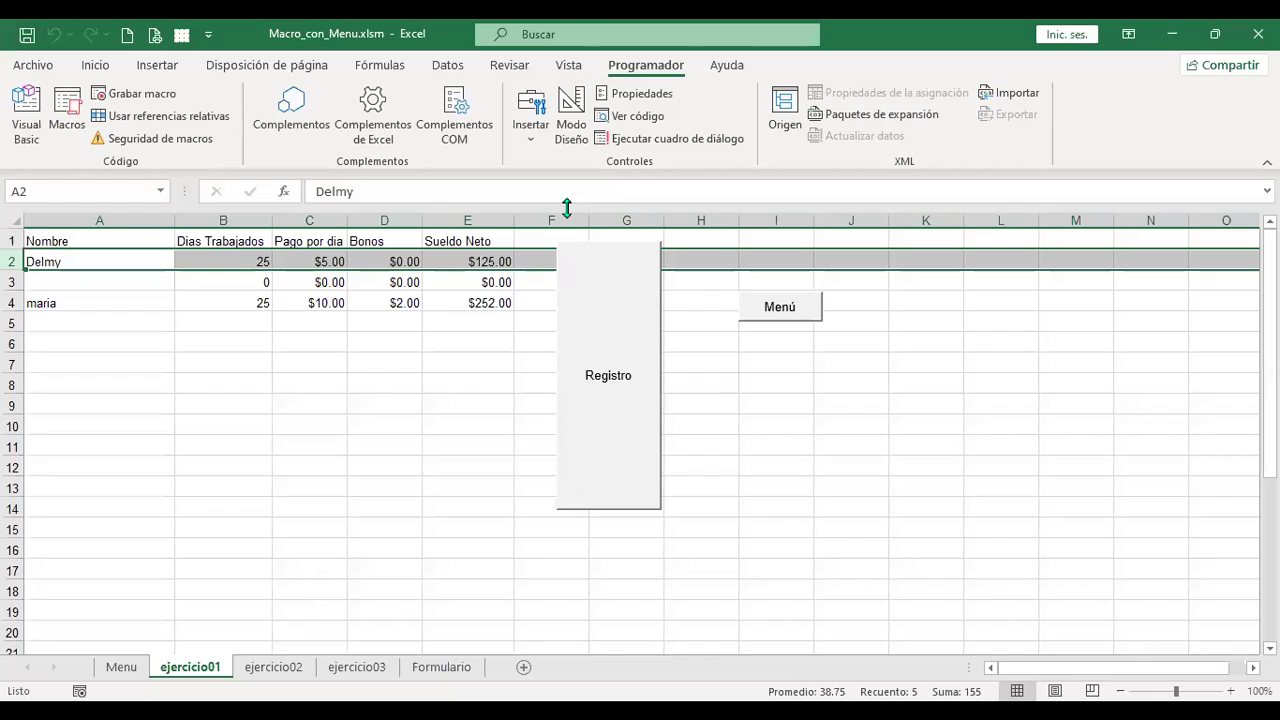
pyautogui.click(130, 219)
pyautogui.click(225, 219)
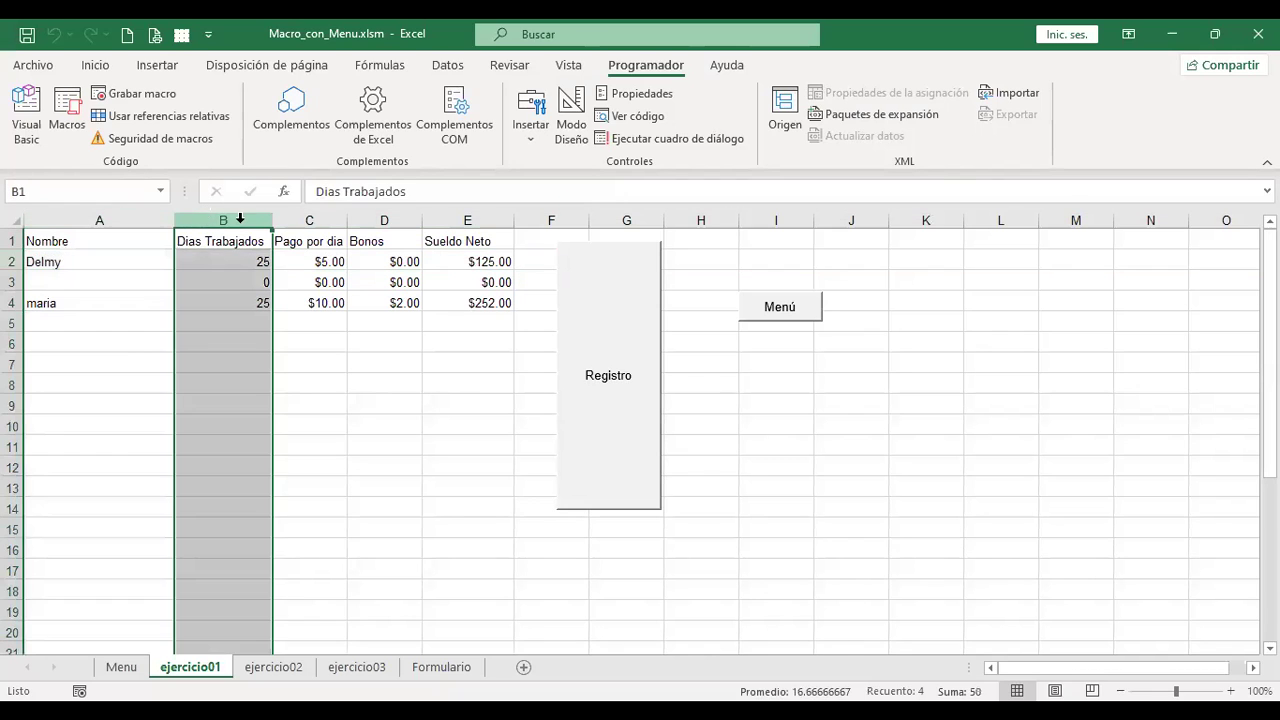
pyautogui.click(306, 218)
pyautogui.click(380, 218)
pyautogui.click(465, 216)
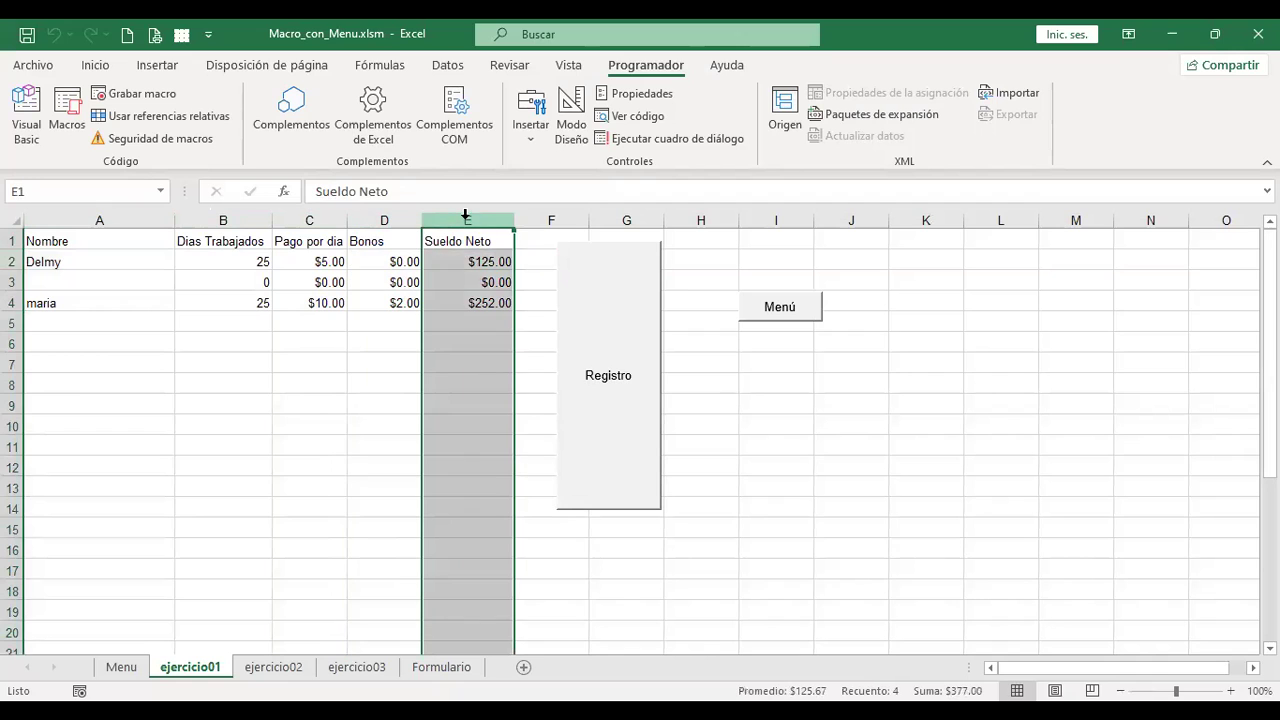
pyautogui.hotkey('alt', 'F11')
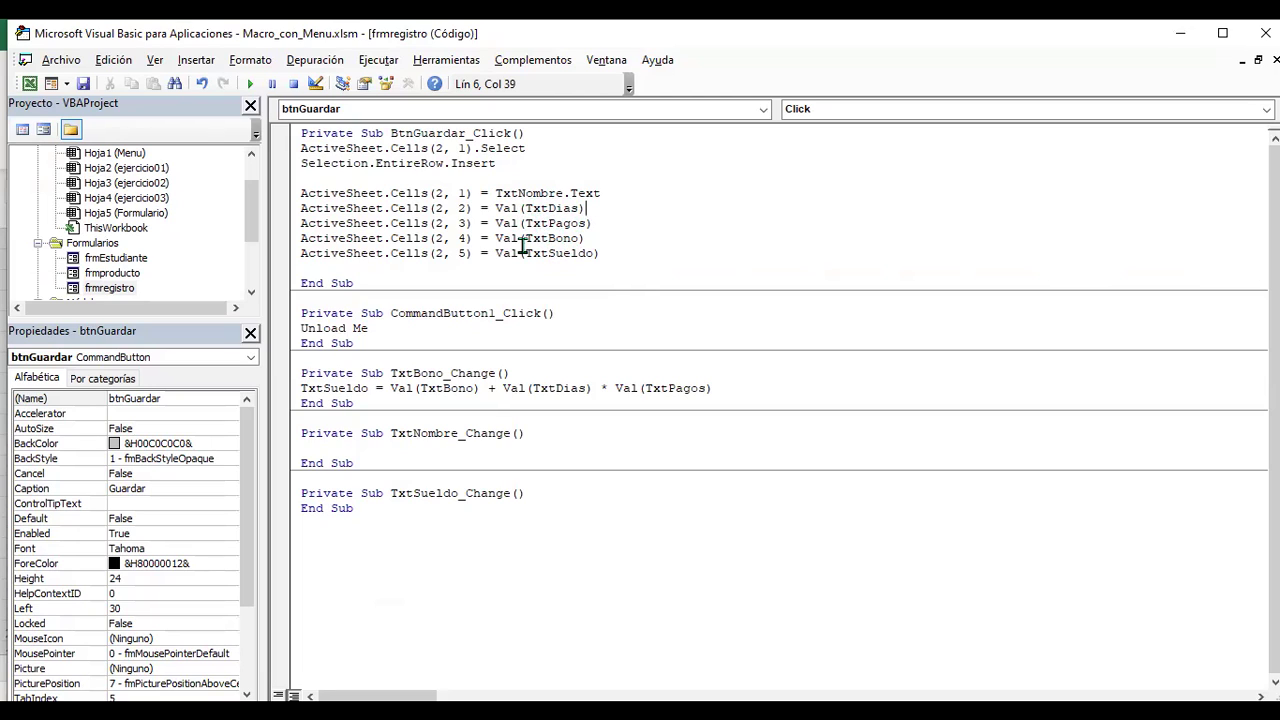
# Check frmregistro's control names: TxtNombre, TxtDias, TxtPagos, TxtBono, TxtSueldo, and the Guardar button.
pyautogui.click(553, 208)
pyautogui.doubleClick(125, 293)
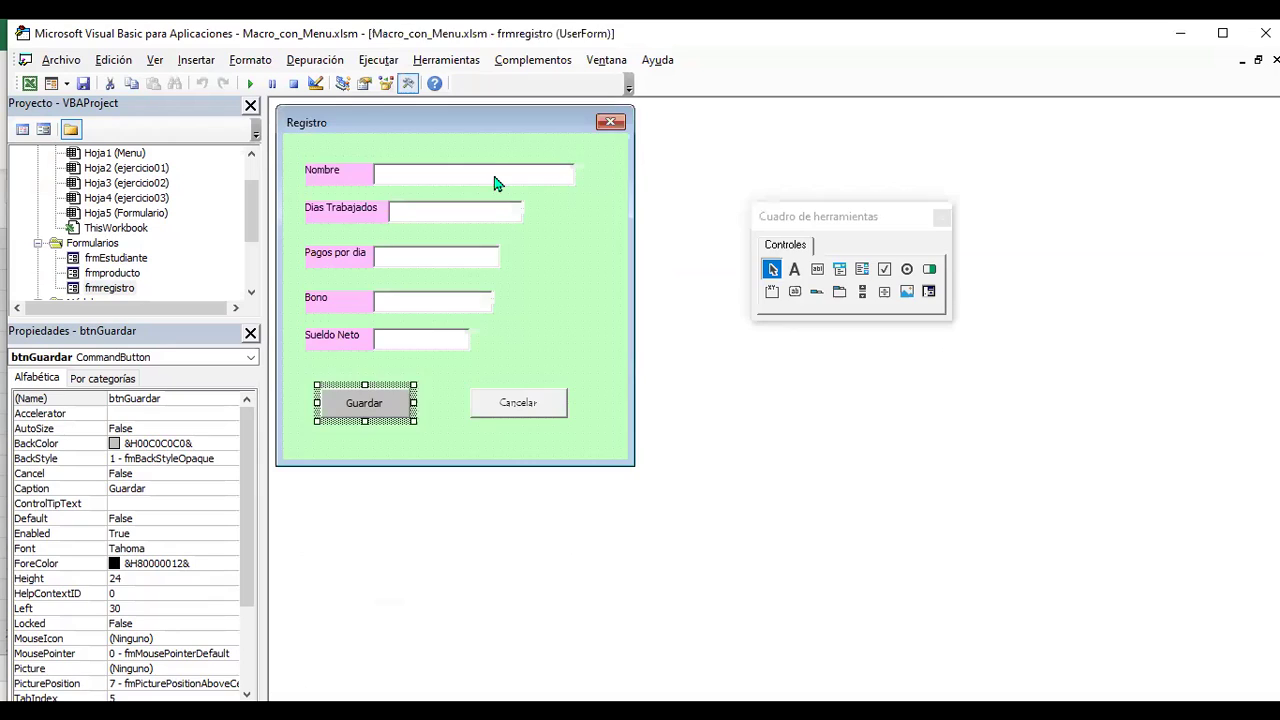
pyautogui.click(495, 183)
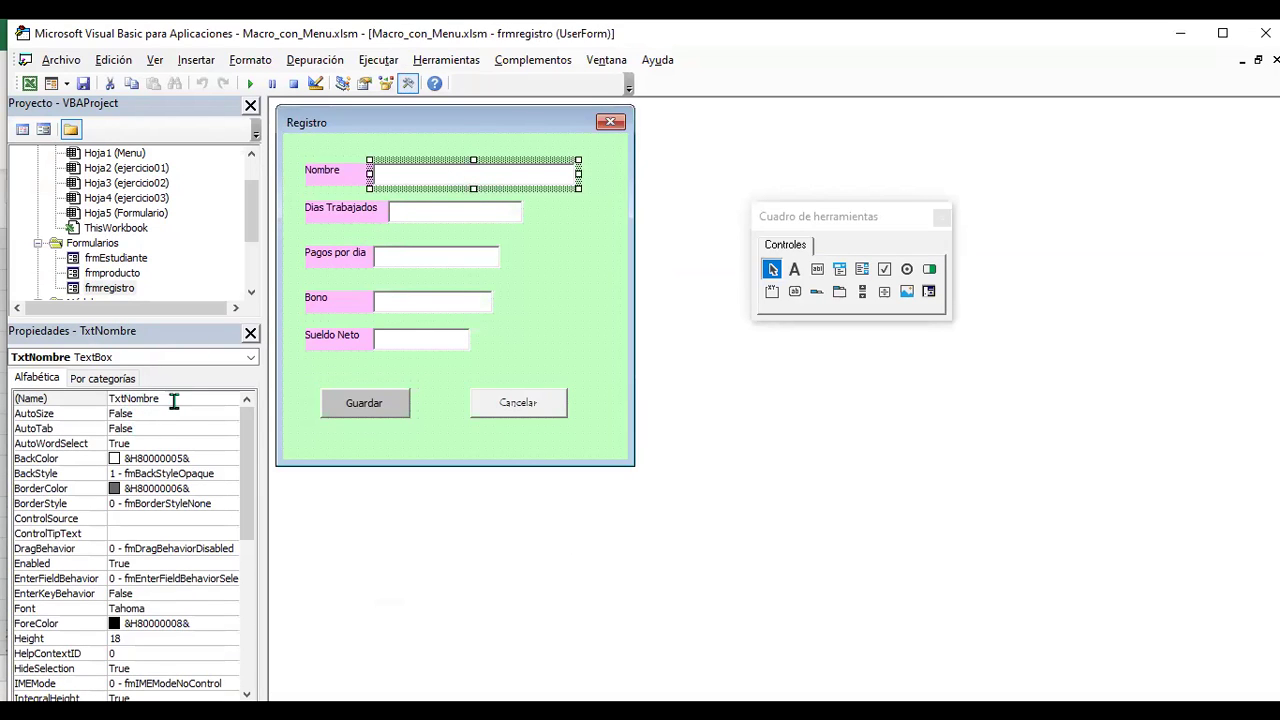
pyautogui.click(450, 210)
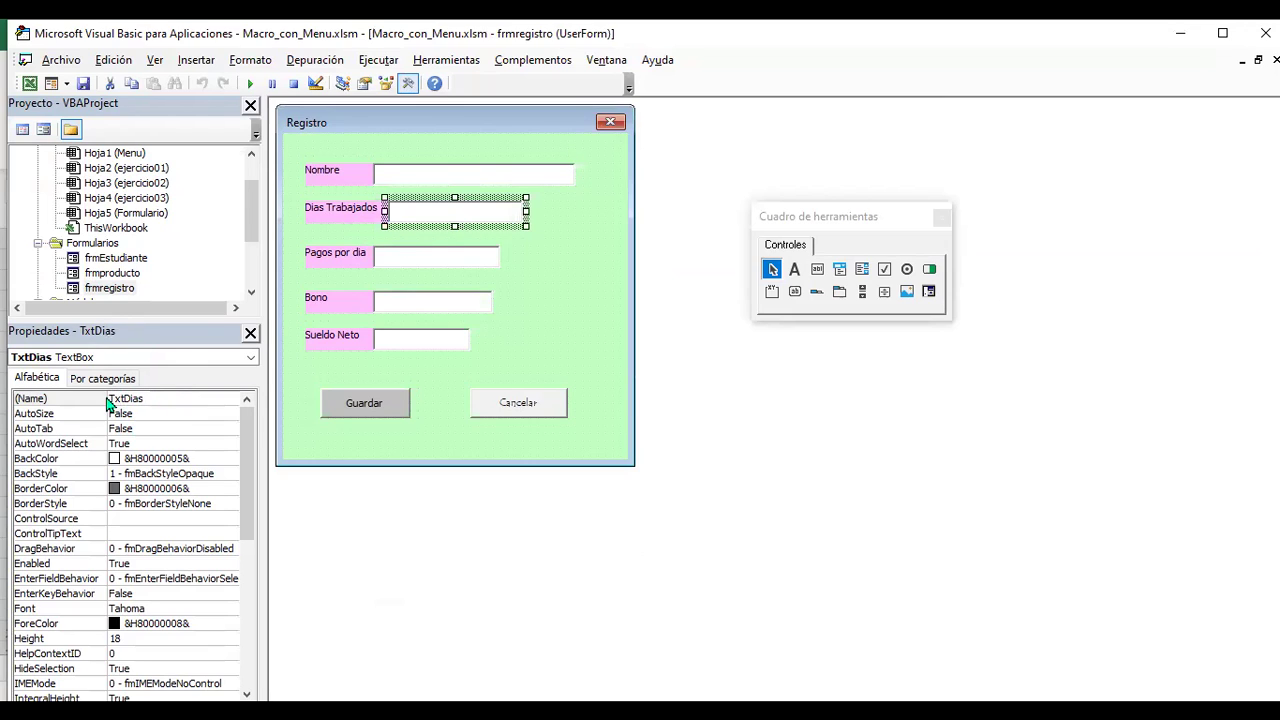
pyautogui.click(465, 263)
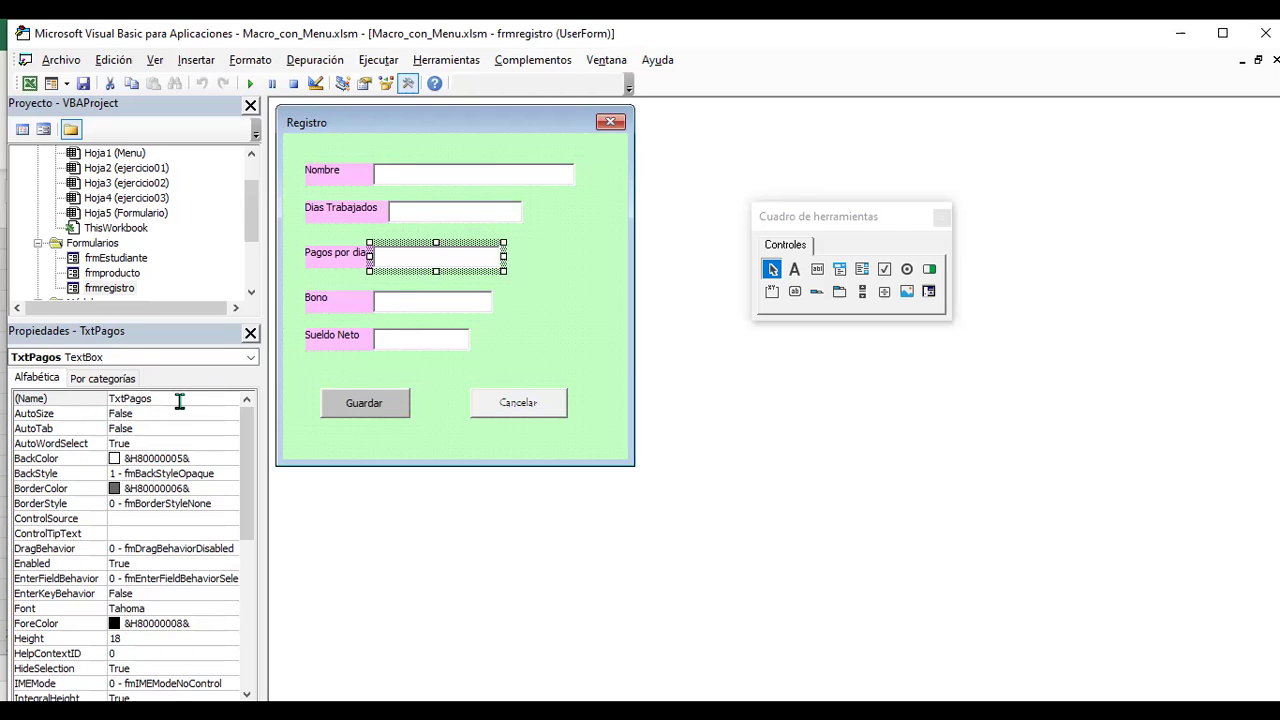
pyautogui.click(454, 303)
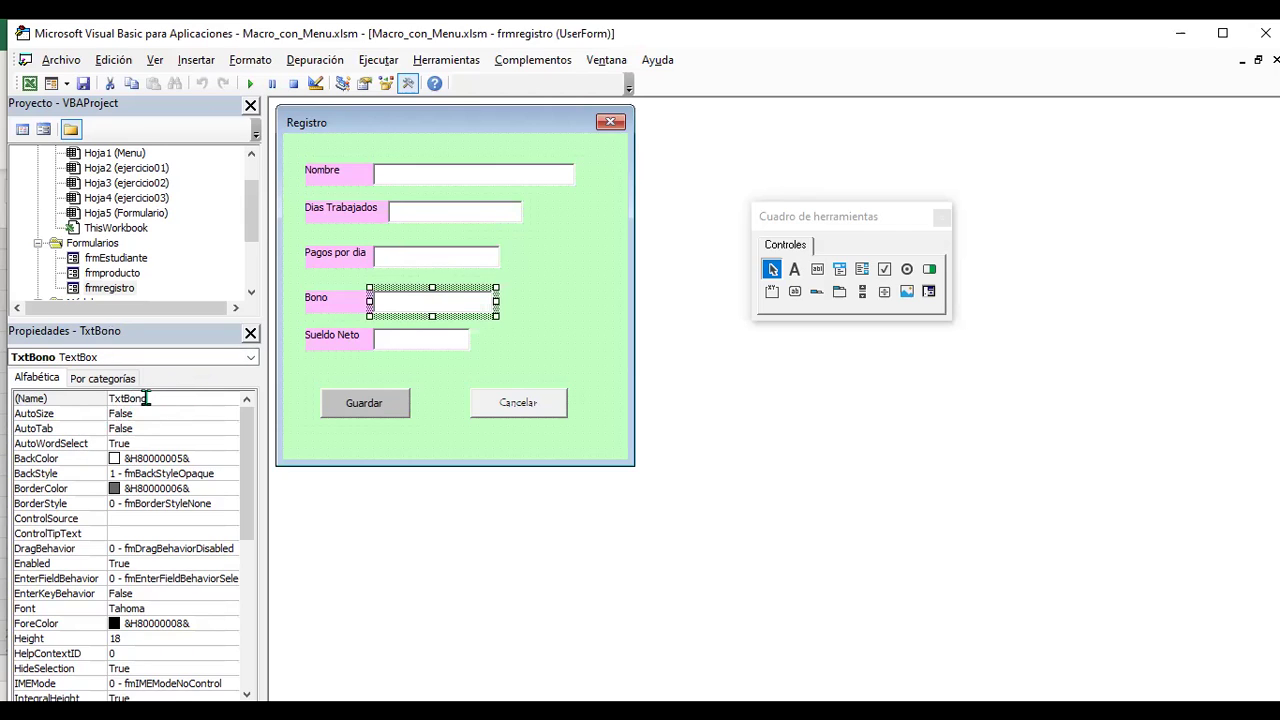
pyautogui.click(440, 340)
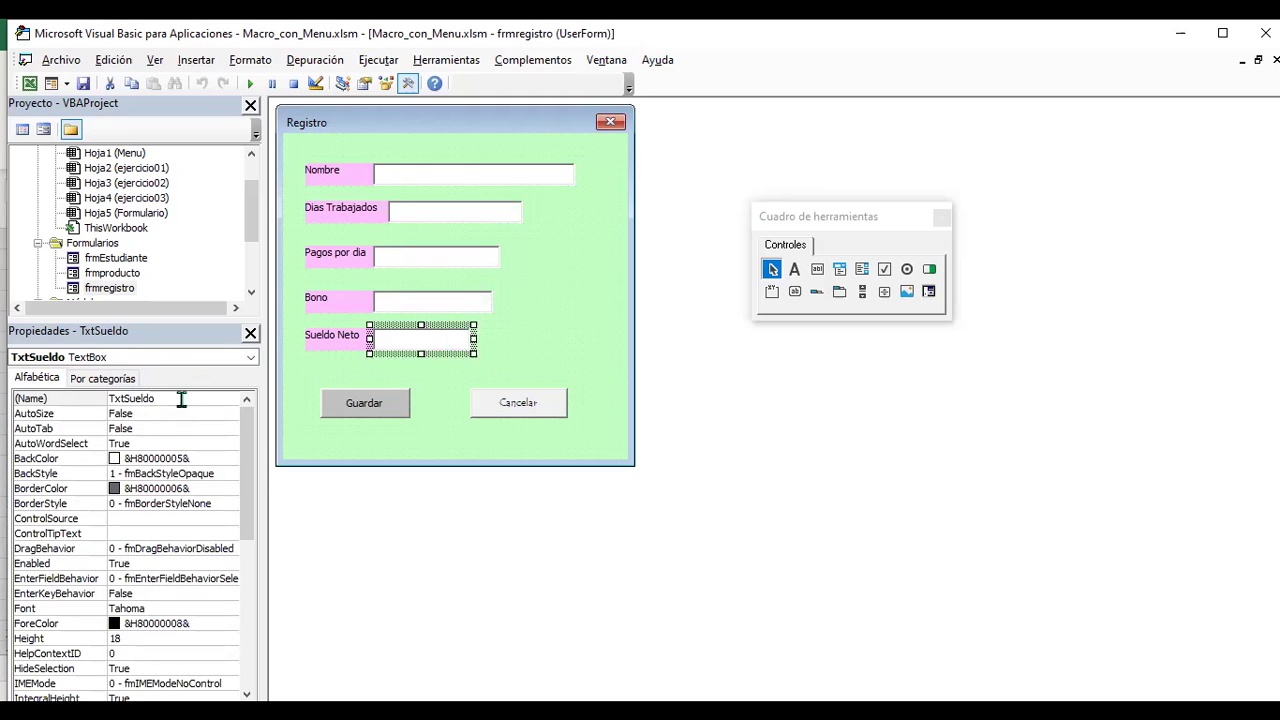
pyautogui.click(372, 418)
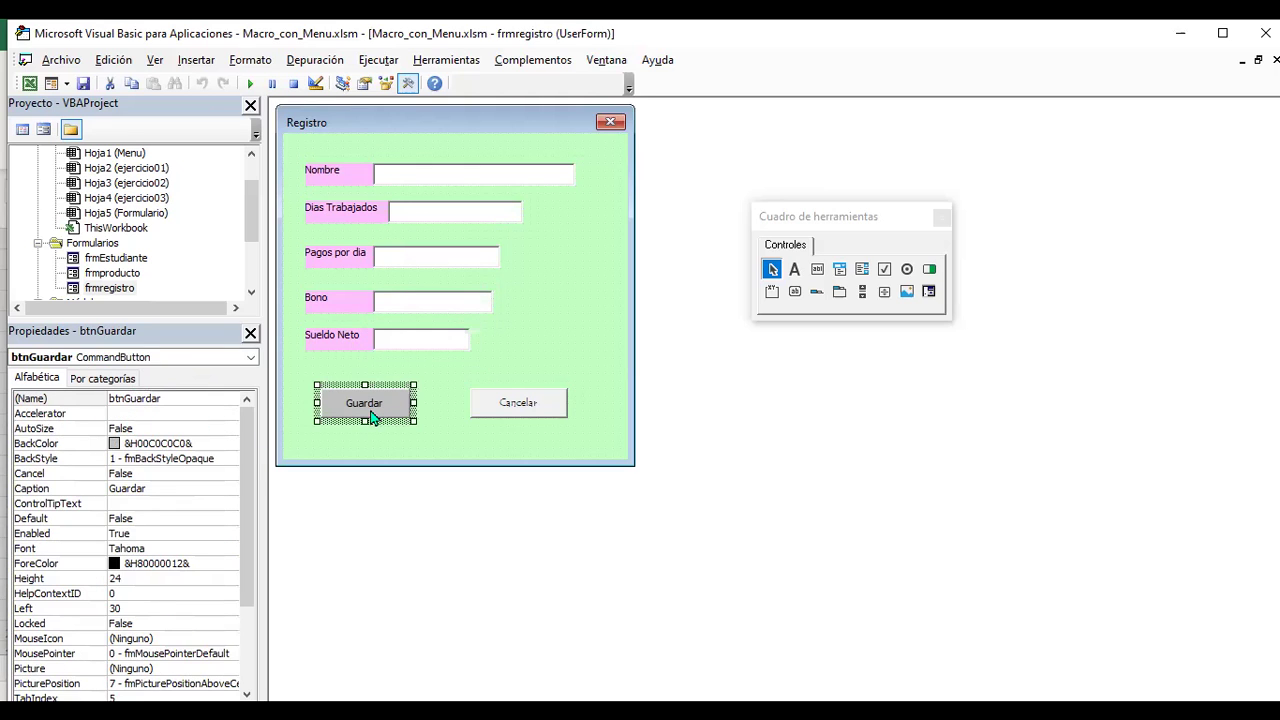
# Open the Guardar button's Click code and review the save routine's TxtSueldo reference.
pyautogui.doubleClick(374, 404)
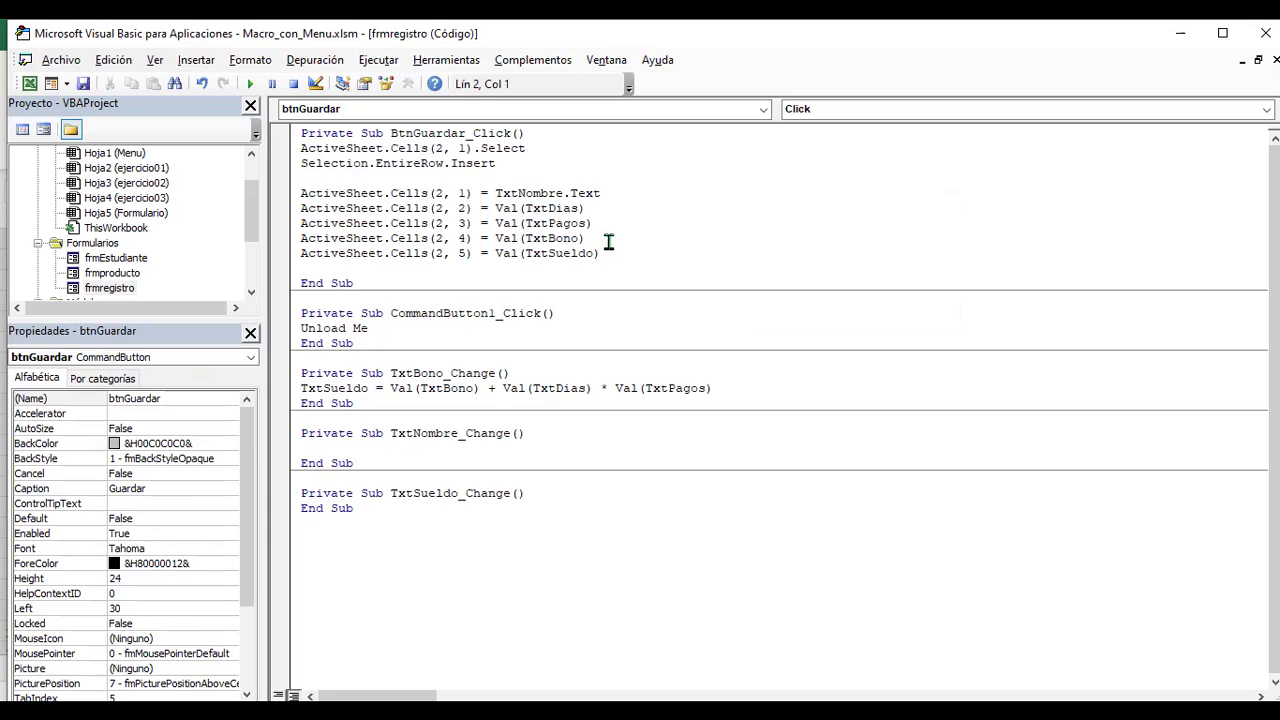
pyautogui.click(578, 253)
pyautogui.click(357, 281)
# Review the TxtBono_Change formula TxtSueldo = Val(TxtBono) + Val(TxtDias) * Val(TxtPagos).
pyautogui.click(425, 374)
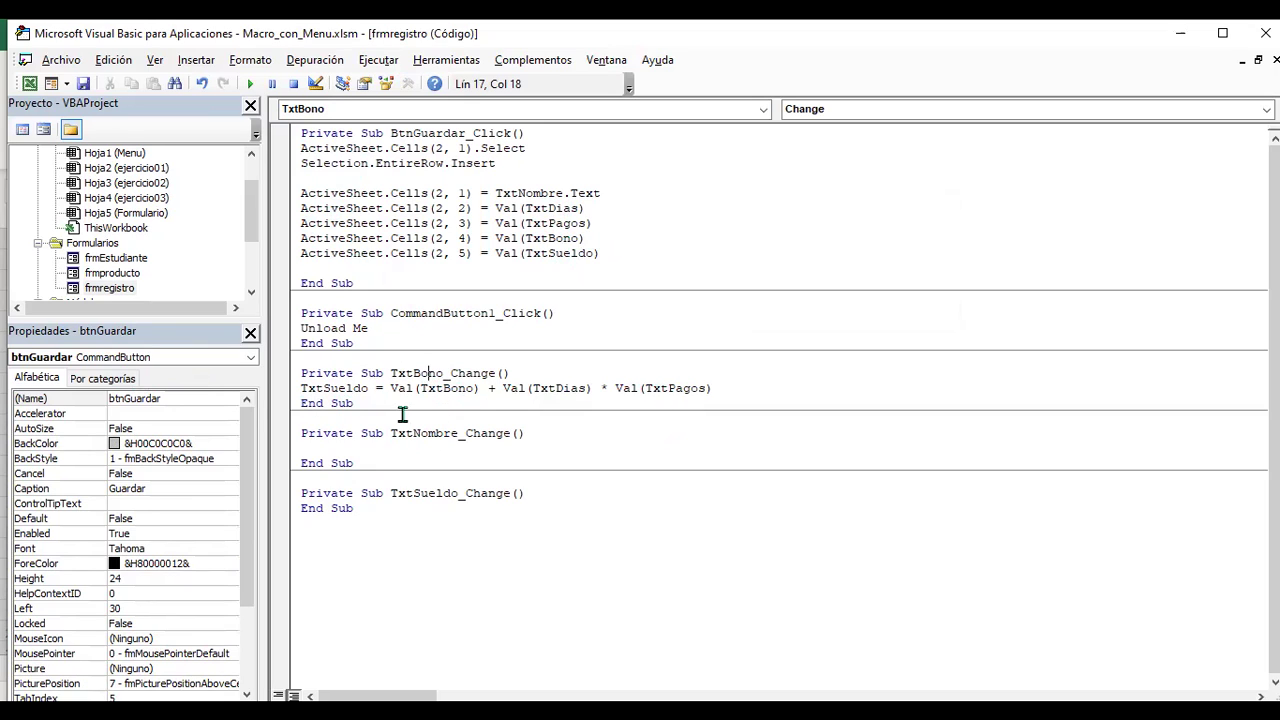
pyautogui.click(434, 388)
pyautogui.moveTo(503, 388); pyautogui.dragTo(713, 388)
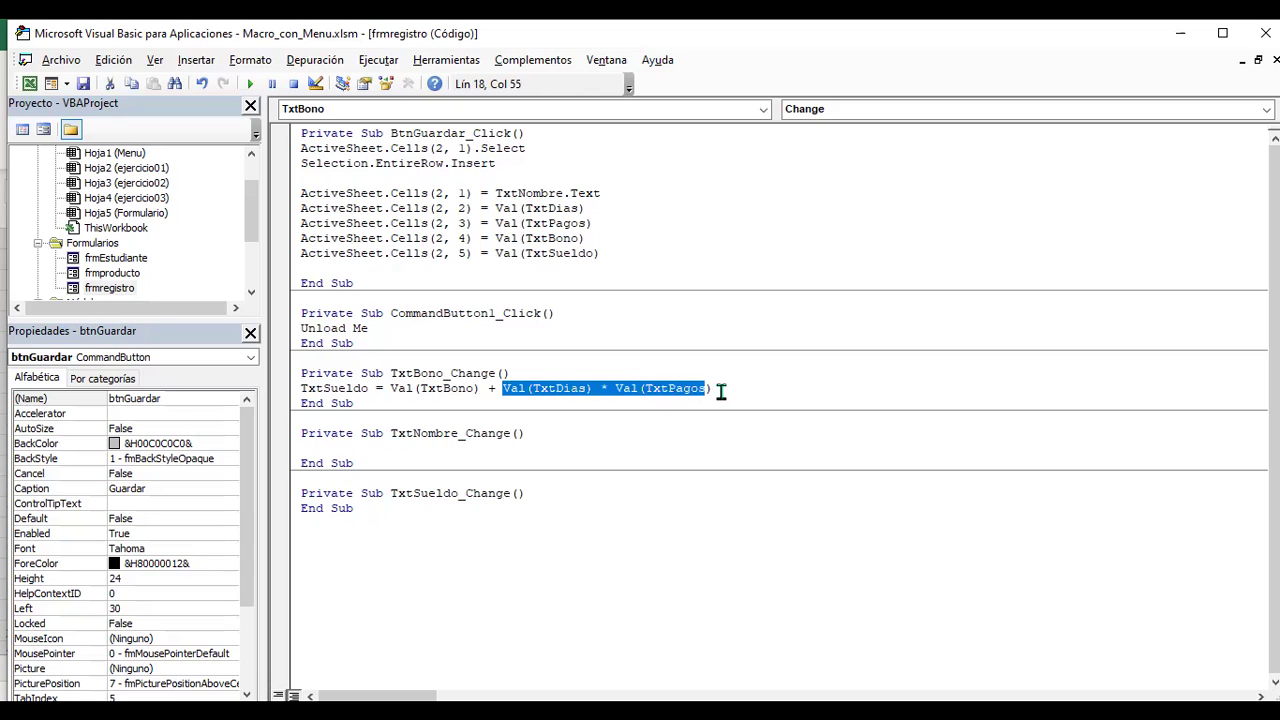
pyautogui.click(620, 388)
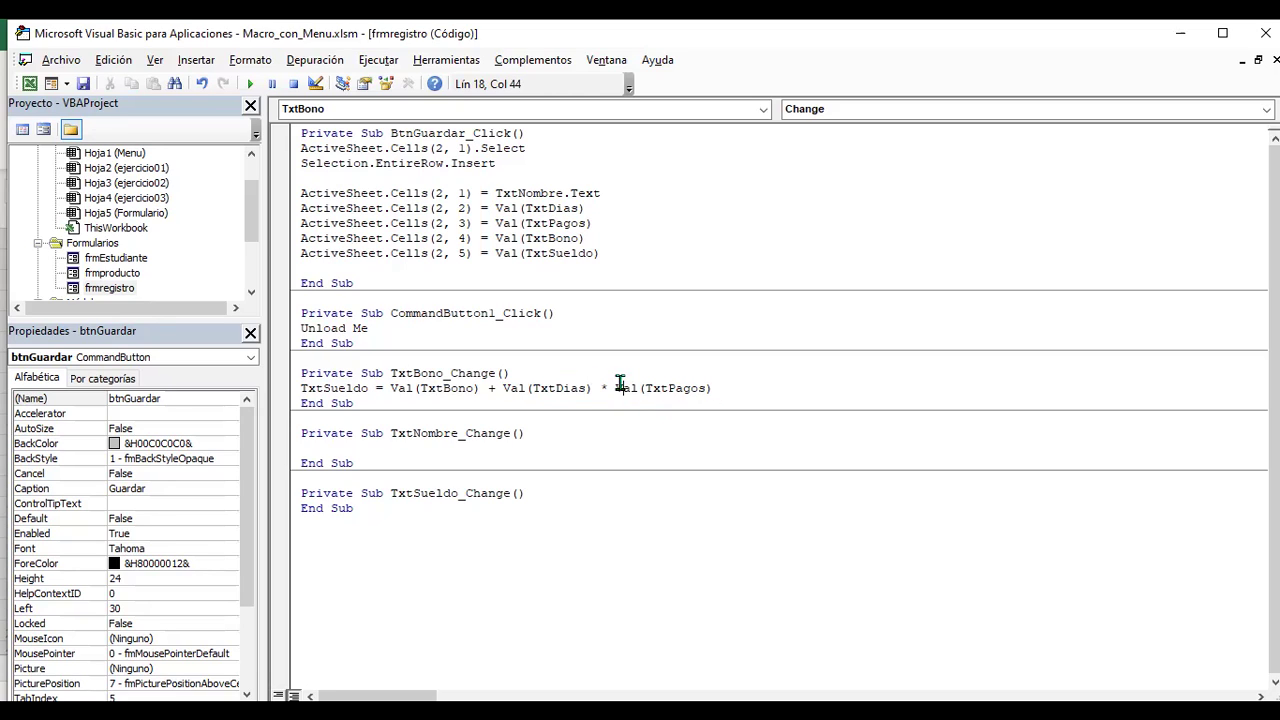
pyautogui.click(415, 388)
pyautogui.hotkey('alt', 'F11')
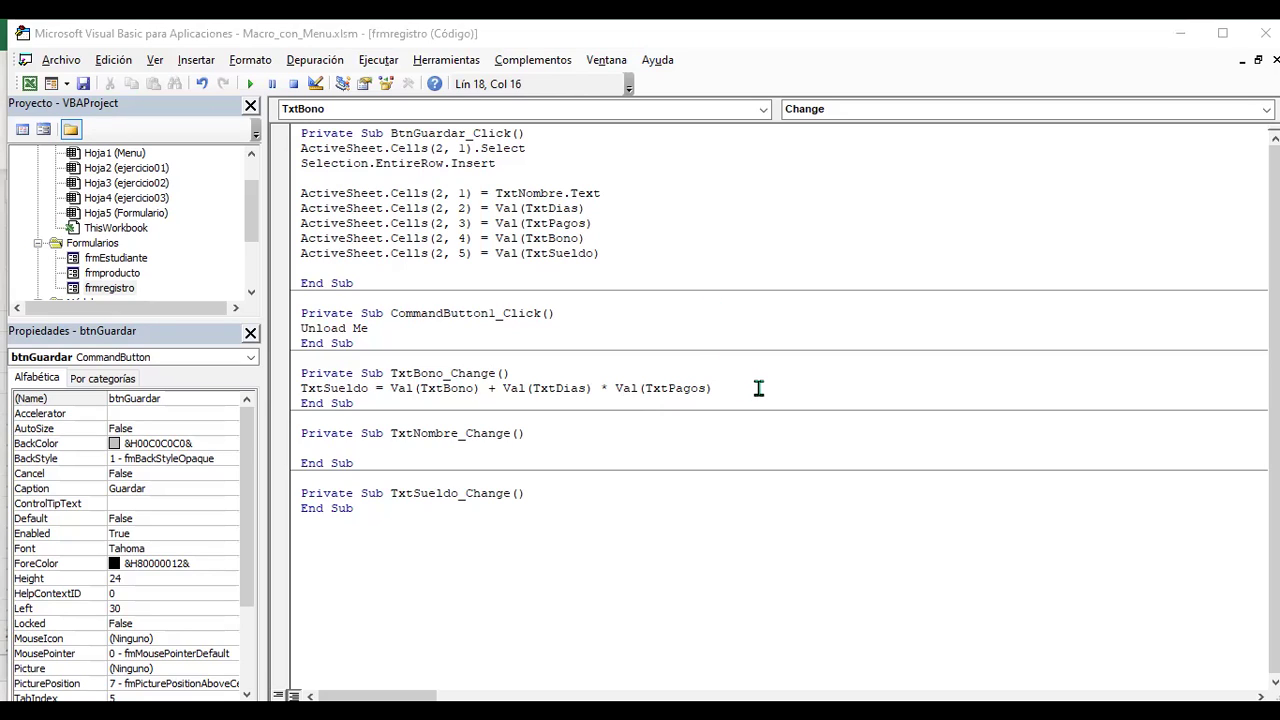
pyautogui.moveTo(507, 388); pyautogui.dragTo(706, 388)
pyautogui.click(436, 388)
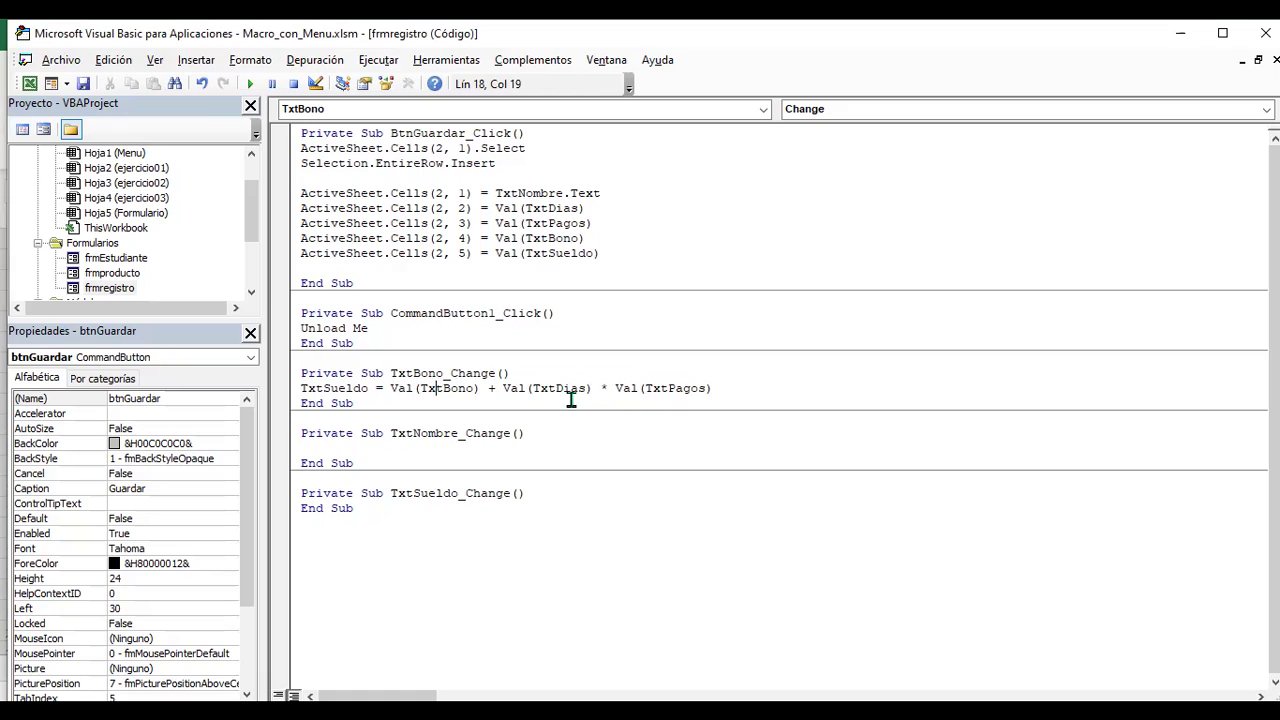
pyautogui.click(577, 388)
pyautogui.doubleClick(110, 288)
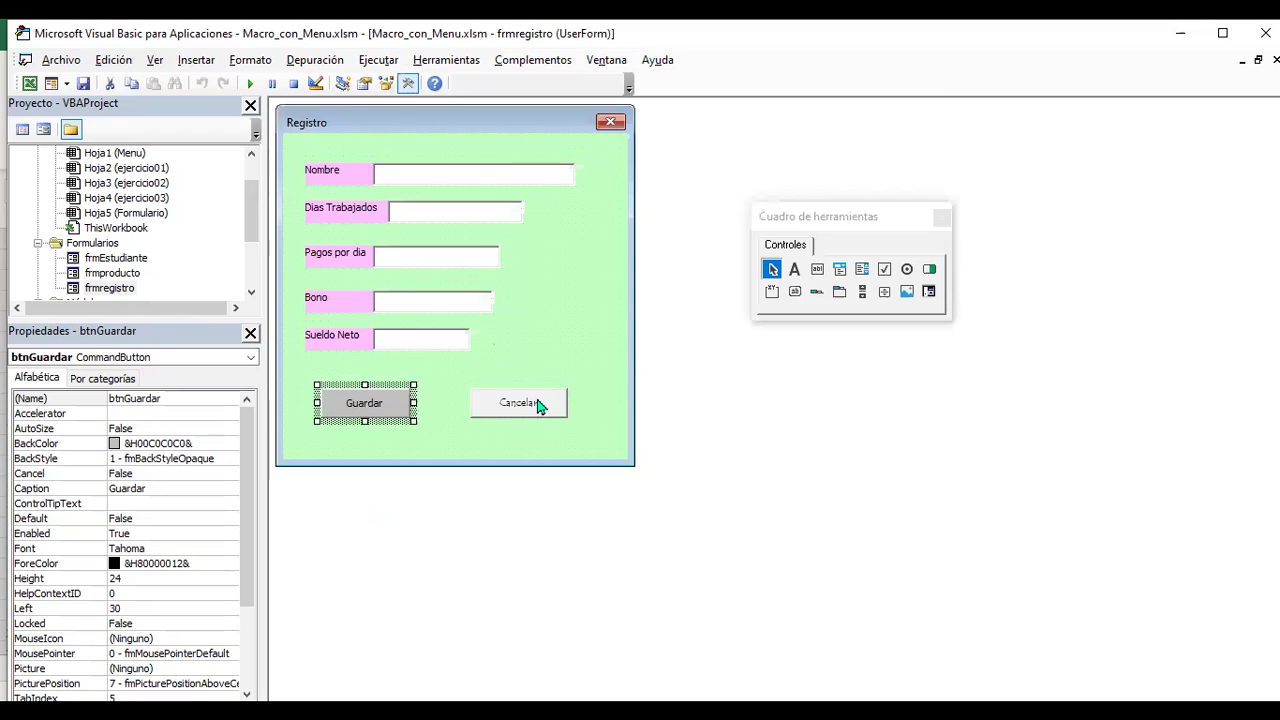
pyautogui.click(541, 402)
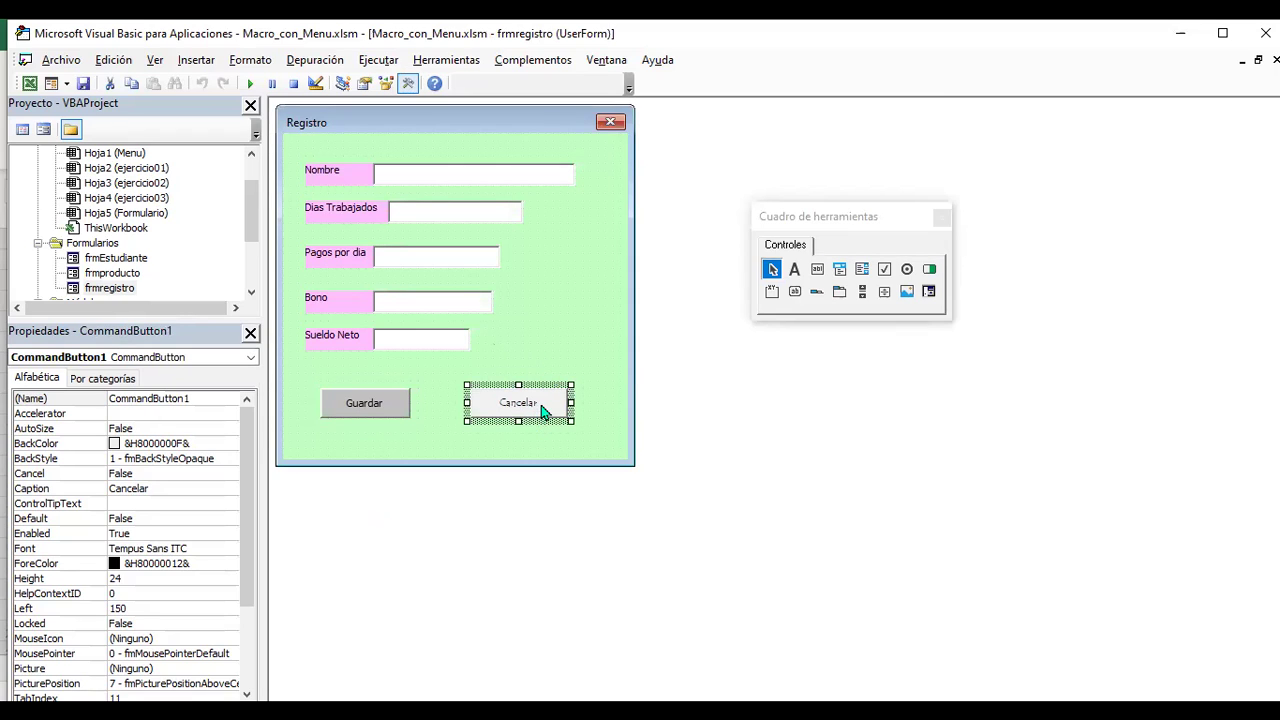
pyautogui.doubleClick(543, 411)
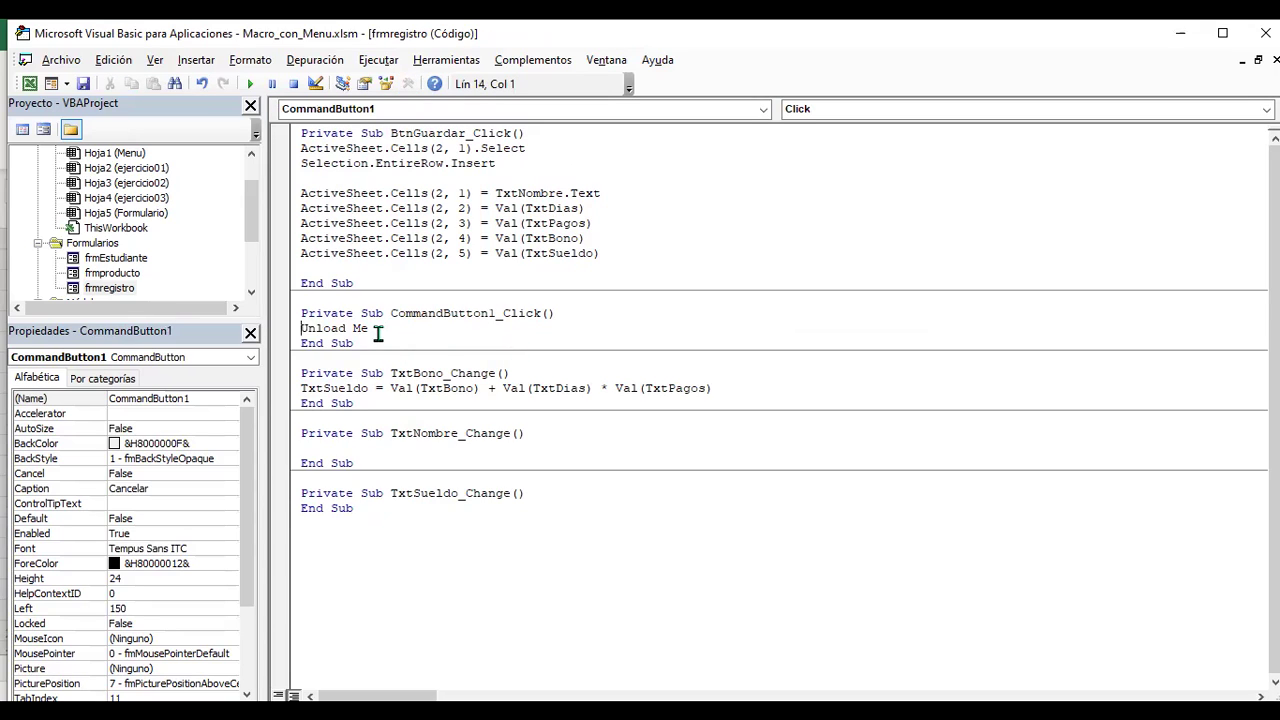
pyautogui.moveTo(298, 328); pyautogui.dragTo(368, 328)
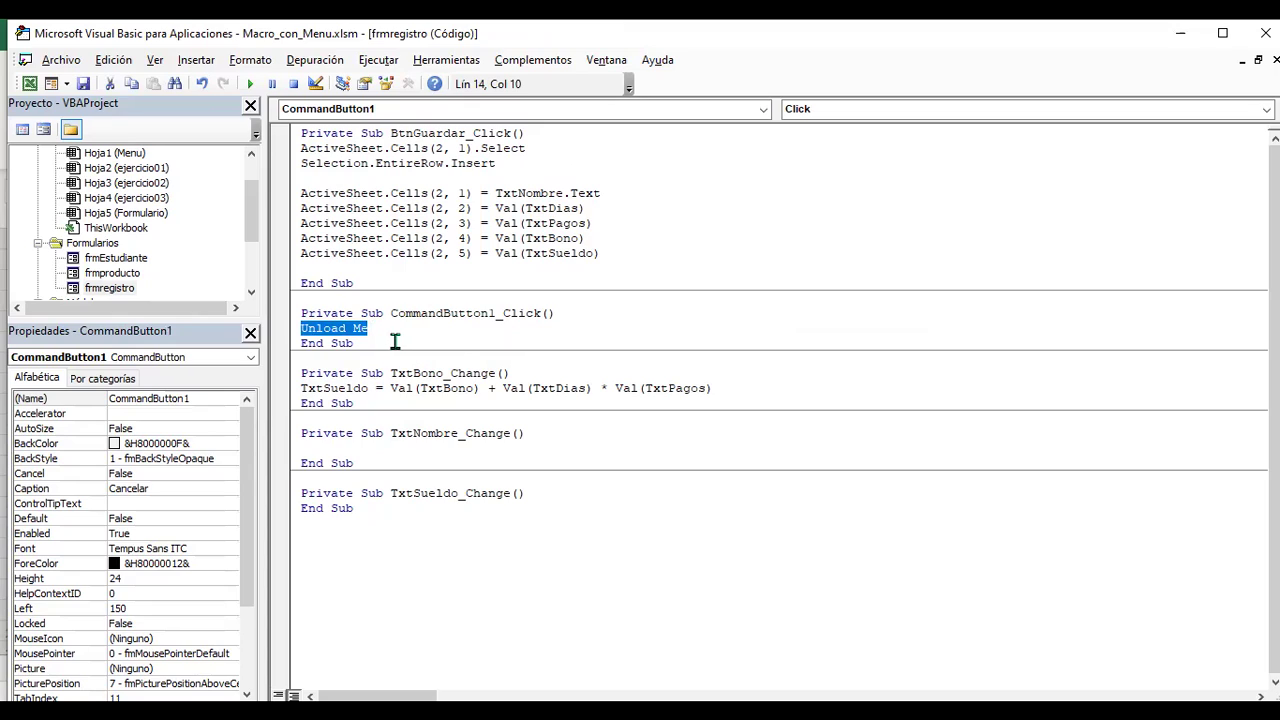
pyautogui.click(384, 332)
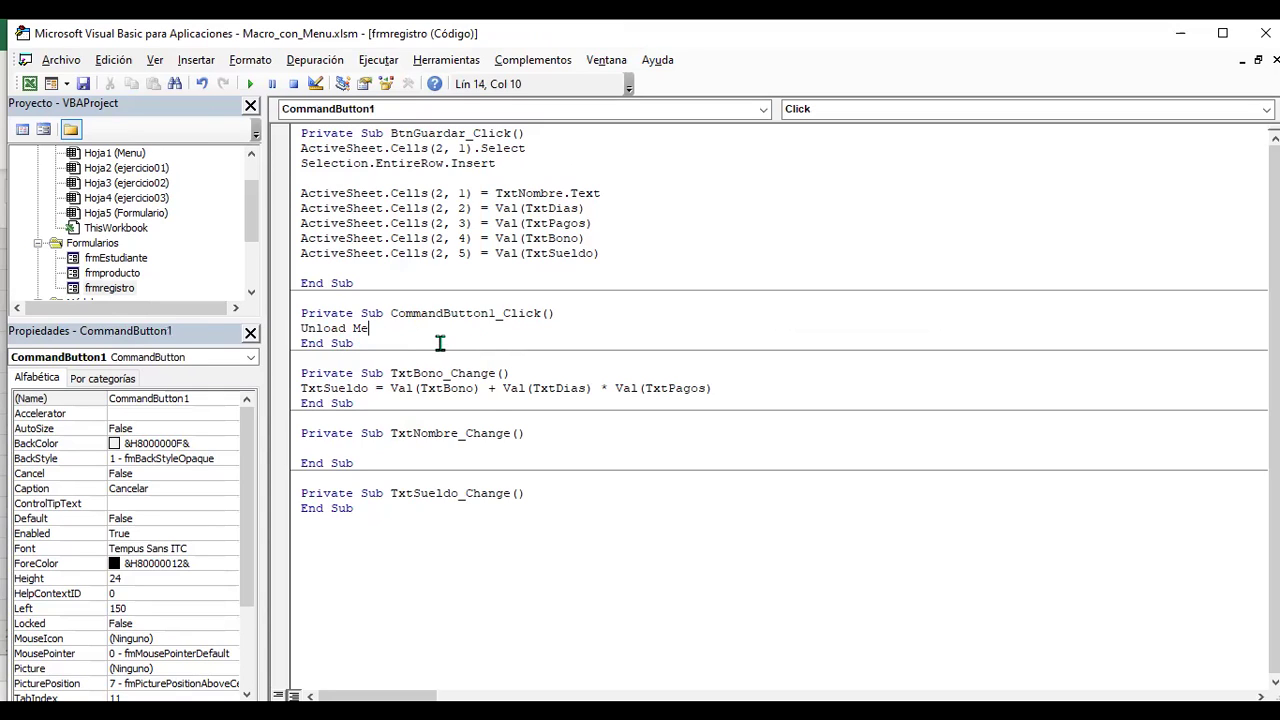
pyautogui.doubleClick(112, 288)
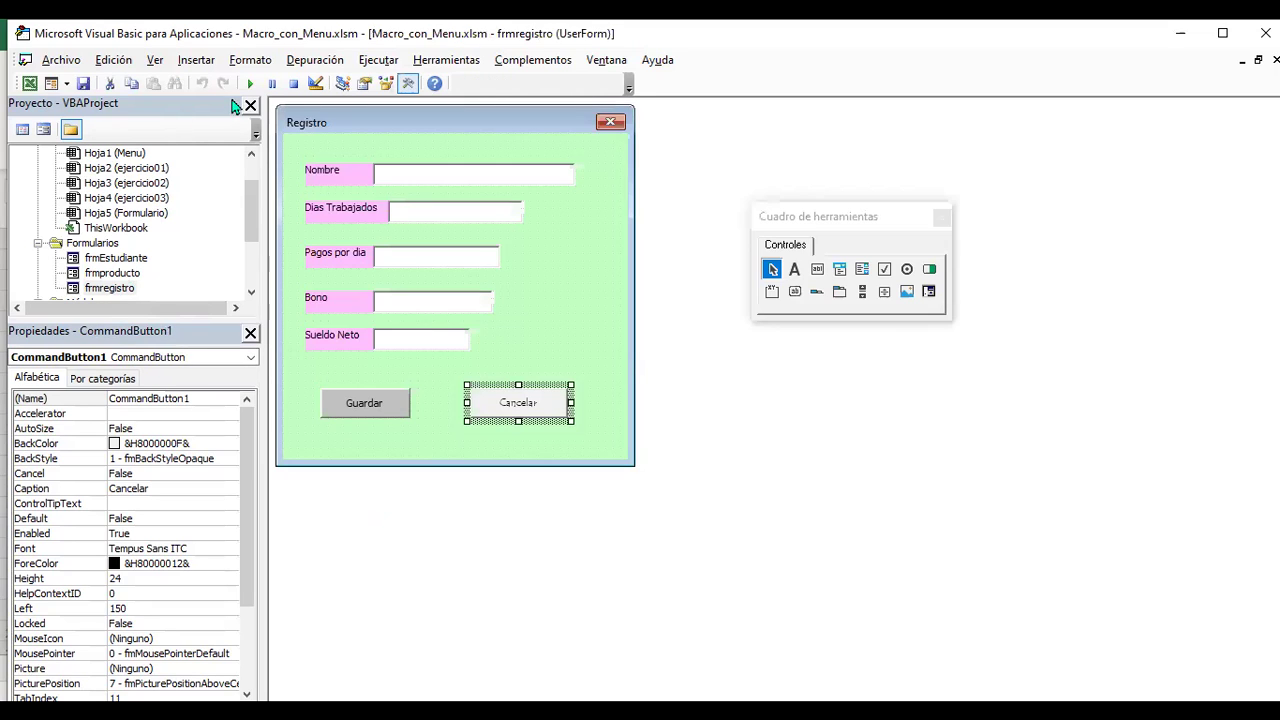
pyautogui.click(252, 86)
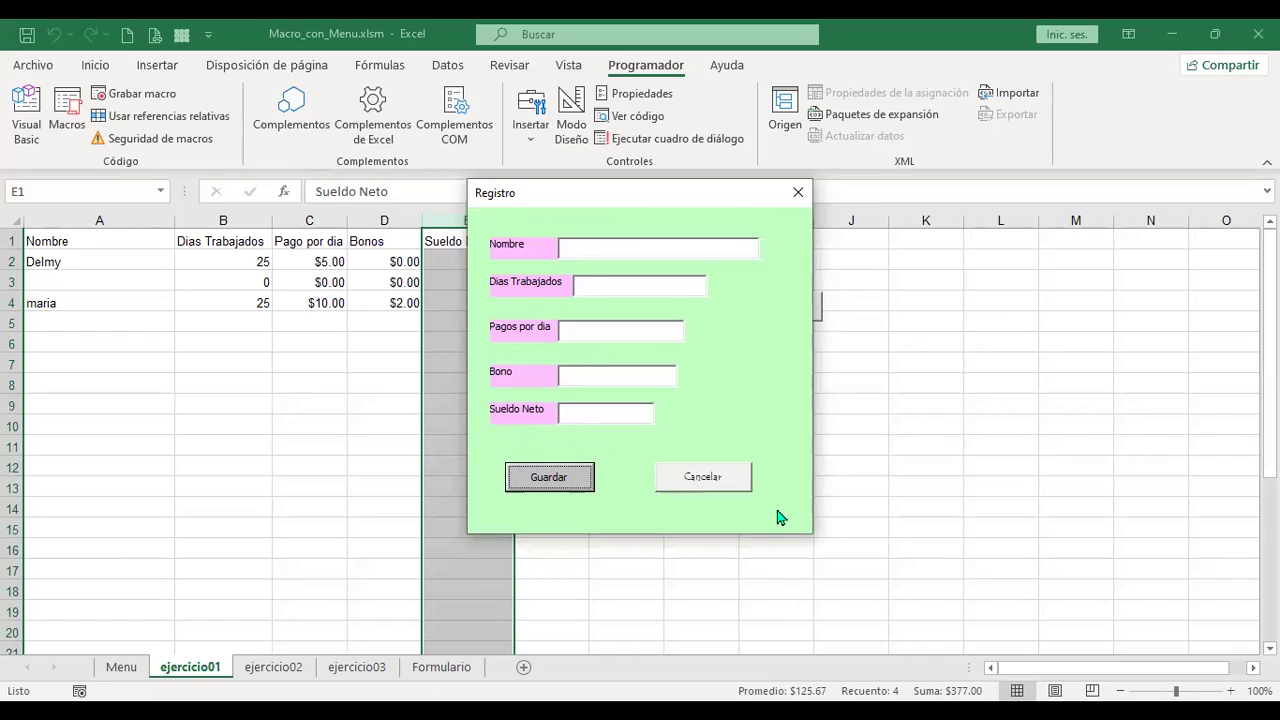
pyautogui.click(728, 480)
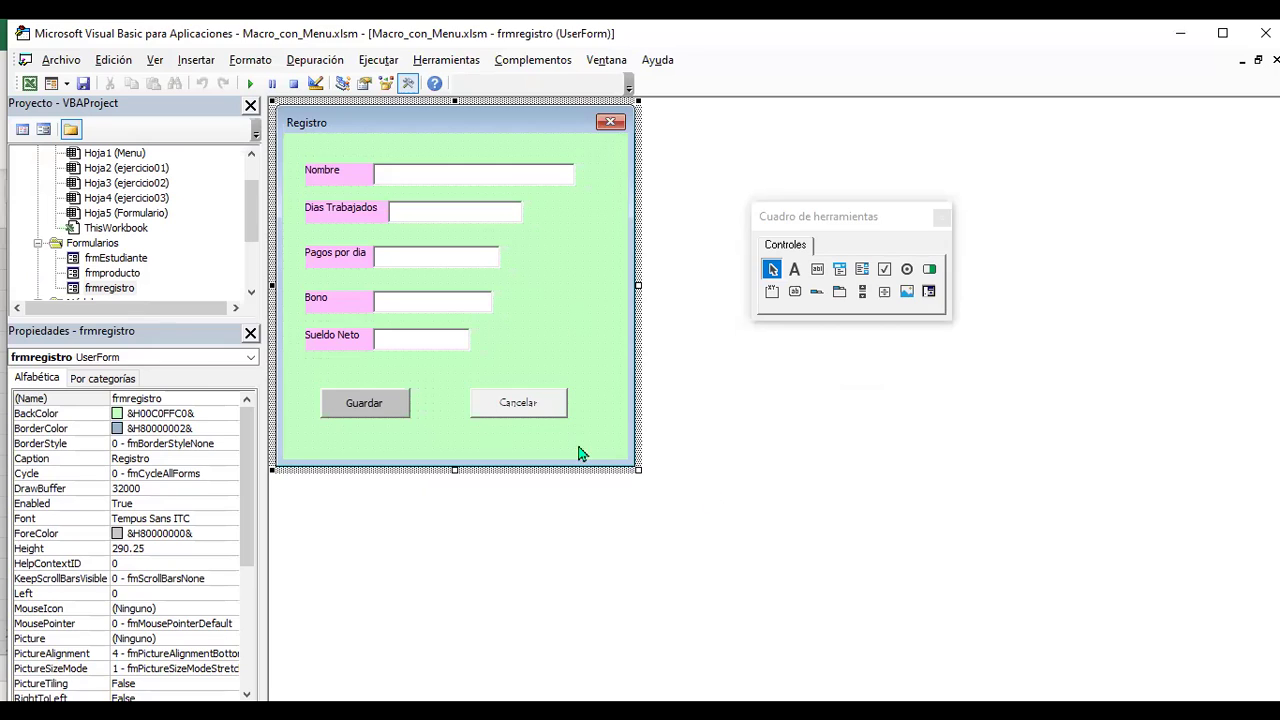
pyautogui.click(525, 403)
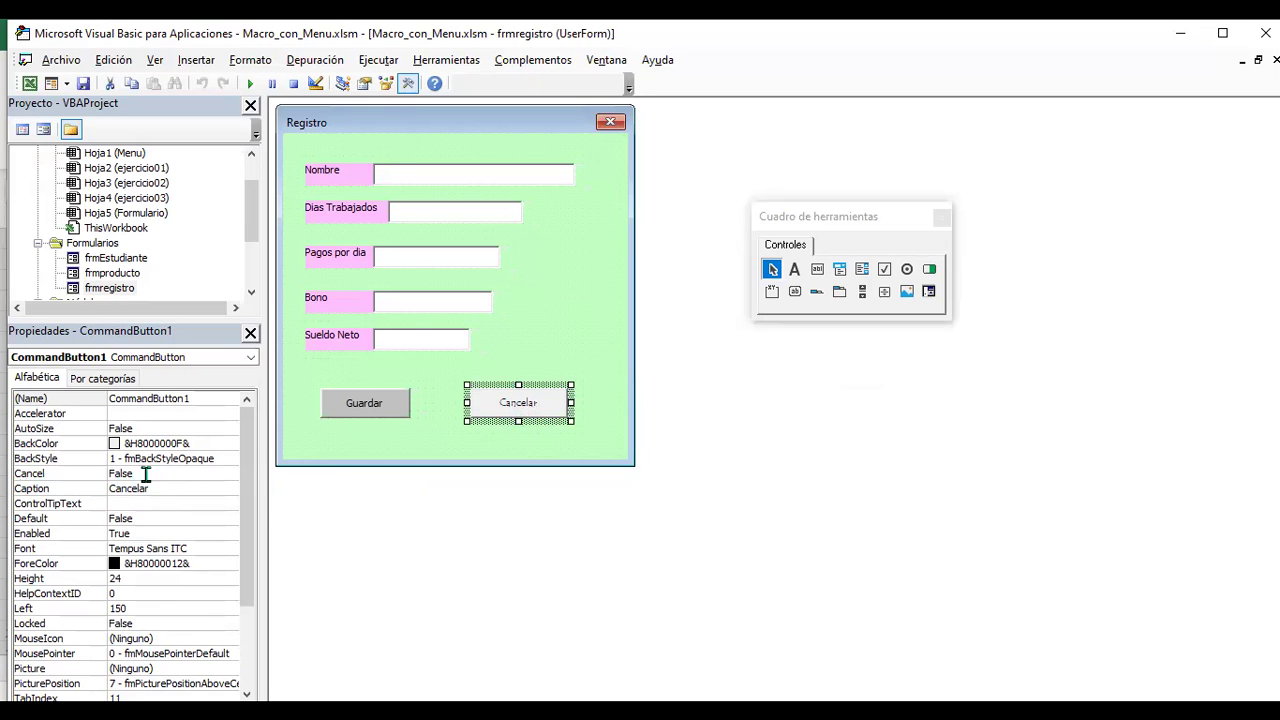
# Set Cancelar's Cancel property to True and test the running form with Esc.
pyautogui.doubleClick(166, 474)
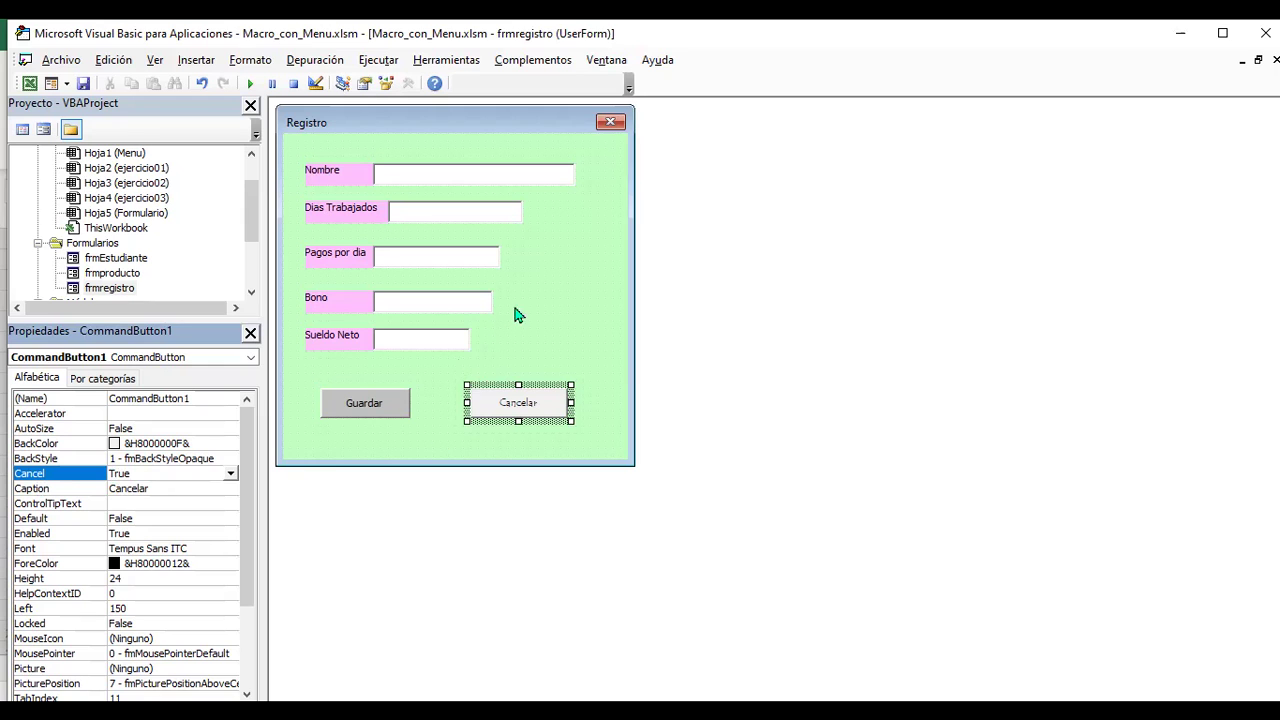
pyautogui.click(524, 334)
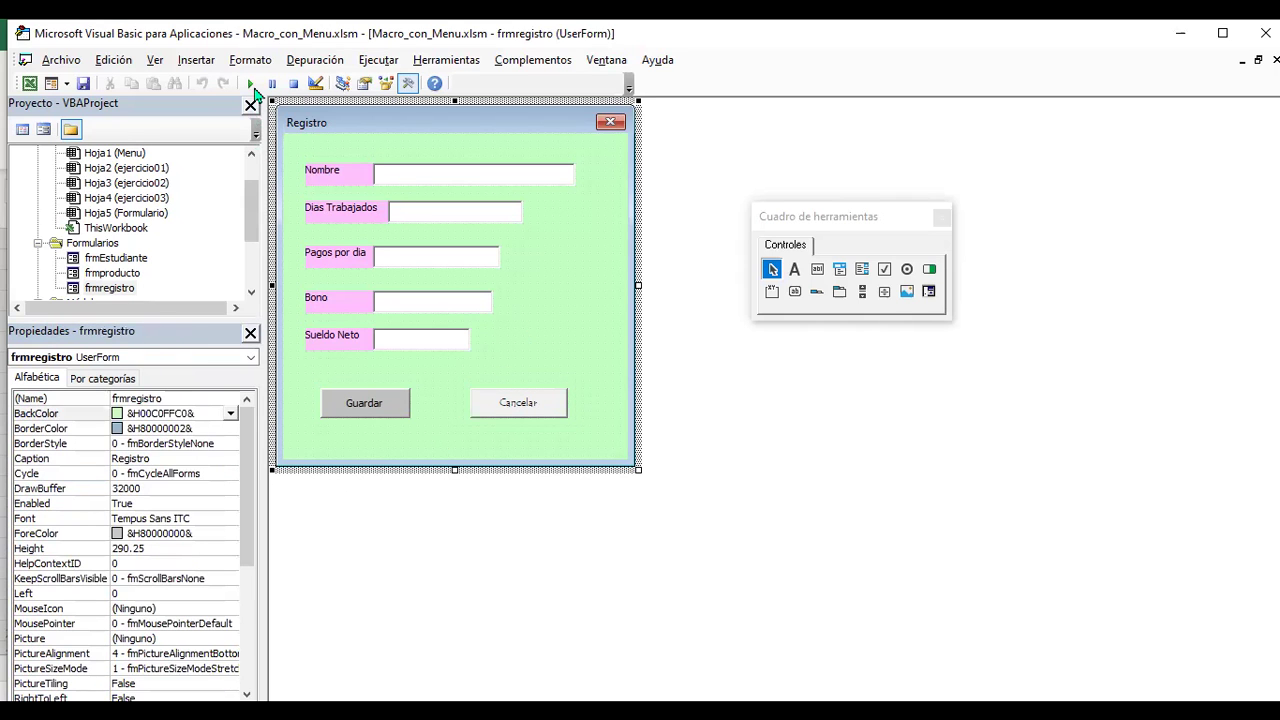
pyautogui.click(252, 85)
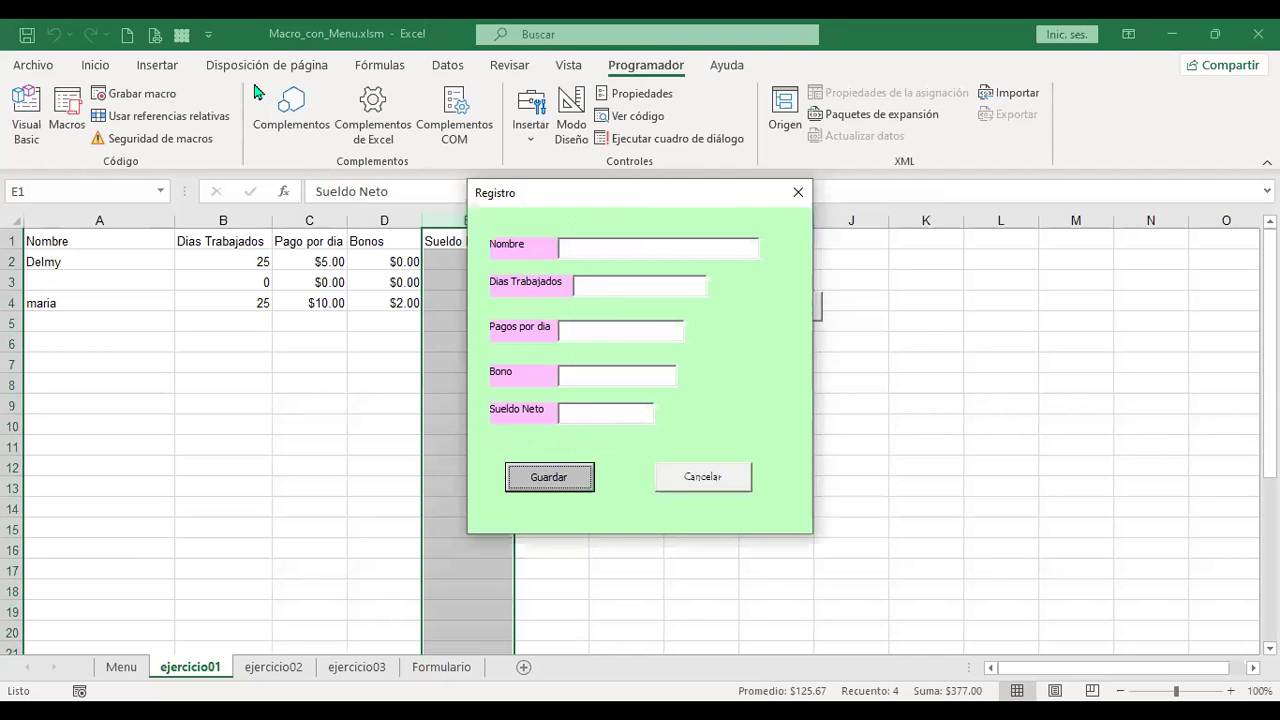
pyautogui.press('Escape')
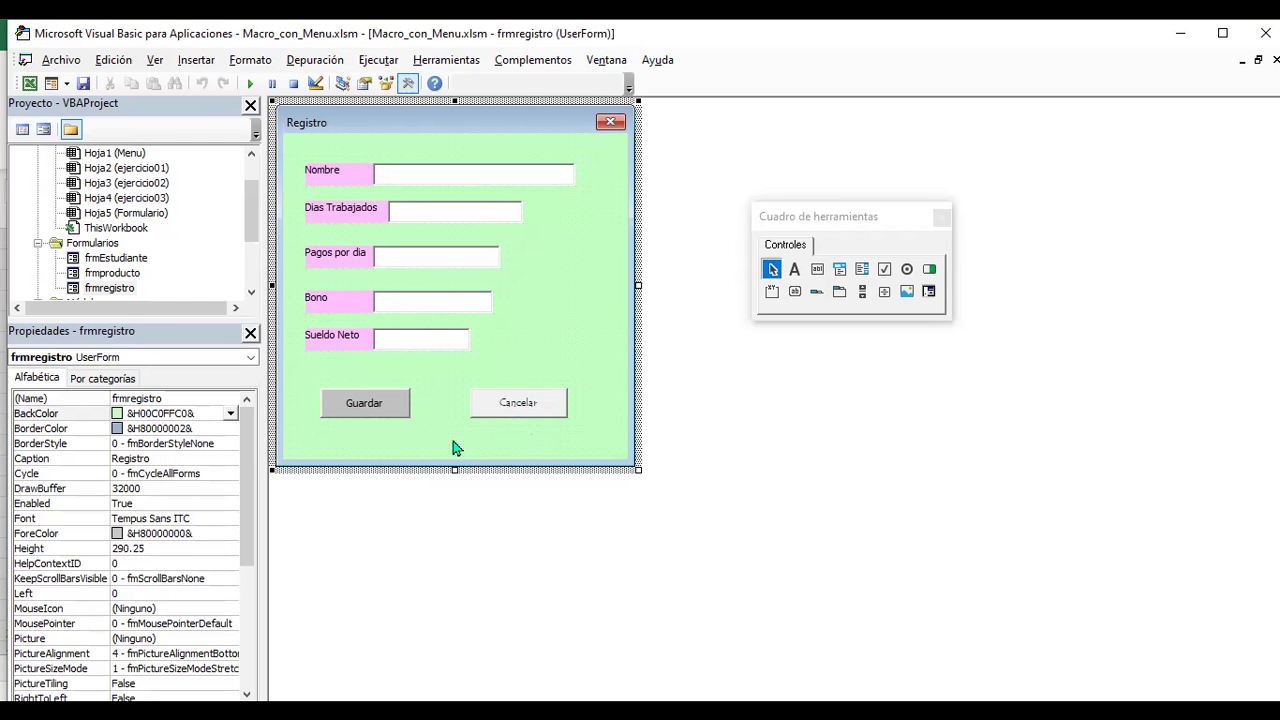
# Run the Registro form again over ejercicio01 and move it off the data columns.
pyautogui.click(497, 409)
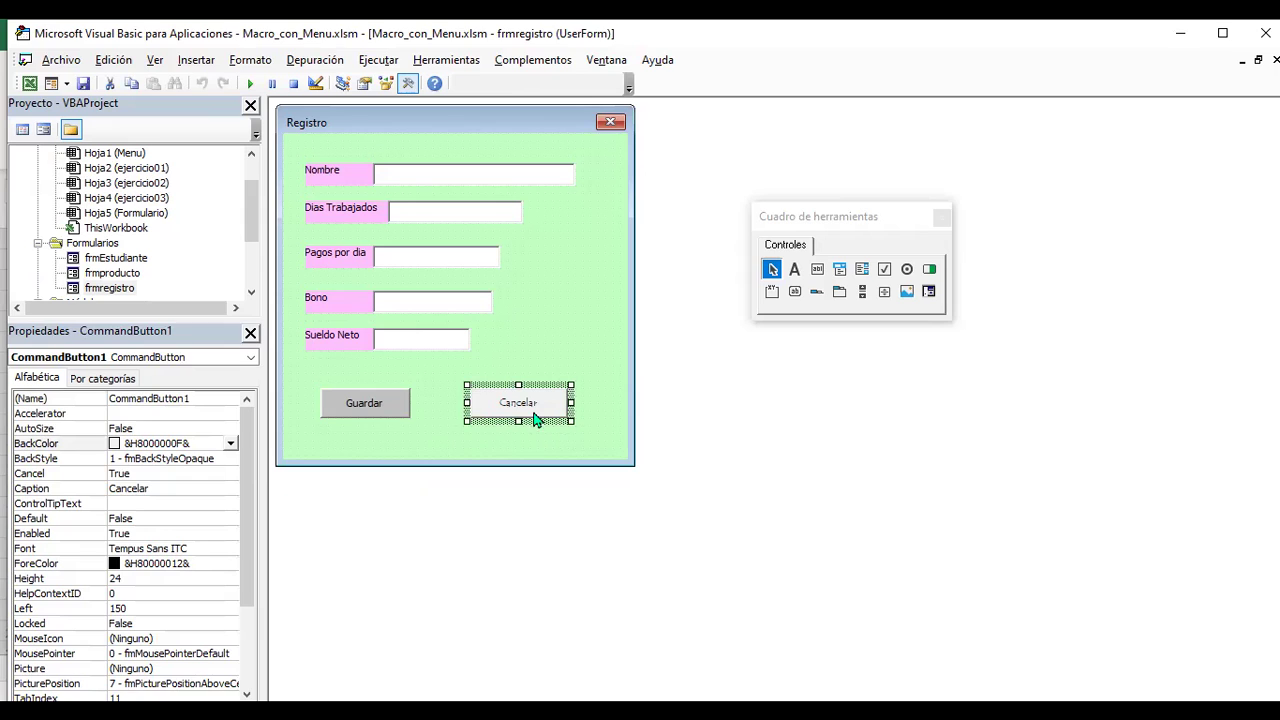
pyautogui.click(421, 451)
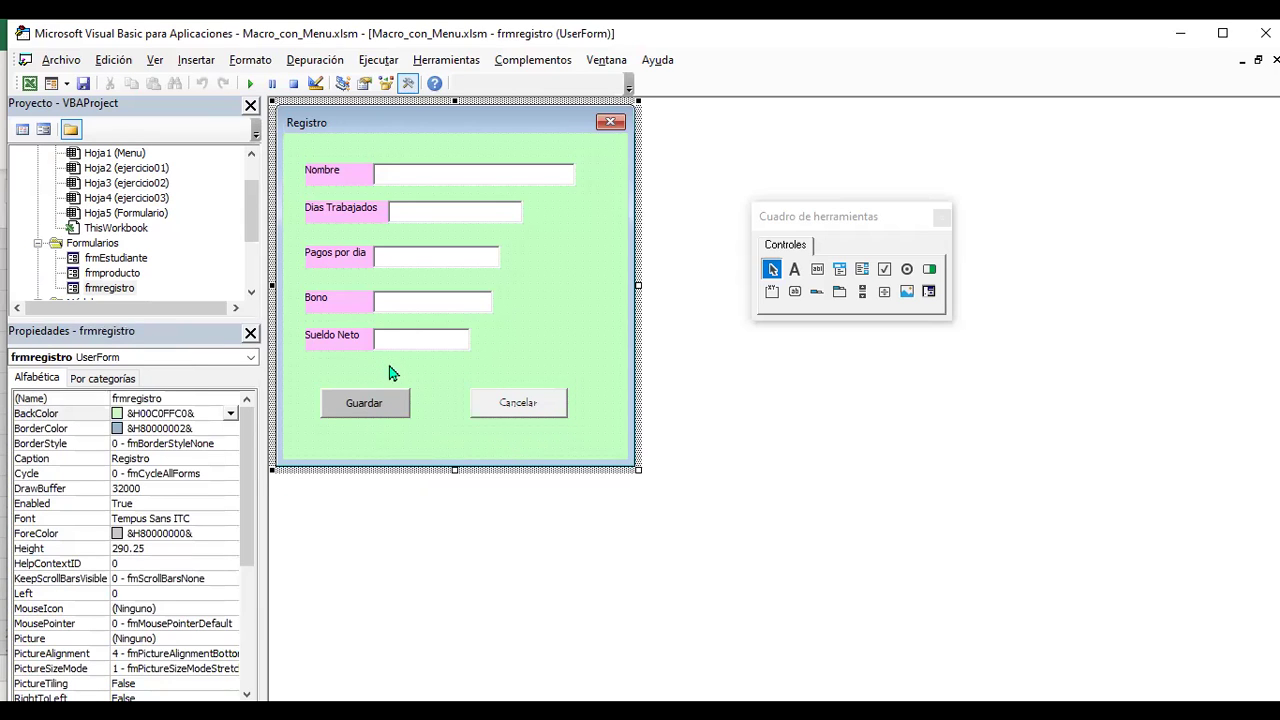
pyautogui.click(250, 83)
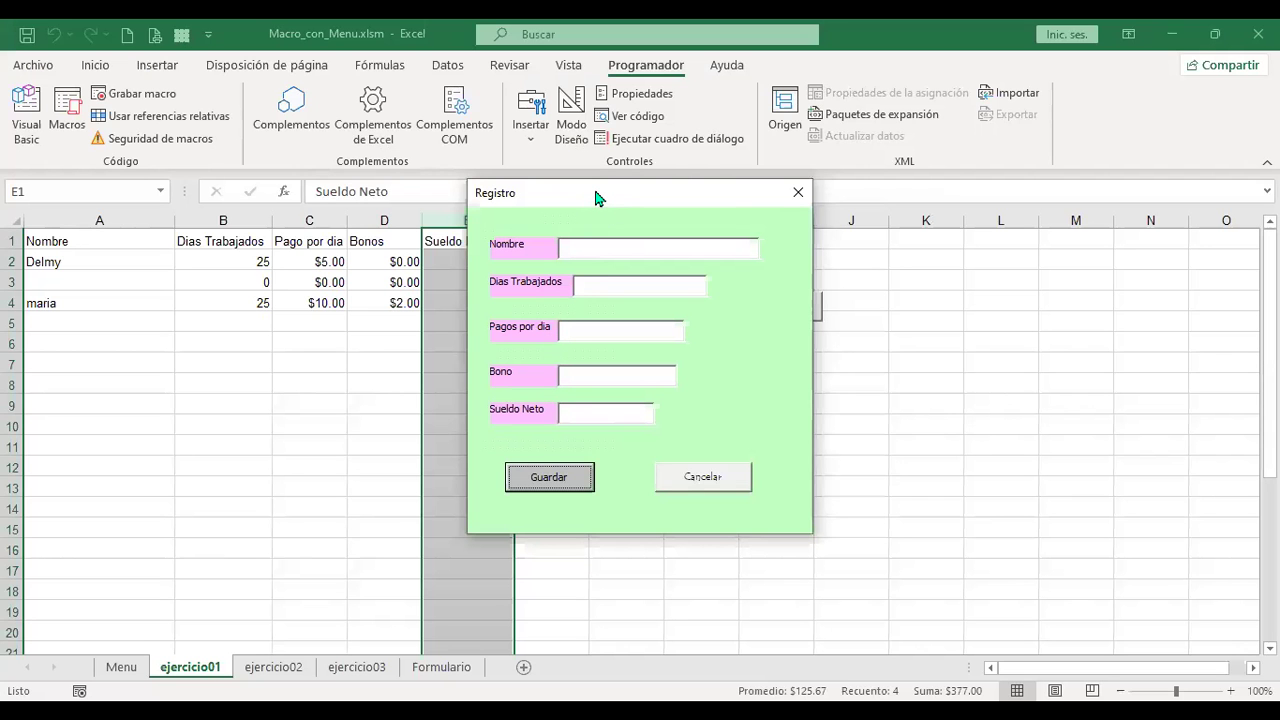
pyautogui.moveTo(595, 197); pyautogui.dragTo(786, 203)
# Enter an employee name, 30 days, $15 per day and $100 bonus, and save it.
pyautogui.click(797, 260)
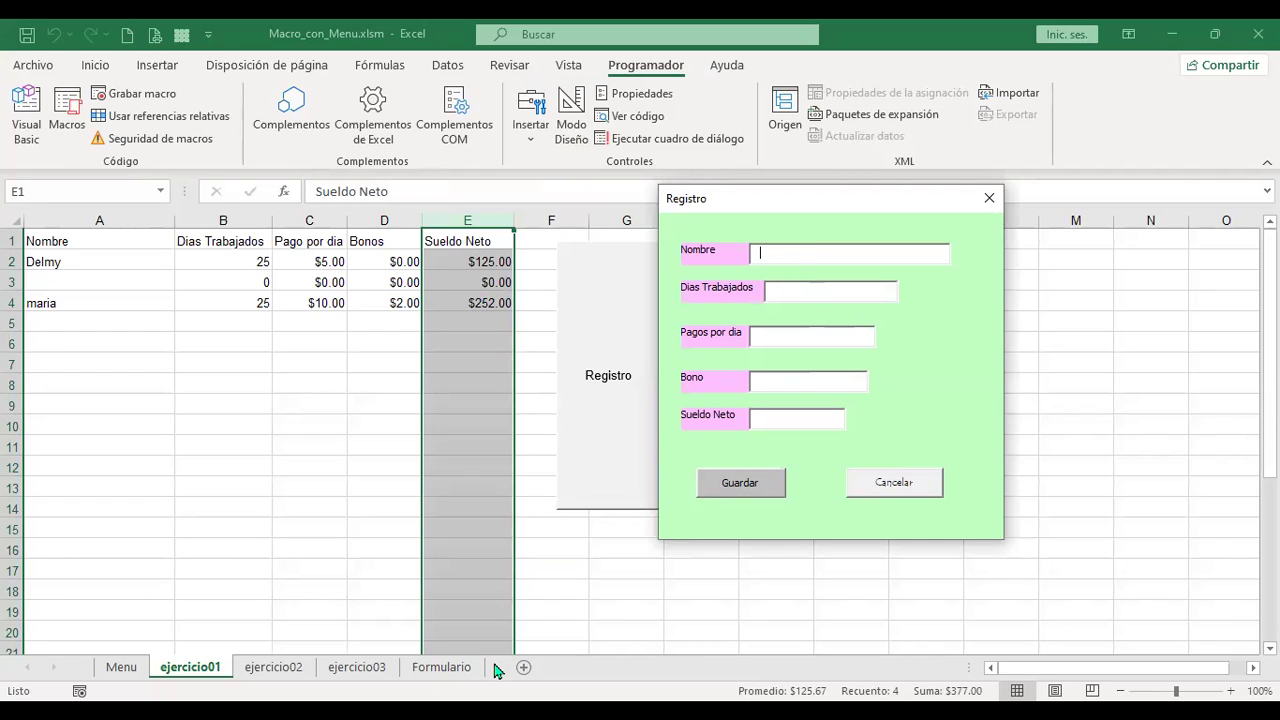
pyautogui.hotkey('alt', 'F11')
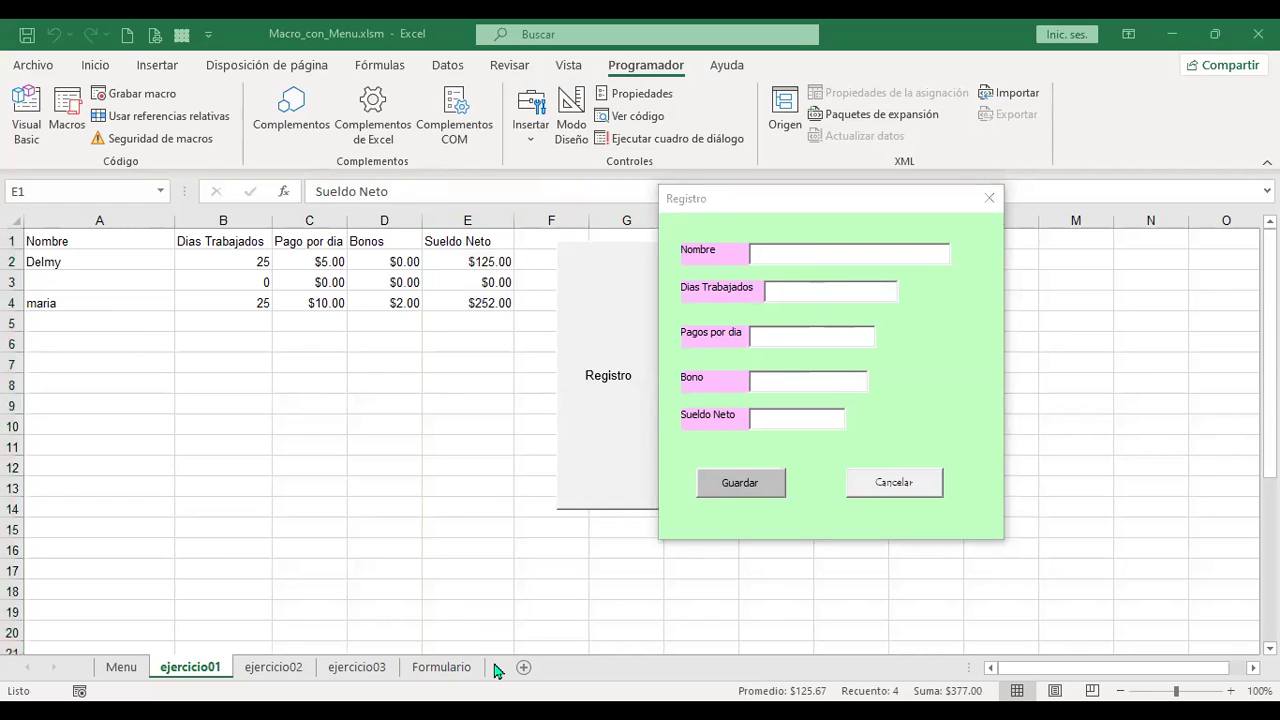
pyautogui.click(884, 252)
pyautogui.write('Abigail')
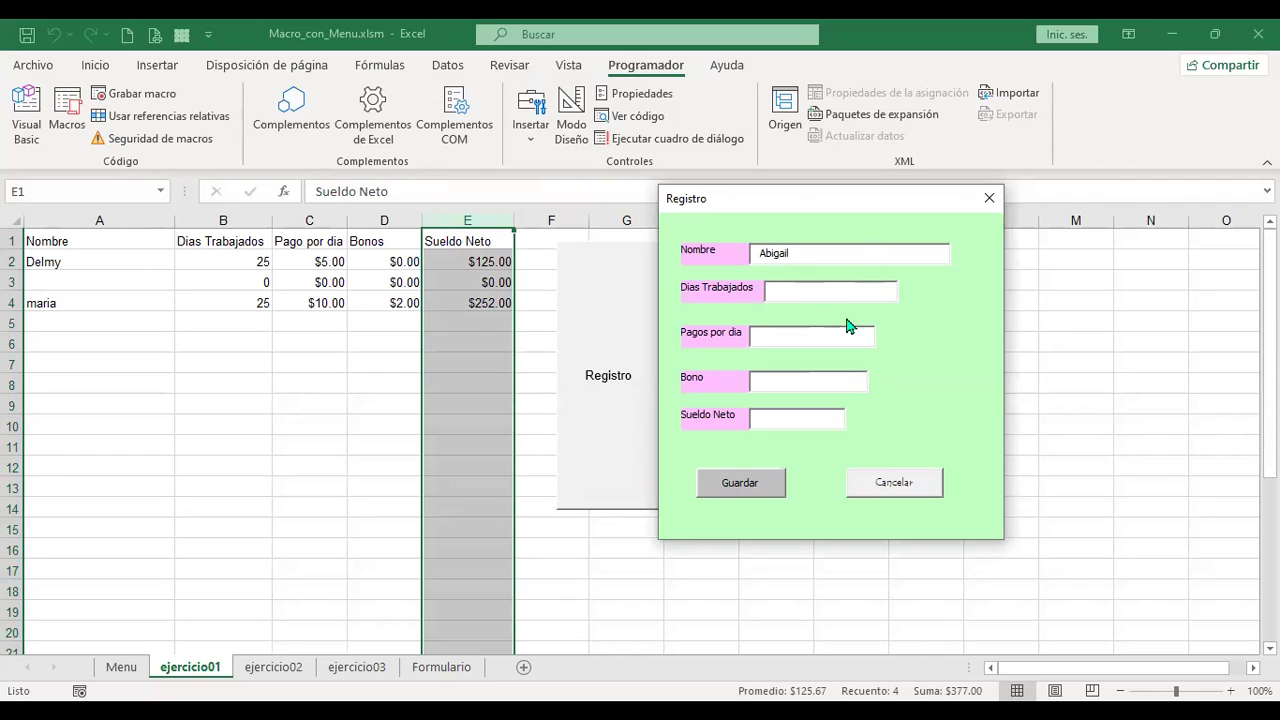
pyautogui.click(846, 290)
pyautogui.write('0')
pyautogui.press('Tab')
pyautogui.click(742, 485)
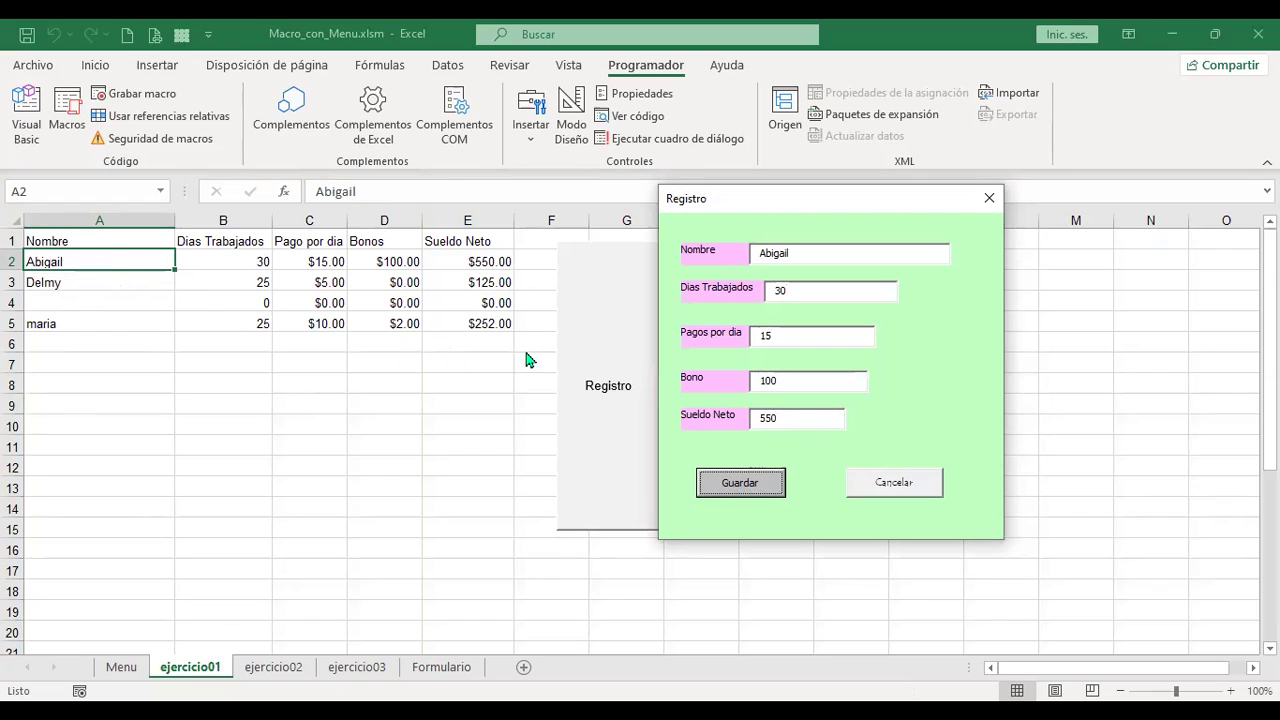
# Close the Registro form and confirm the saved row's $550.00 Sueldo Neto.
pyautogui.click(912, 476)
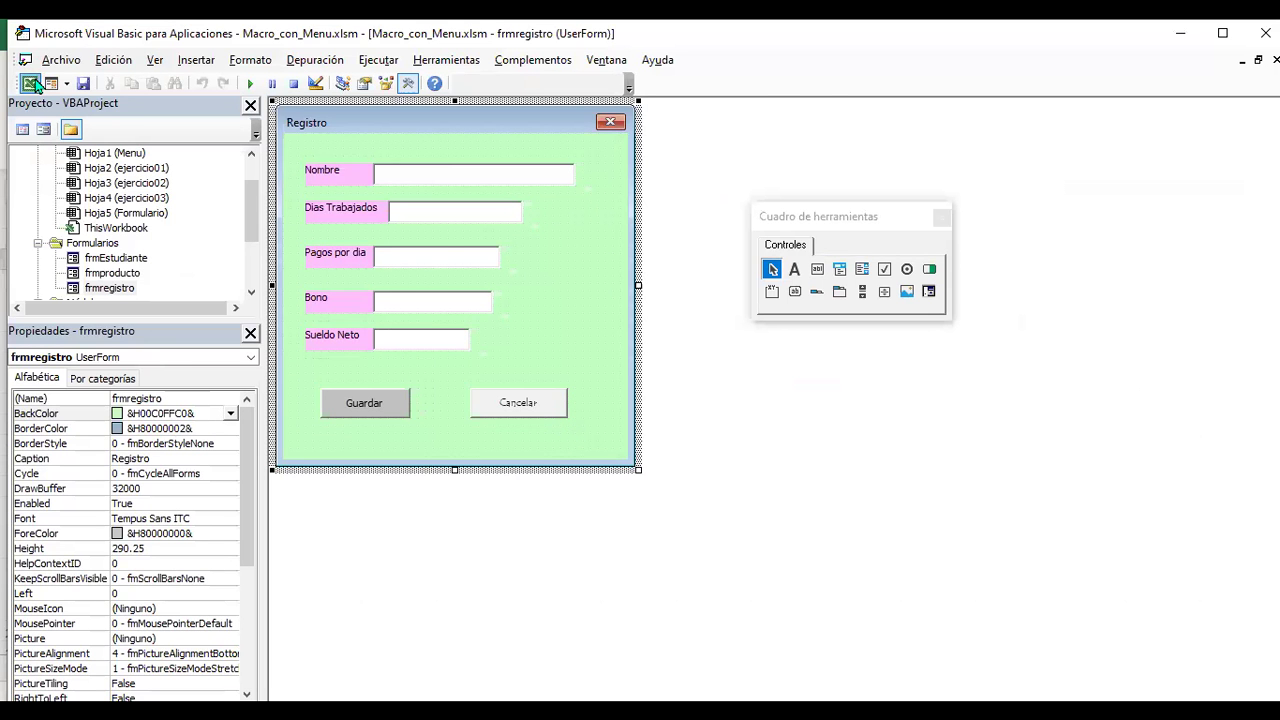
pyautogui.click(32, 84)
pyautogui.click(486, 256)
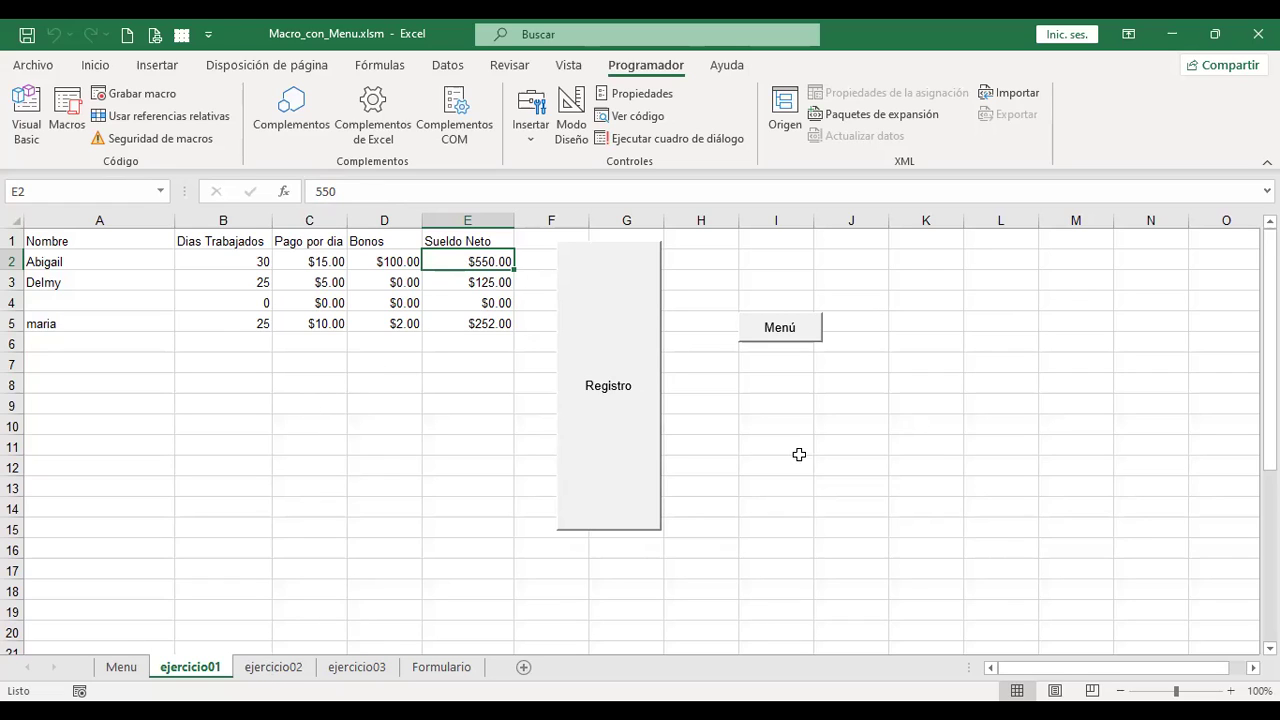
# On the ejercicio02 sheet, launch the Registro de producto form with the 'Ingresar producto.' button.
pyautogui.click(272, 672)
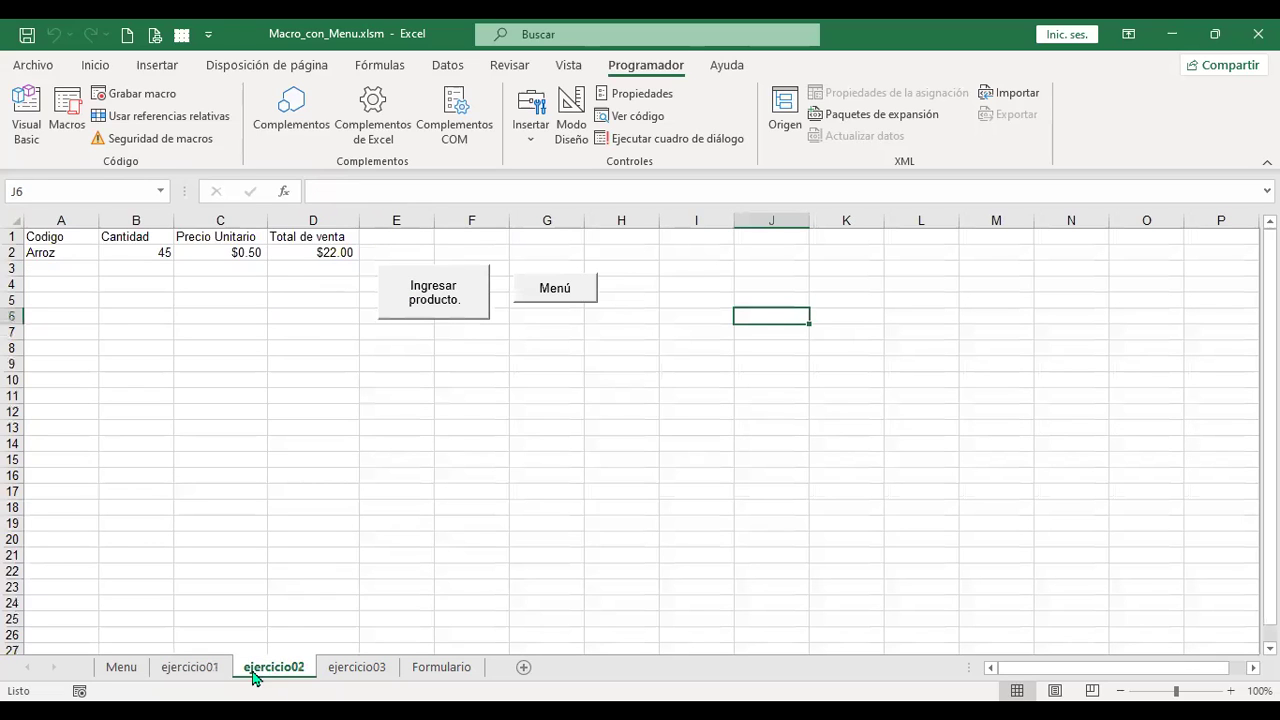
pyautogui.click(258, 322)
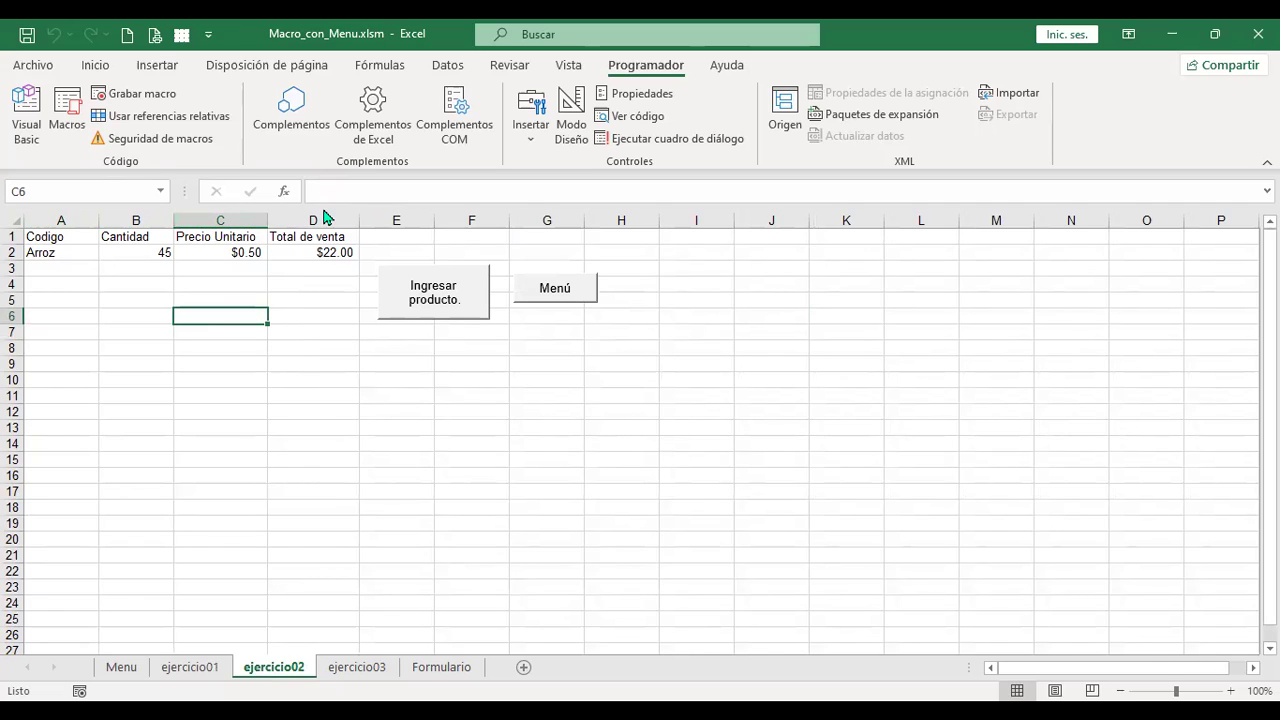
pyautogui.click(456, 300)
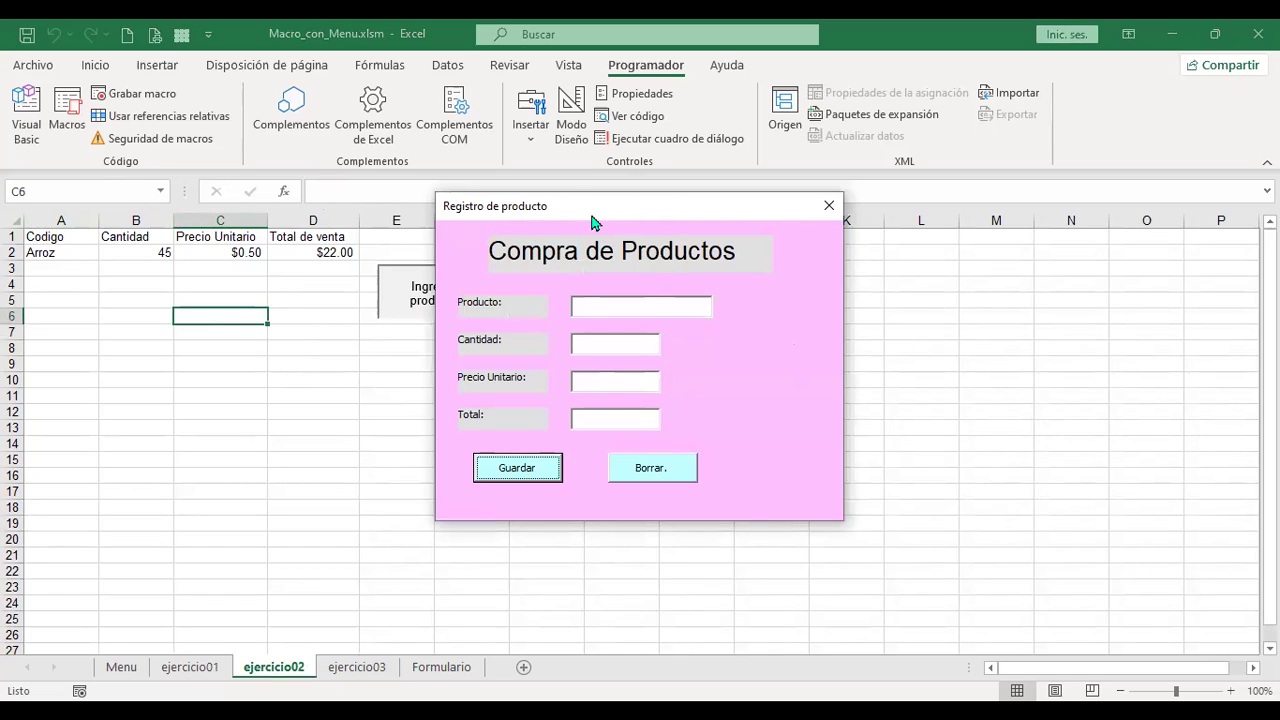
# Enter product Frijoles, quantity 3 and unit price 0.80 in the form.
pyautogui.click(616, 308)
pyautogui.write('Frijoles')
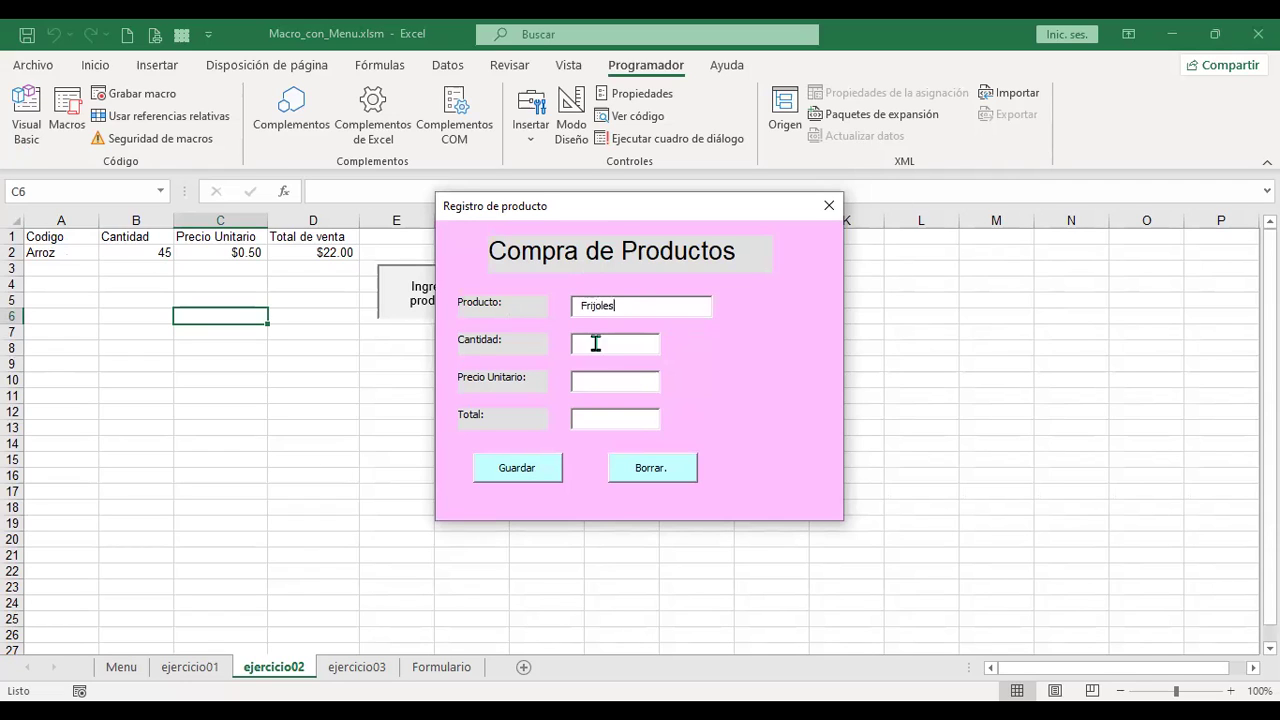
pyautogui.click(616, 345)
pyautogui.write('3')
pyautogui.click(586, 381)
pyautogui.write('.8')
# Save the Frijoles entry to row 3, clear the fields and close the form.
pyautogui.click(530, 470)
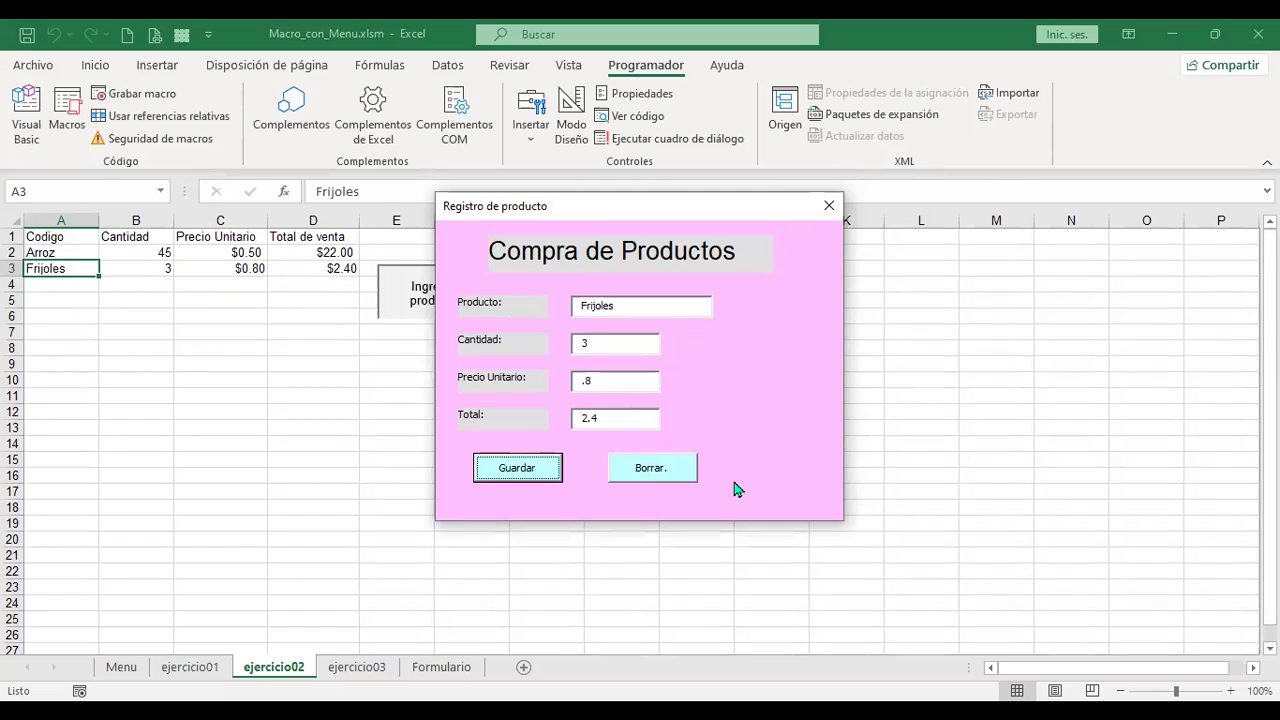
pyautogui.click(678, 481)
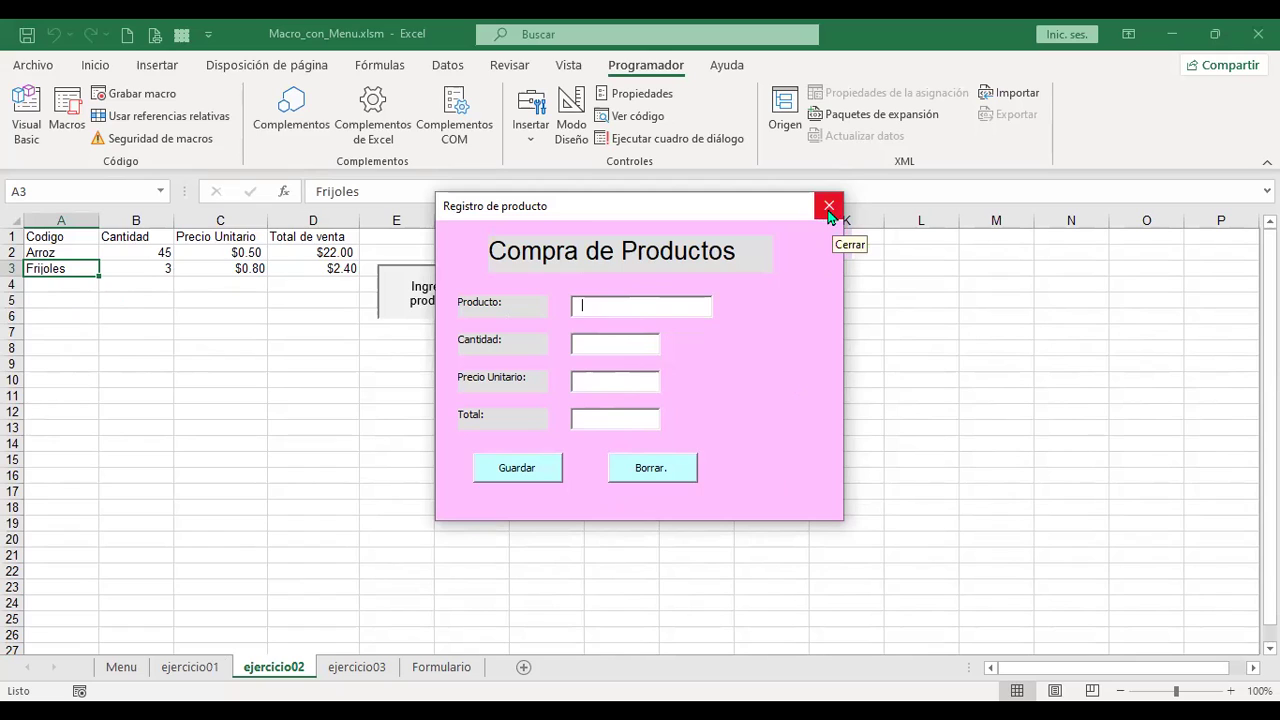
pyautogui.click(828, 208)
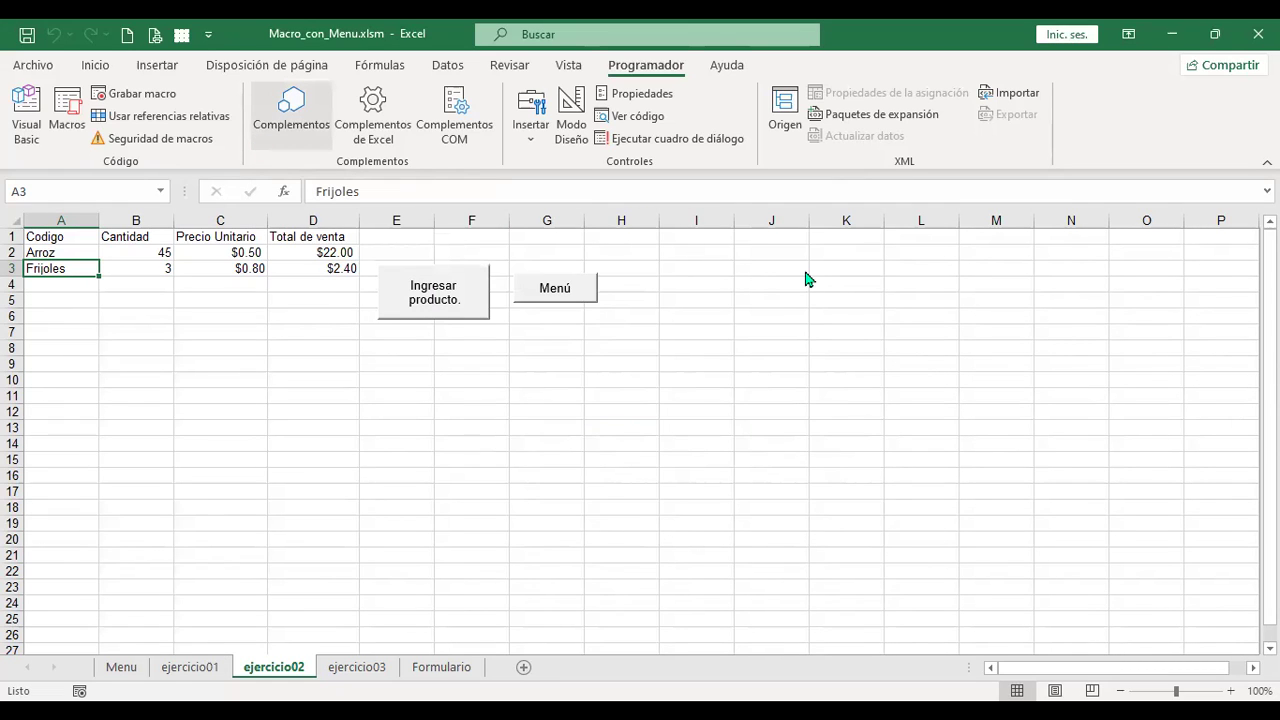
# In the VBA editor, check the names of the Producto, Cantidad, Precio Unitario, Total boxes and Guardar button.
pyautogui.hotkey('alt', 'F11')
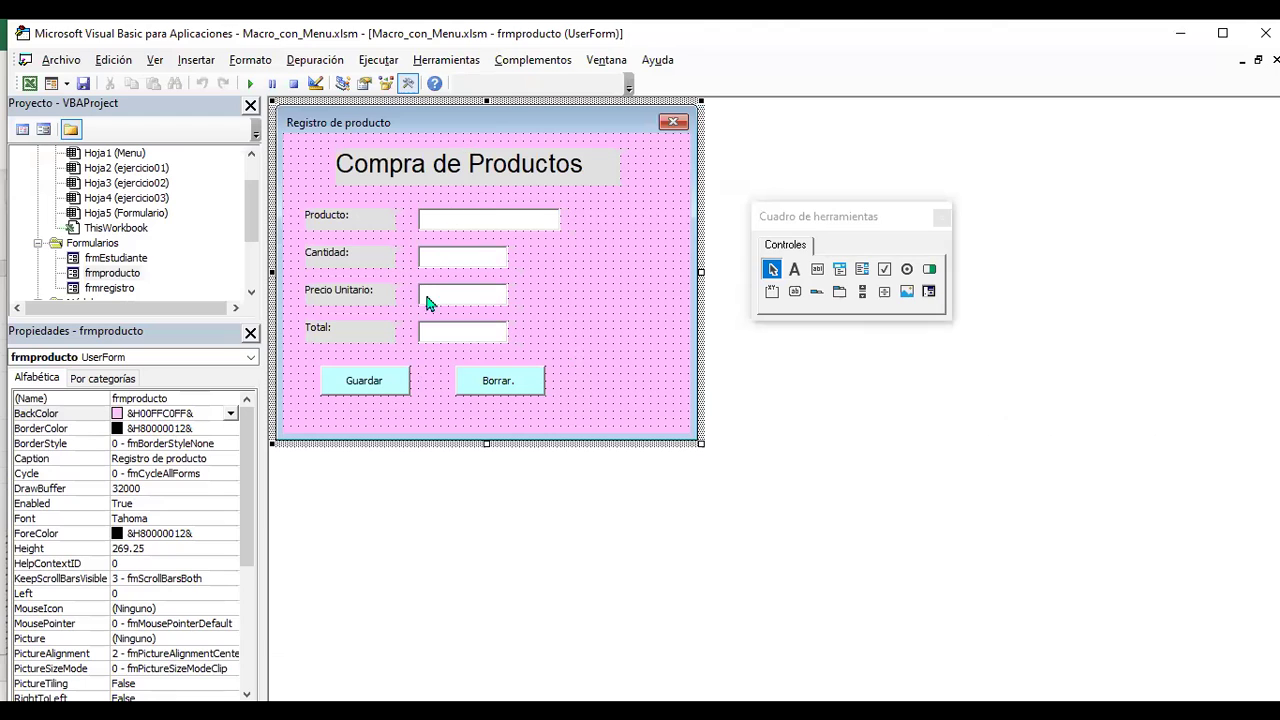
pyautogui.click(463, 230)
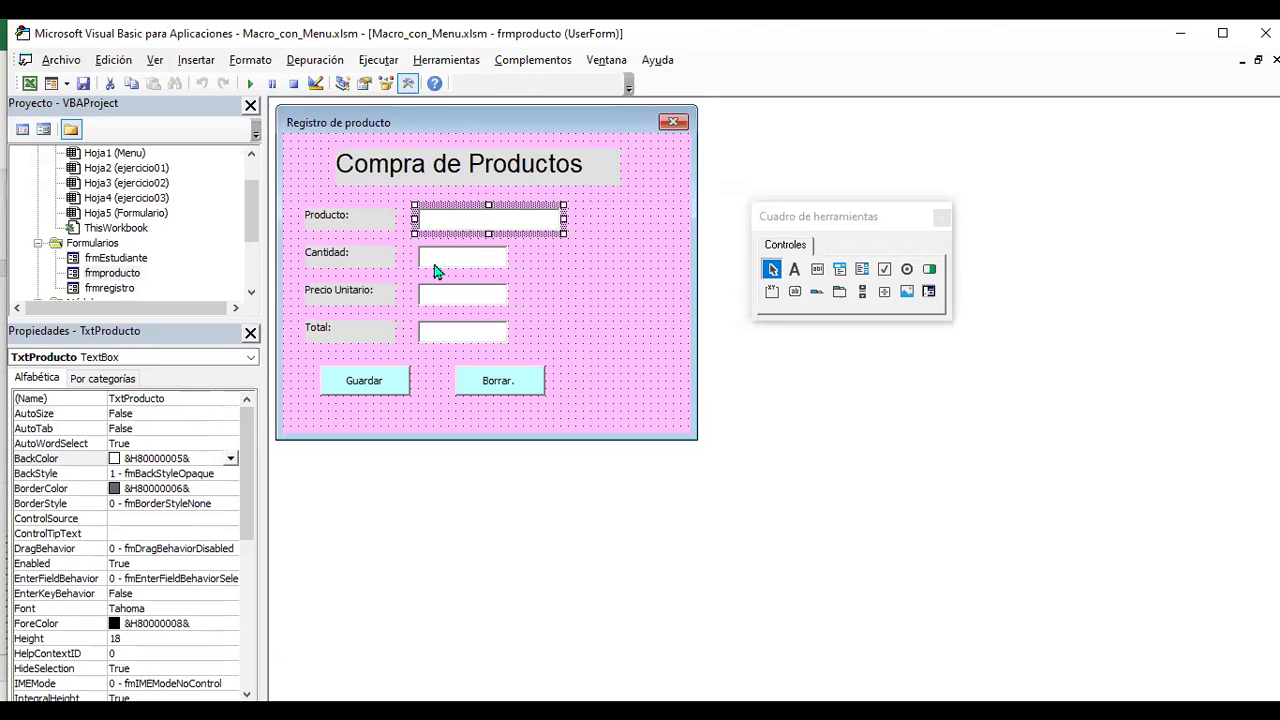
pyautogui.click(440, 264)
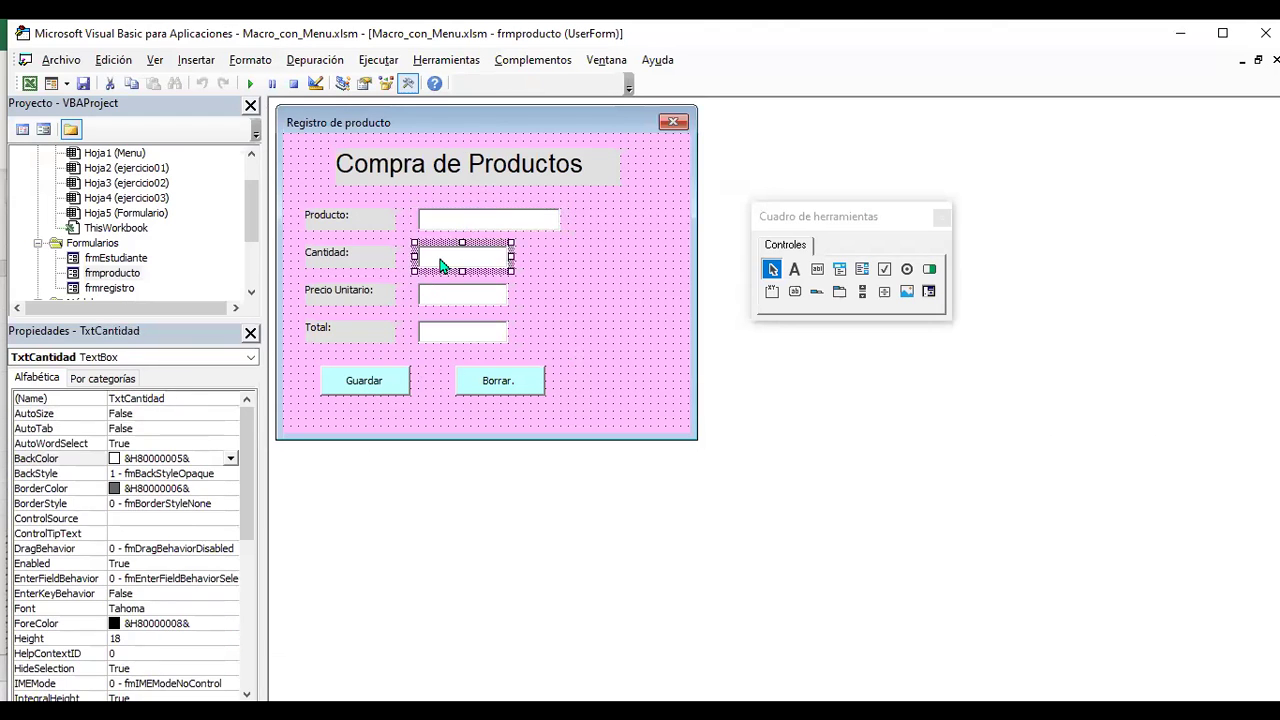
pyautogui.click(482, 296)
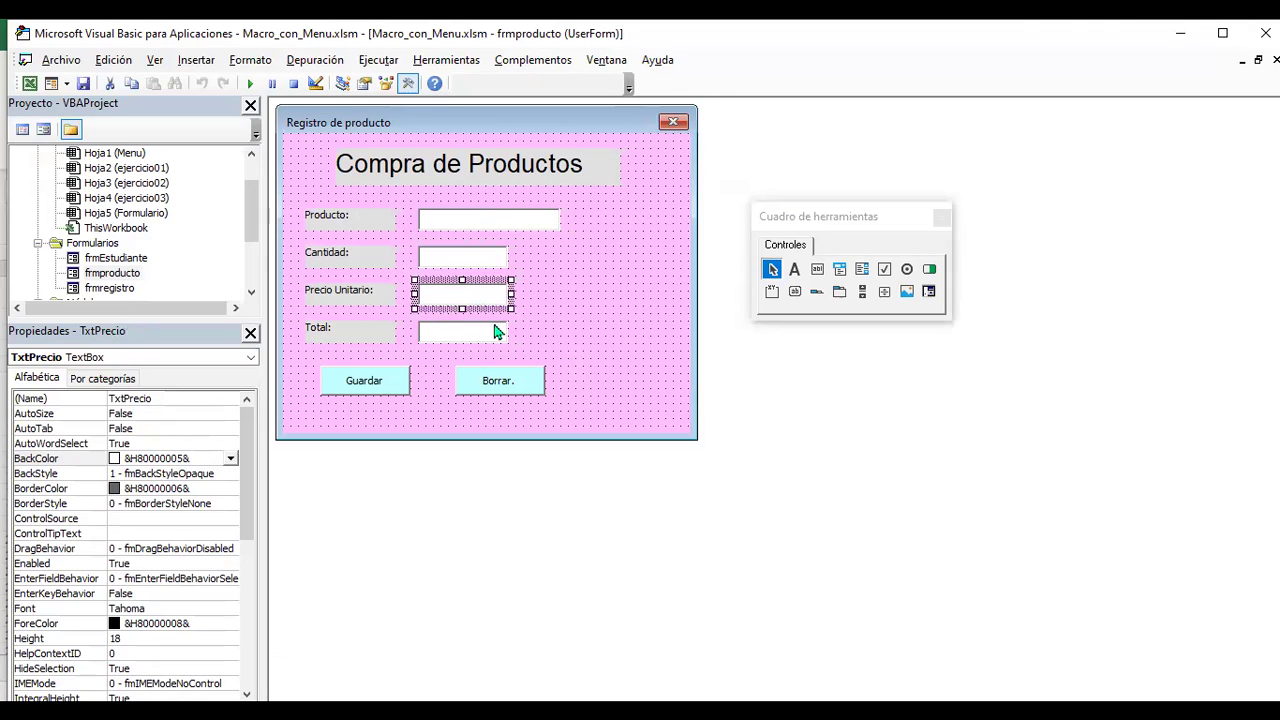
pyautogui.click(472, 336)
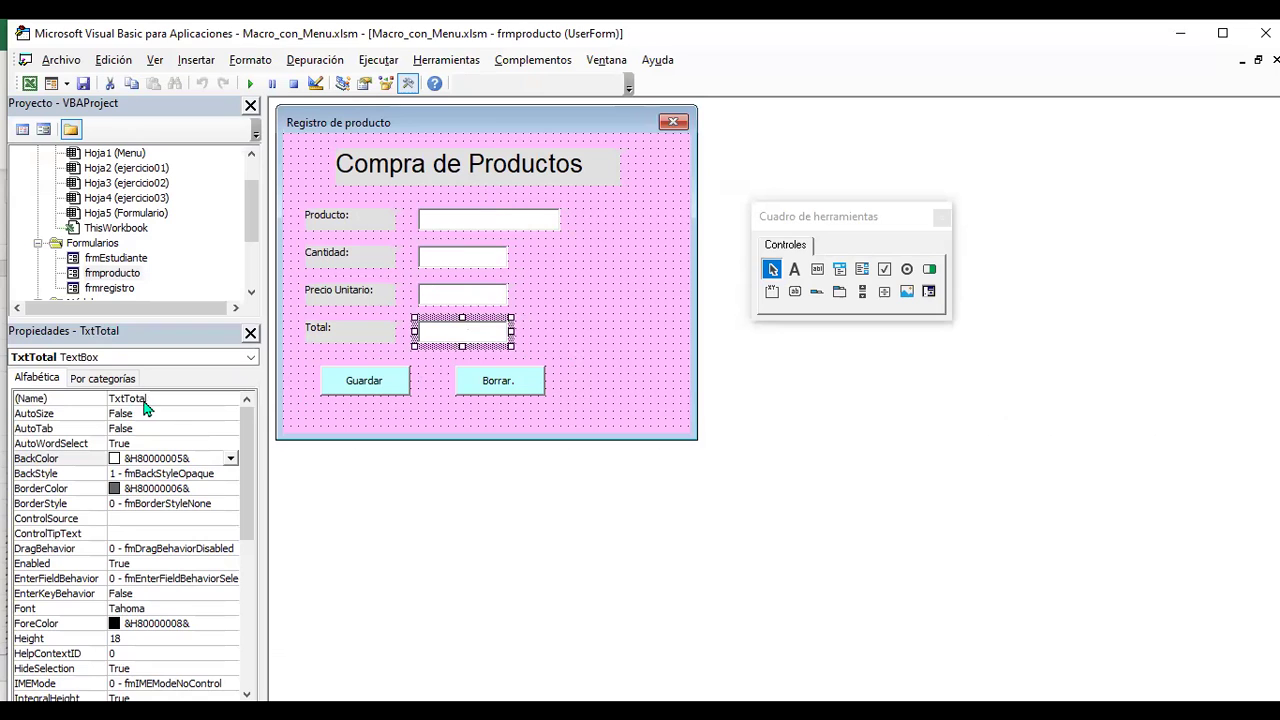
pyautogui.click(386, 390)
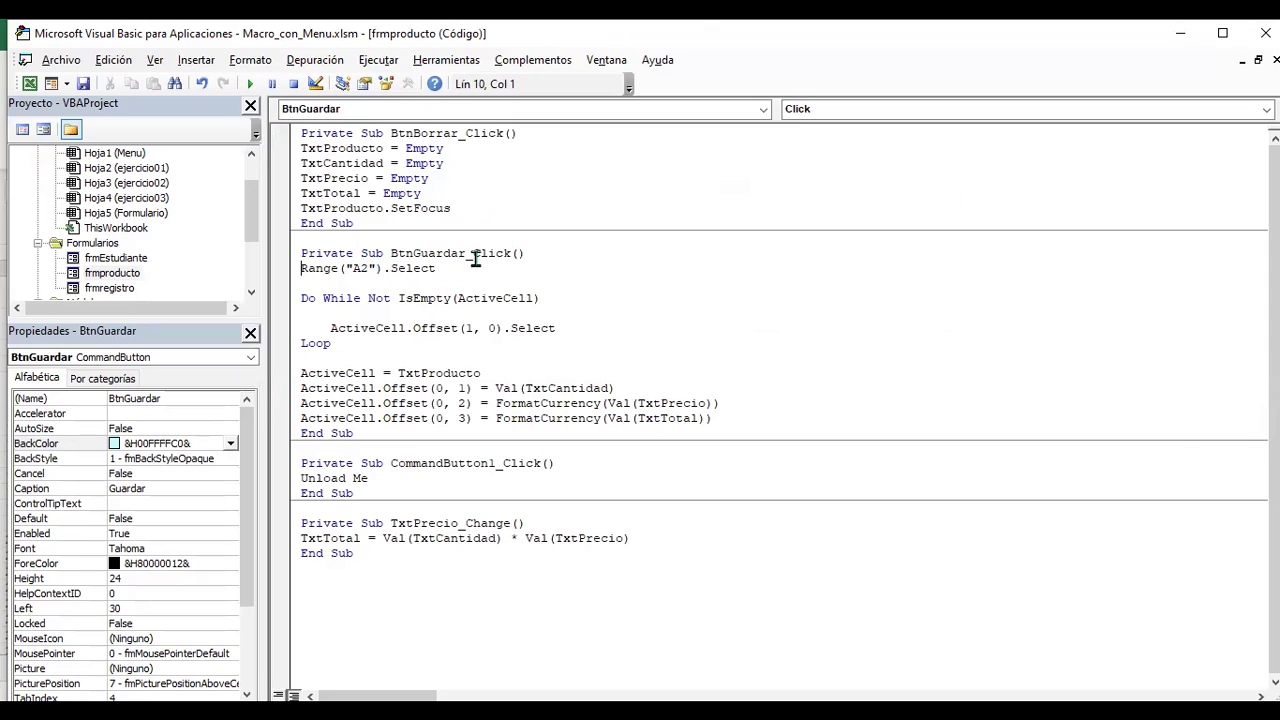
# Walk through BtnGuardar_Click: Range("A2"), the Do While loop, row offset and TxtProducto, TxtCantidad, total lines.
pyautogui.click(582, 290)
pyautogui.click(486, 266)
pyautogui.click(464, 328)
pyautogui.press('Left')
pyautogui.press('Left')
pyautogui.press('Left')
pyautogui.click(511, 374)
pyautogui.click(654, 386)
pyautogui.moveTo(528, 388); pyautogui.dragTo(612, 388)
pyautogui.click(642, 388)
pyautogui.click(563, 388)
pyautogui.click(720, 420)
# Review TxtPrecio_Change computing TxtTotal as TxtCantidad times TxtPrecio, then run the form.
pyautogui.click(553, 540)
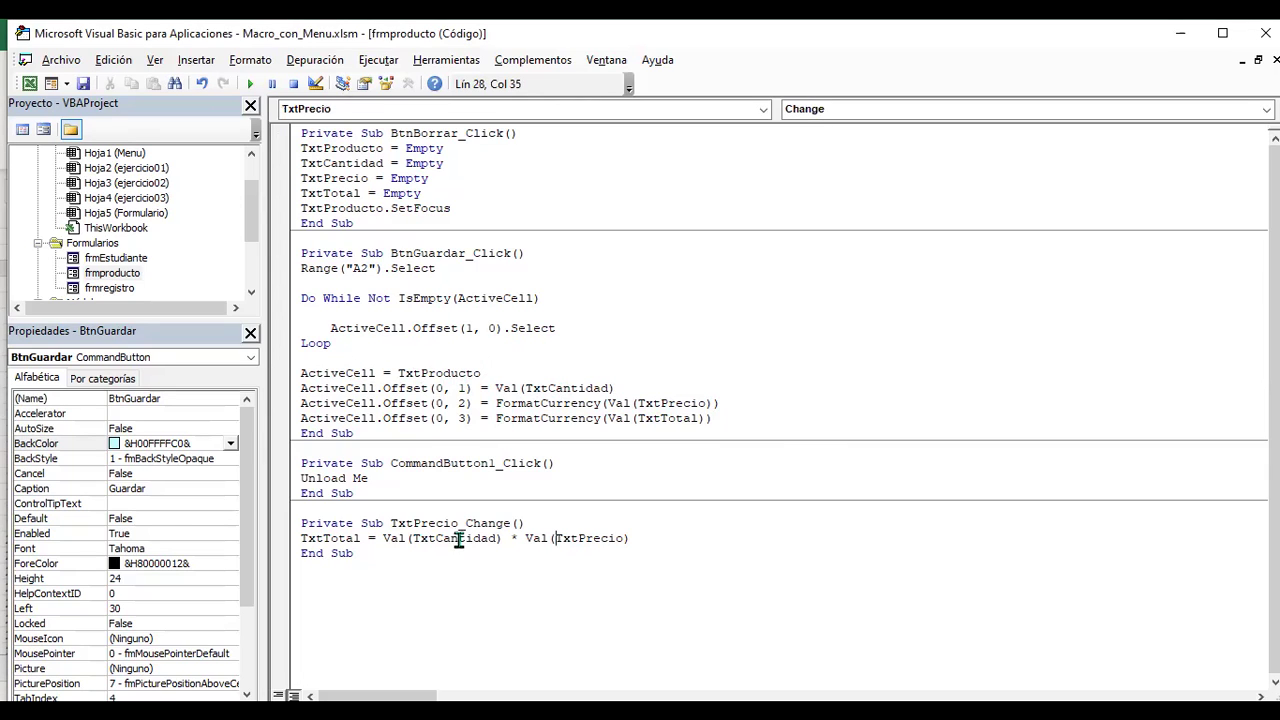
pyautogui.click(449, 538)
pyautogui.click(594, 538)
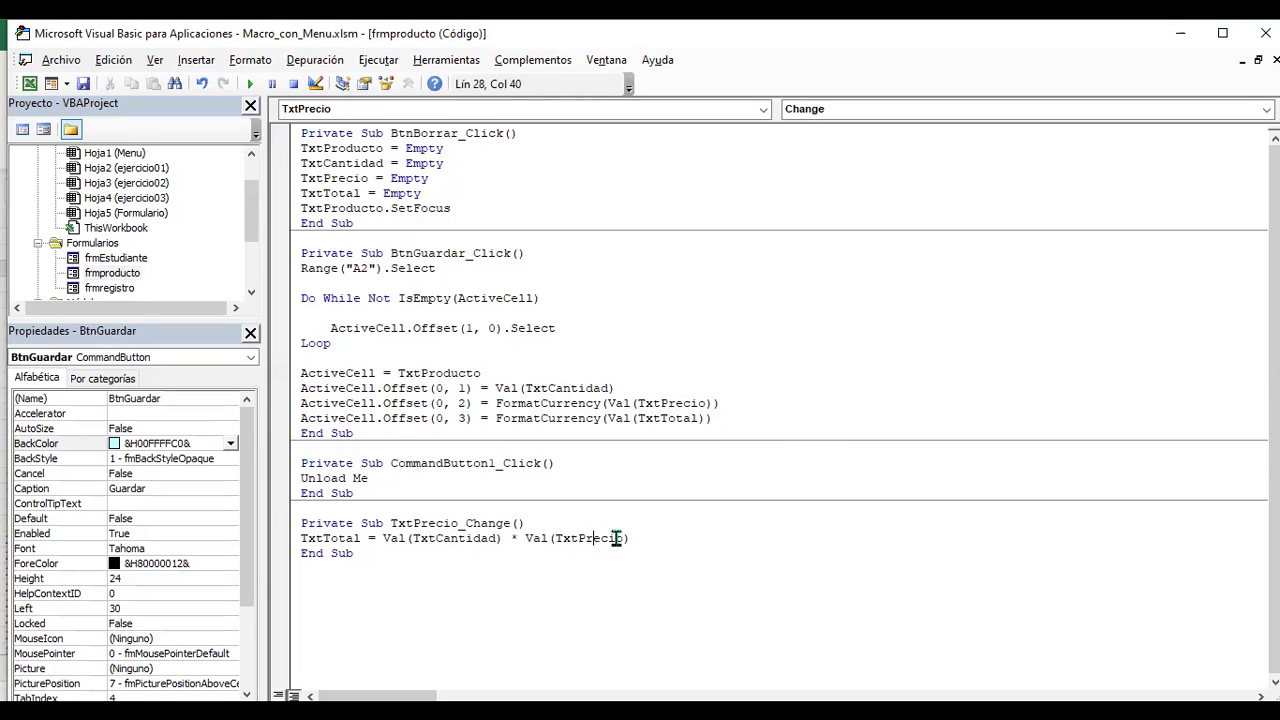
pyautogui.click(331, 538)
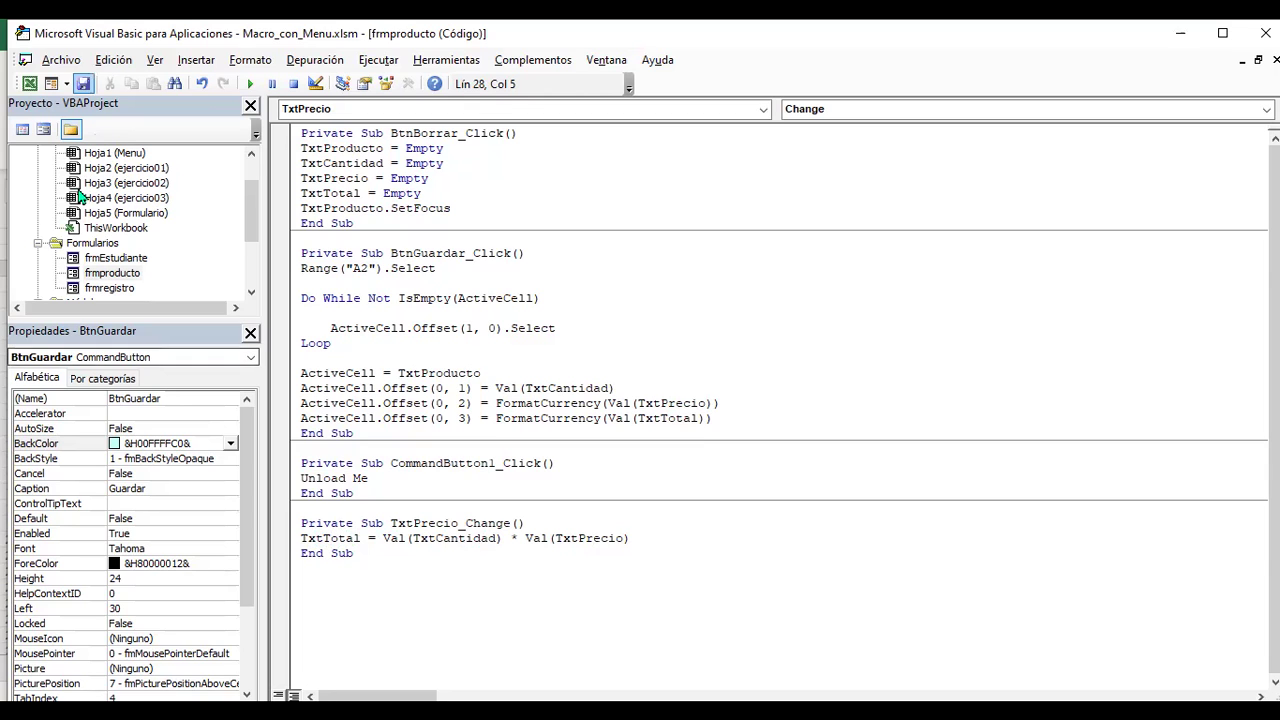
pyautogui.click(250, 84)
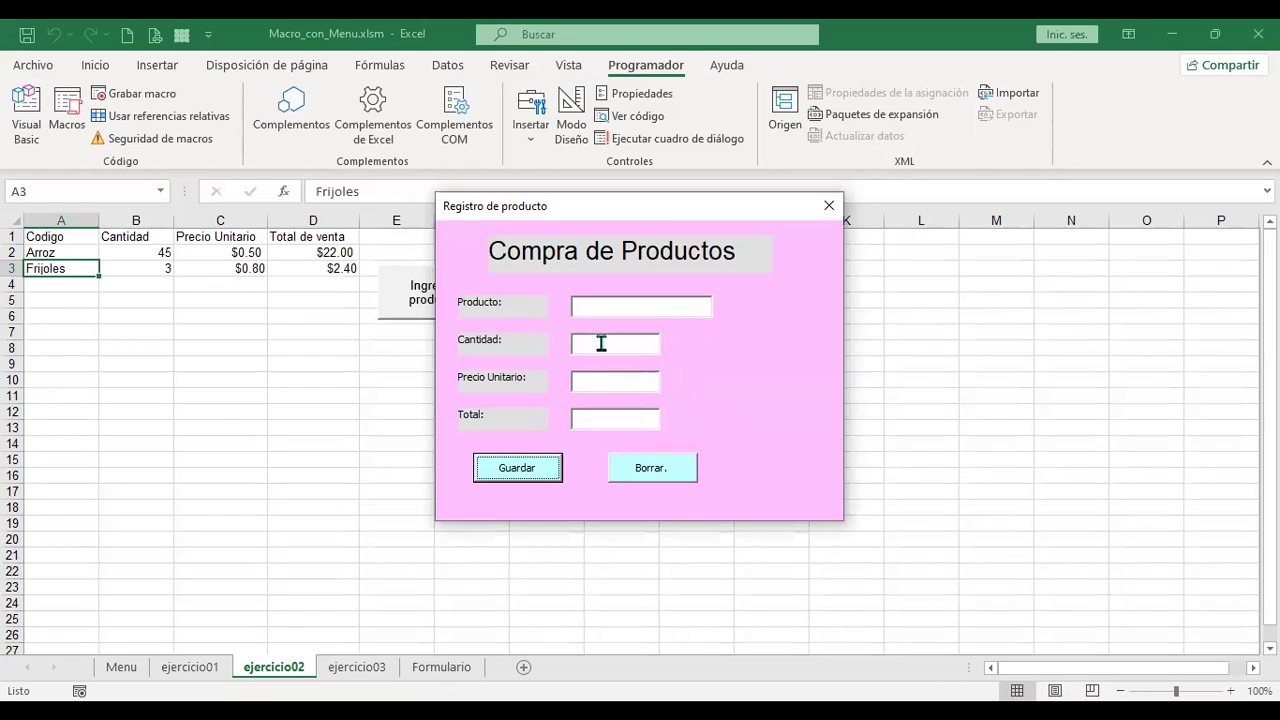
# Save an empty entry so row 4 gets 0, $0.00 and $0.00, then close the form.
pyautogui.click(543, 470)
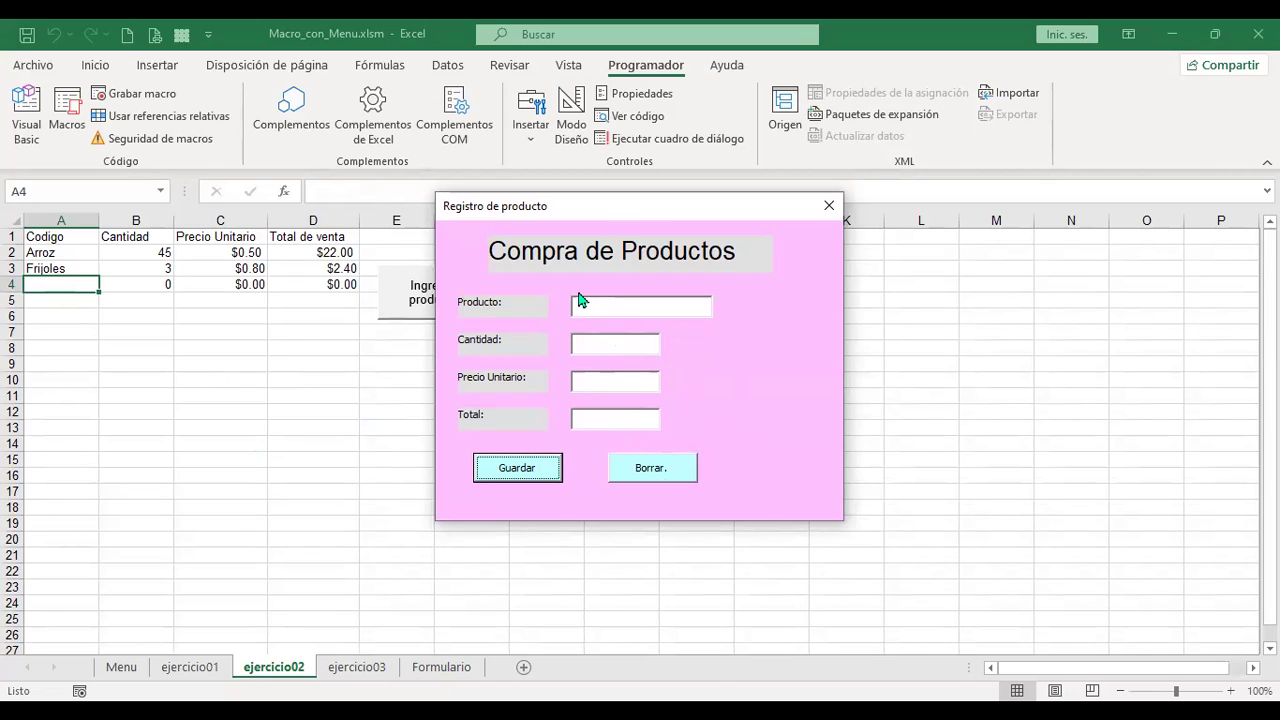
pyautogui.click(828, 207)
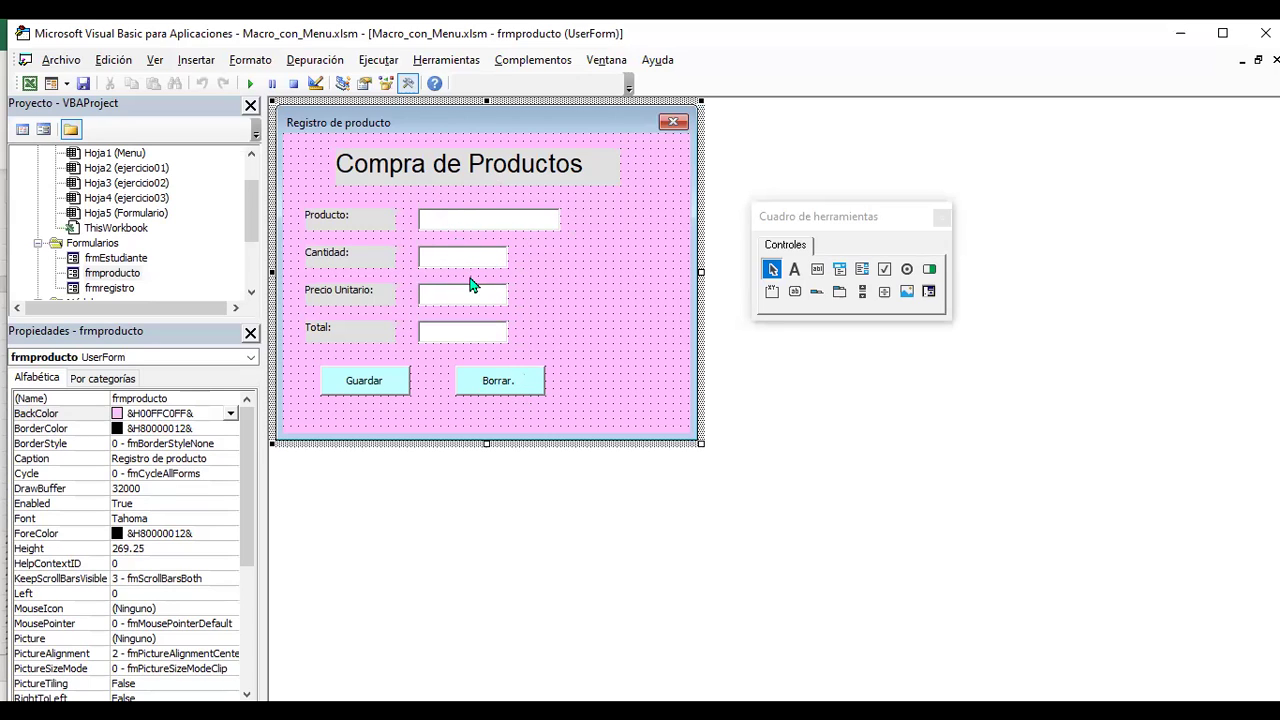
# Review BtnBorrar_Click's lines emptying each box and its TxtProducto.SetFocus call, then rerun the form.
pyautogui.doubleClick(508, 384)
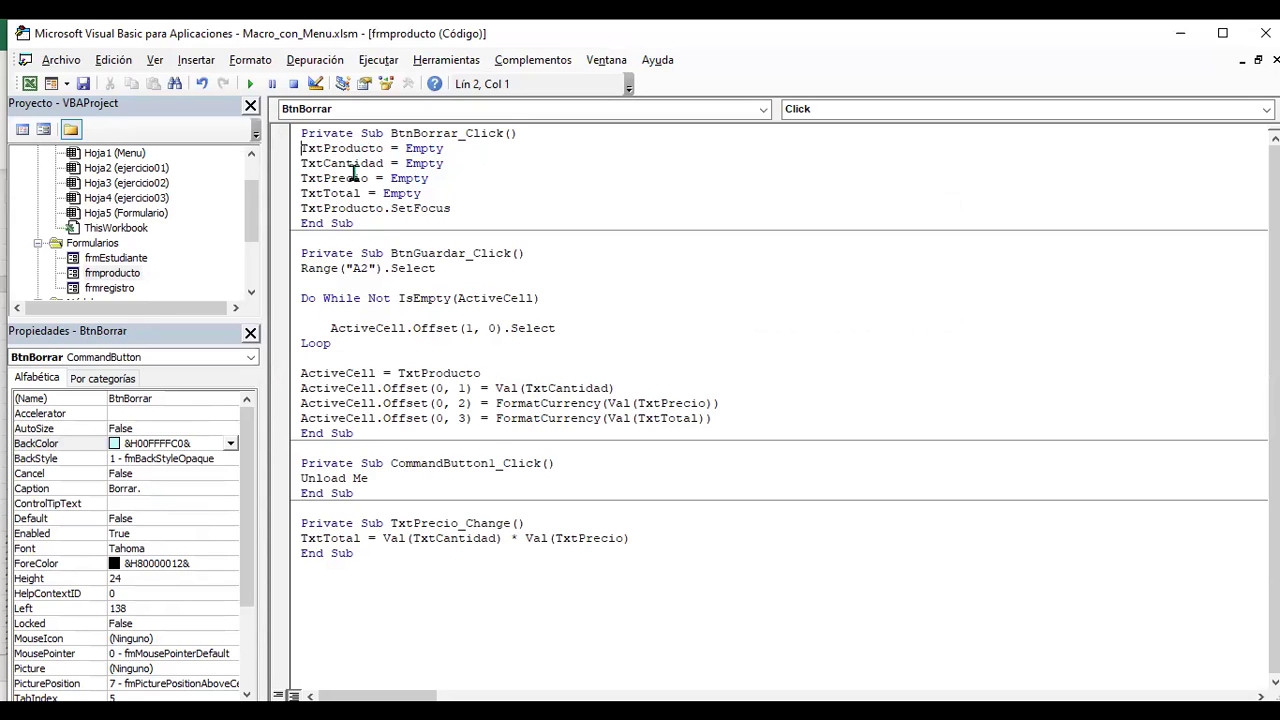
pyautogui.click(458, 148)
pyautogui.press('Down')
pyautogui.press('Down')
pyautogui.click(466, 208)
pyautogui.moveTo(396, 208); pyautogui.dragTo(447, 207)
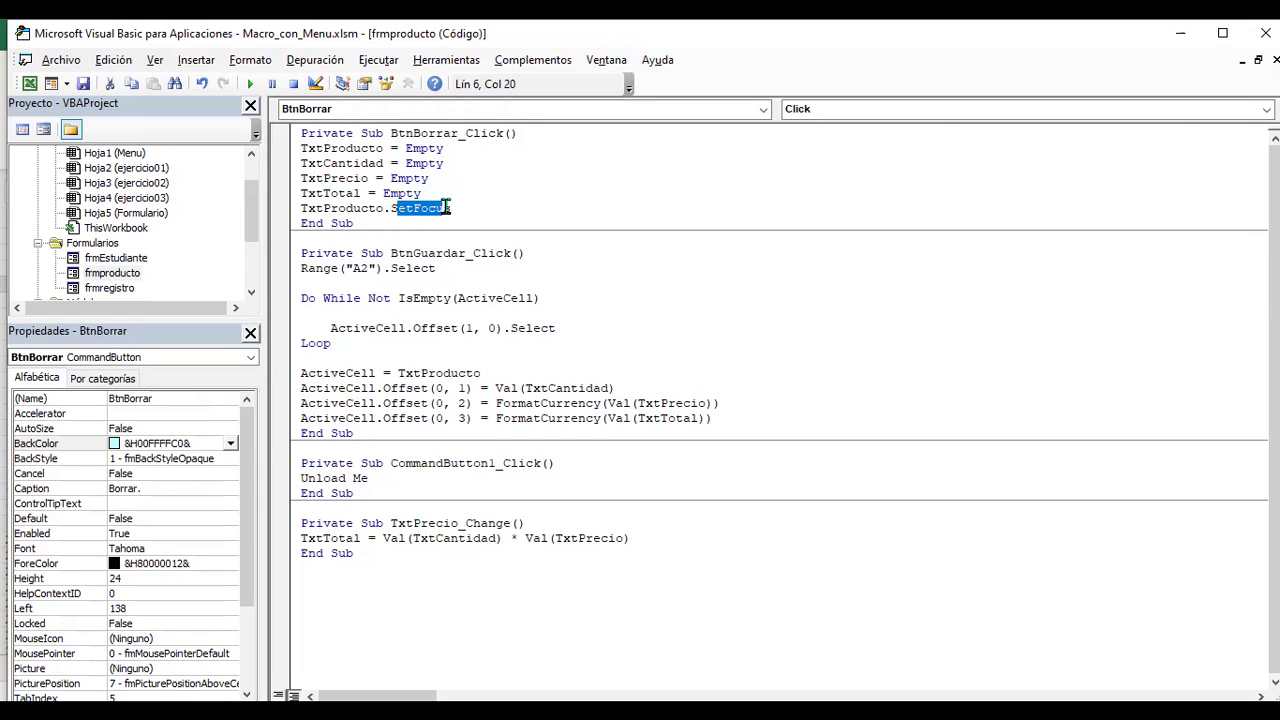
pyautogui.click(472, 207)
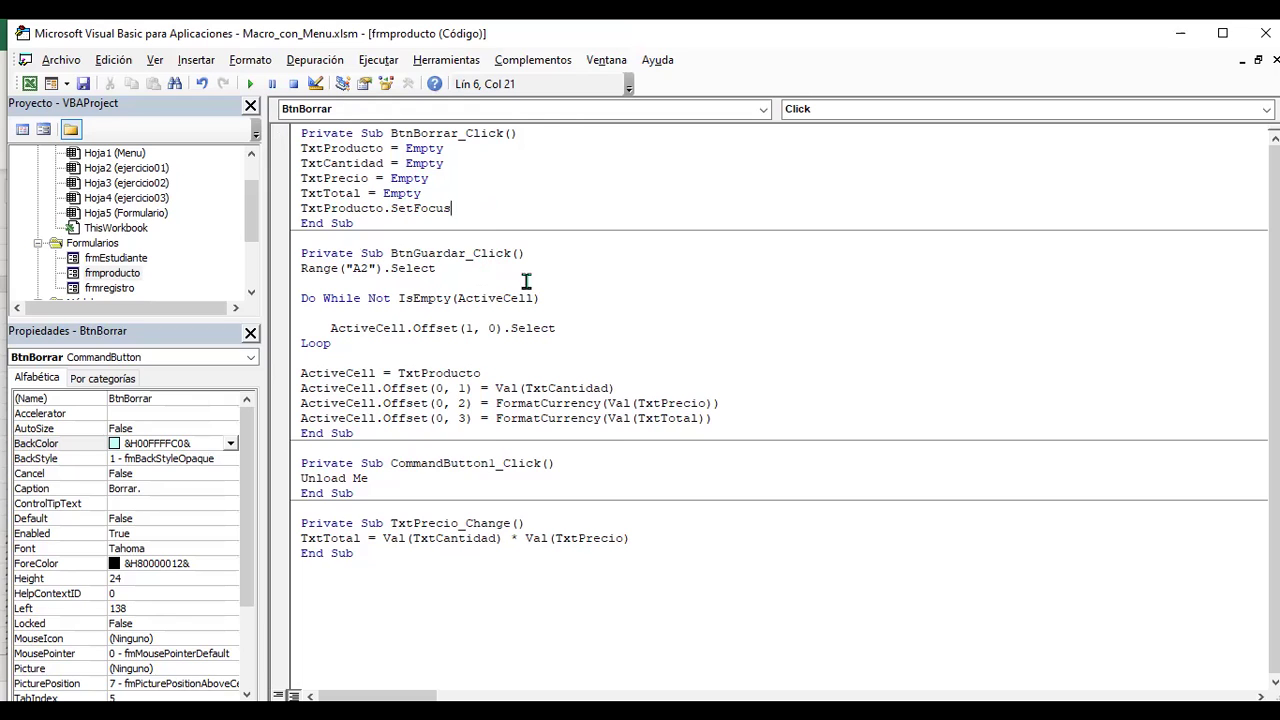
pyautogui.click(252, 84)
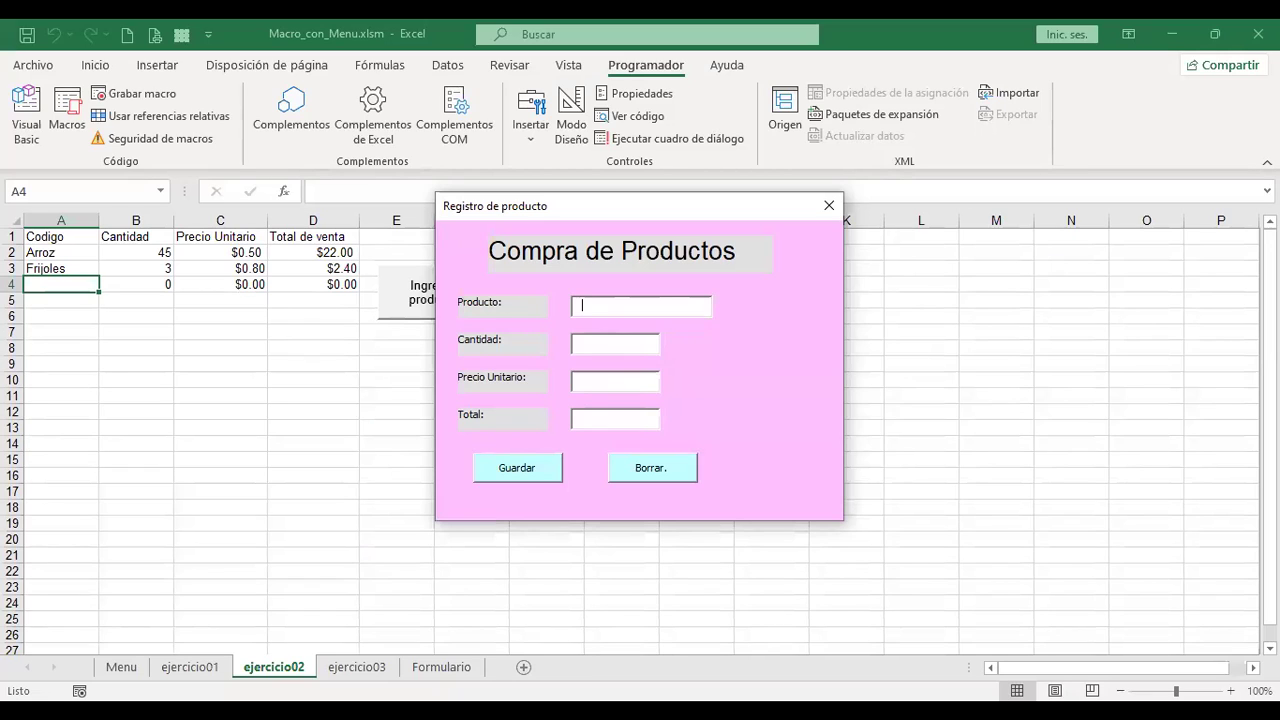
# Enter product Leche, quantity 5 and unit price 1.5 in the running form.
pyautogui.hotkey('alt', 'Tab')
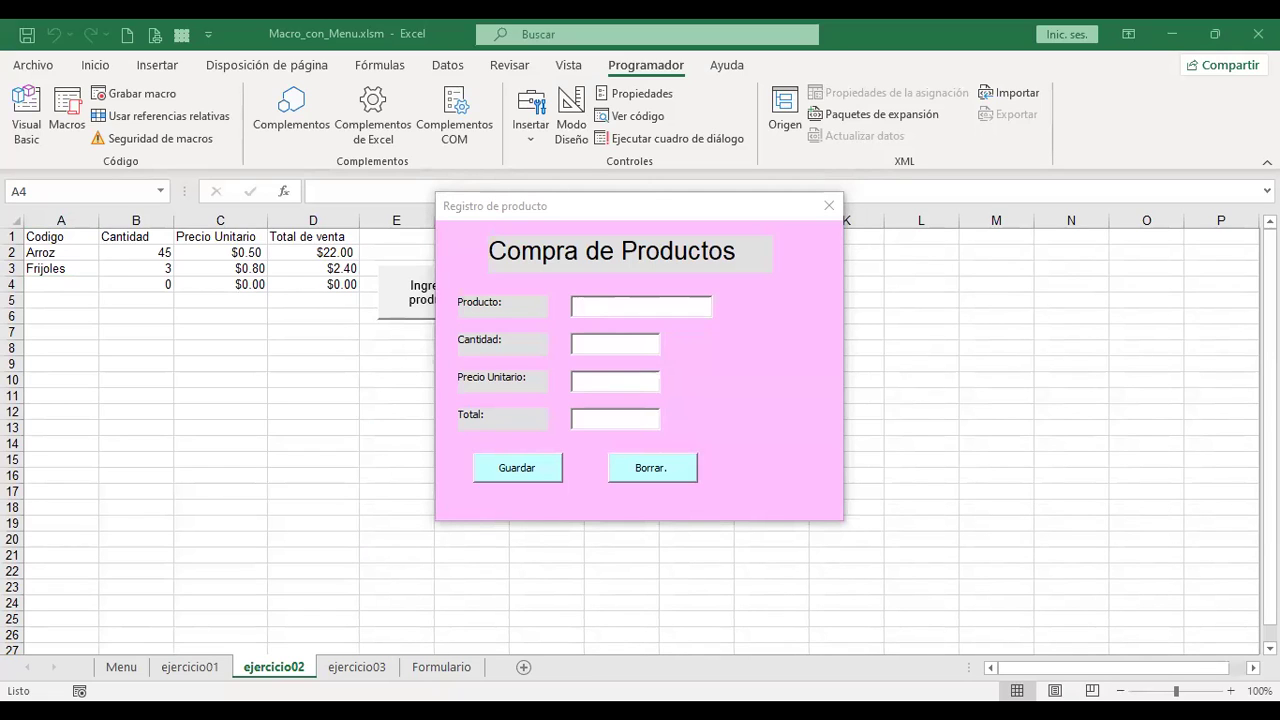
pyautogui.click(727, 300)
pyautogui.write('Hilda')
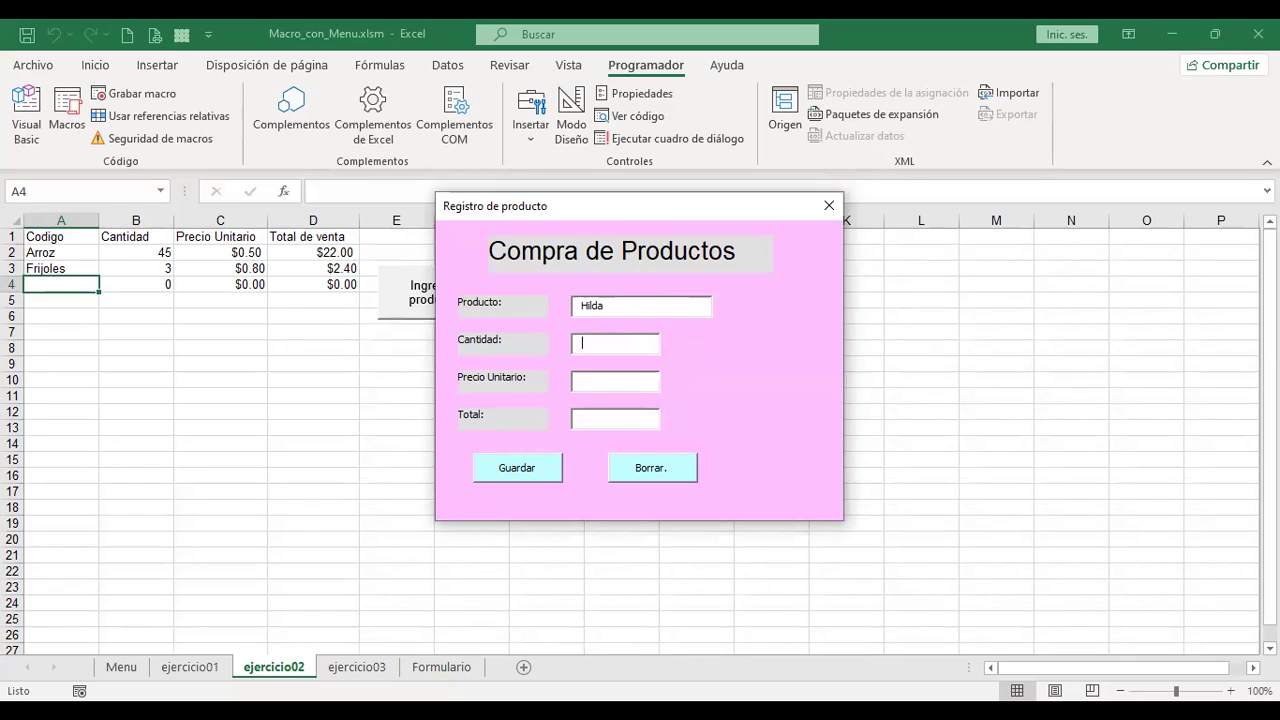
pyautogui.hotkey('shift', 'Tab')
pyautogui.write('Leche')
pyautogui.press('Tab')
pyautogui.write('5')
pyautogui.press('Tab')
pyautogui.write('1.5')
# Save the Leche entry to row 5, clear the fields and close the form.
pyautogui.click(525, 477)
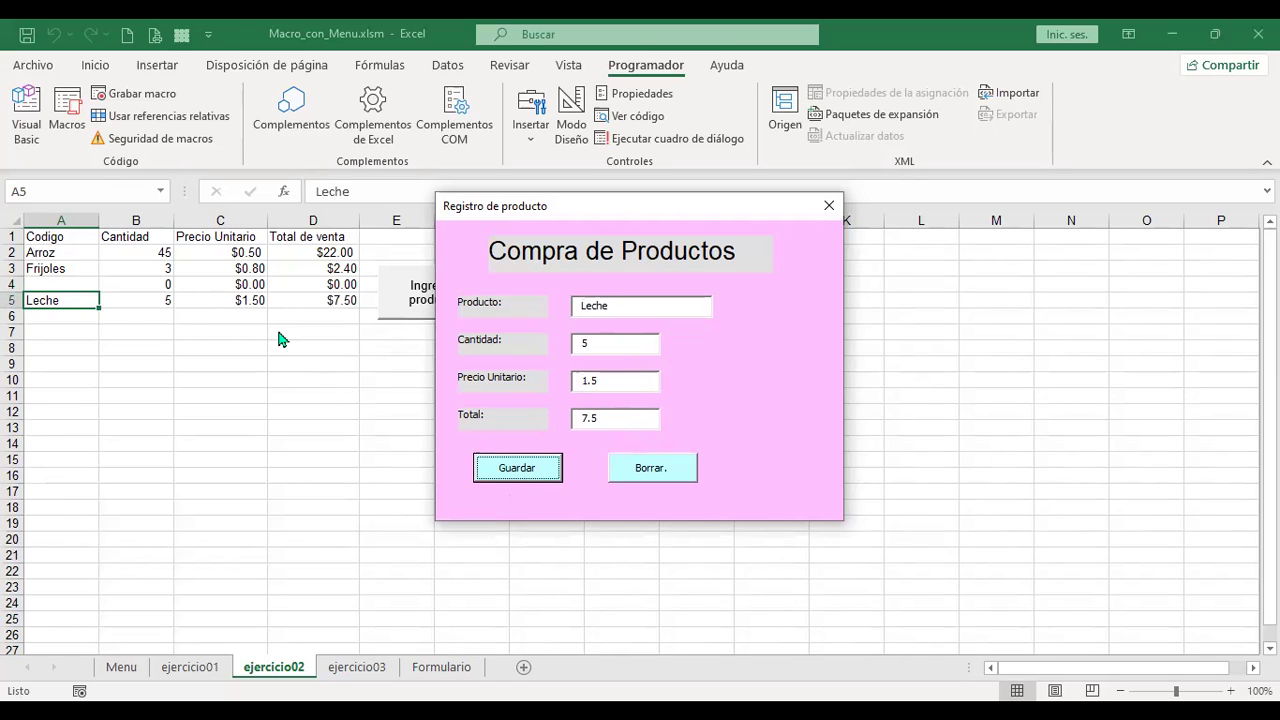
pyautogui.click(660, 475)
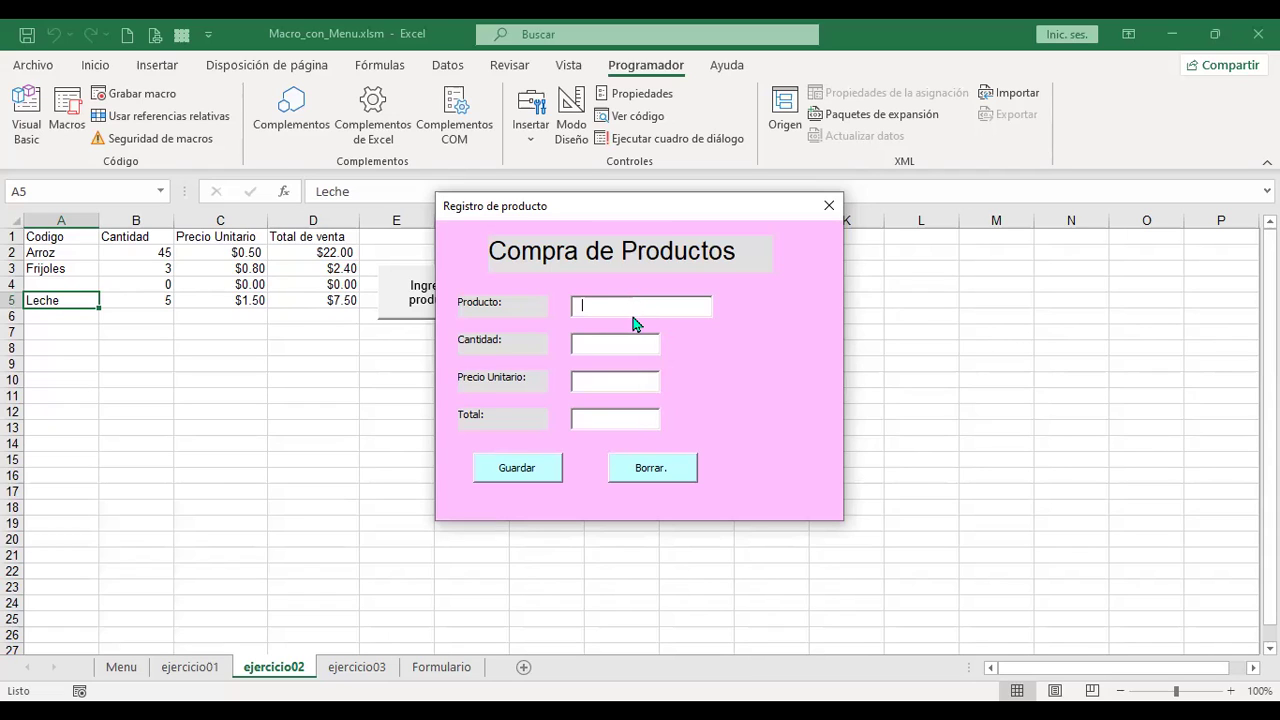
pyautogui.click(826, 206)
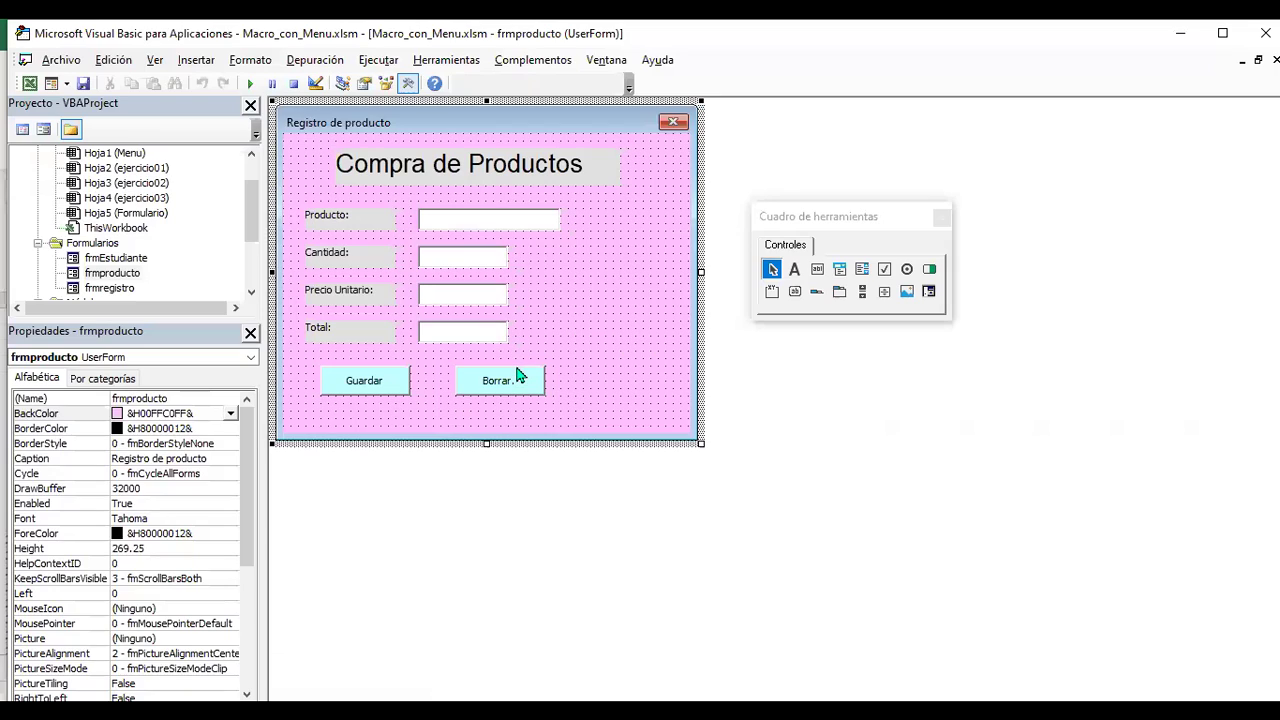
# Go over BtnBorrar_Click's Empty assignments for TxtProducto, TxtCantidad, TxtTotal and its TxtProducto.SetFocus line.
pyautogui.click(514, 363)
pyautogui.doubleClick(514, 365)
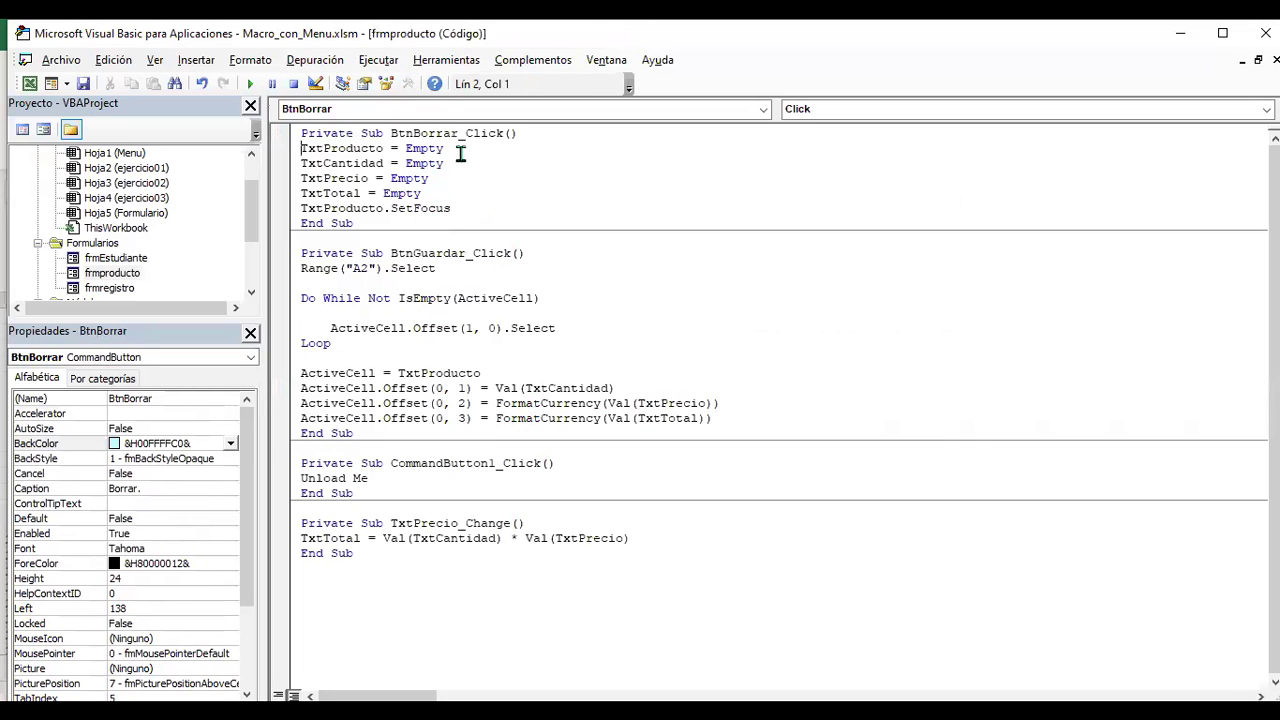
pyautogui.click(451, 133)
pyautogui.click(388, 148)
pyautogui.click(443, 163)
pyautogui.click(406, 193)
pyautogui.doubleClick(415, 207)
pyautogui.press('Up')
pyautogui.click(361, 208)
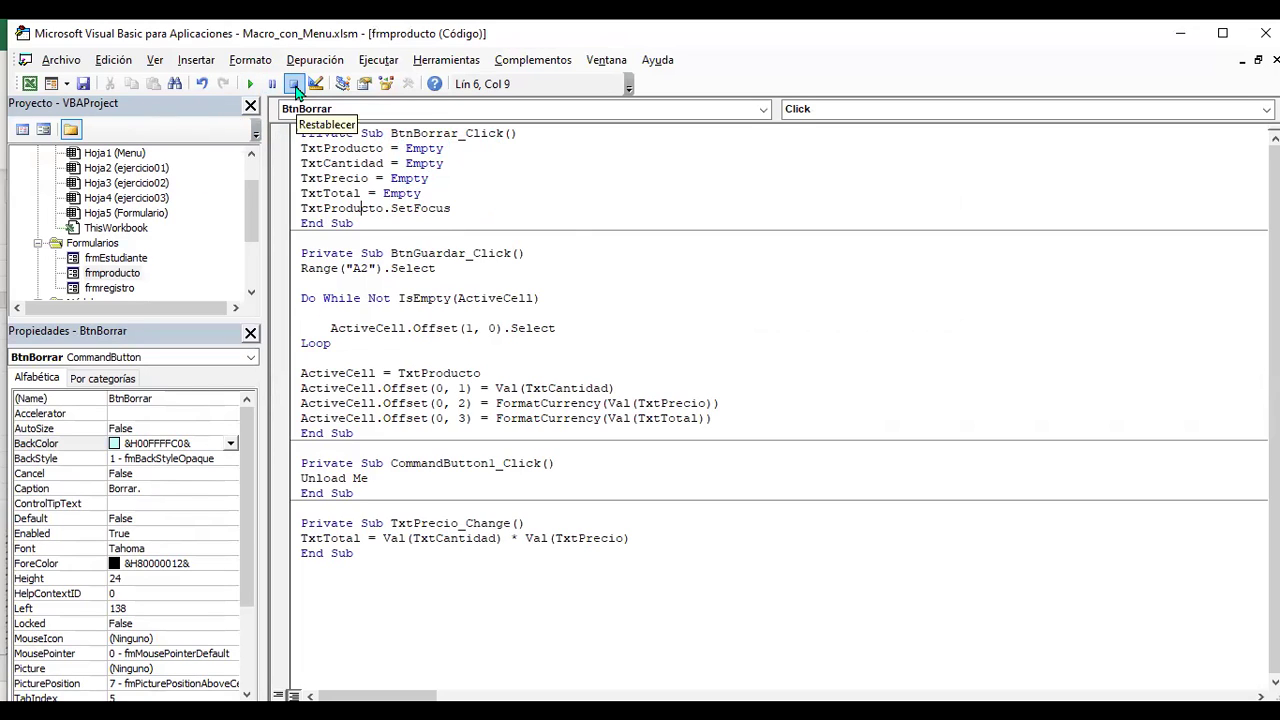
# Return to the workbook and switch to the ejercicio03 student sheet.
pyautogui.click(30, 84)
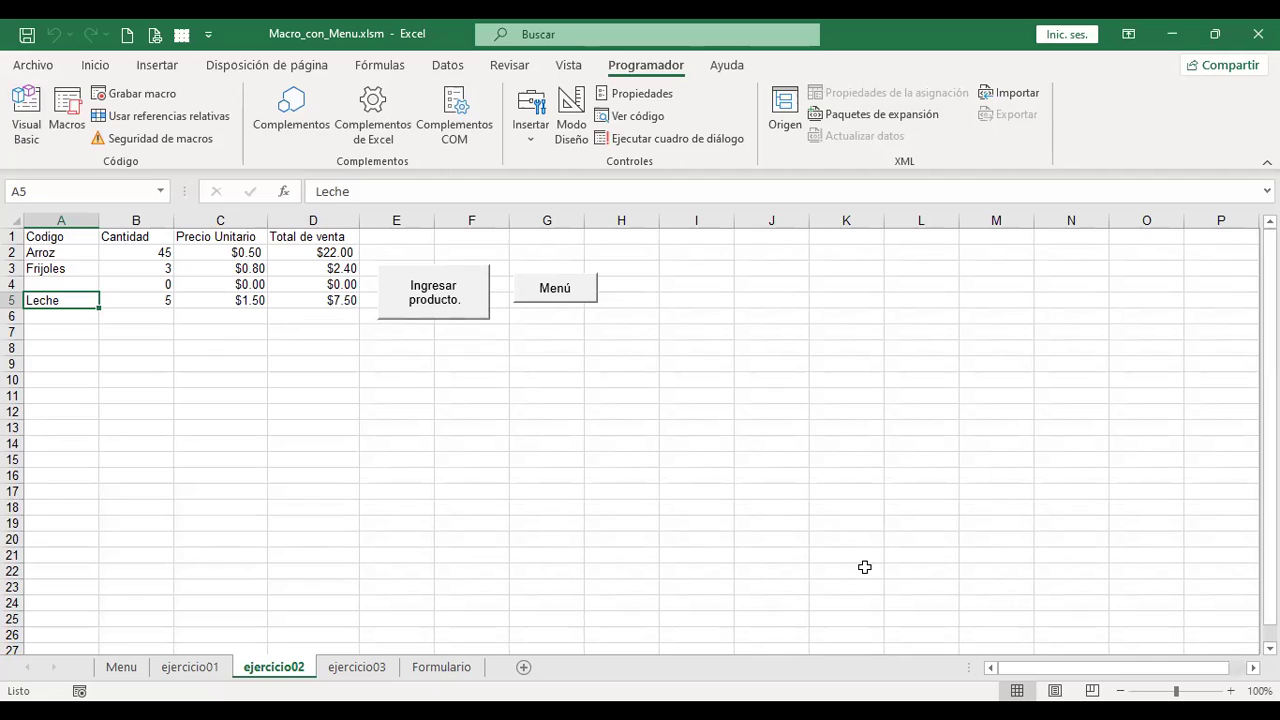
pyautogui.click(352, 670)
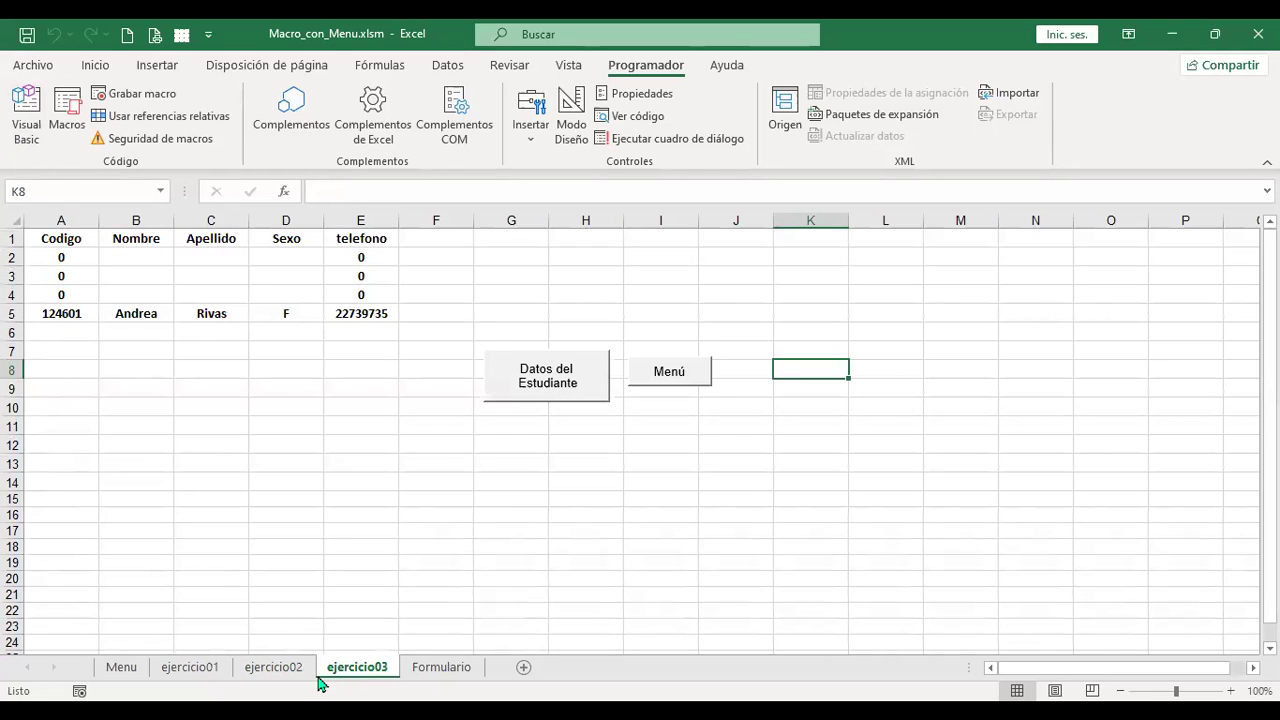
# Open the student form and enter code 1235, the student's first name, surname, sex M and phone number.
pyautogui.click(568, 395)
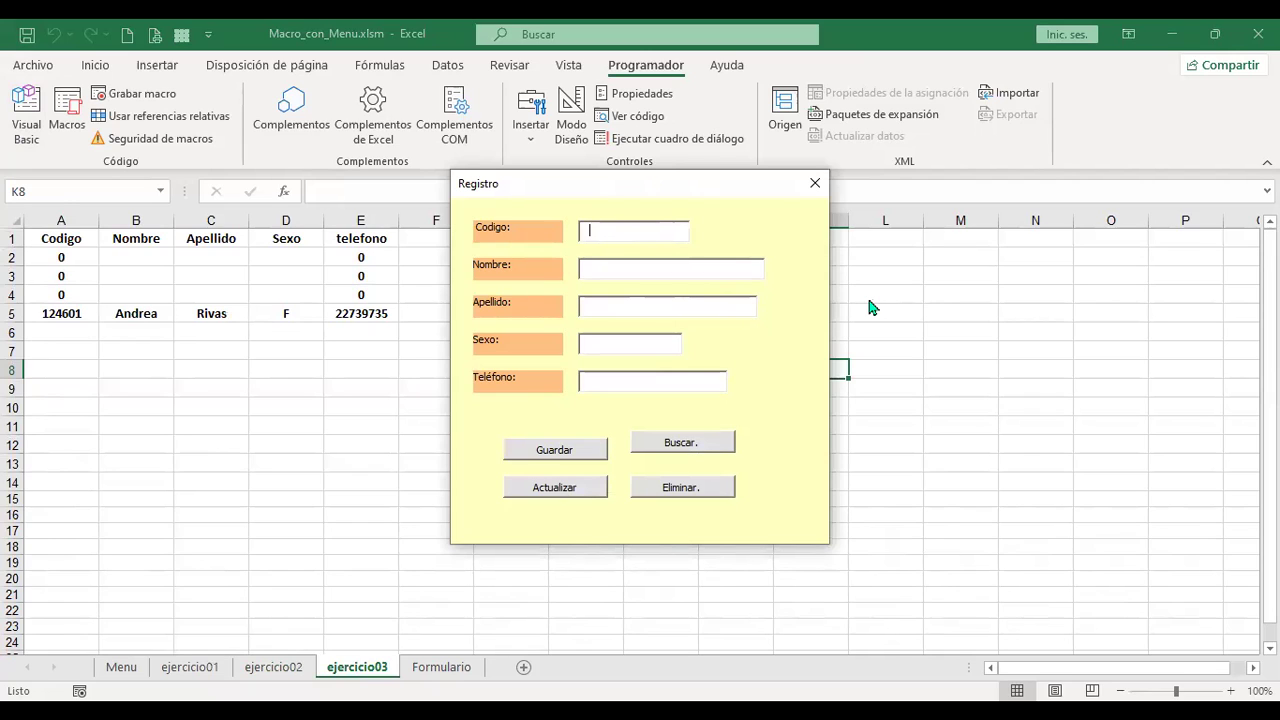
pyautogui.write('1235')
pyautogui.press('Tab')
pyautogui.press('Tab')
pyautogui.write('M')
pyautogui.press('Tab')
pyautogui.write('75754545')
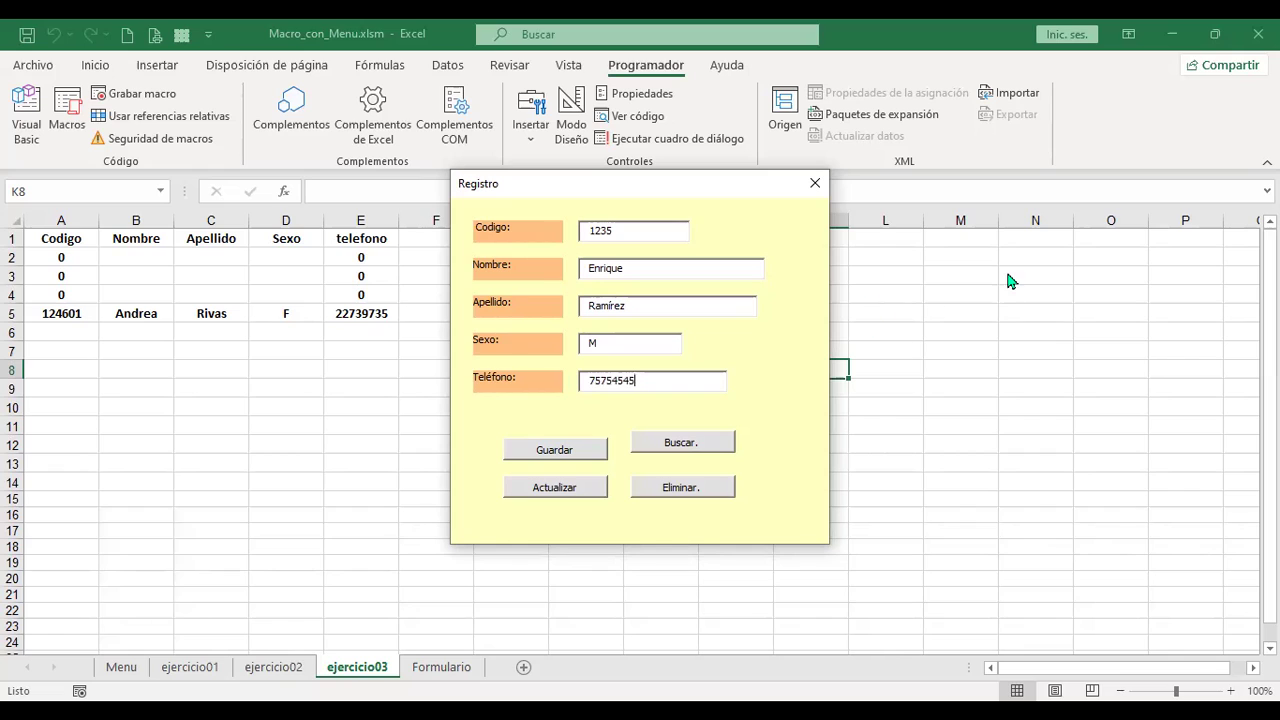
# Save the entered student as row 2 with Guardar, delete that row with Eliminar, and close Registro.
pyautogui.click(566, 455)
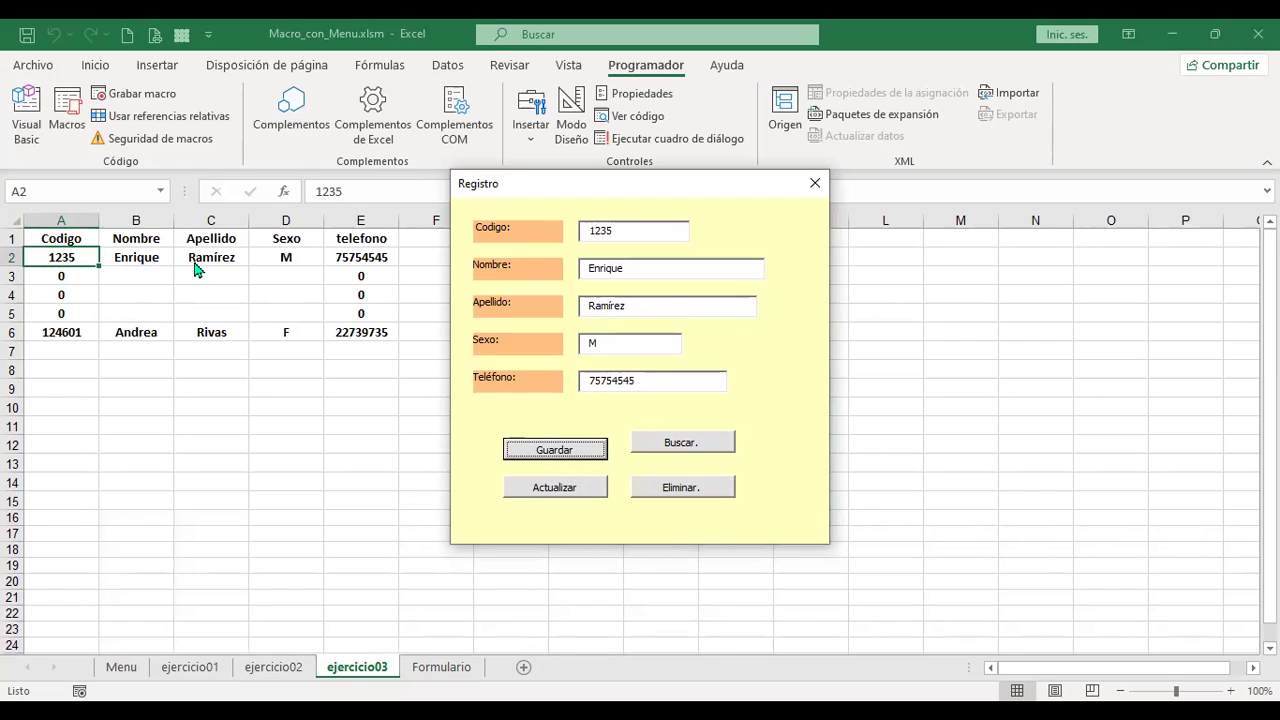
pyautogui.click(722, 497)
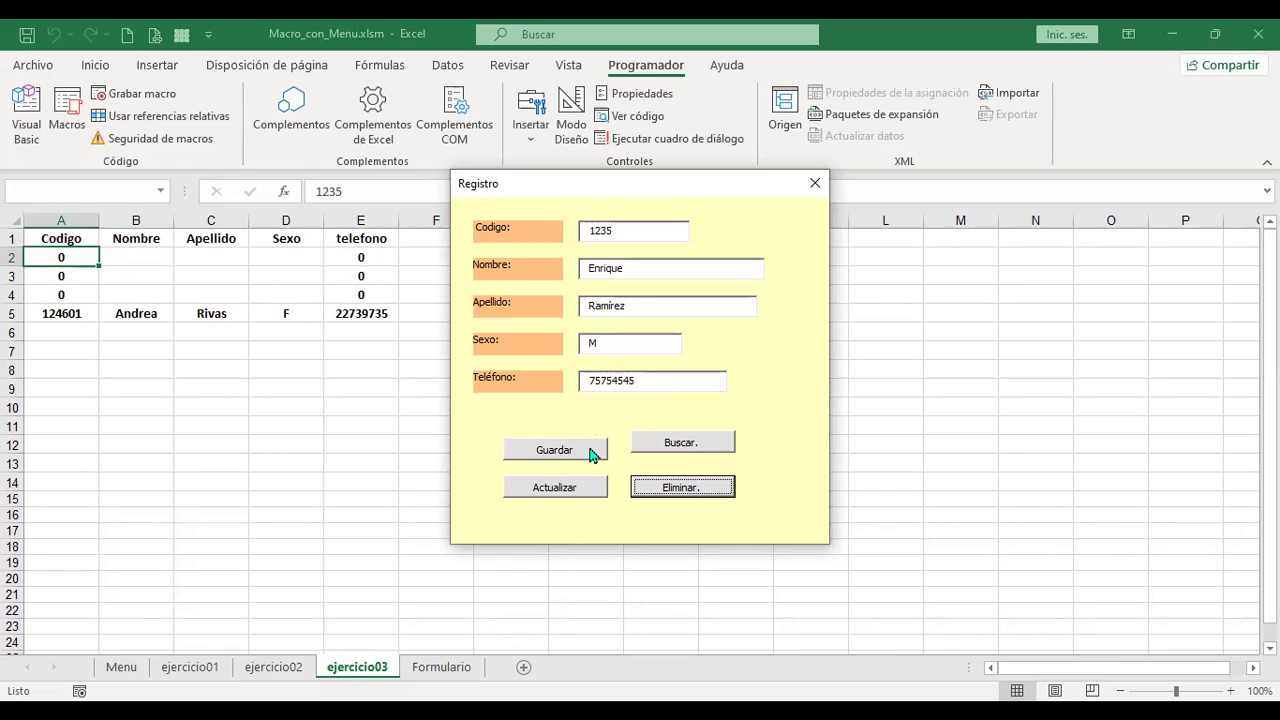
pyautogui.click(818, 181)
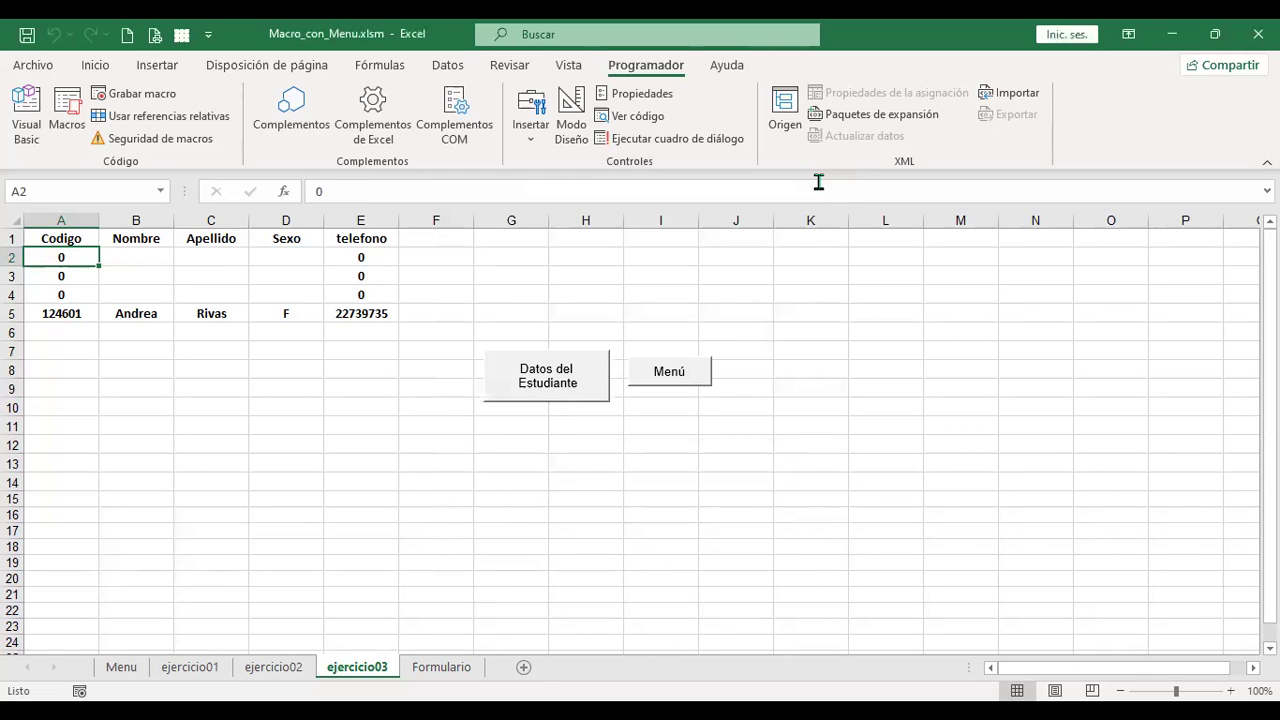
pyautogui.hotkey('alt', 'F11')
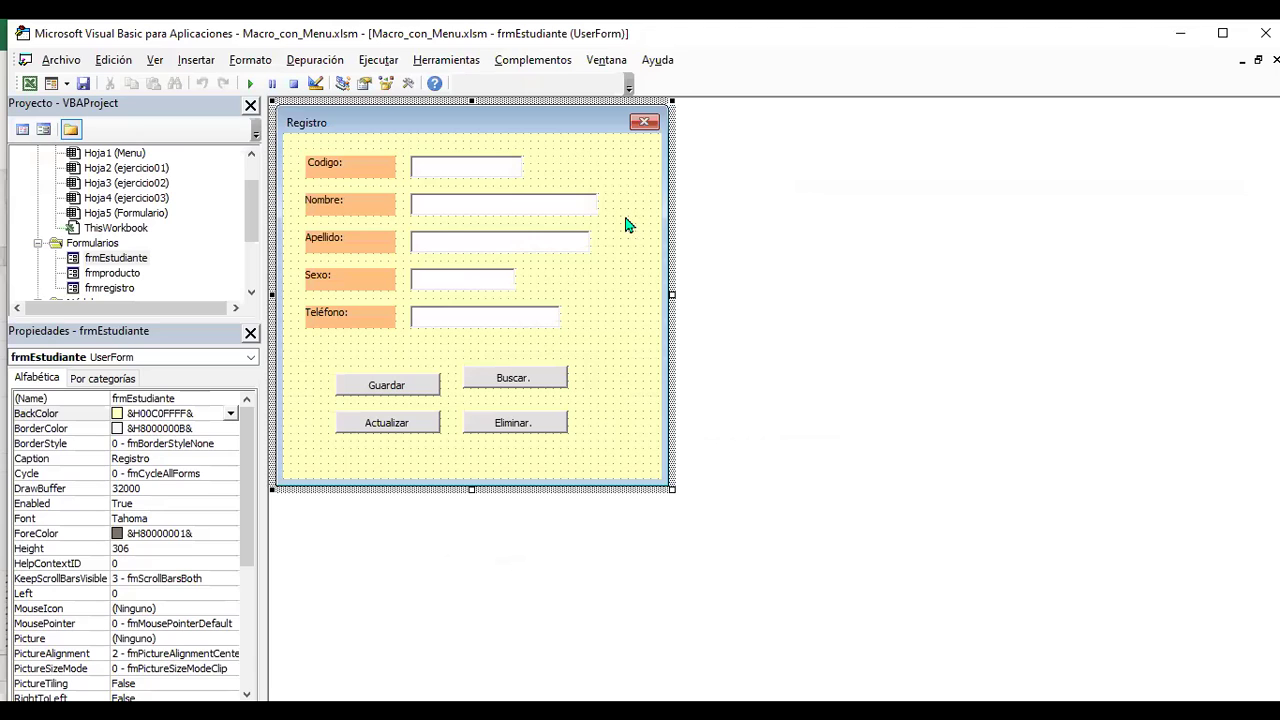
pyautogui.click(410, 389)
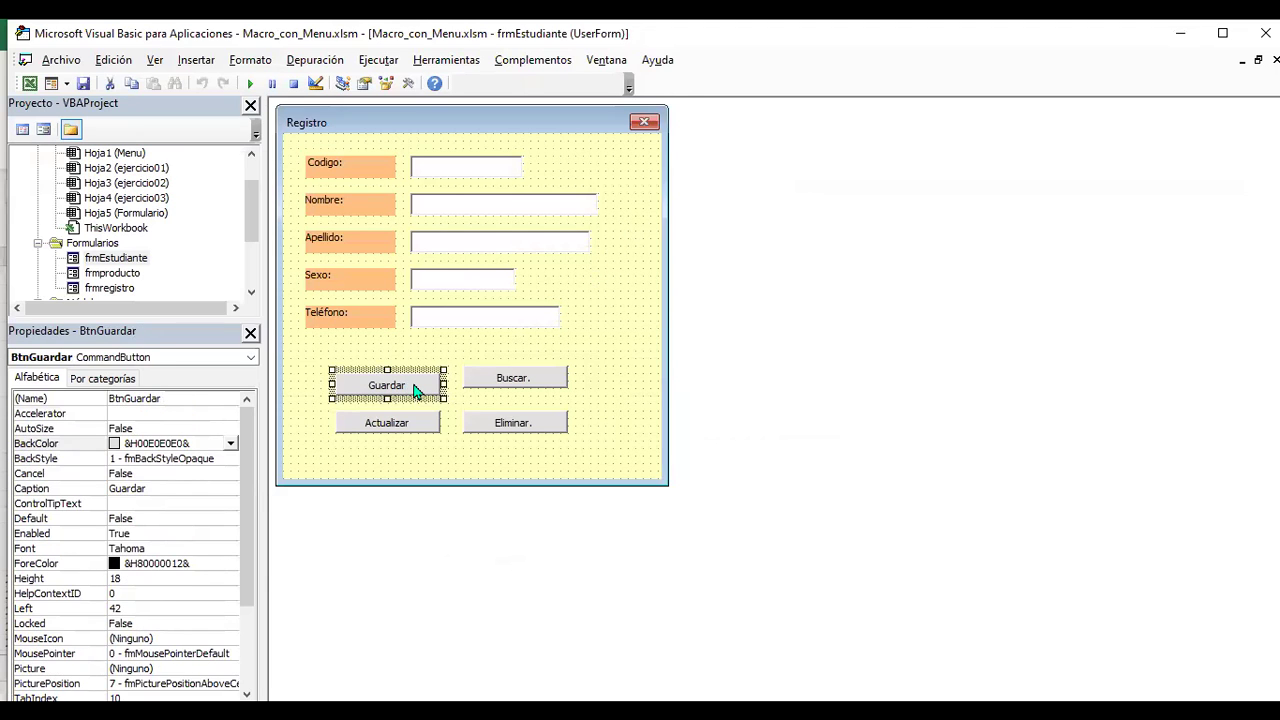
pyautogui.doubleClick(415, 389)
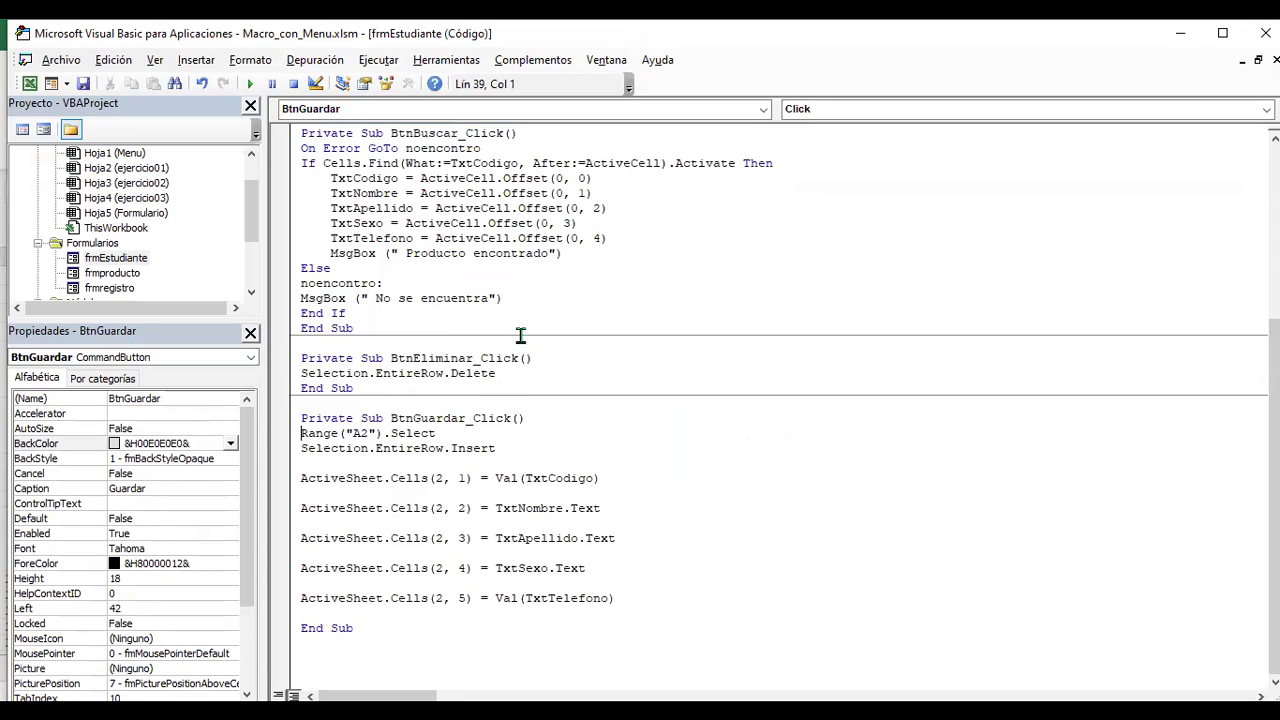
pyautogui.click(509, 445)
pyautogui.click(361, 433)
pyautogui.click(443, 480)
pyautogui.click(441, 536)
pyautogui.click(466, 479)
pyautogui.doubleClick(463, 538)
pyautogui.doubleClick(463, 568)
pyautogui.click(620, 552)
pyautogui.click(661, 507)
pyautogui.click(388, 641)
pyautogui.click(28, 86)
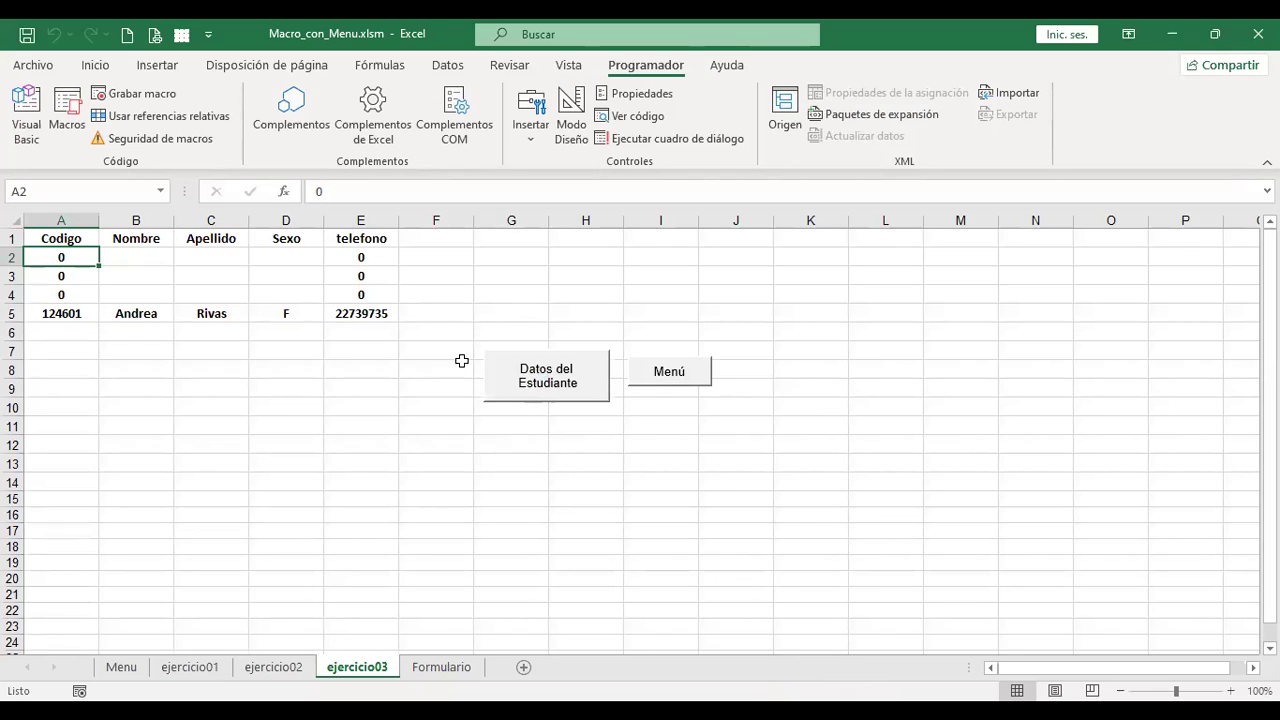
pyautogui.click(559, 387)
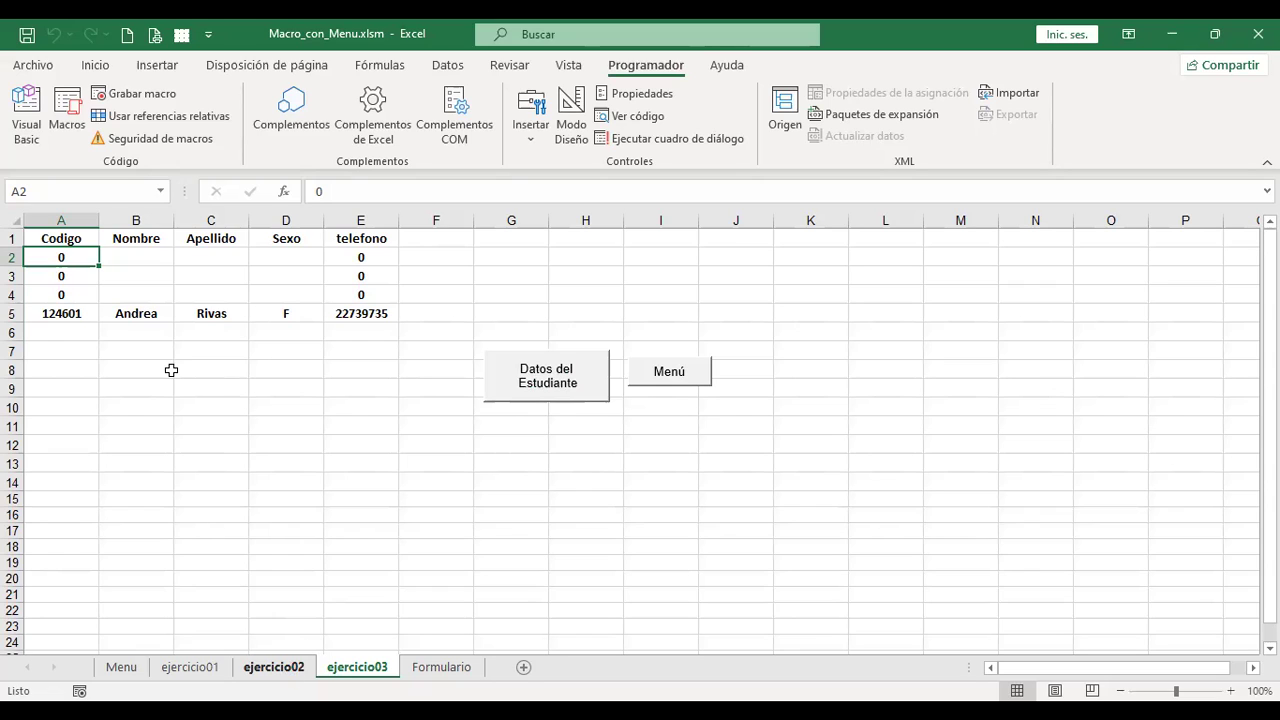
pyautogui.moveTo(13, 257); pyautogui.dragTo(7, 277)
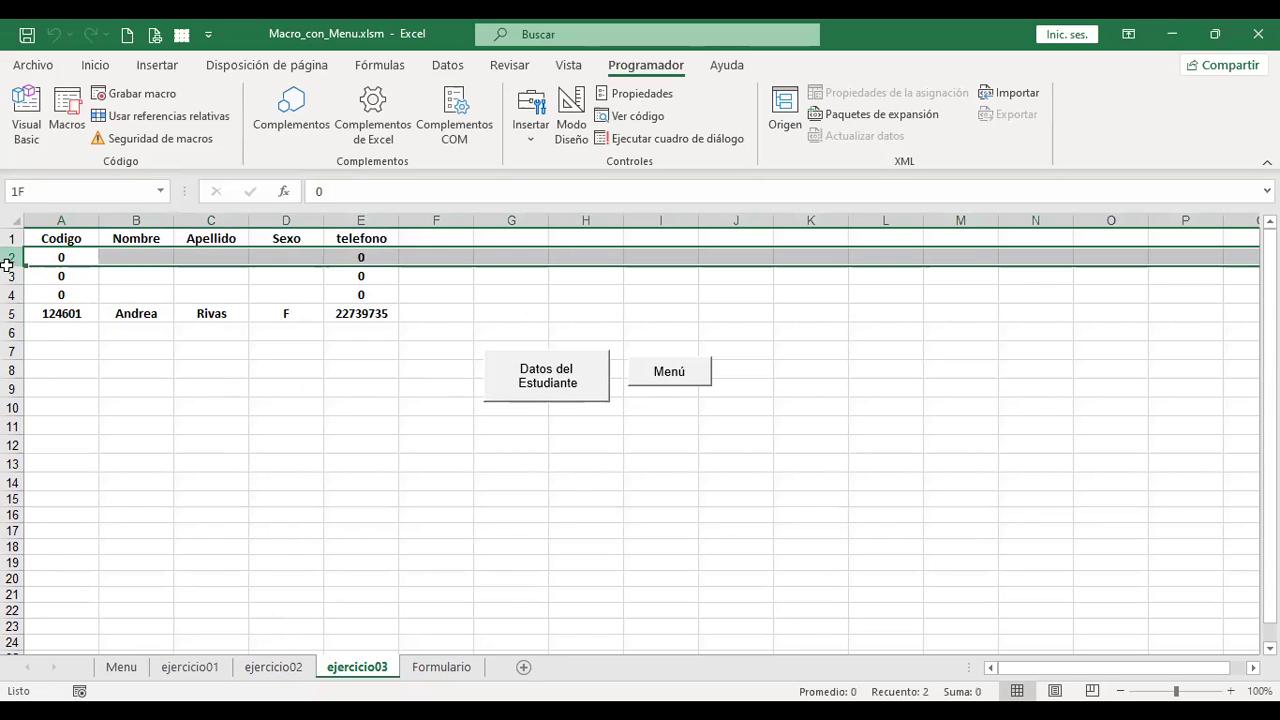
pyautogui.click(196, 277)
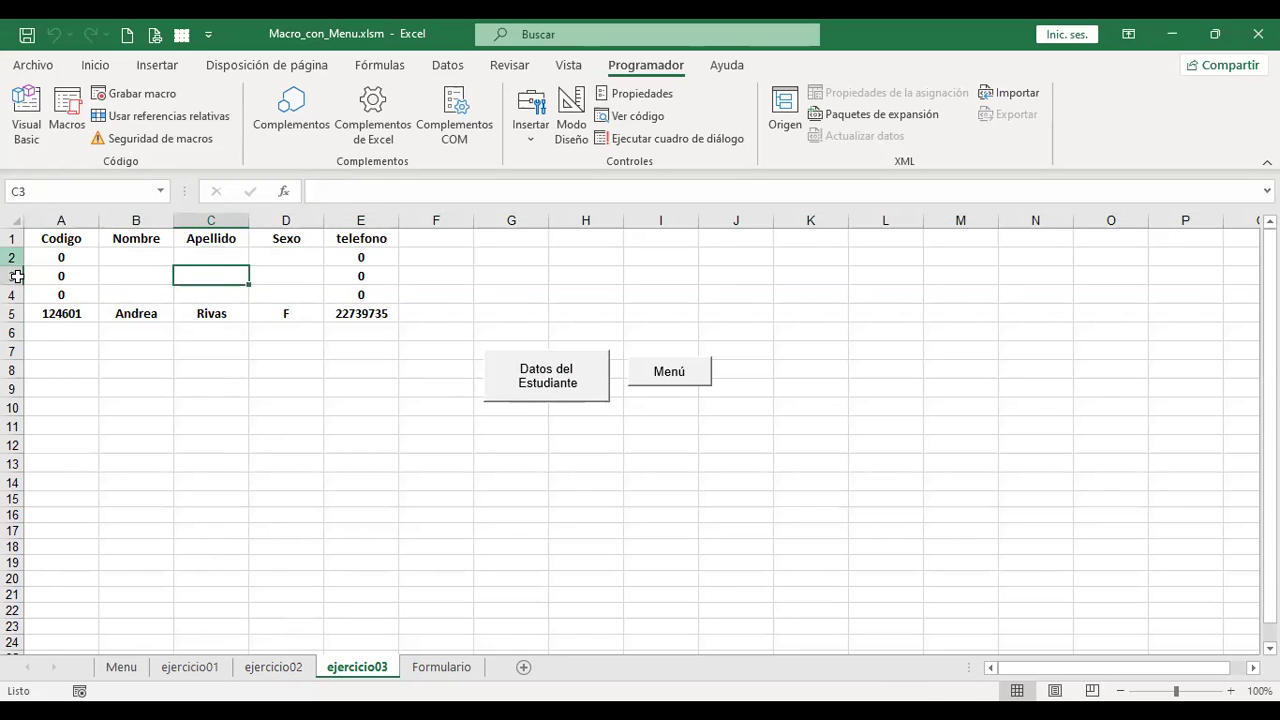
pyautogui.moveTo(15, 257); pyautogui.dragTo(16, 296)
pyautogui.click(86, 260)
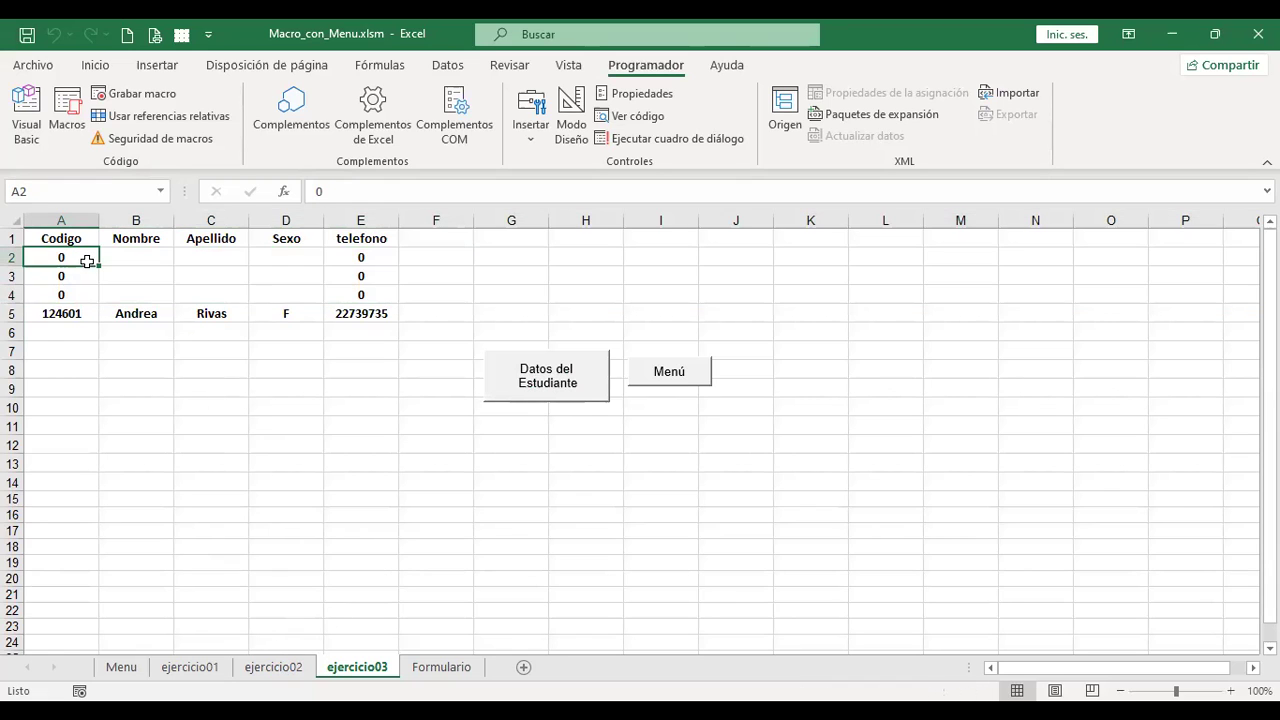
# In the student form, look up the record with code 0 and acknowledge the found message.
pyautogui.click(549, 376)
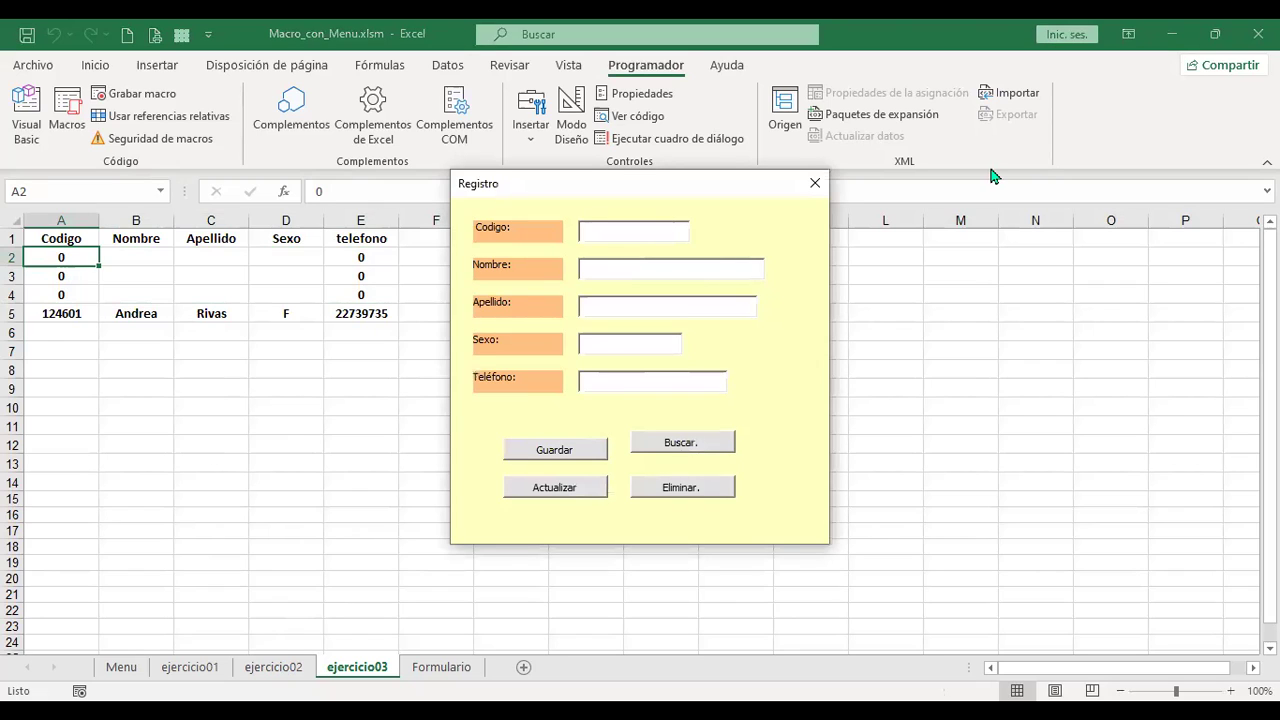
pyautogui.write('0')
pyautogui.click(659, 441)
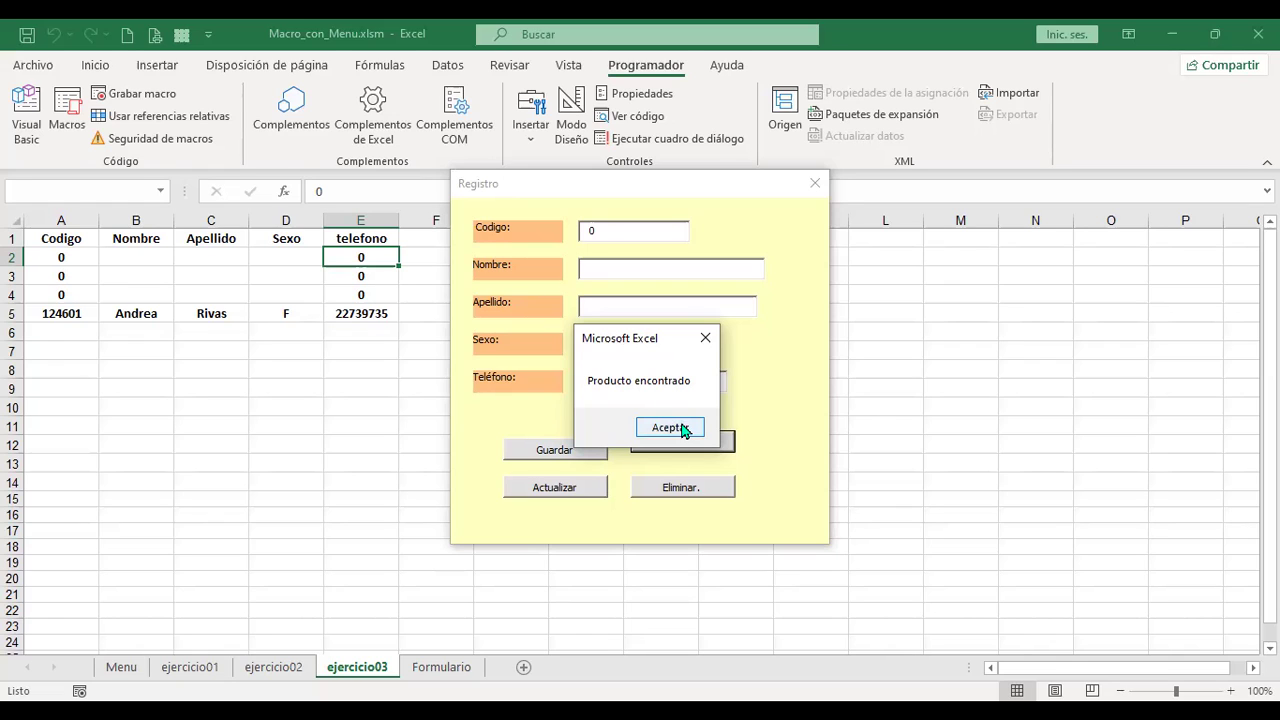
pyautogui.click(684, 430)
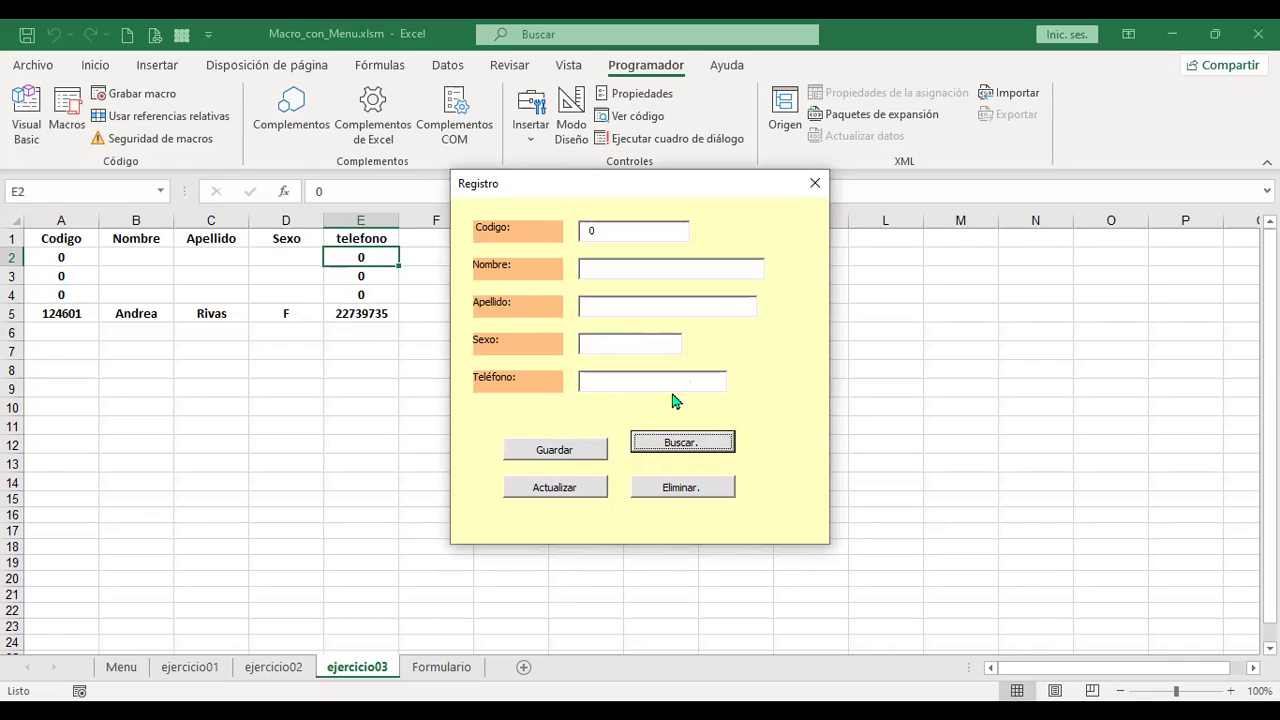
# Delete the three zero rows and the remaining student record, then close the form and return to the editor.
pyautogui.click(670, 492)
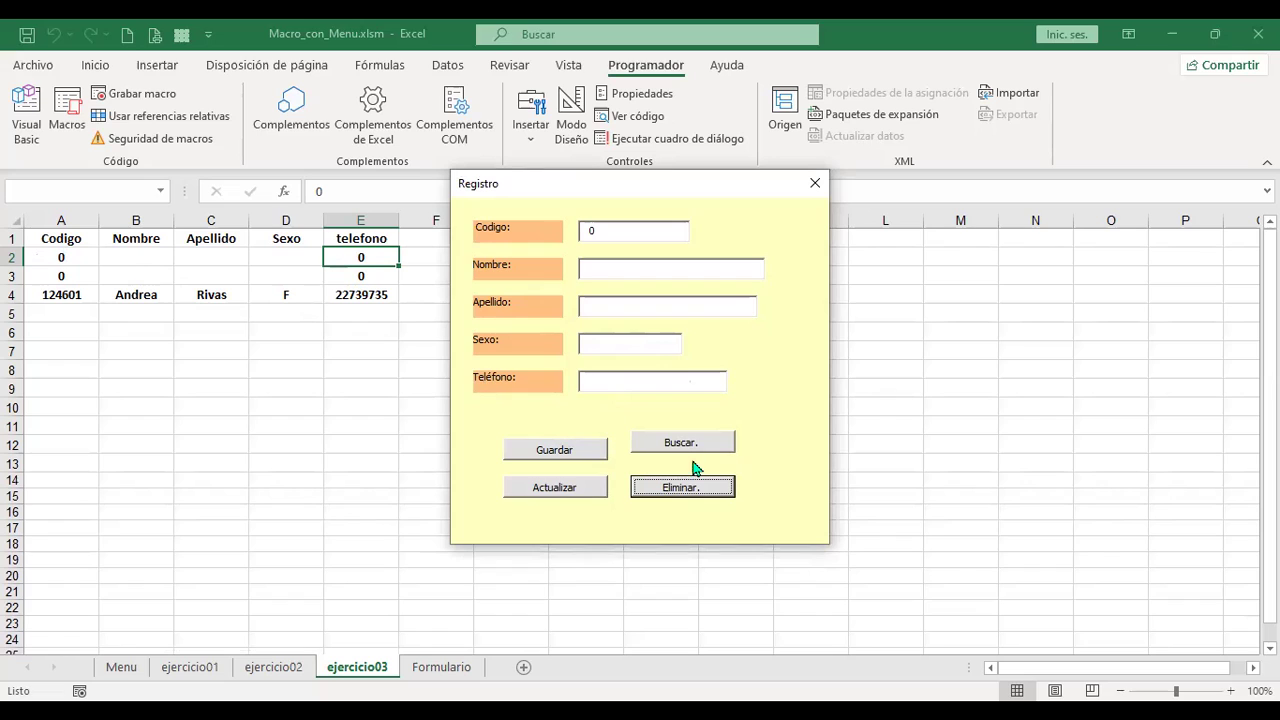
pyautogui.click(695, 500)
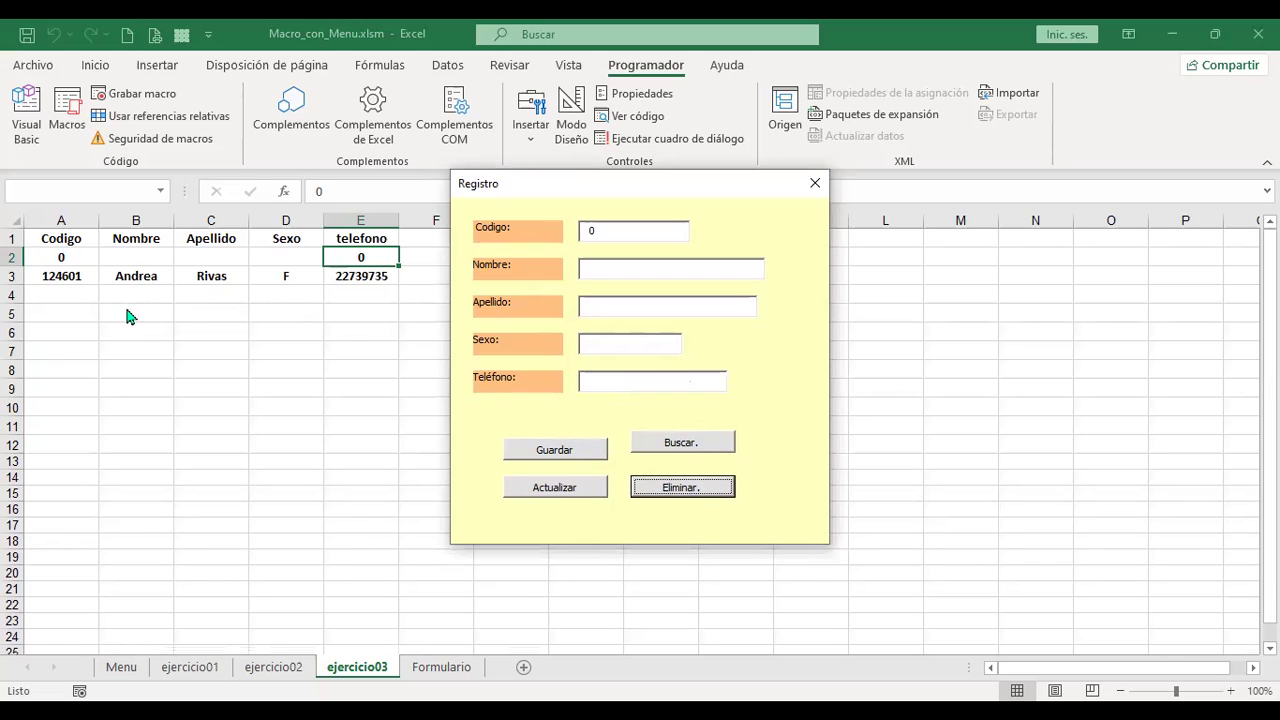
pyautogui.click(688, 490)
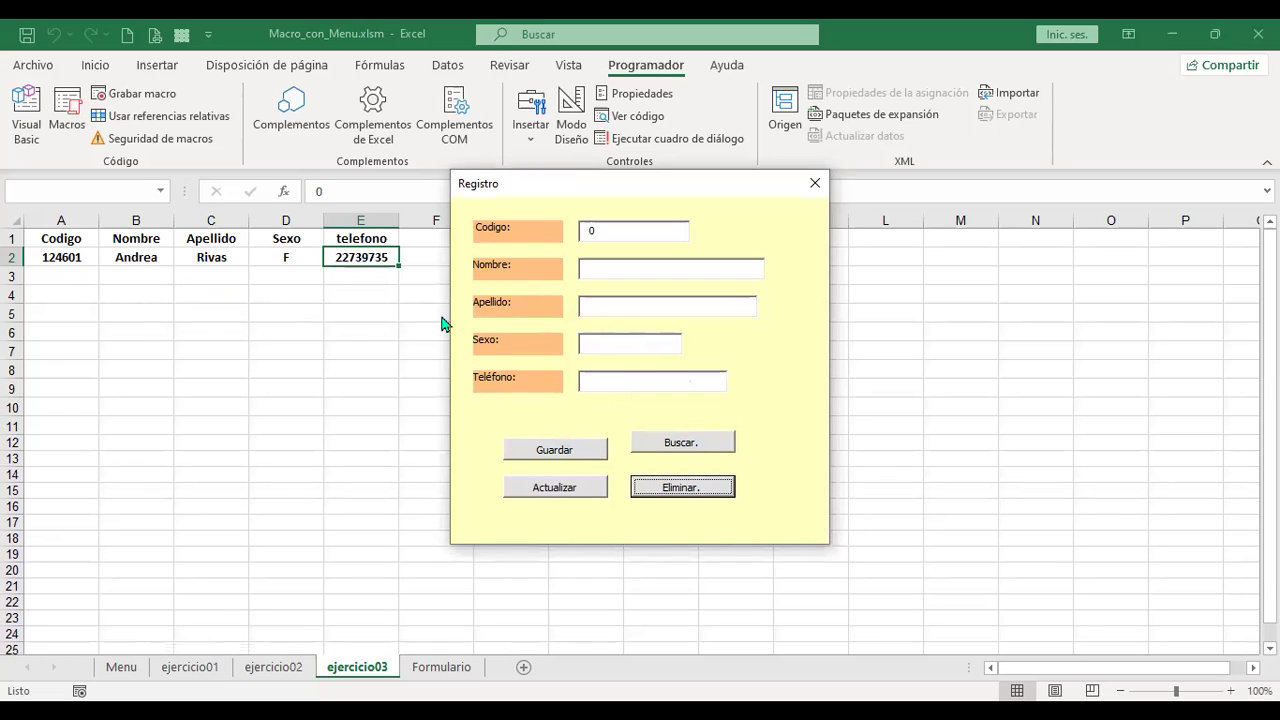
pyautogui.click(683, 492)
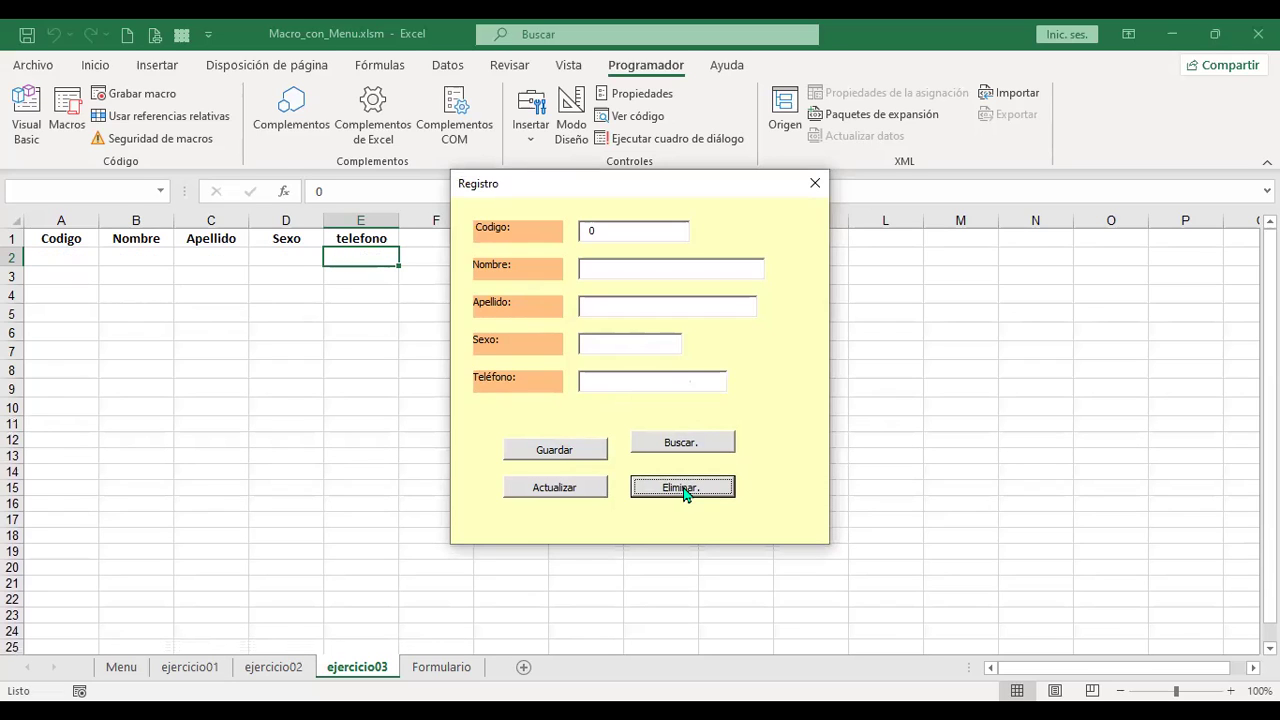
pyautogui.click(816, 186)
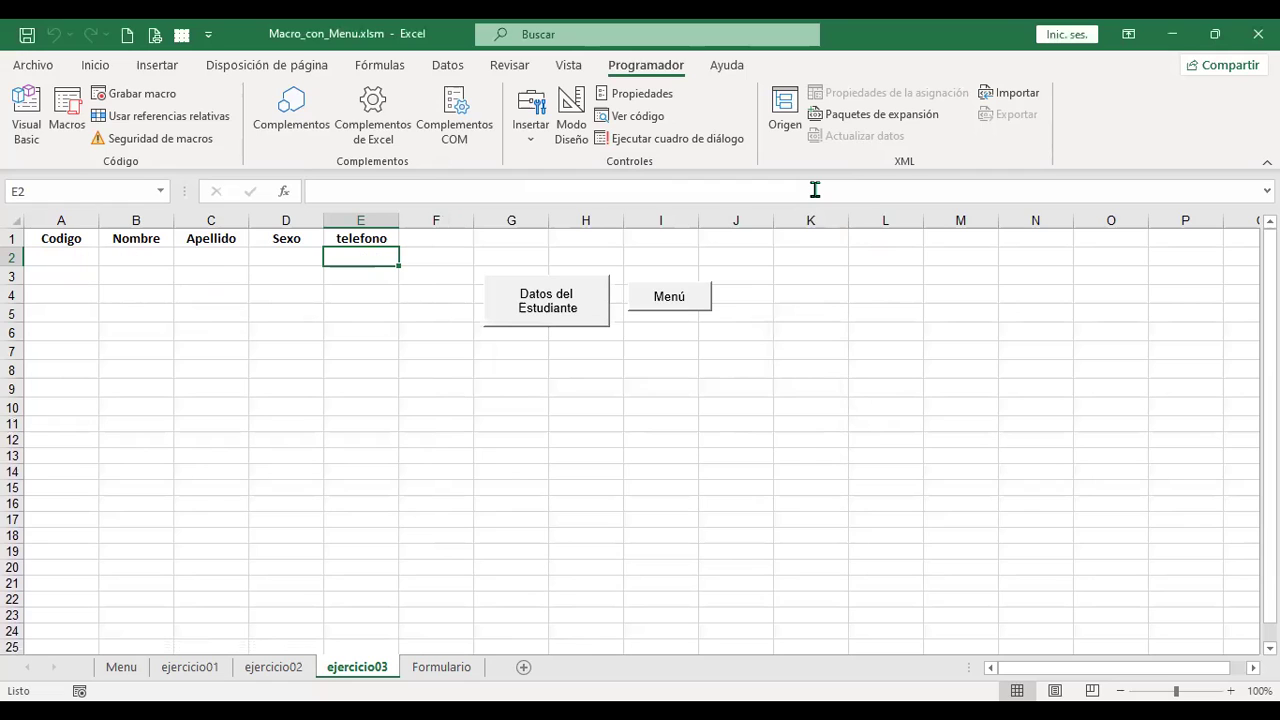
pyautogui.hotkey('alt', 'F11')
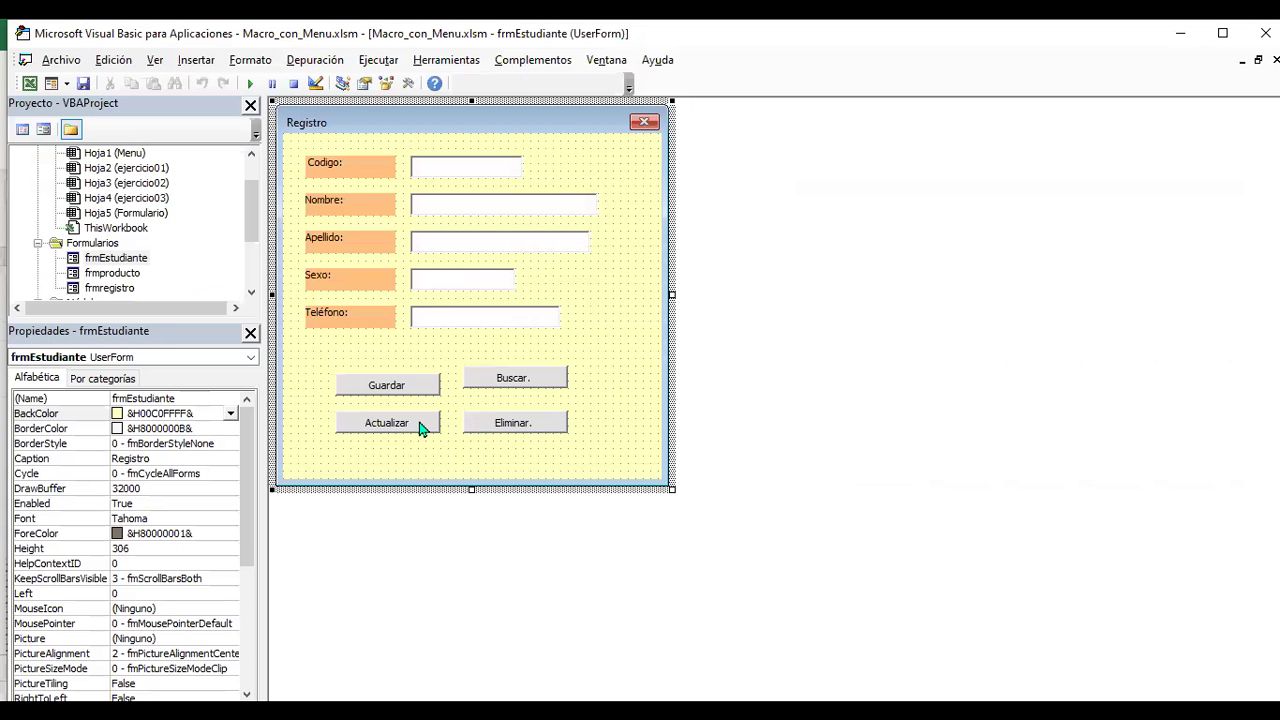
# Open BtnBuscar_Click and review the noencontro label and the Find call on TxtCodigo.
pyautogui.doubleClick(513, 378)
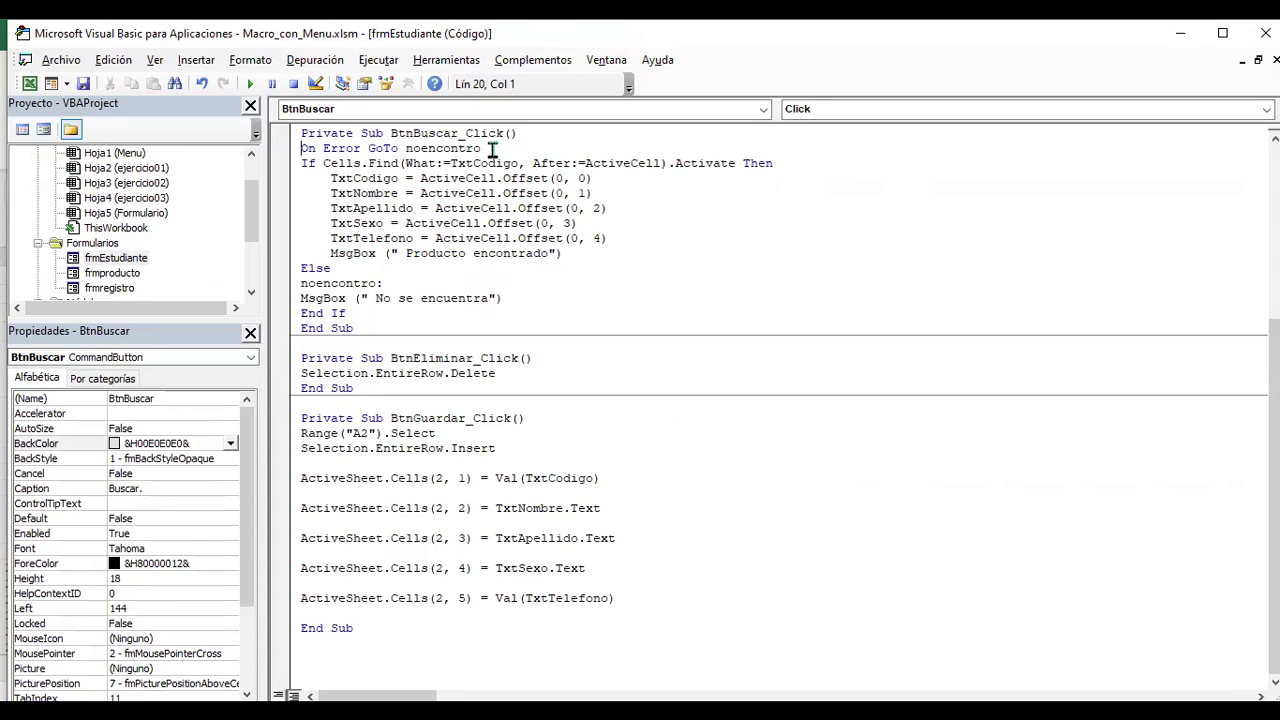
pyautogui.moveTo(405, 148); pyautogui.dragTo(500, 148)
pyautogui.click(508, 148)
pyautogui.click(391, 163)
pyautogui.click(512, 162)
pyautogui.moveTo(450, 162); pyautogui.dragTo(518, 162)
pyautogui.click(512, 163)
# Review the ActiveCell.Offset lines filling TxtCodigo, TxtNombre, TxtApellido and TxtTelefono, and the 'Producto encontrado' message.
pyautogui.click(610, 190)
pyautogui.click(562, 178)
pyautogui.click(565, 192)
pyautogui.click(578, 208)
pyautogui.click(519, 208)
pyautogui.click(596, 193)
pyautogui.click(627, 244)
pyautogui.click(471, 253)
# Run the form, search code 1 on the empty table, dismiss 'No se encuentra', and close the form.
pyautogui.click(784, 162)
pyautogui.click(250, 88)
pyautogui.write('1')
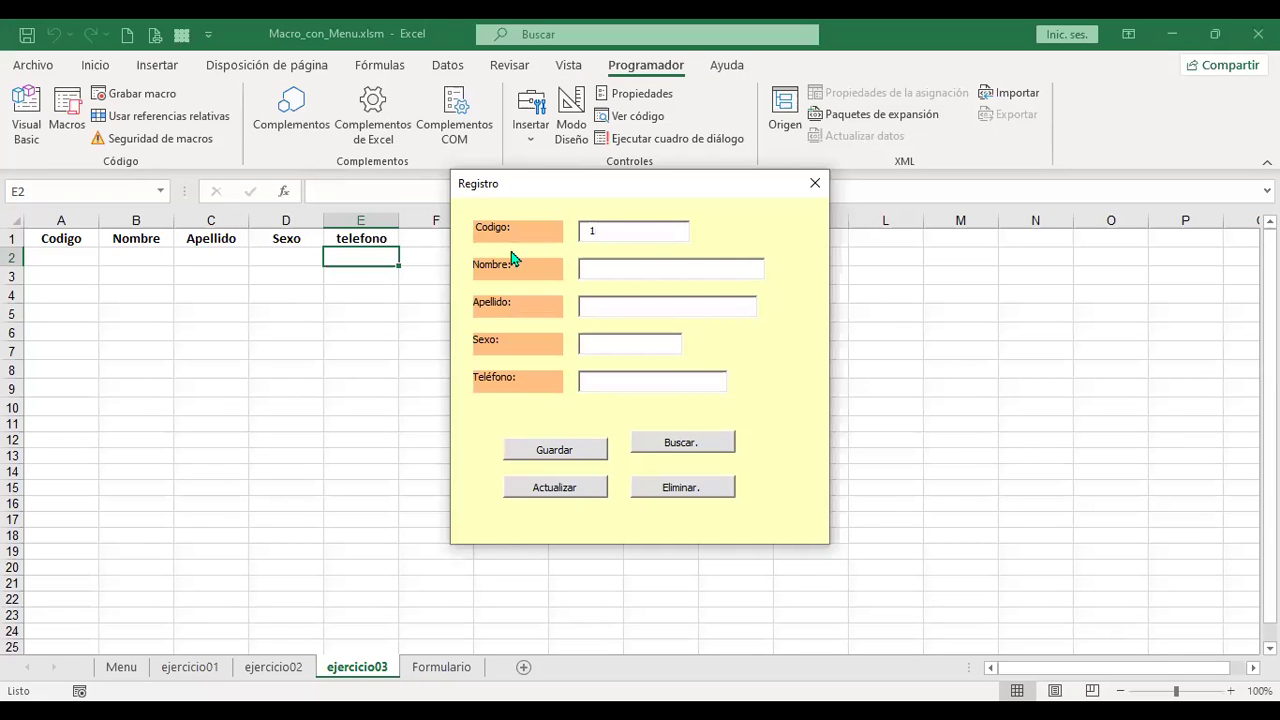
pyautogui.click(690, 443)
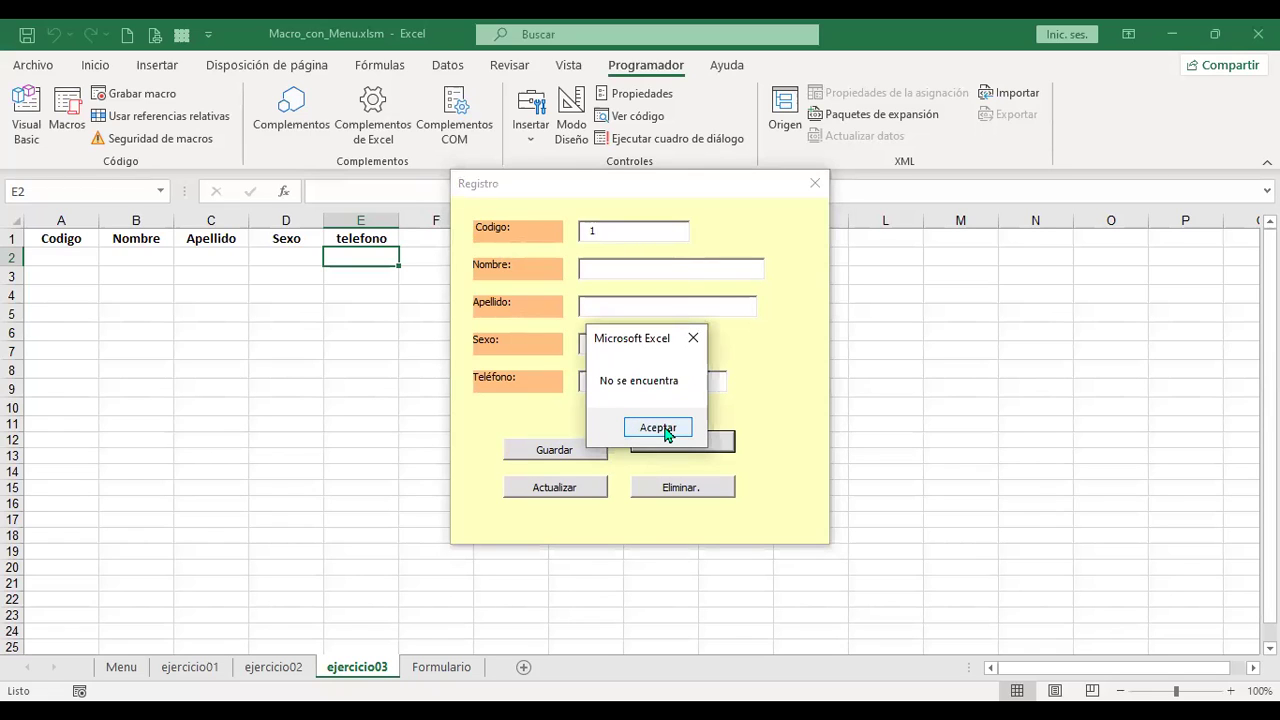
pyautogui.click(660, 428)
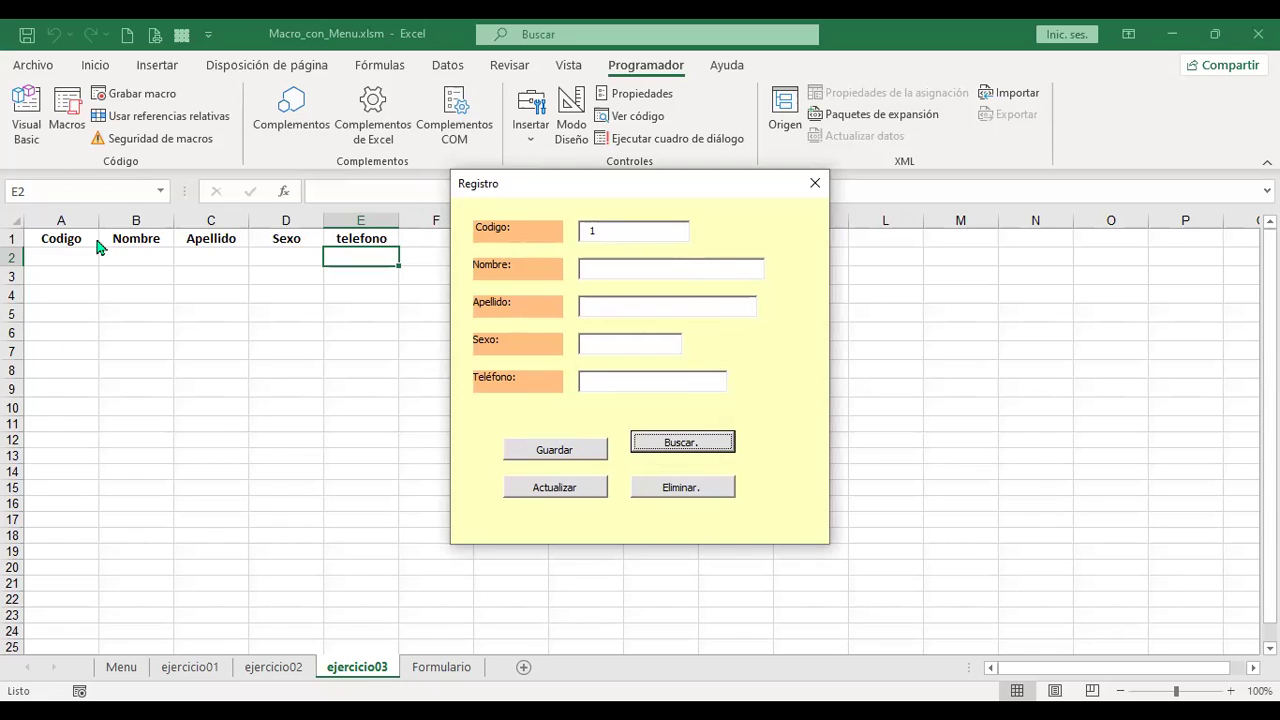
pyautogui.click(815, 185)
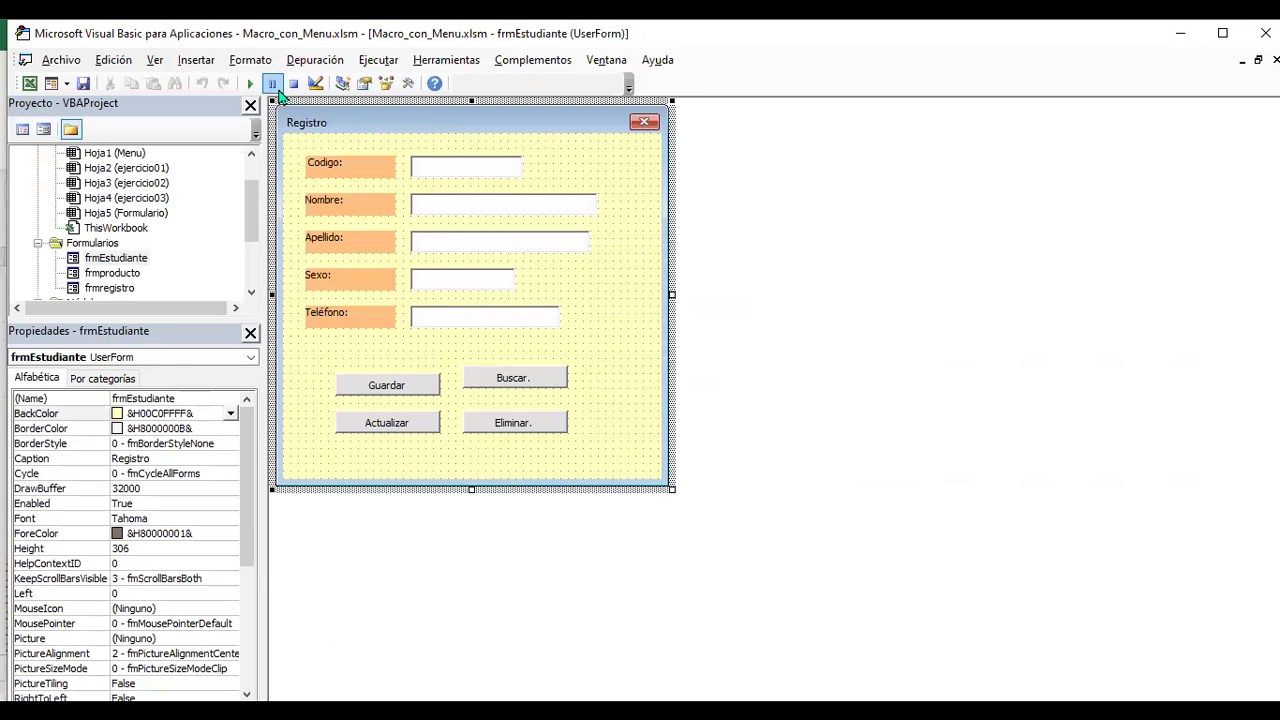
# Review the 'No se encuentra' message line in the Buscar click code, then return to the designer.
pyautogui.doubleClick(487, 375)
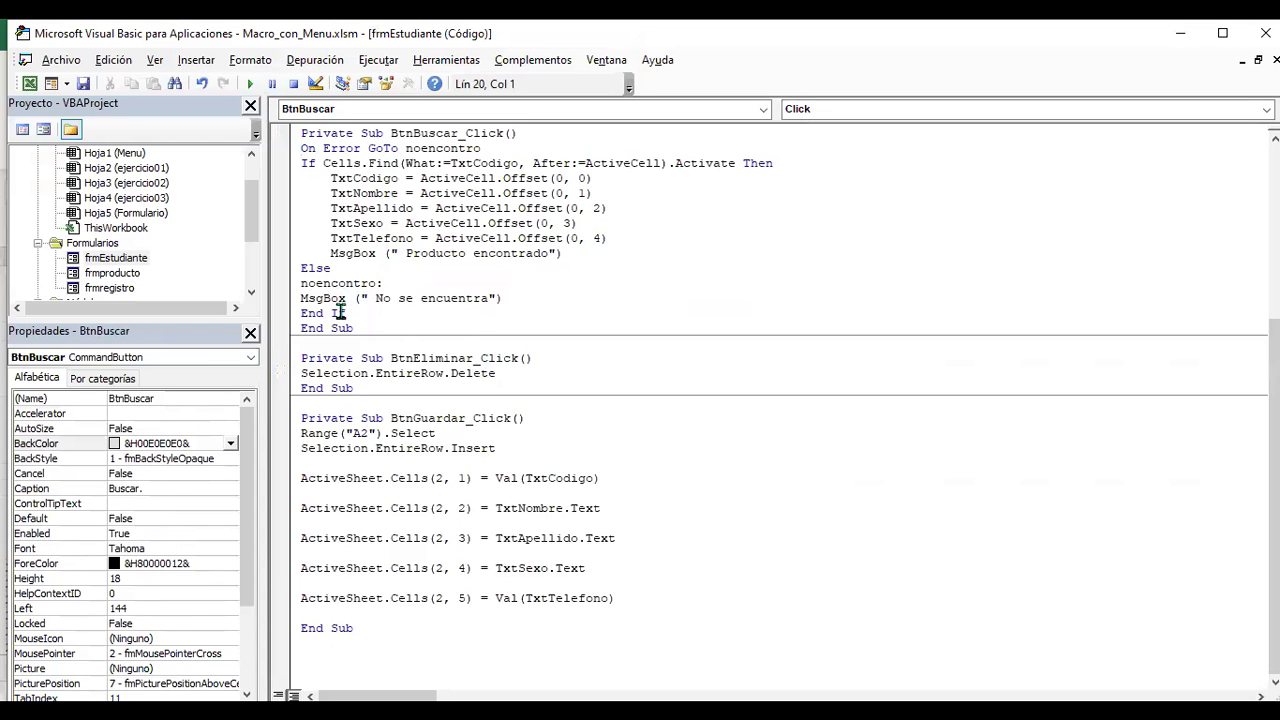
pyautogui.click(519, 296)
pyautogui.doubleClick(137, 260)
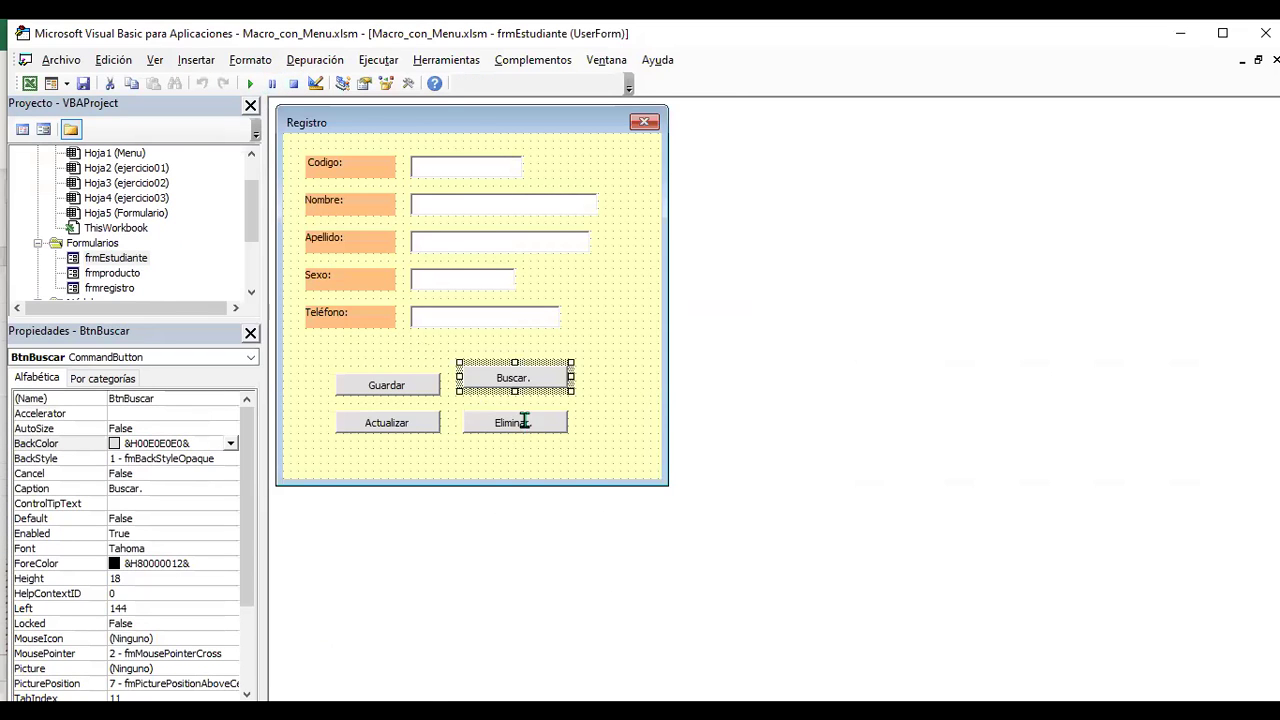
# Review the EntireRow.Delete line in the Eliminar click code, then return to the form designer.
pyautogui.doubleClick(524, 422)
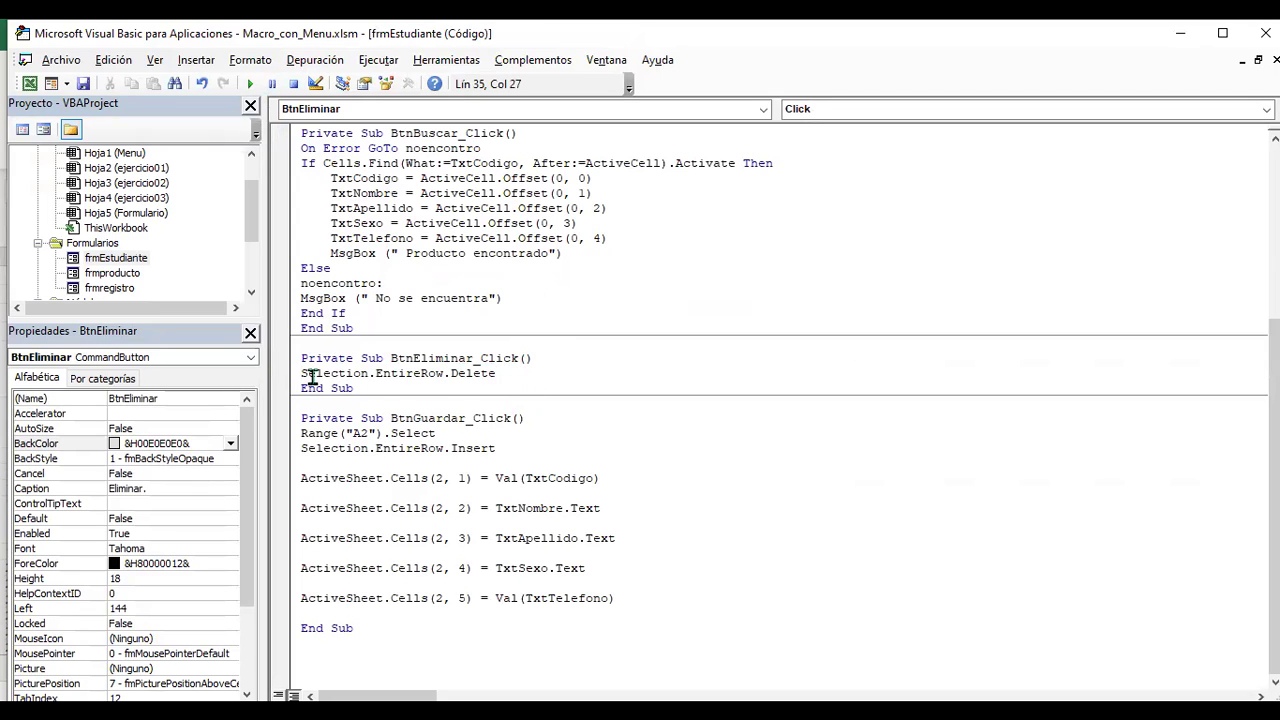
pyautogui.write('Selection.EntireRow.Delete')
pyautogui.click(427, 372)
pyautogui.moveTo(449, 372); pyautogui.dragTo(503, 370)
pyautogui.click(500, 372)
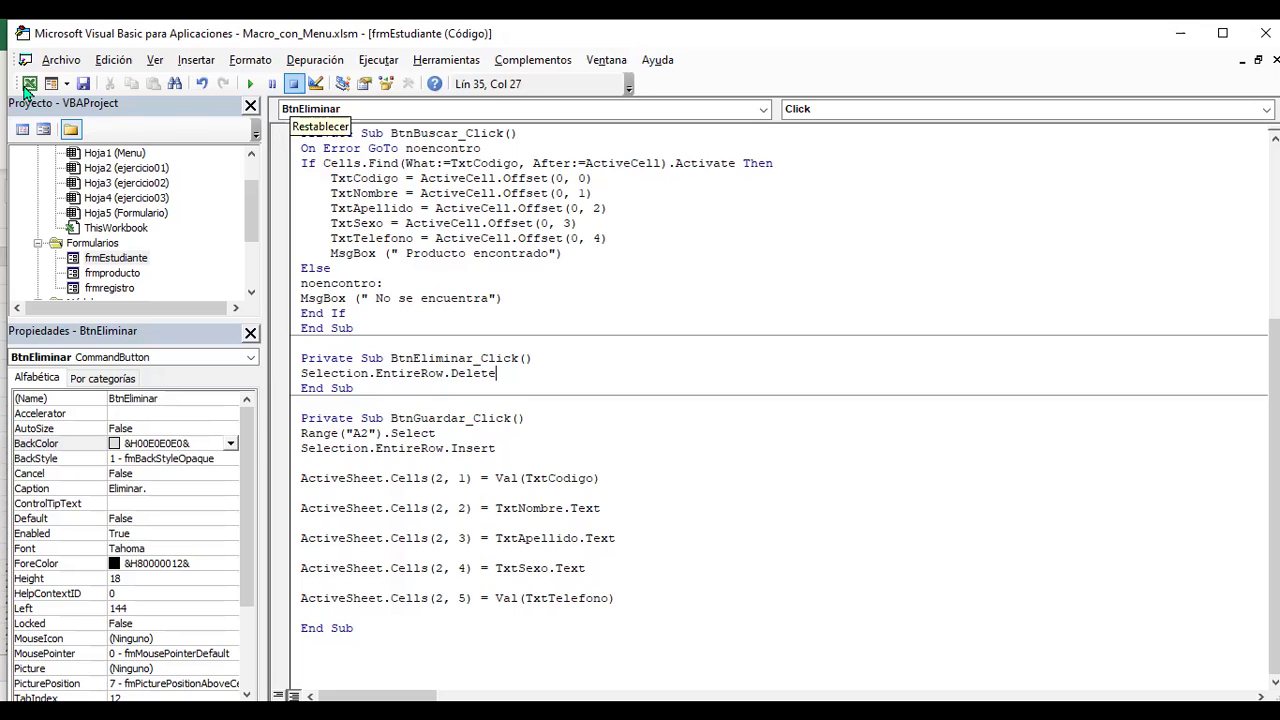
pyautogui.doubleClick(135, 258)
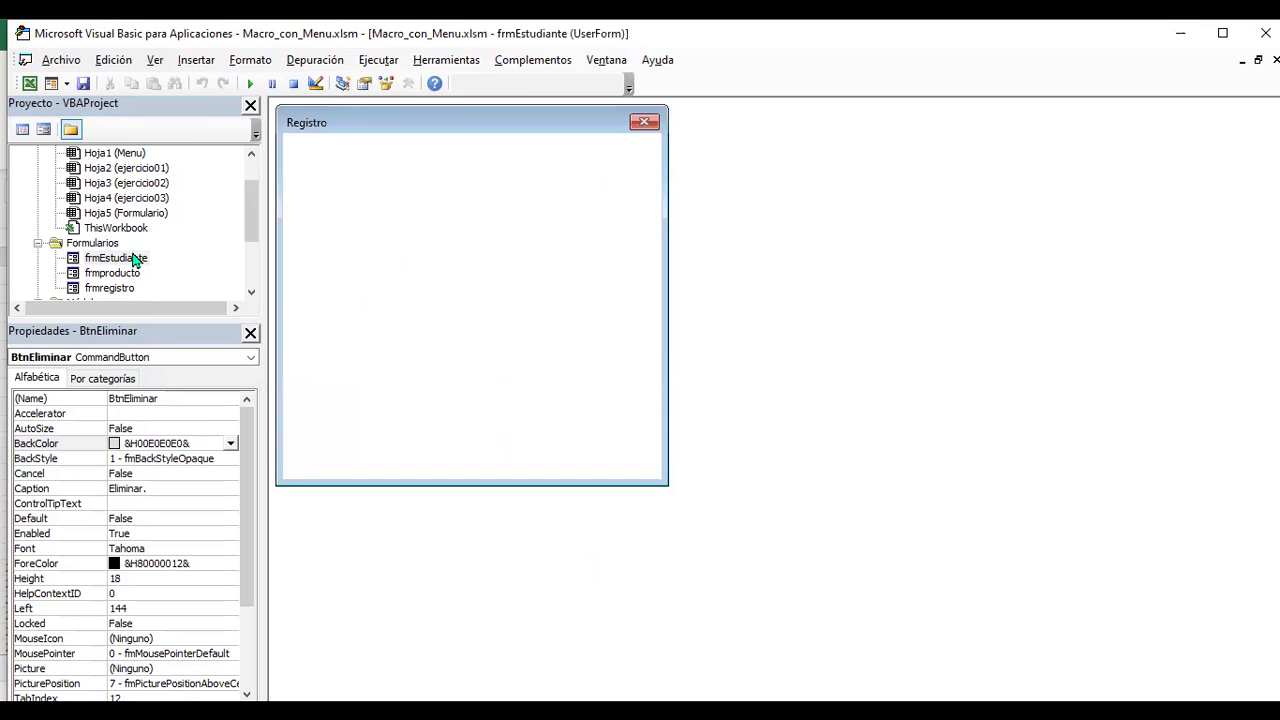
pyautogui.click(627, 400)
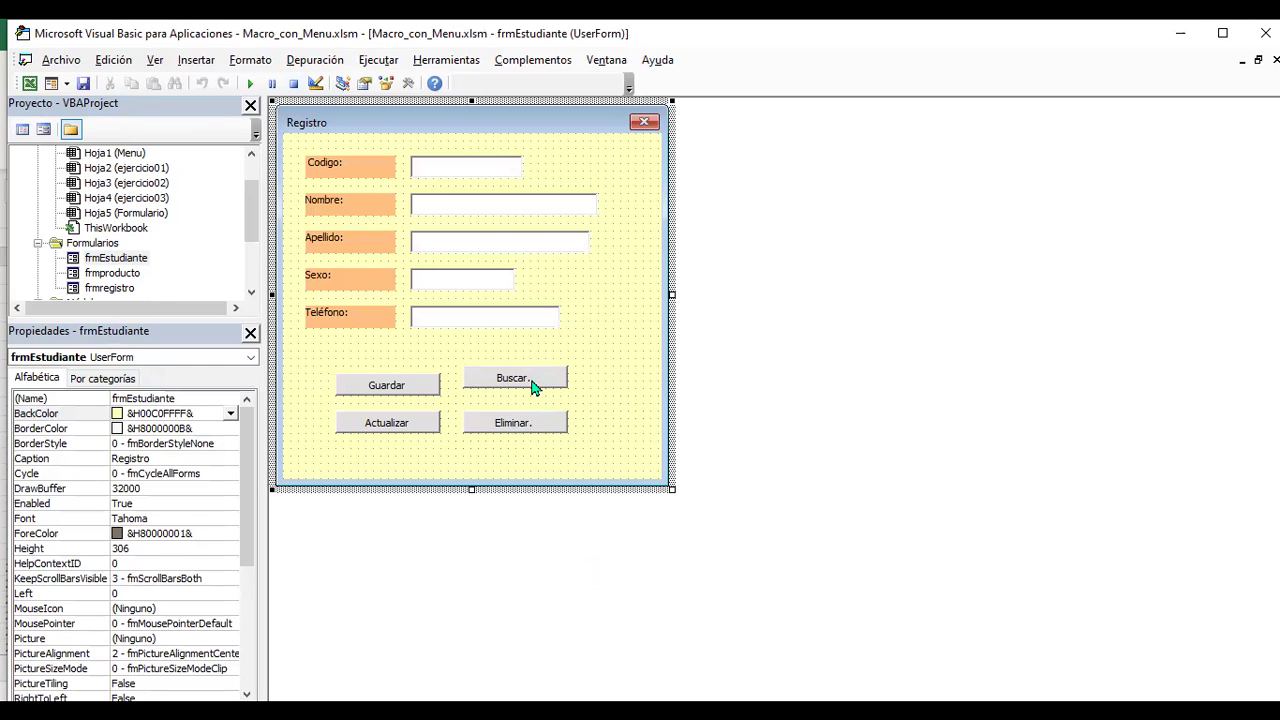
# Review the Actualizar click code: the row insert, the Val code value and the phone line.
pyautogui.click(413, 430)
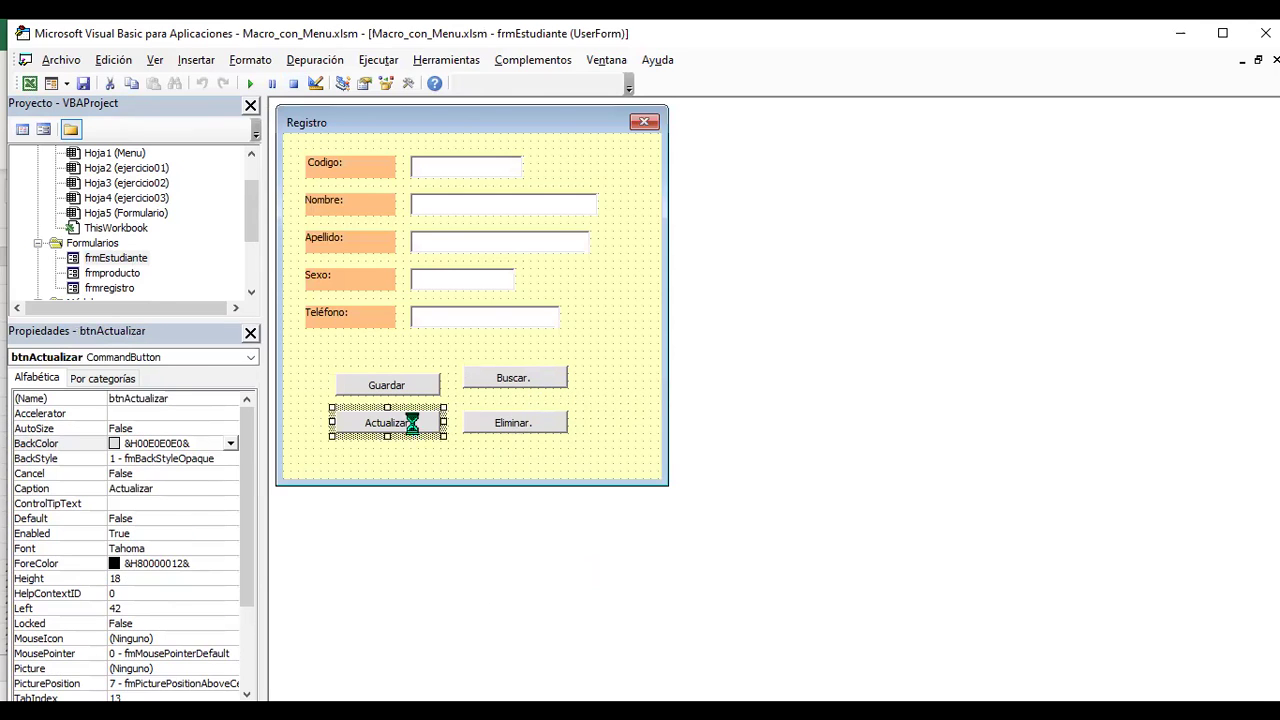
pyautogui.doubleClick(415, 428)
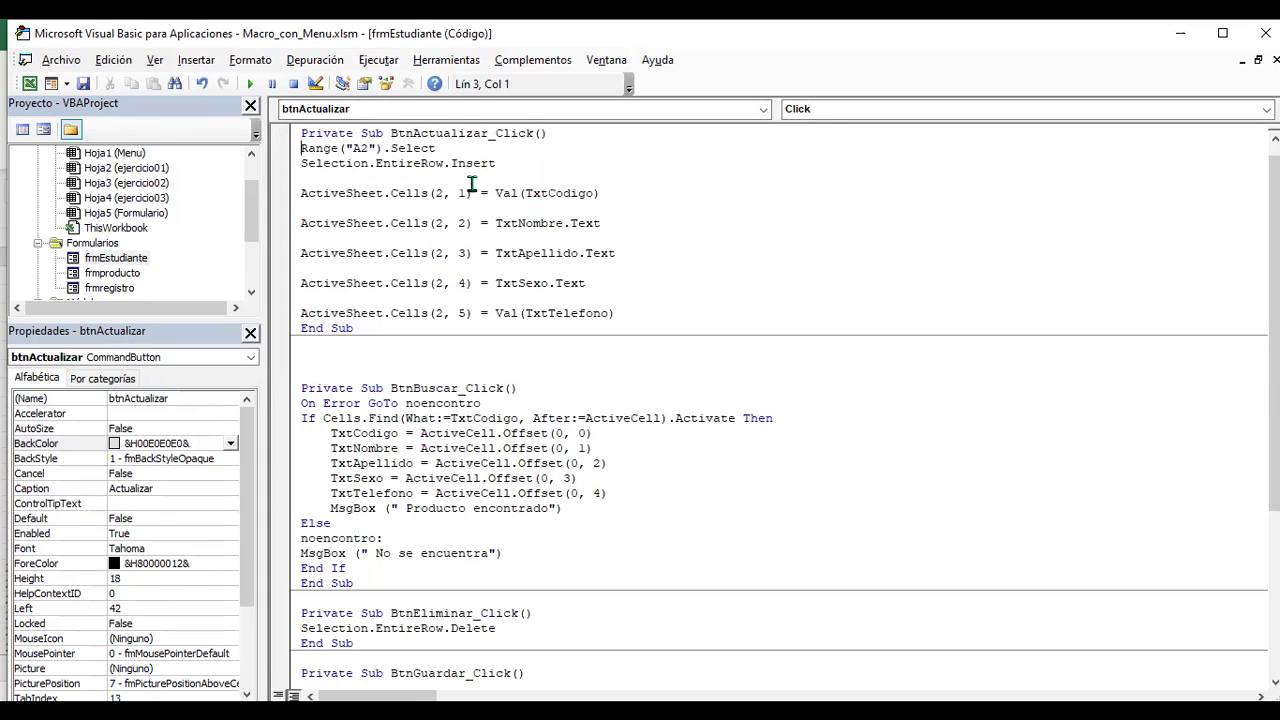
pyautogui.click(507, 164)
pyautogui.click(450, 193)
pyautogui.click(445, 268)
pyautogui.click(444, 313)
pyautogui.click(503, 194)
pyautogui.click(614, 312)
pyautogui.click(622, 312)
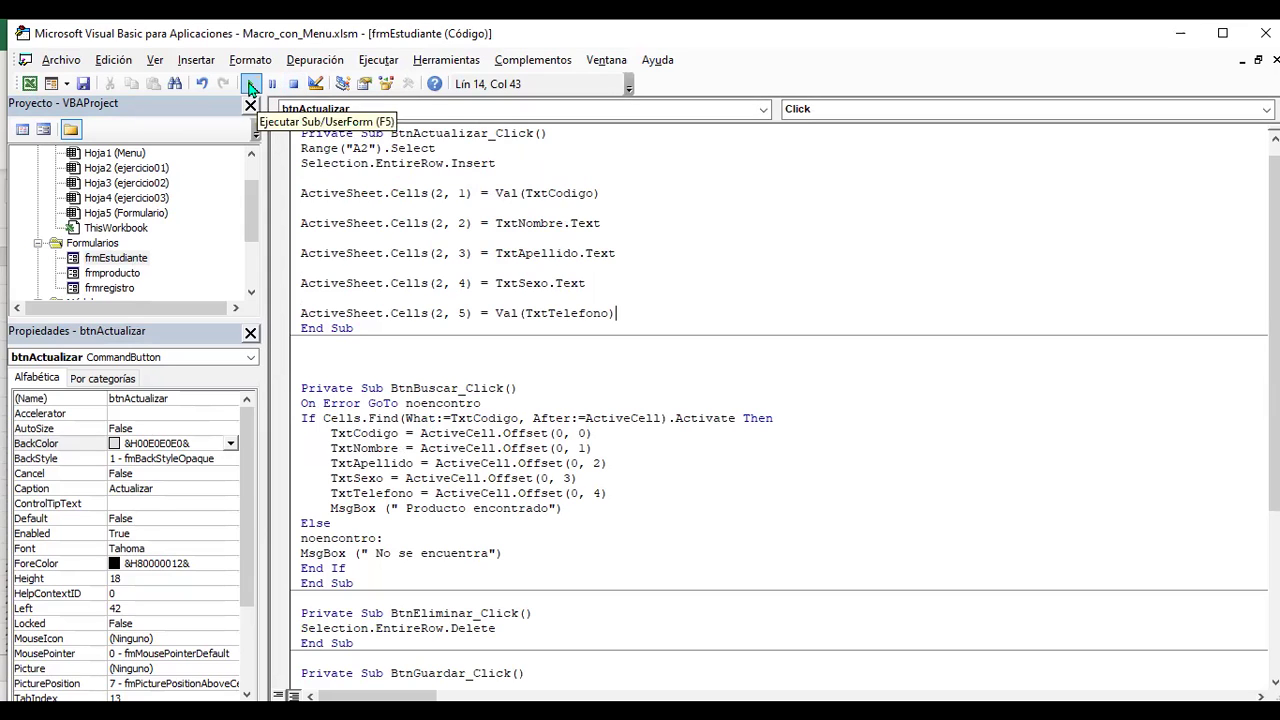
# Back in the designer, move the Buscar button down level with Guardar.
pyautogui.doubleClick(133, 259)
pyautogui.click(488, 393)
pyautogui.click(527, 385)
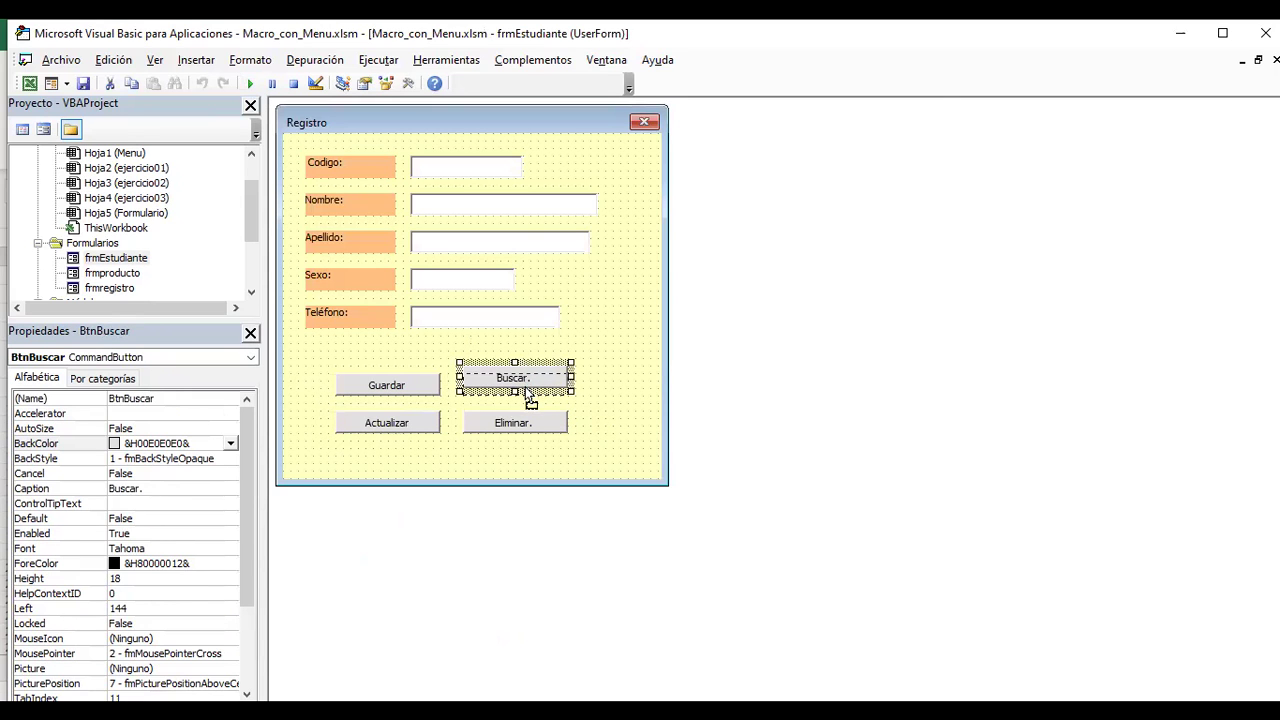
pyautogui.moveTo(529, 405); pyautogui.dragTo(530, 412)
pyautogui.click(605, 437)
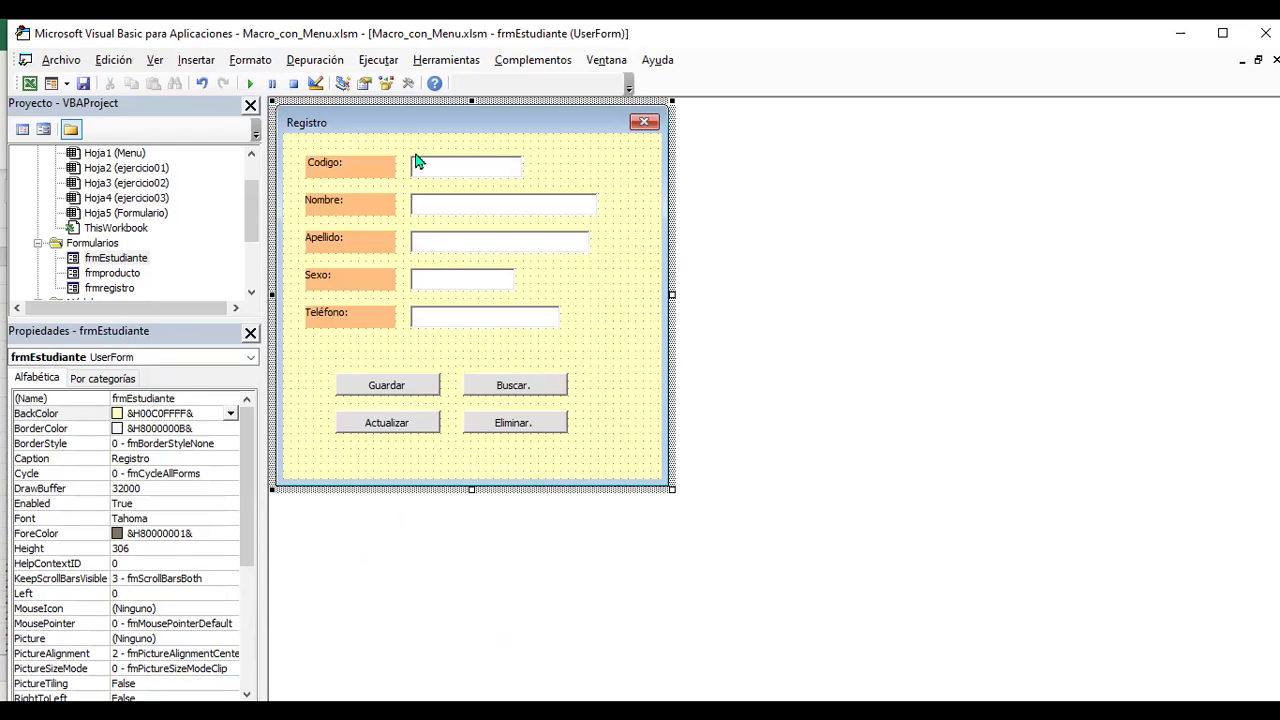
# Draw a CommandButton from the Toolbox at the form's lower right and caption it Salir.
pyautogui.click(410, 86)
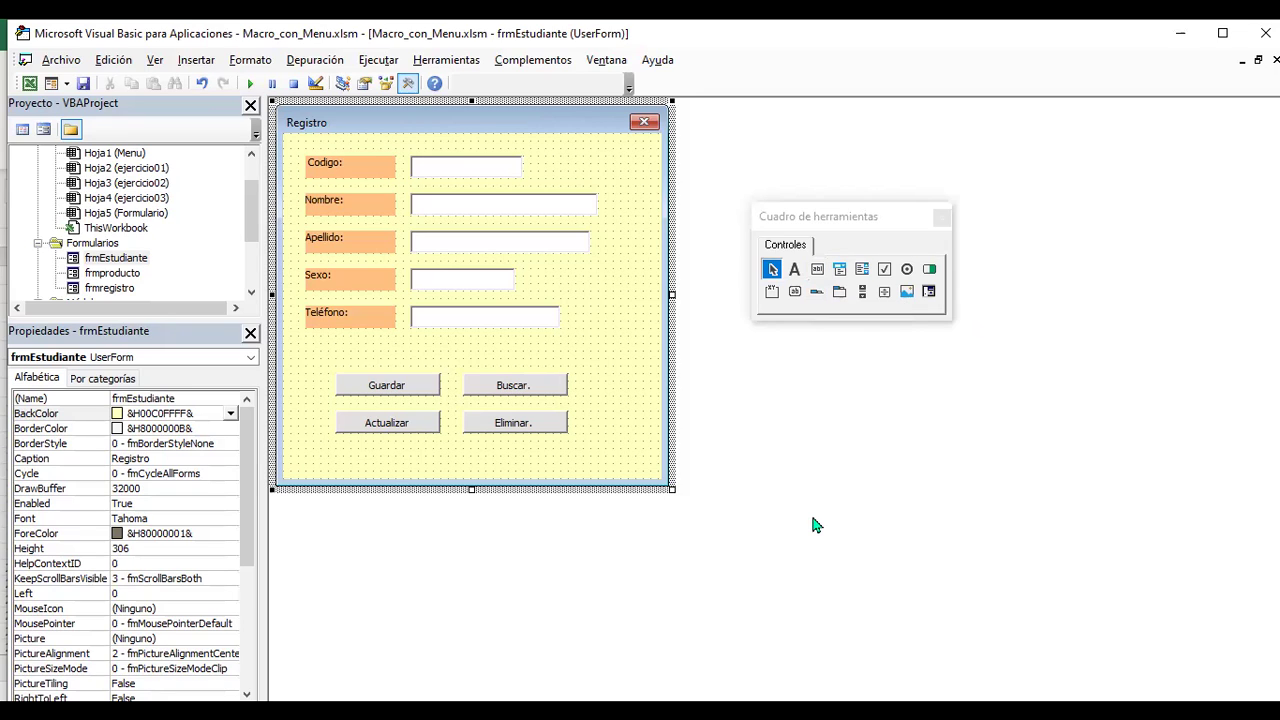
pyautogui.click(793, 293)
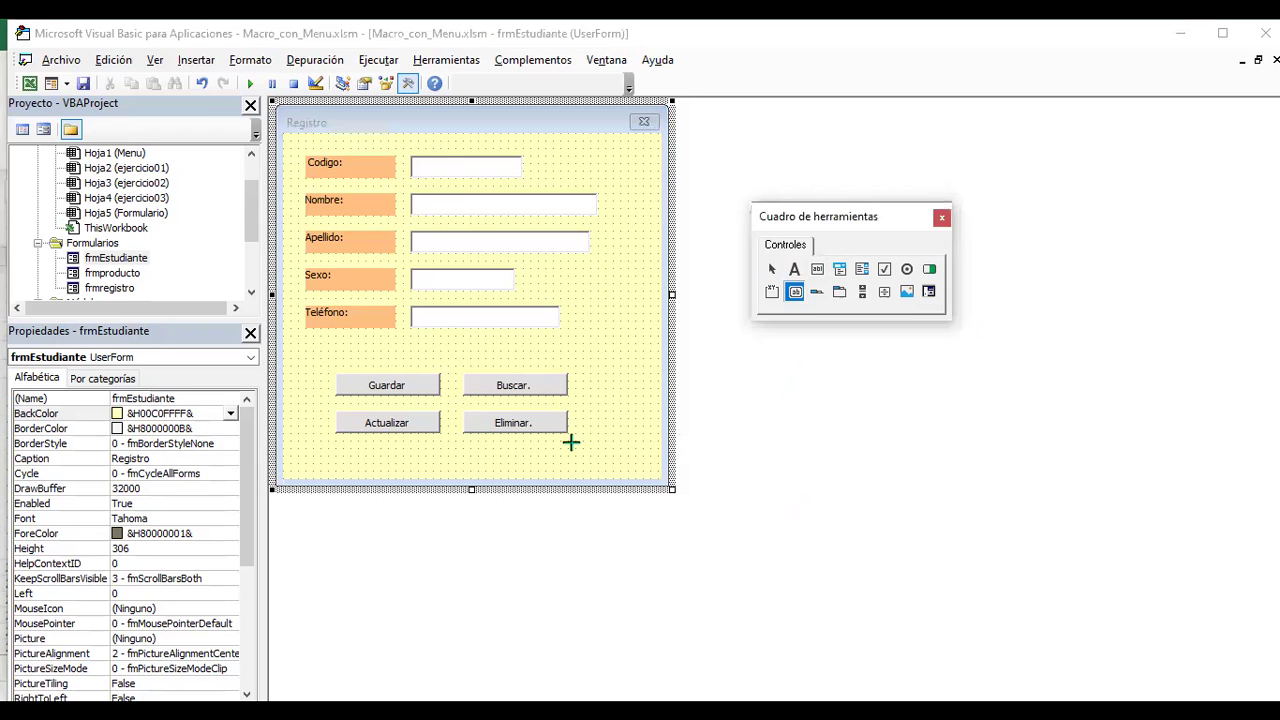
pyautogui.click(567, 441)
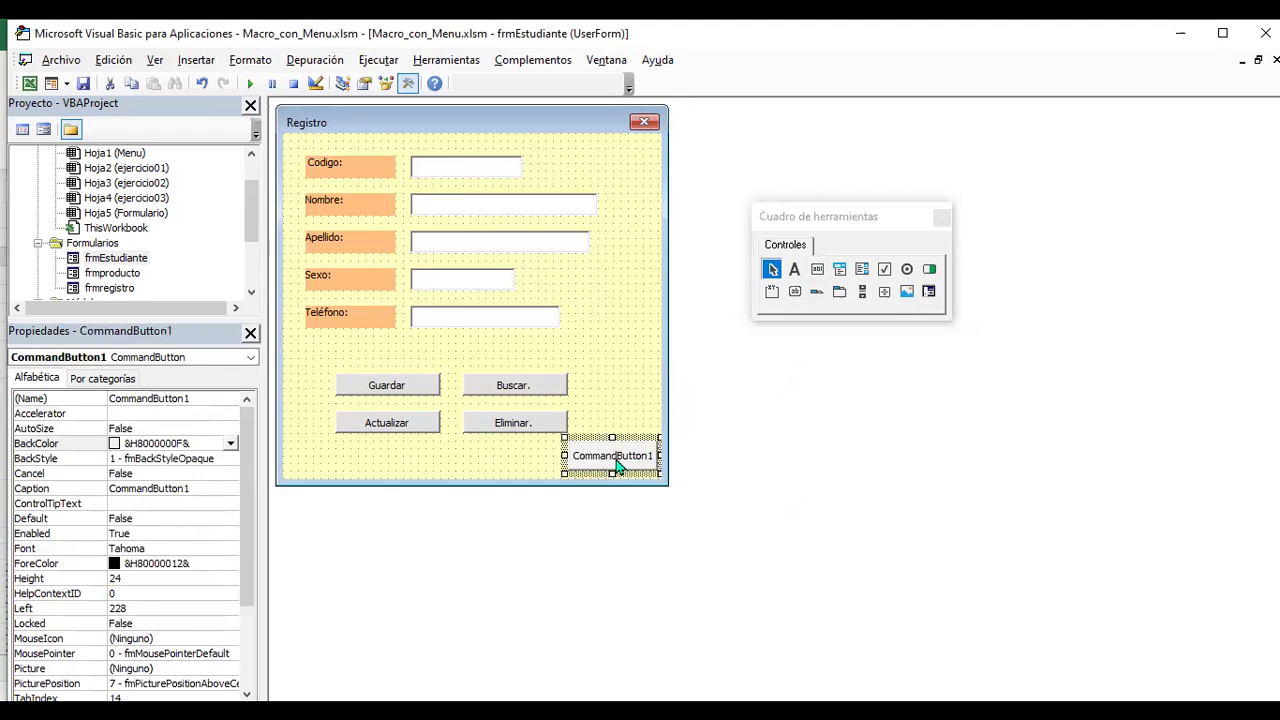
pyautogui.click(621, 454)
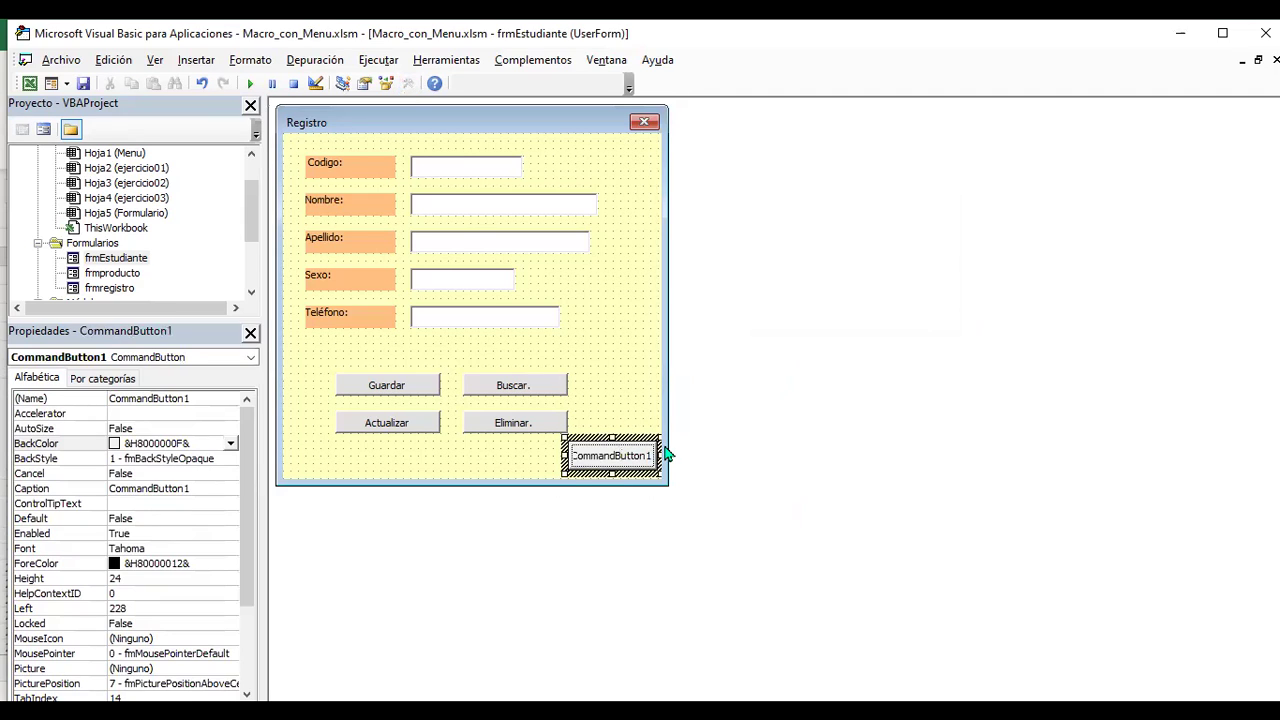
pyautogui.hotkey('shift', 'Home')
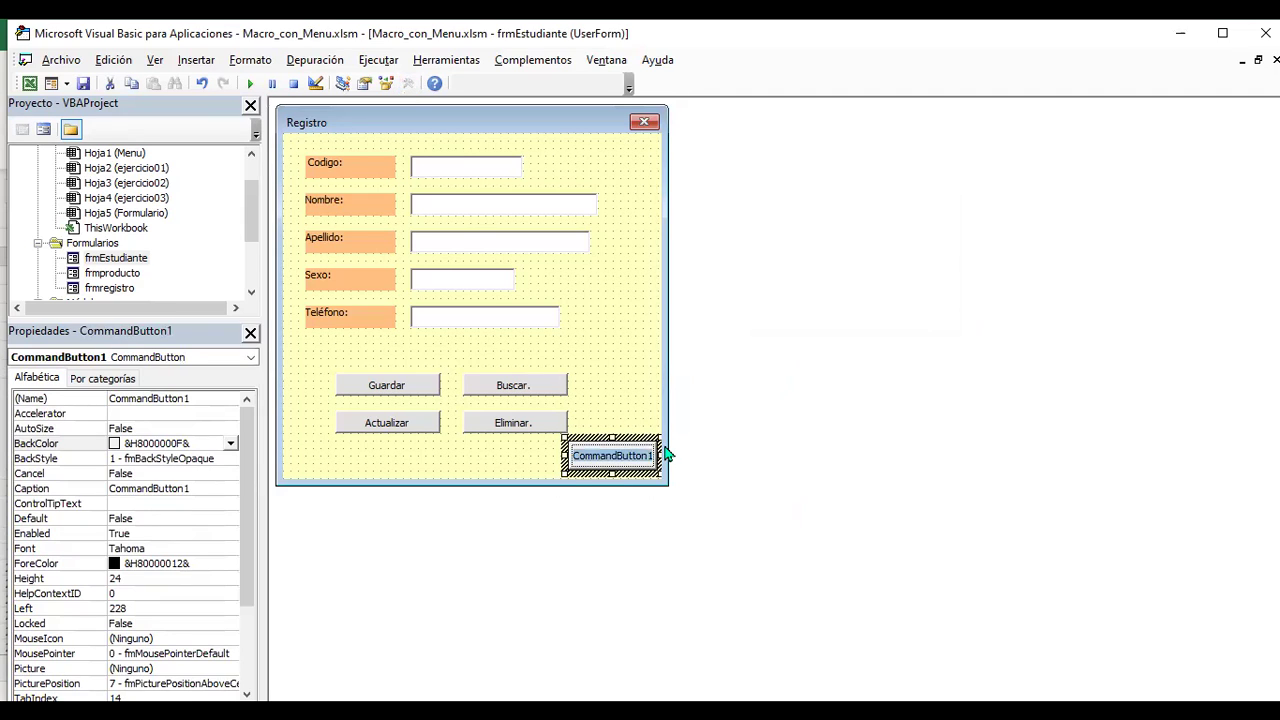
pyautogui.write('C')
pyautogui.write('lir')
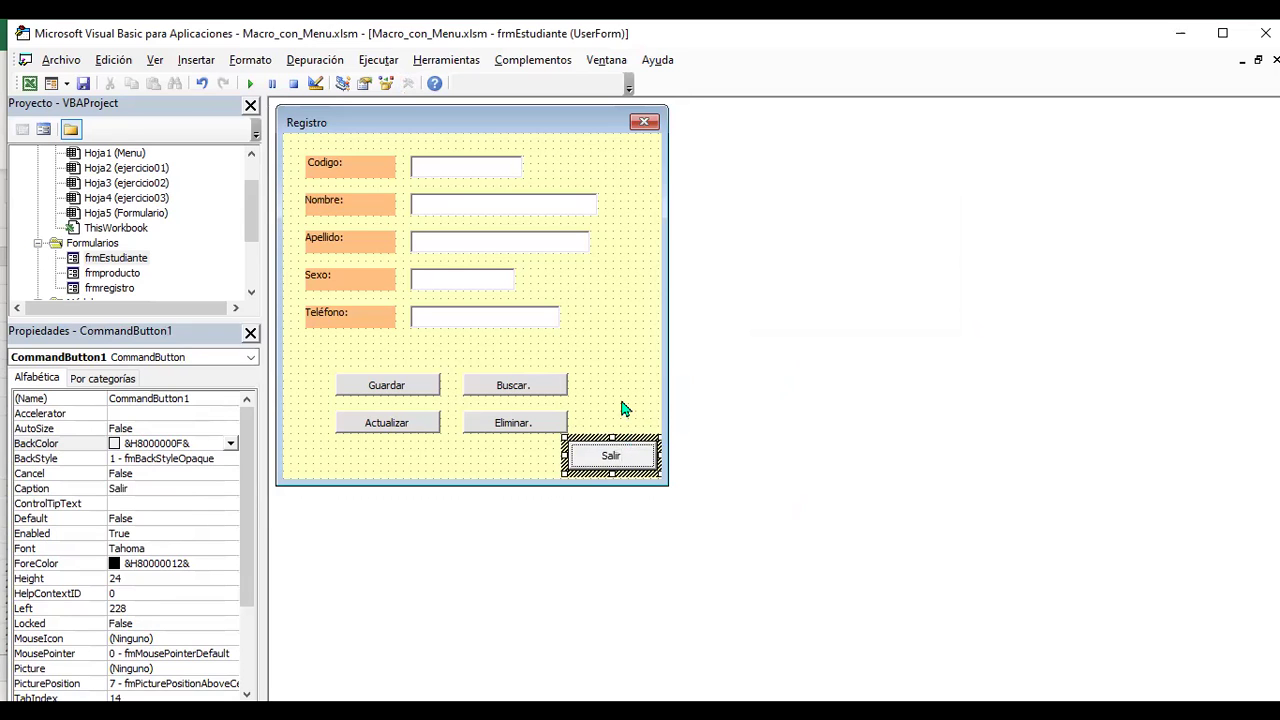
pyautogui.click(621, 408)
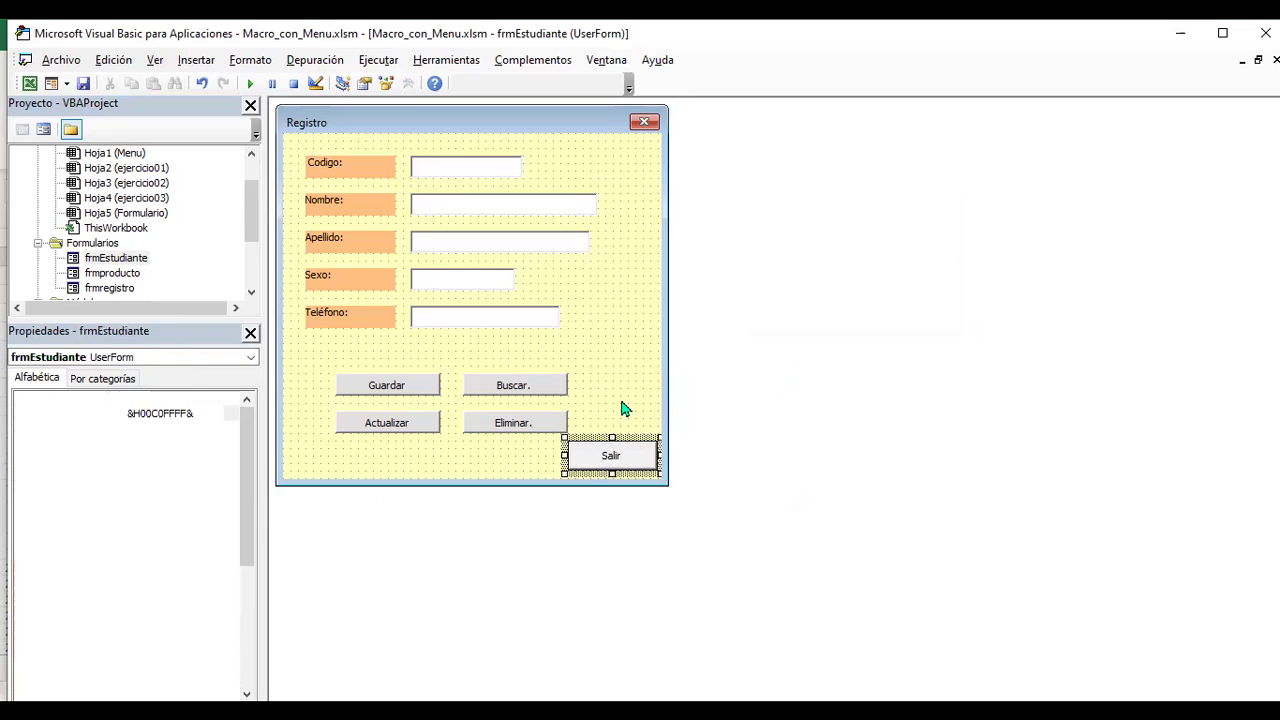
# Write Unload Me in the Salir button's CommandButton1_Click procedure.
pyautogui.click(616, 458)
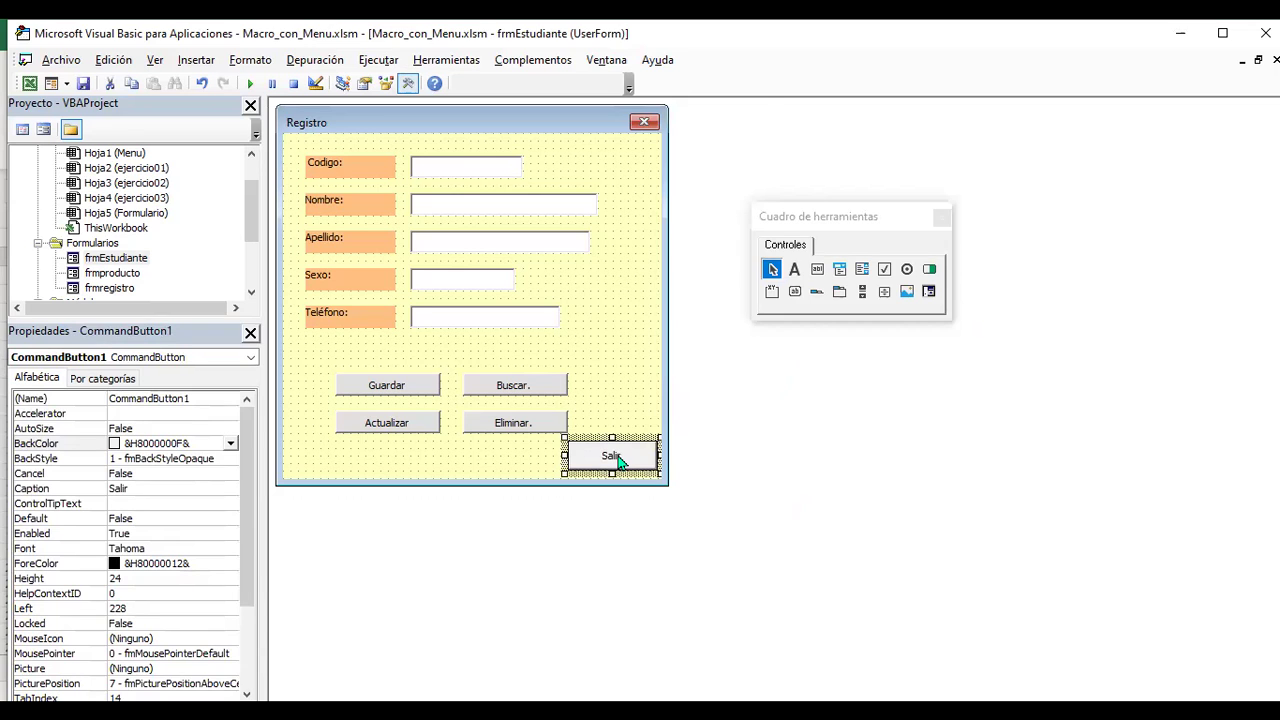
pyautogui.doubleClick(616, 458)
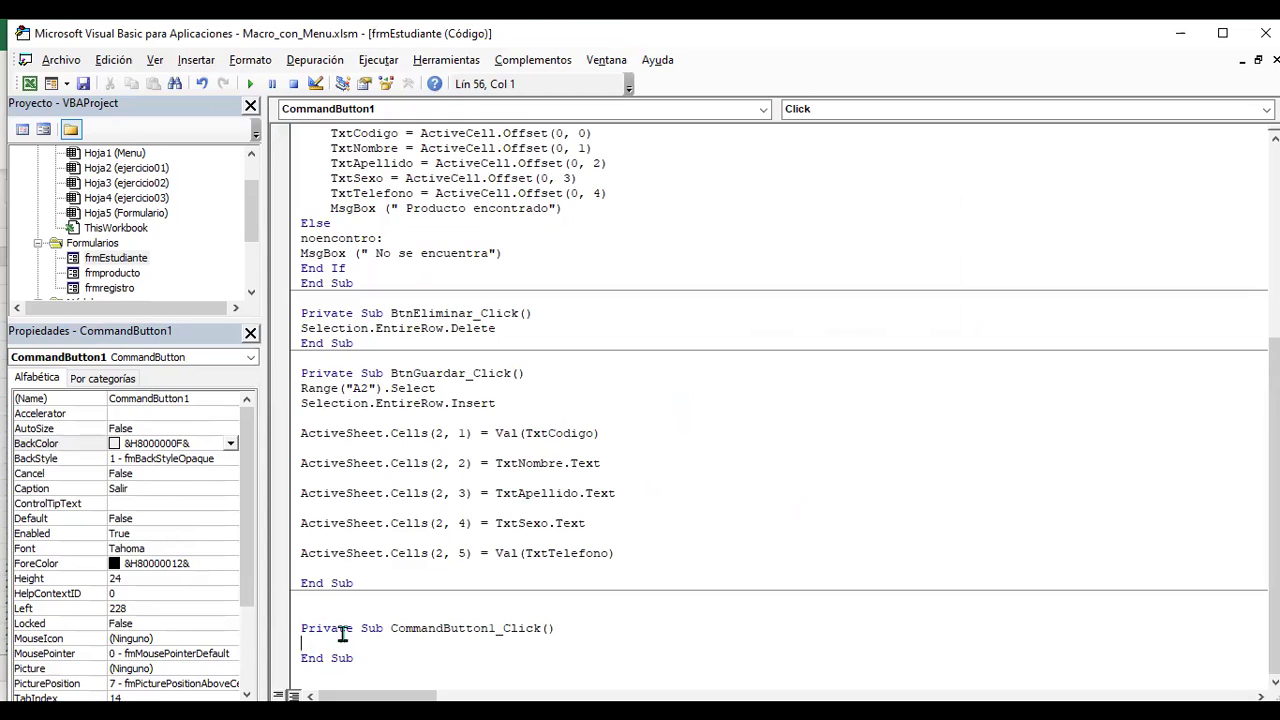
pyautogui.write('Unload Me')
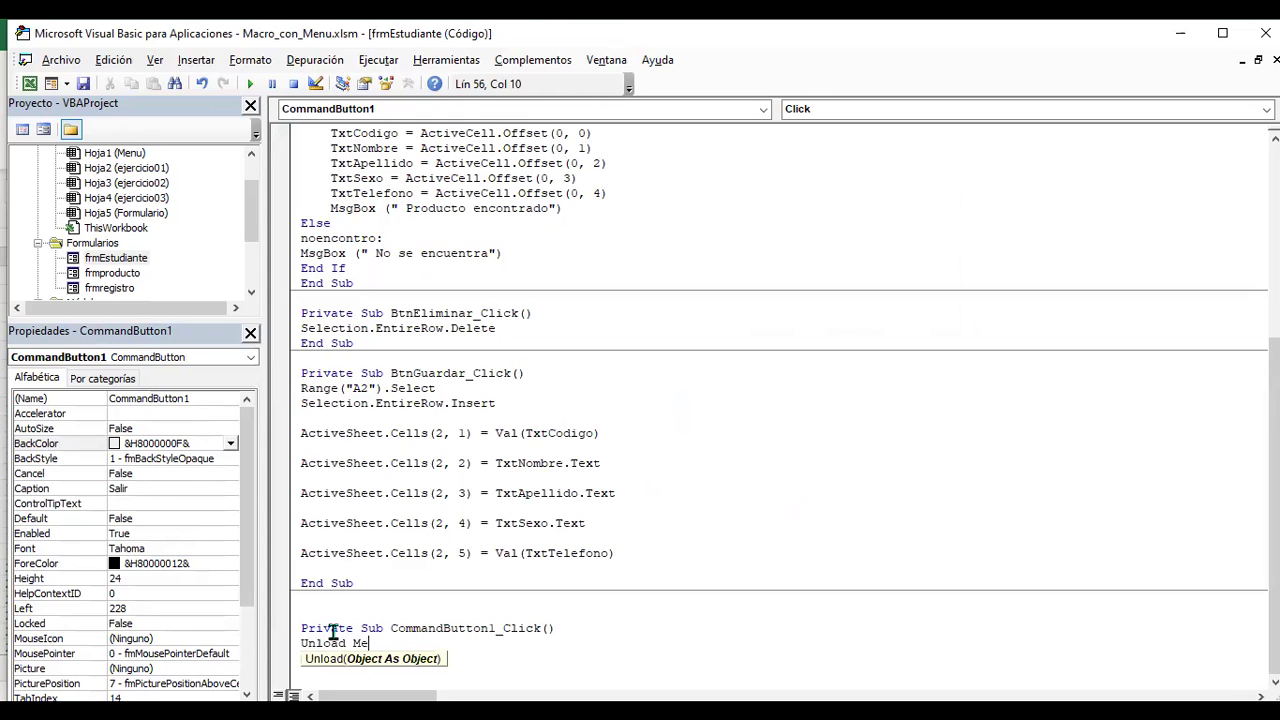
pyautogui.press('Escape')
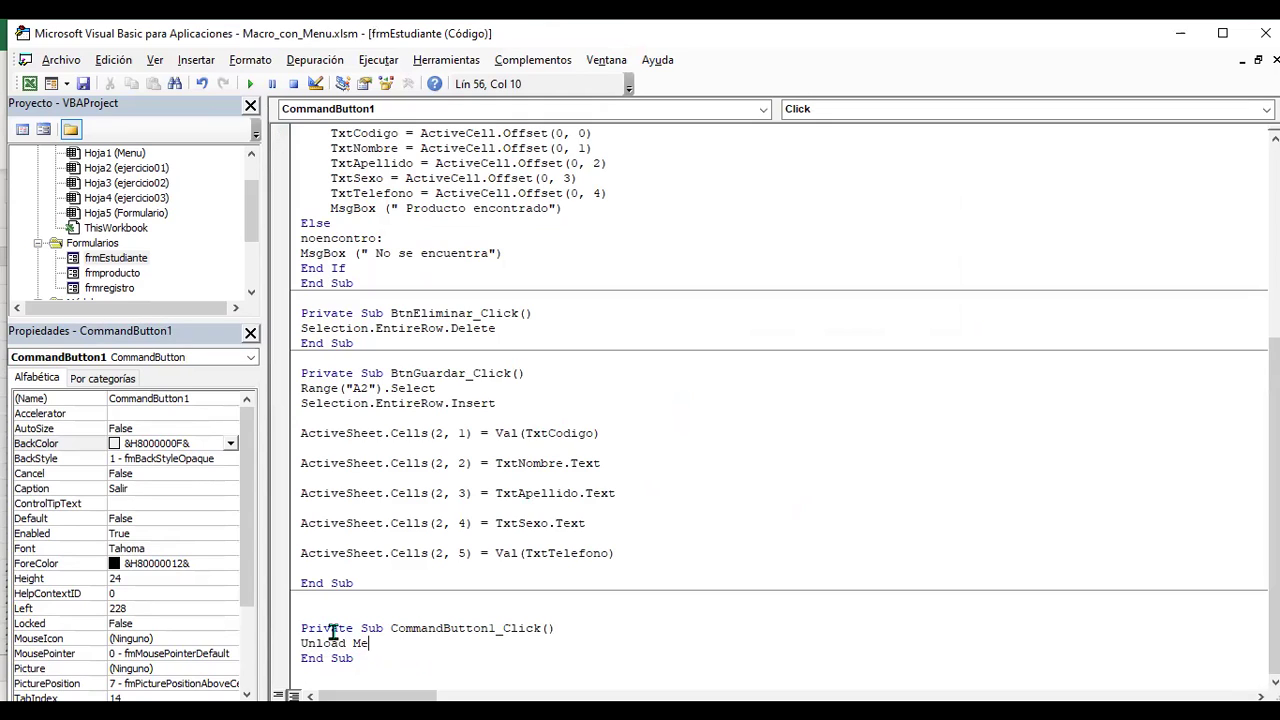
# Set the Salir button's Cancel property to True, then open and cancel the Macros dialog.
pyautogui.click(138, 474)
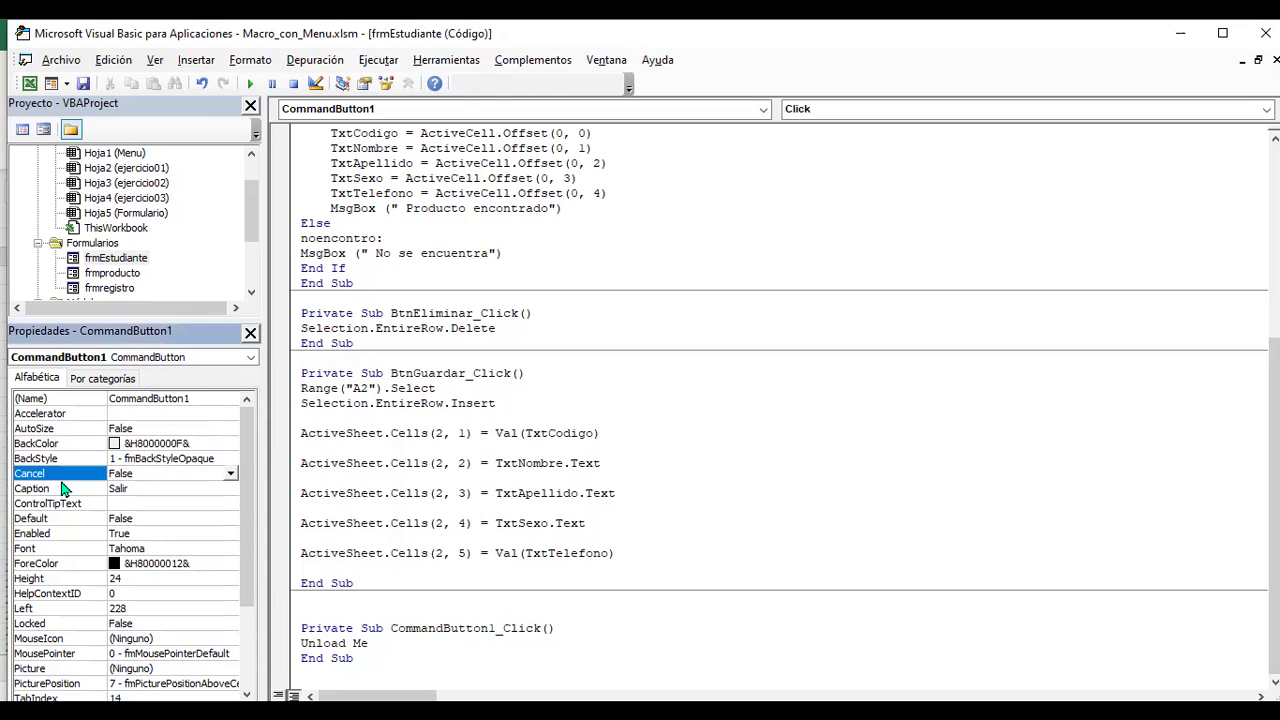
pyautogui.doubleClick(149, 476)
pyautogui.click(251, 85)
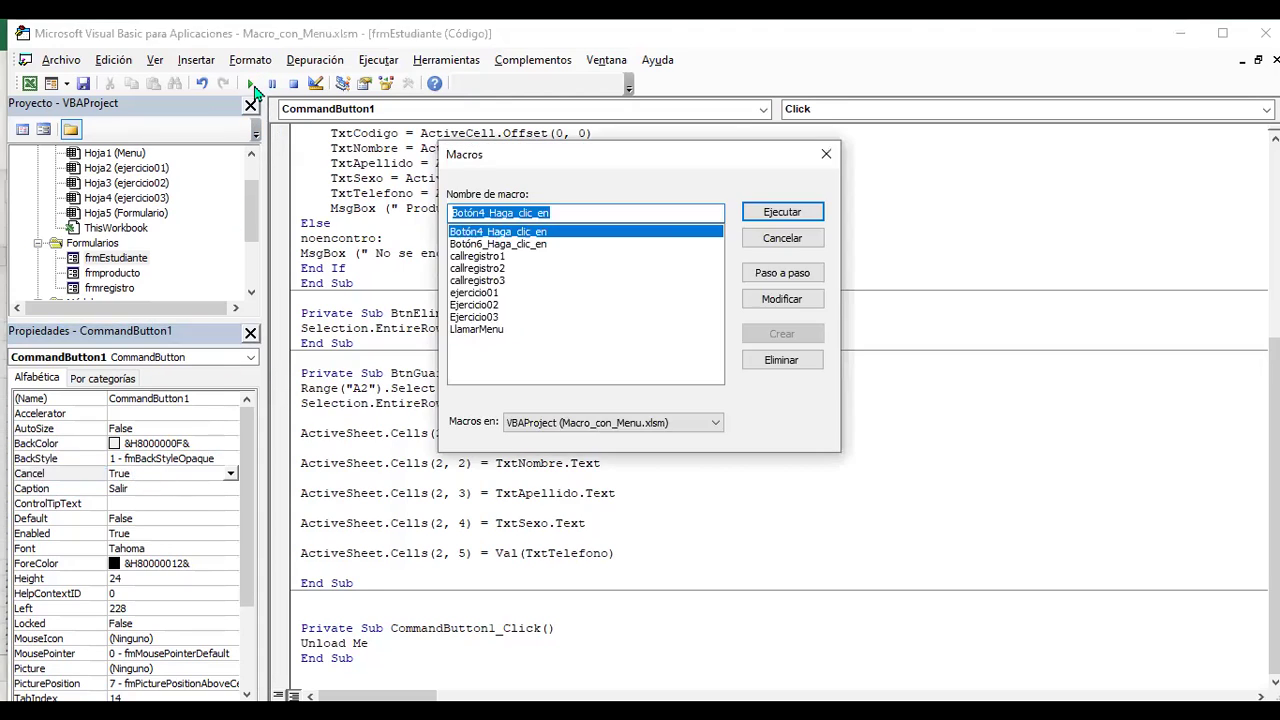
pyautogui.click(782, 238)
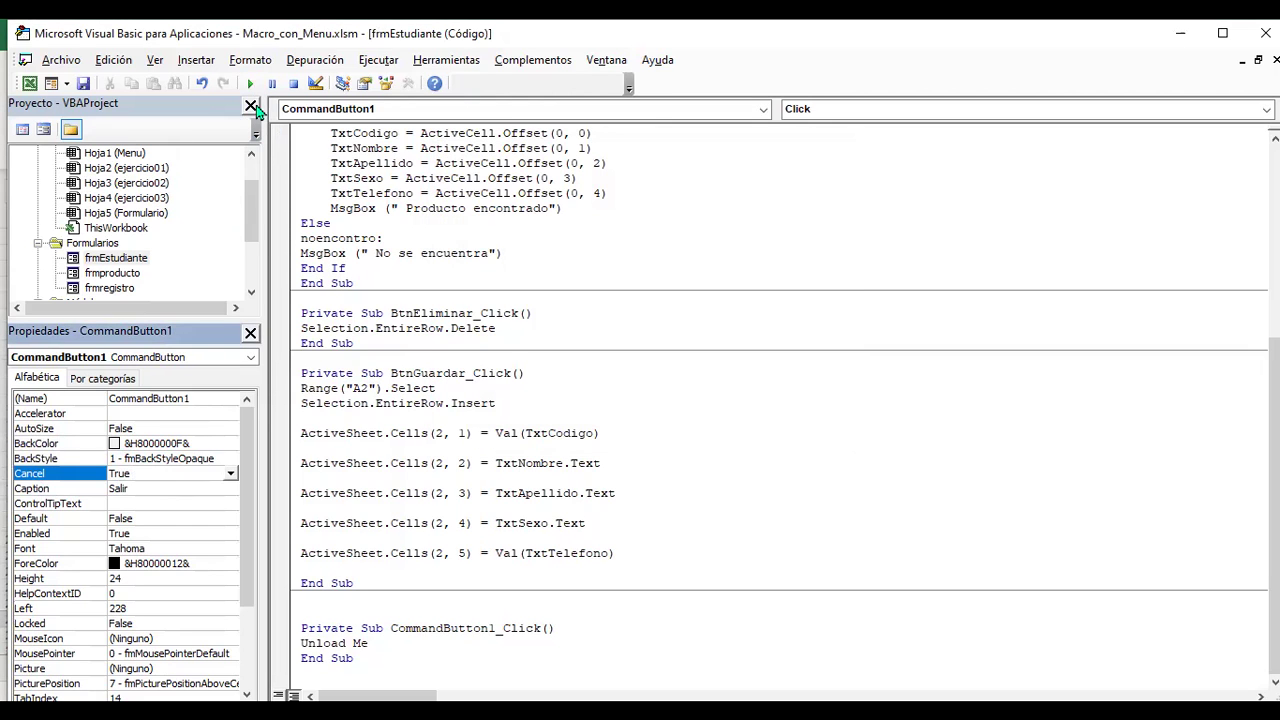
# On the ejercicio03 sheet, open the Registro form twice, closing it each time with Esc.
pyautogui.click(29, 85)
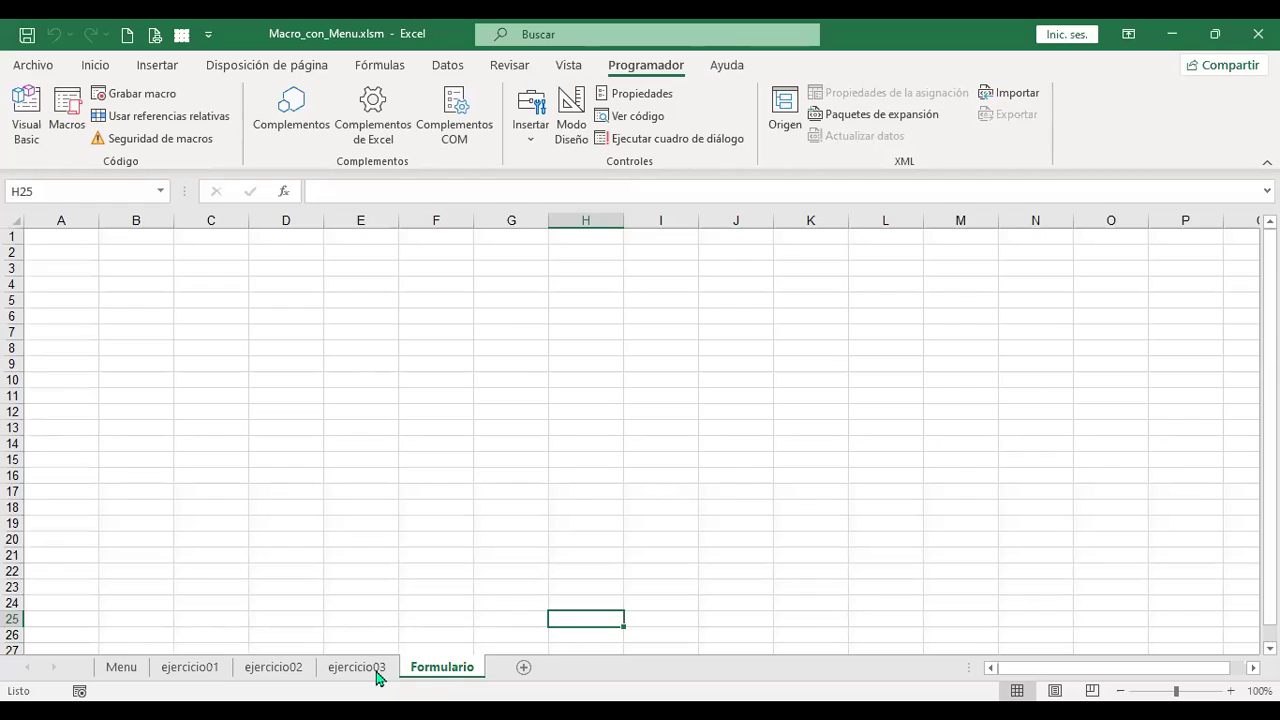
pyautogui.click(378, 667)
pyautogui.click(567, 310)
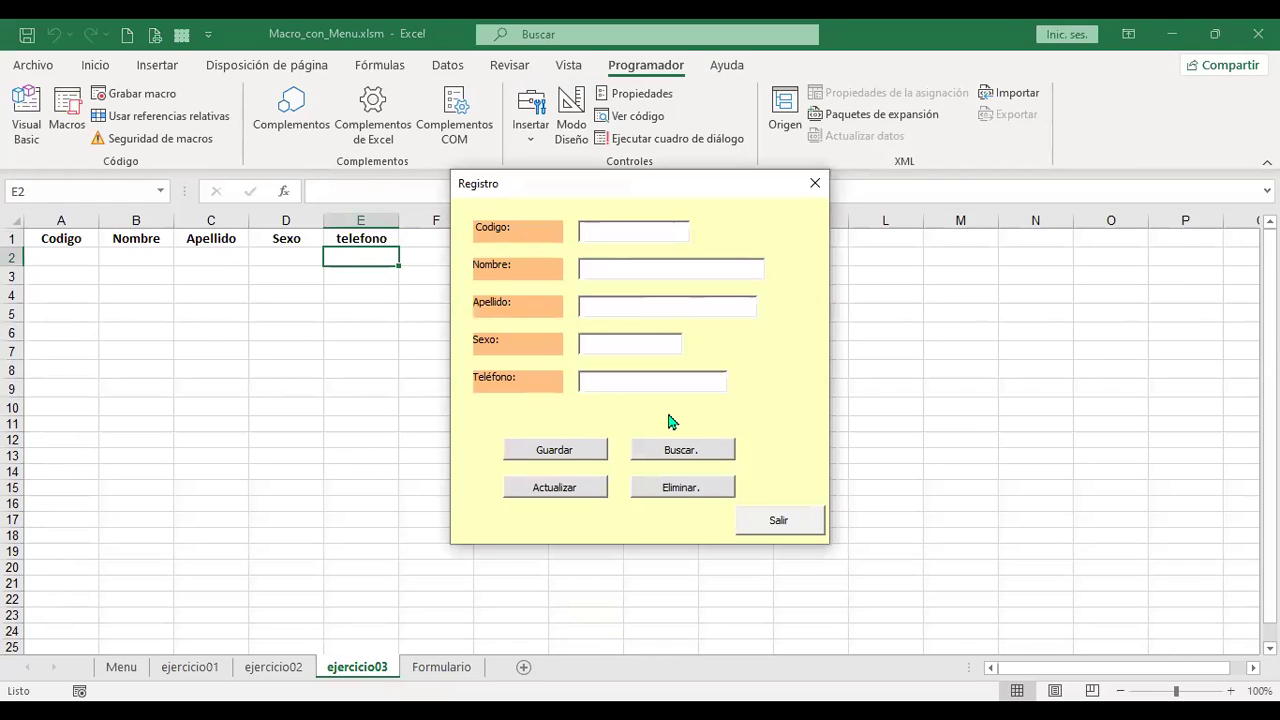
pyautogui.press('Escape')
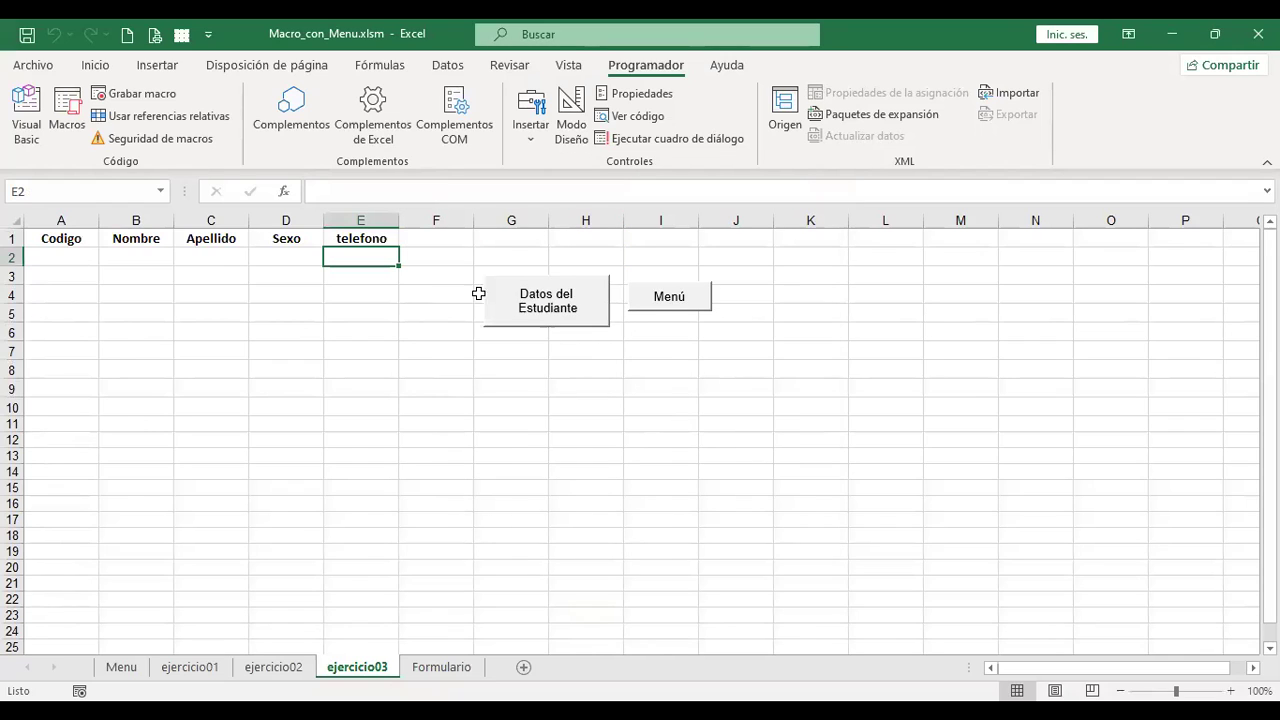
pyautogui.click(502, 297)
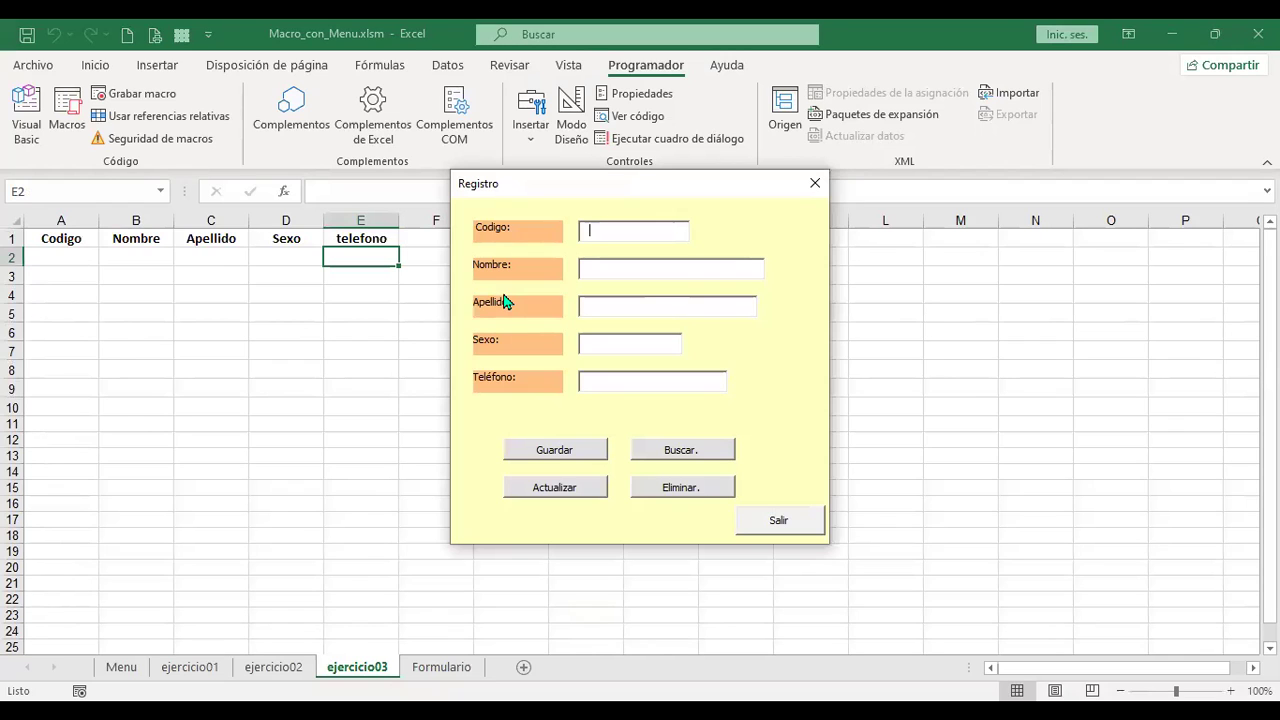
pyautogui.press('Escape')
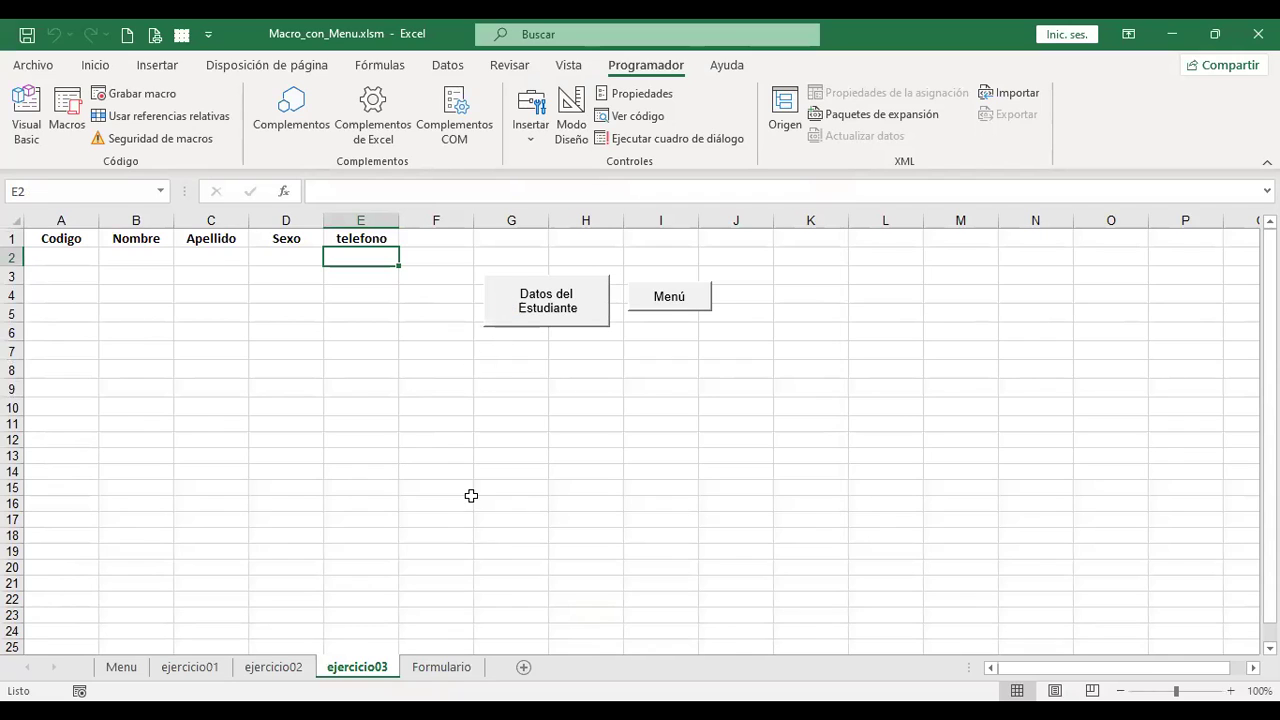
# Reopen the form, run Actualizar with empty fields to write 0s into row 2, and close it.
pyautogui.click(530, 318)
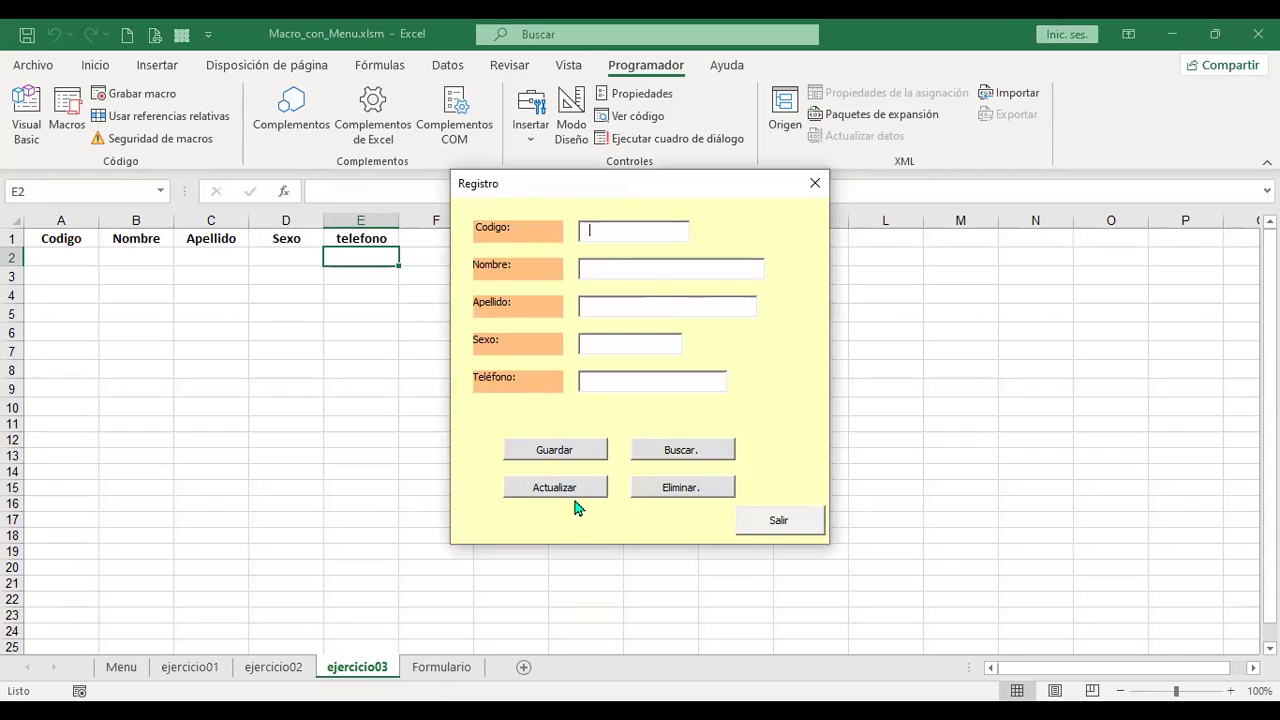
pyautogui.click(578, 498)
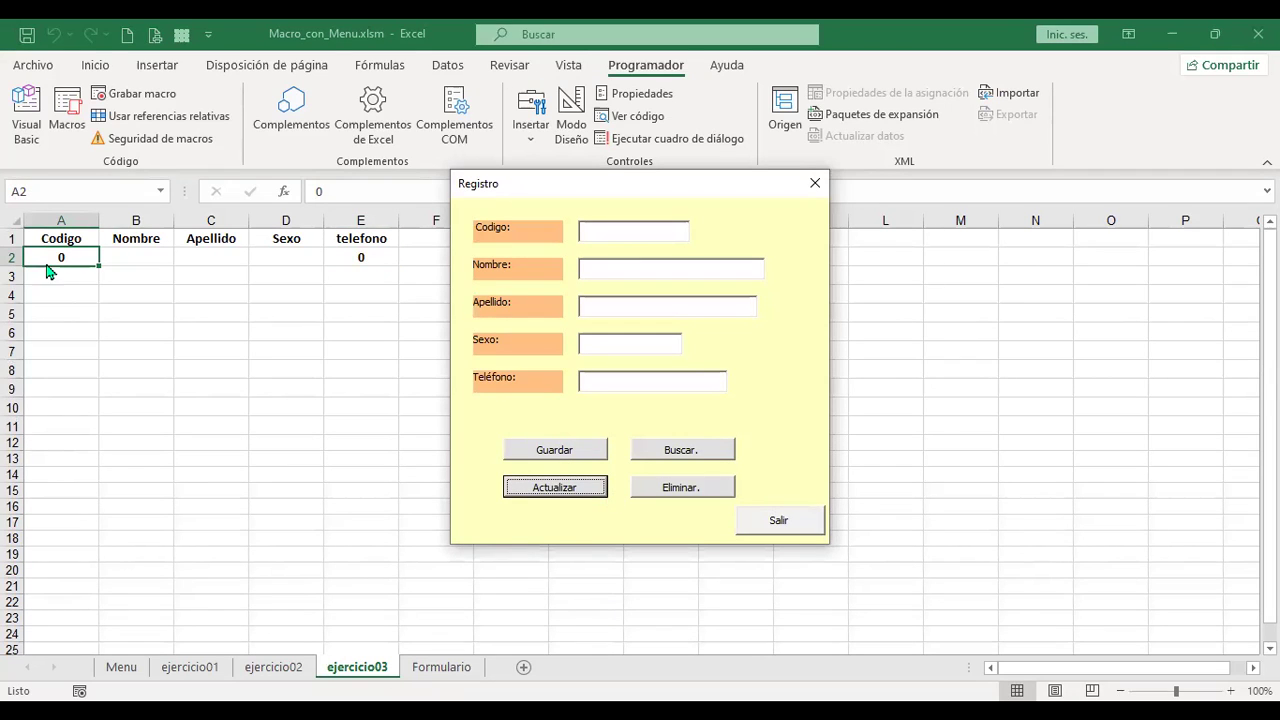
pyautogui.click(815, 186)
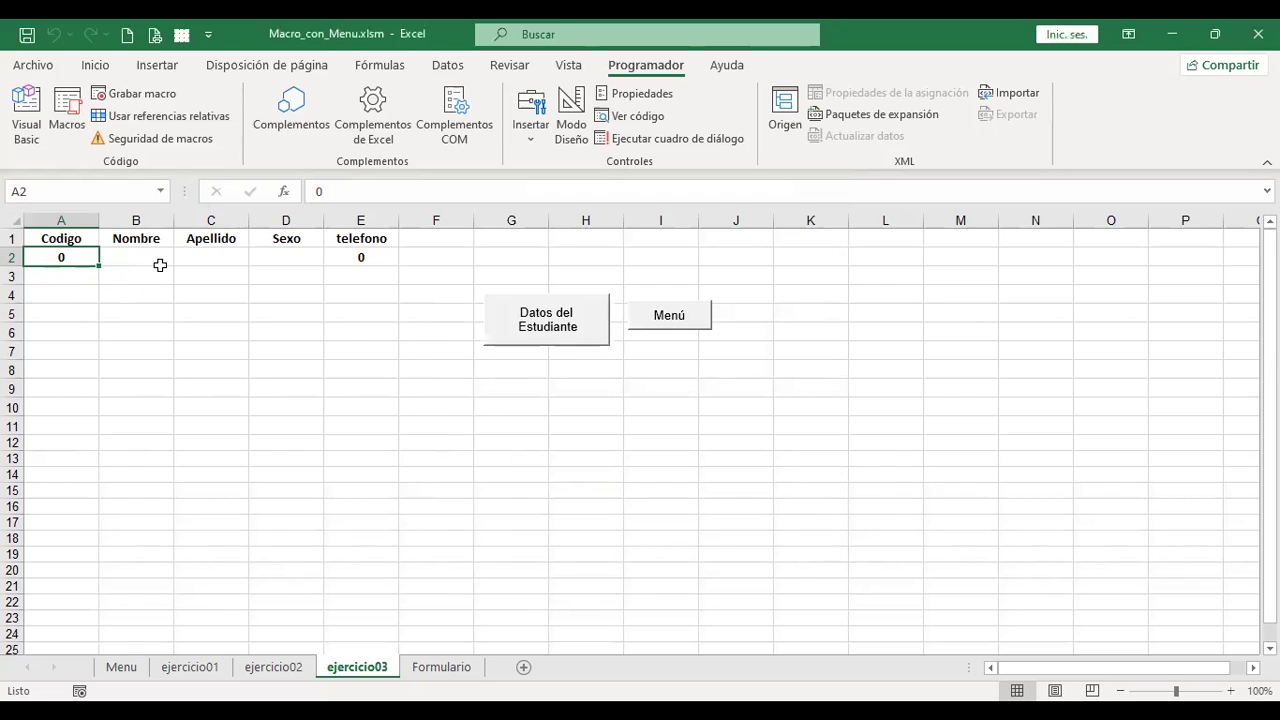
pyautogui.click(35, 100)
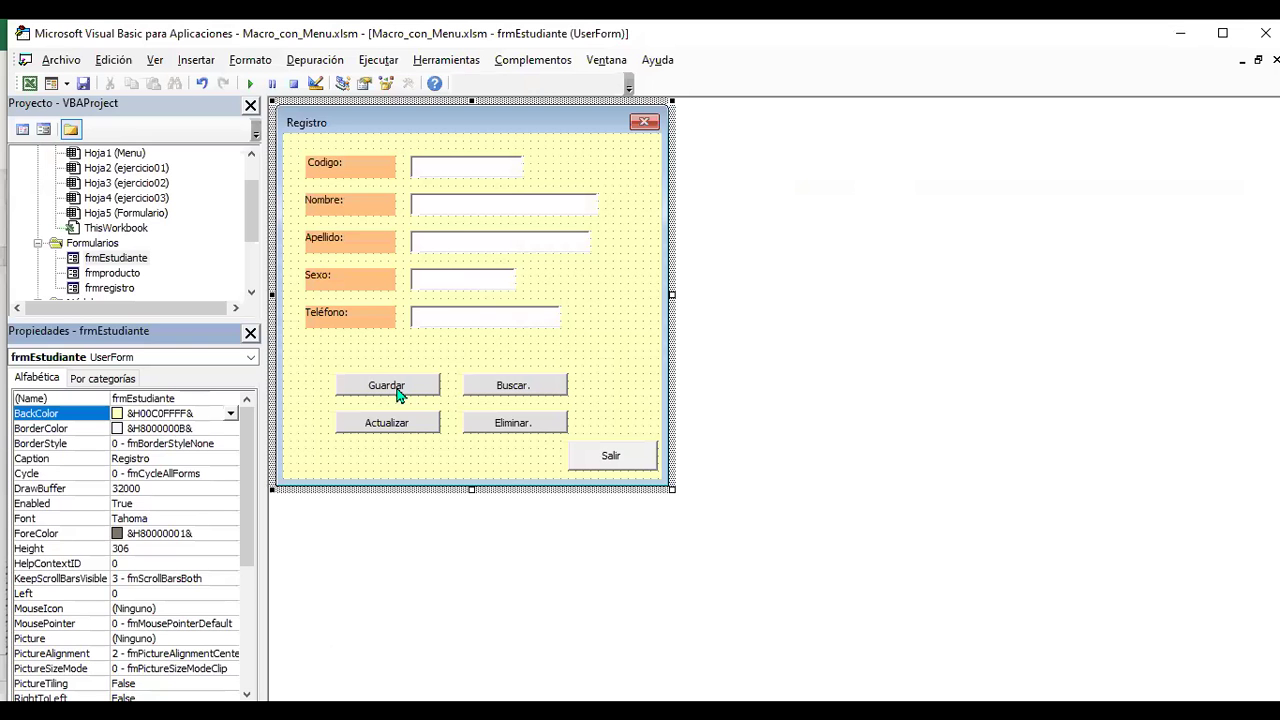
pyautogui.doubleClick(386, 385)
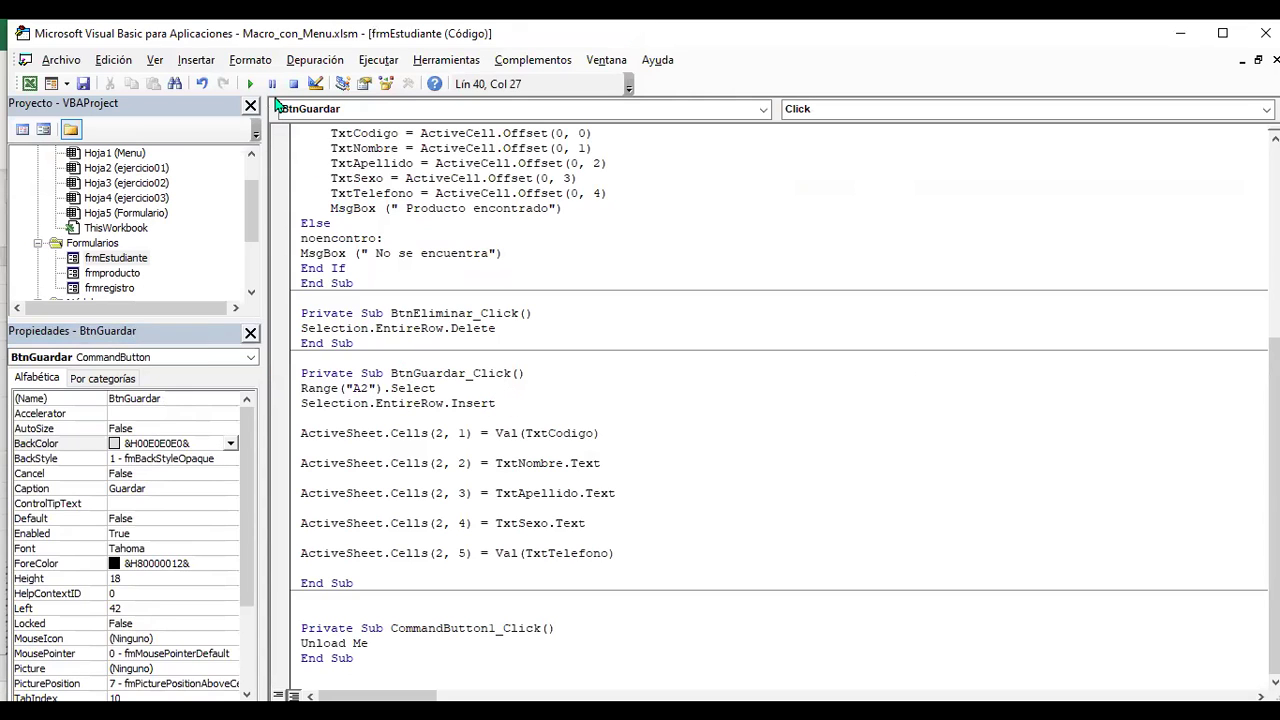
pyautogui.doubleClick(135, 258)
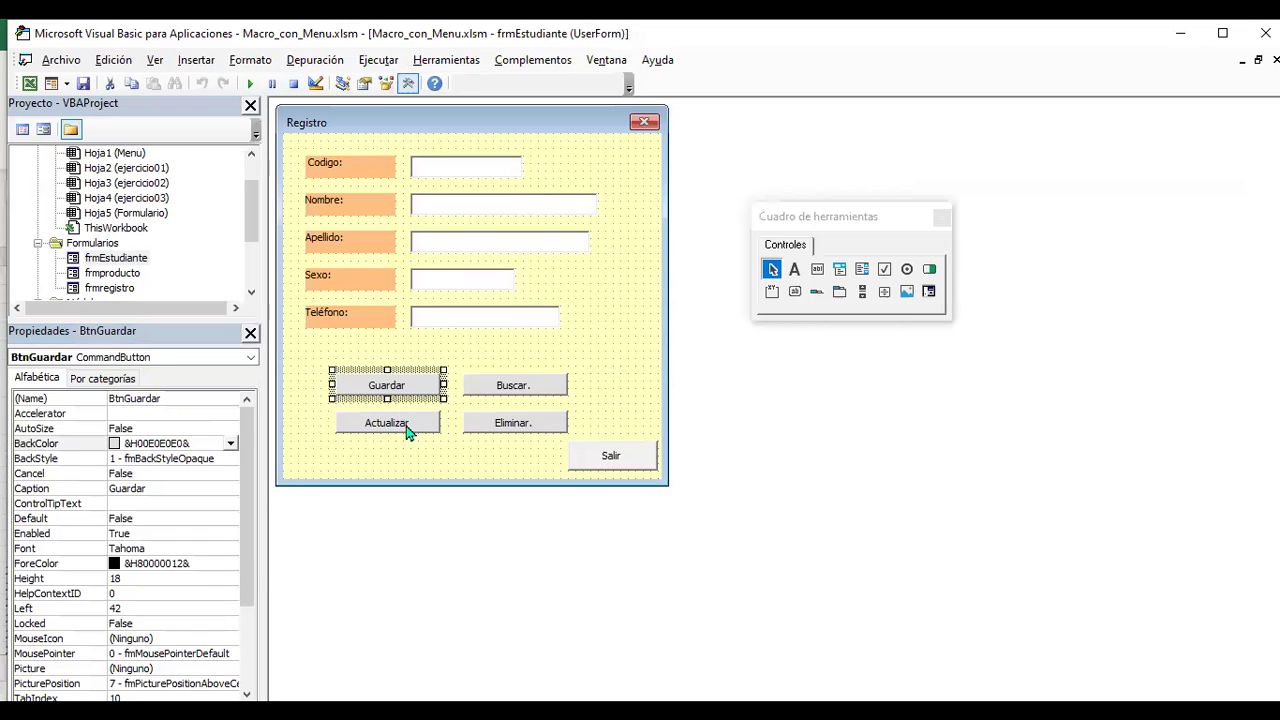
pyautogui.doubleClick(407, 430)
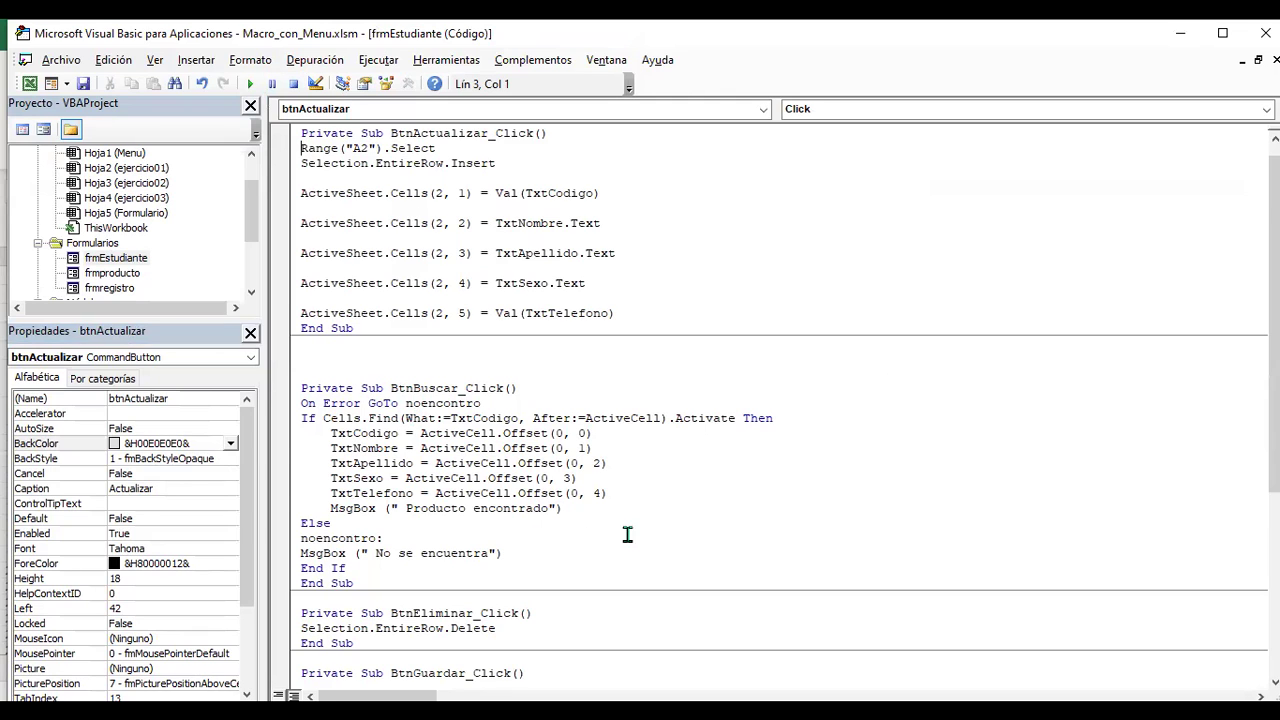
pyautogui.scroll(-2, 831, 487)
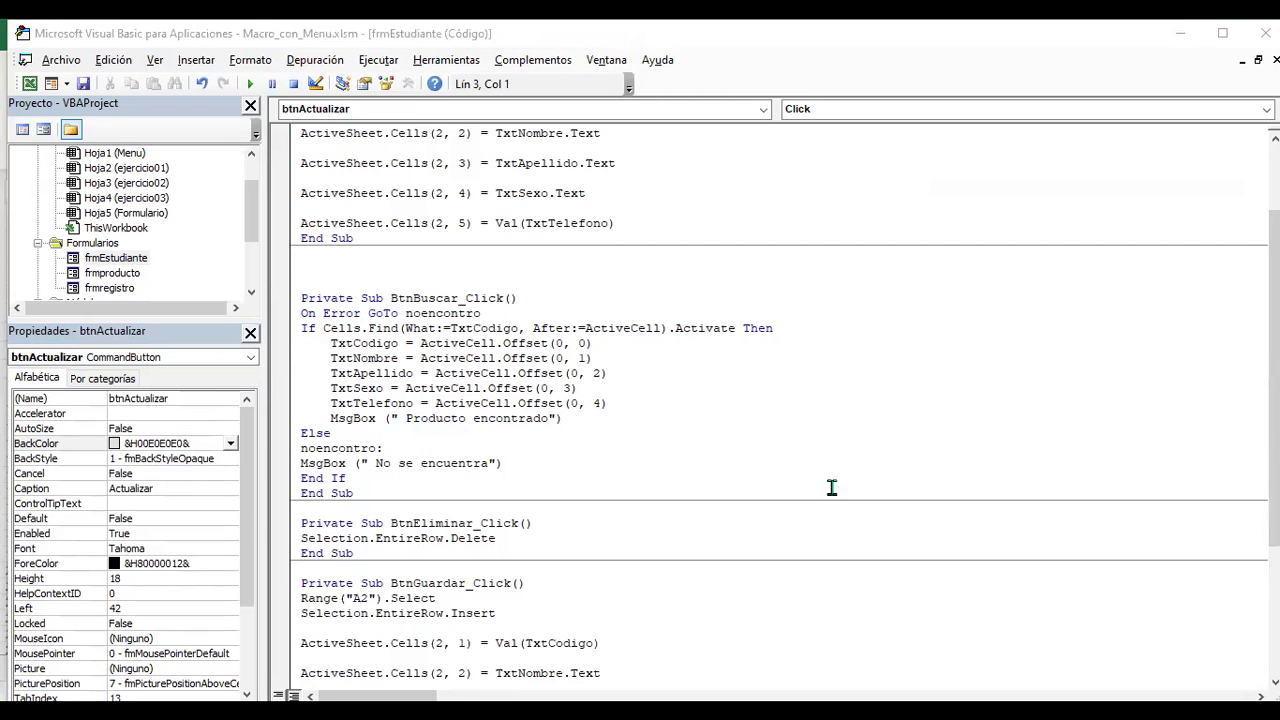
pyautogui.scroll(-2, 831, 482)
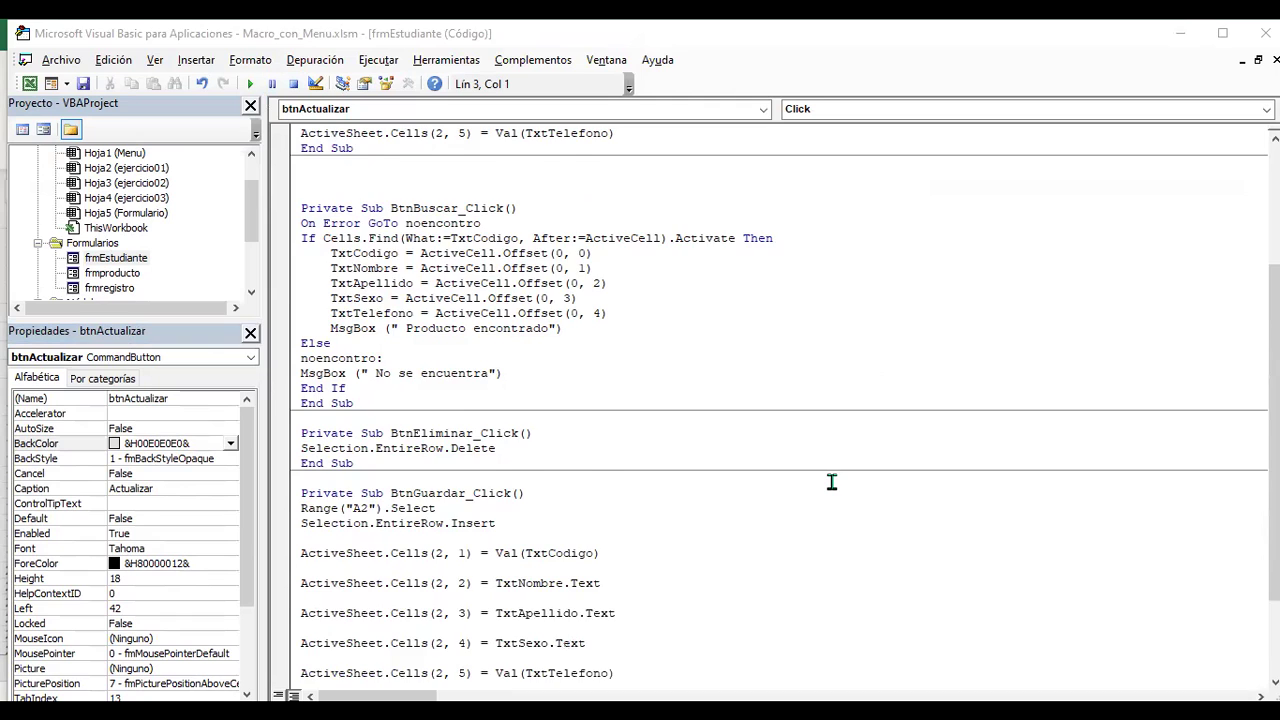
pyautogui.scroll(-2, 831, 482)
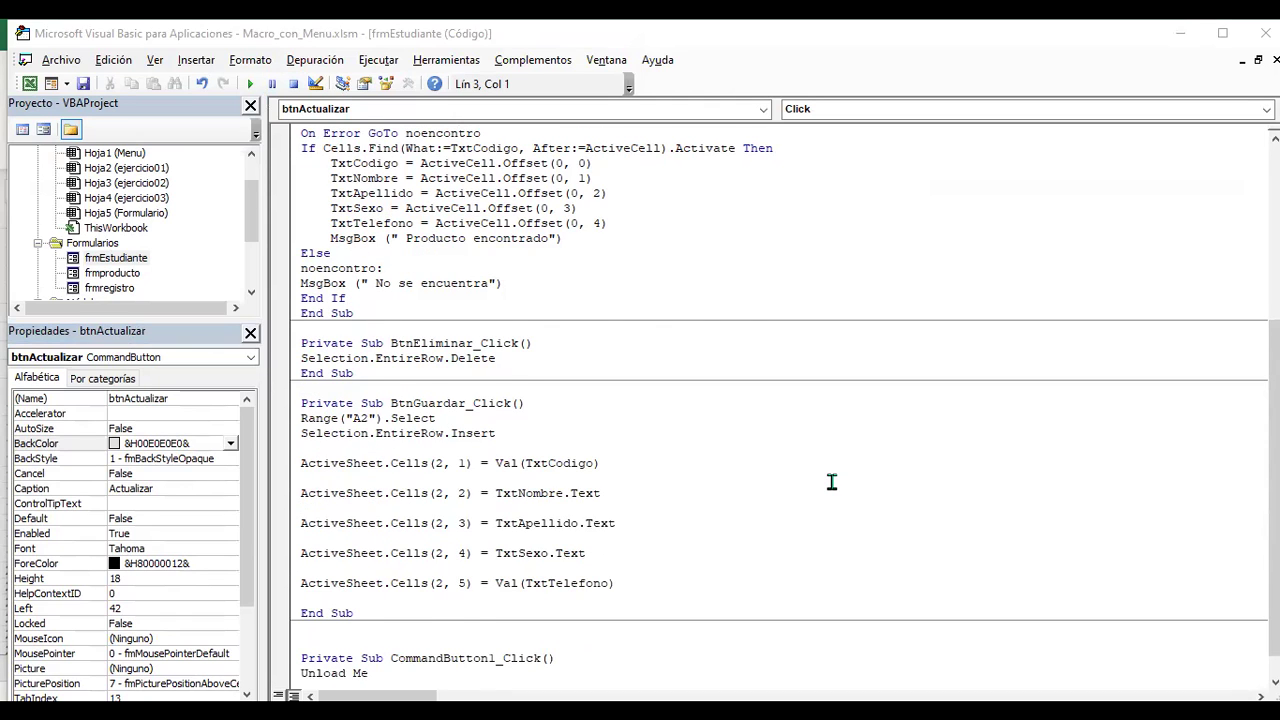
pyautogui.scroll(4, 831, 482)
pyautogui.scroll(2, 831, 482)
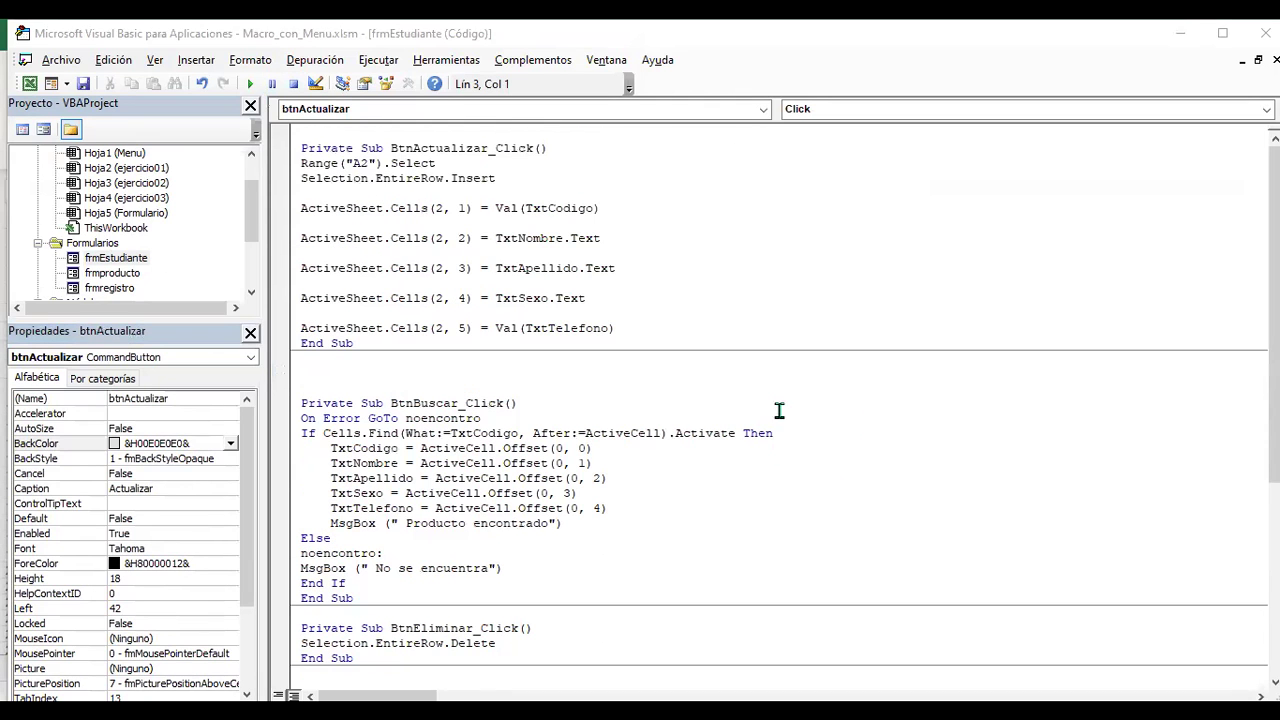
pyautogui.click(520, 177)
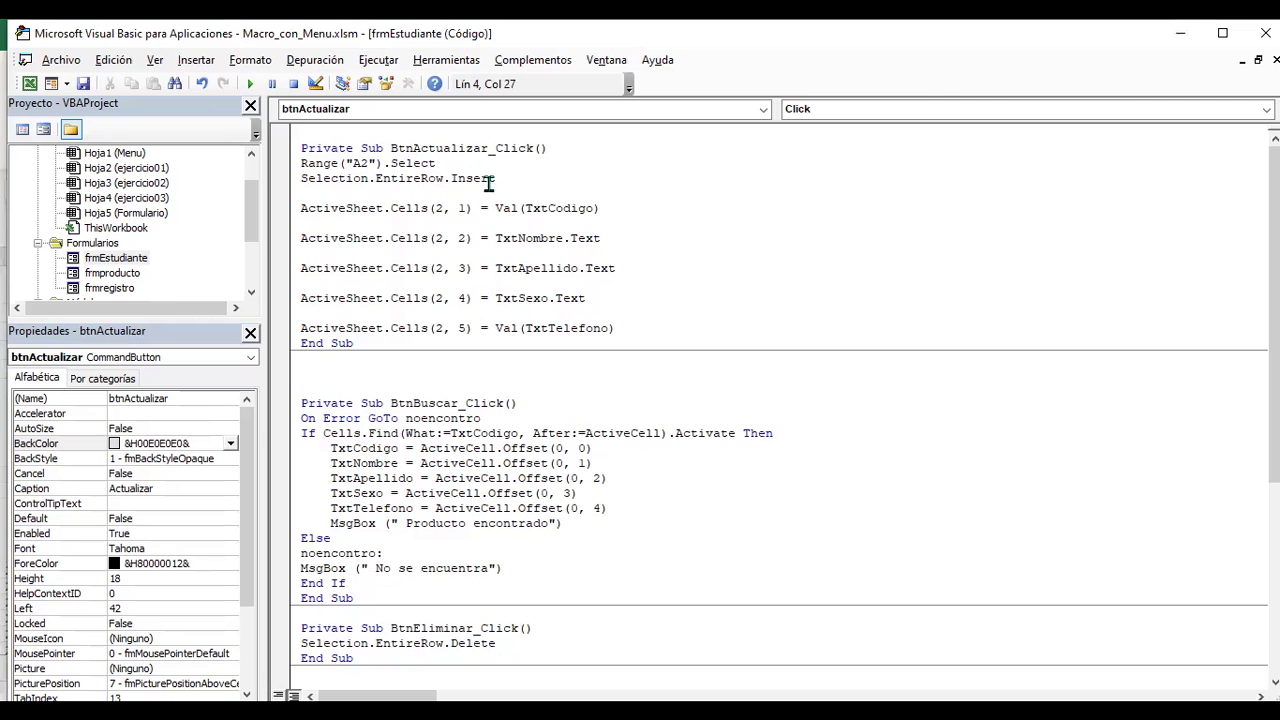
pyautogui.scroll(-1, 547, 238)
pyautogui.scroll(1, 547, 238)
pyautogui.scroll(-1, 520, 367)
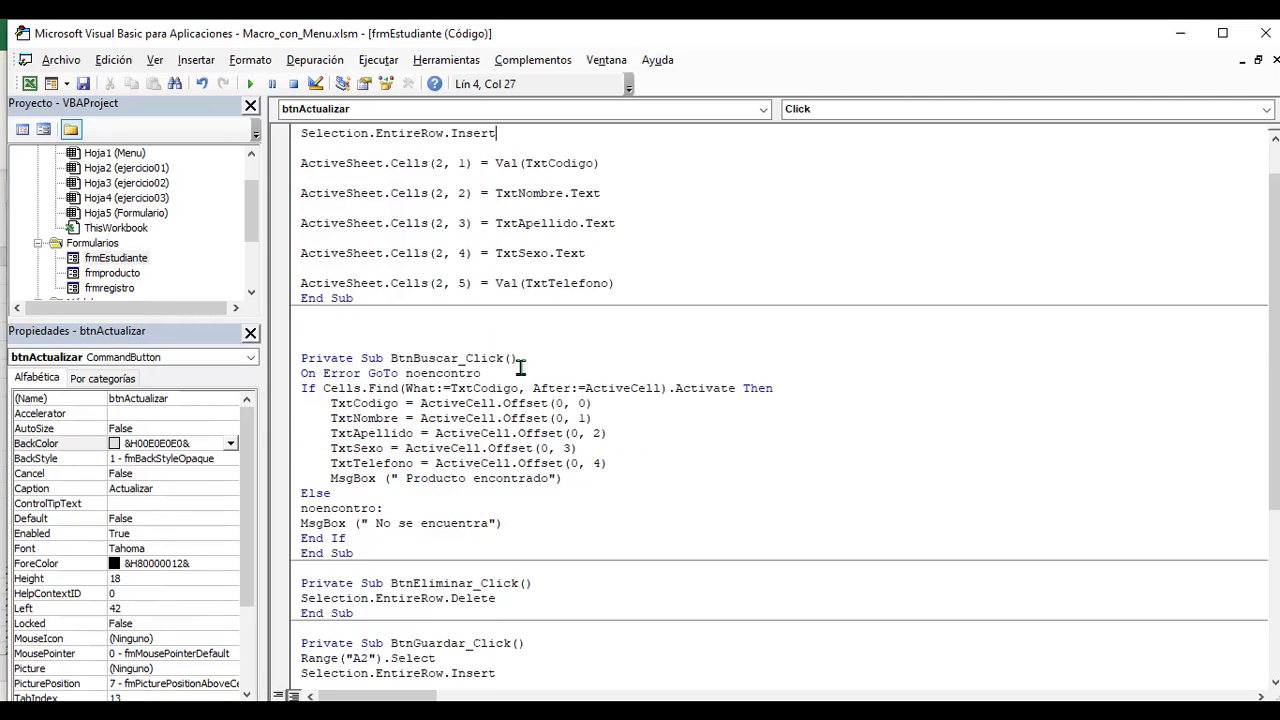
pyautogui.scroll(-4, 520, 367)
pyautogui.scroll(-1, 520, 367)
pyautogui.scroll(-1, 517, 368)
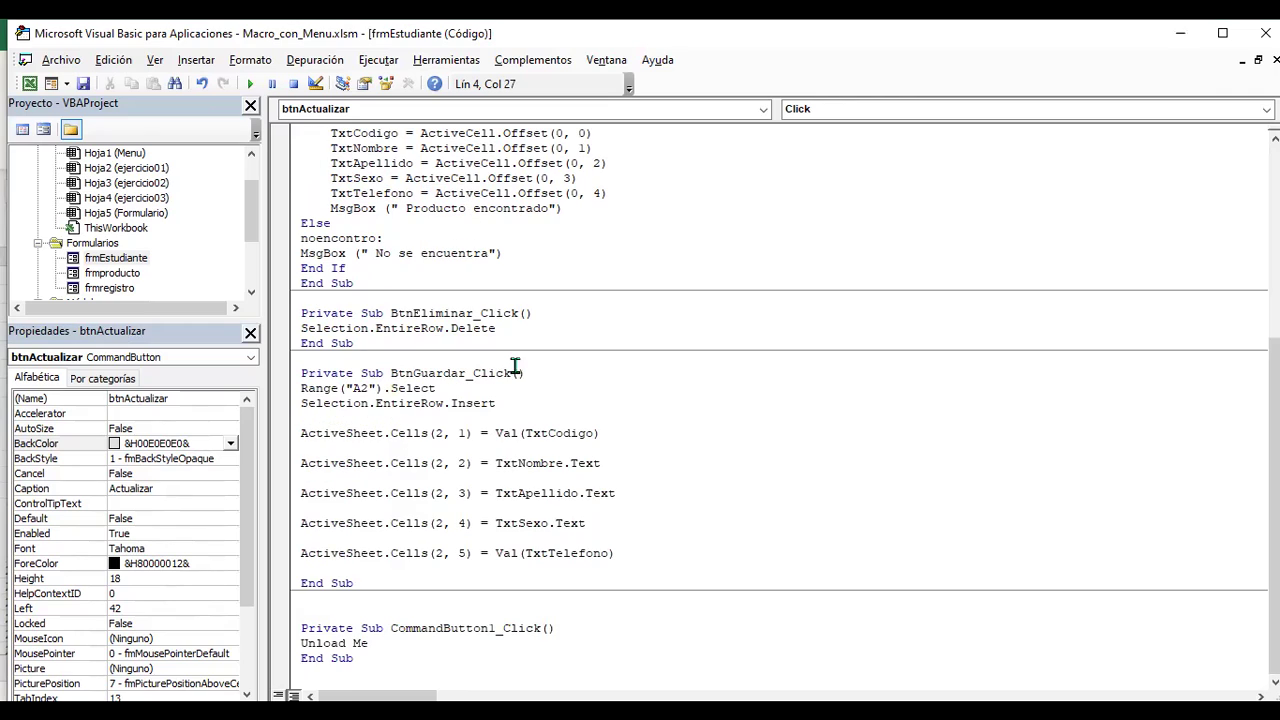
pyautogui.click(507, 400)
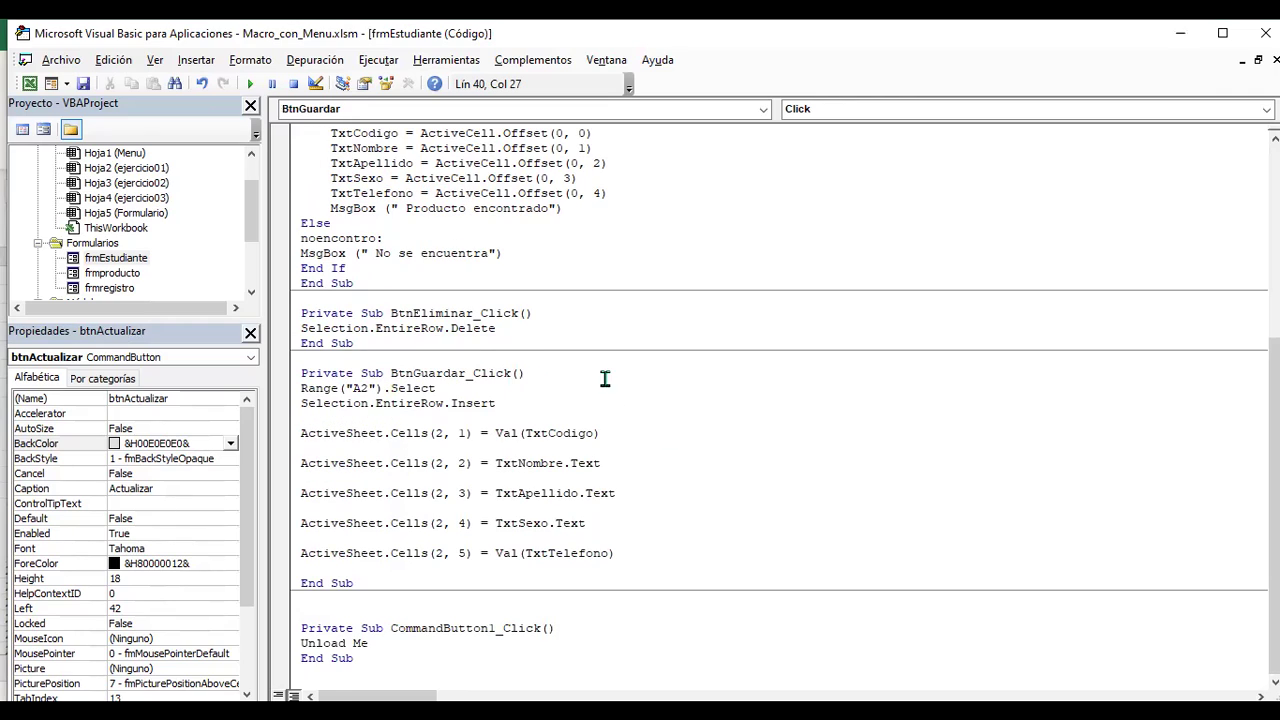
pyautogui.click(578, 362)
# Below the BtnGuardar_Click header, start an If TxtNombre = "" Then block.
pyautogui.click(551, 372)
pyautogui.click(438, 384)
pyautogui.click(522, 401)
pyautogui.click(545, 376)
pyautogui.press('Return')
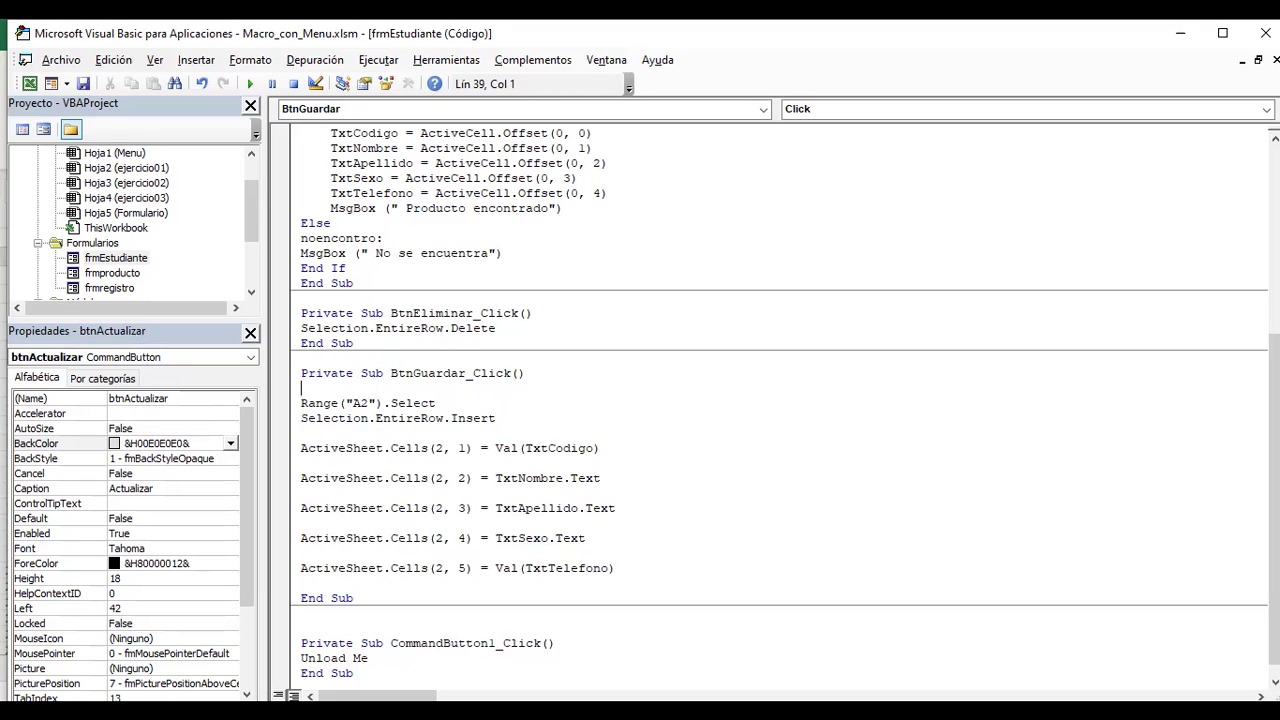
pyautogui.write('if')
pyautogui.write(' txt')
pyautogui.write('nombre')
pyautogui.write('= ""')
pyautogui.write(' t')
pyautogui.write('hen')
pyautogui.press('Return')
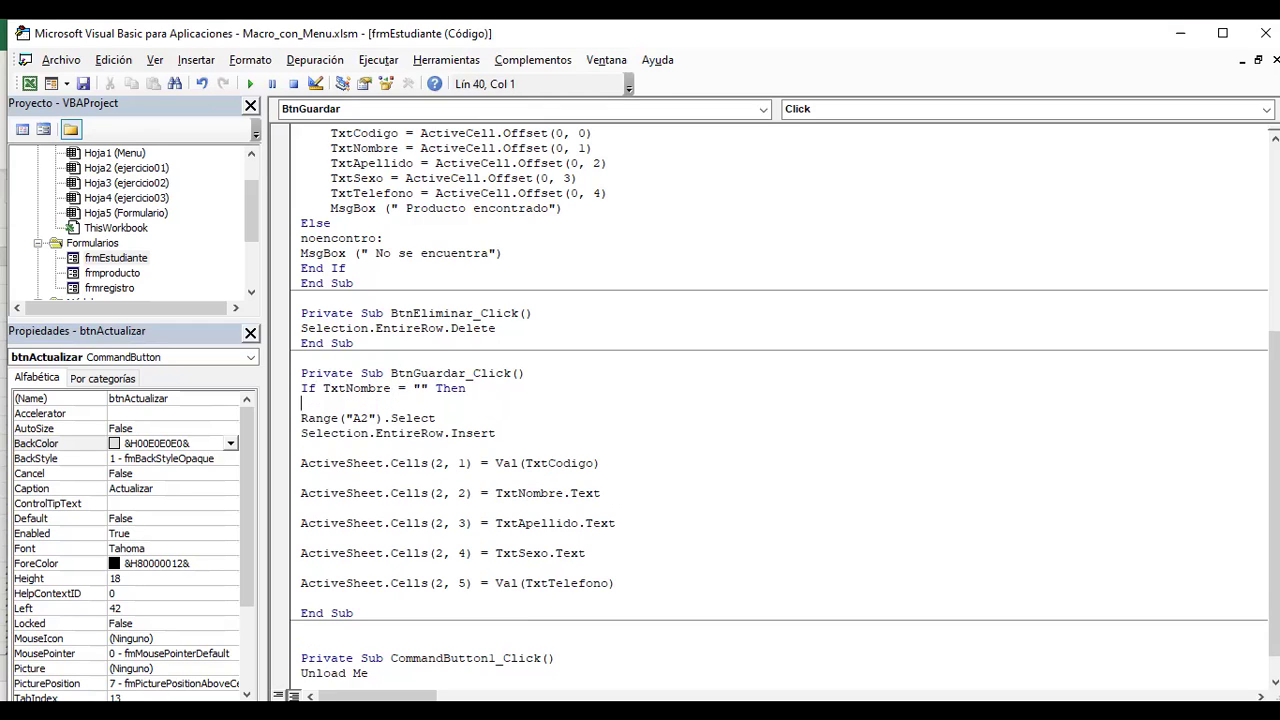
pyautogui.press('Tab')
# Inside the If, add MsgBox "Debe escribir dato" followed by Exit Sub.
pyautogui.write('msg')
pyautogui.write('box')
pyautogui.write('"Debe escribir dato"')
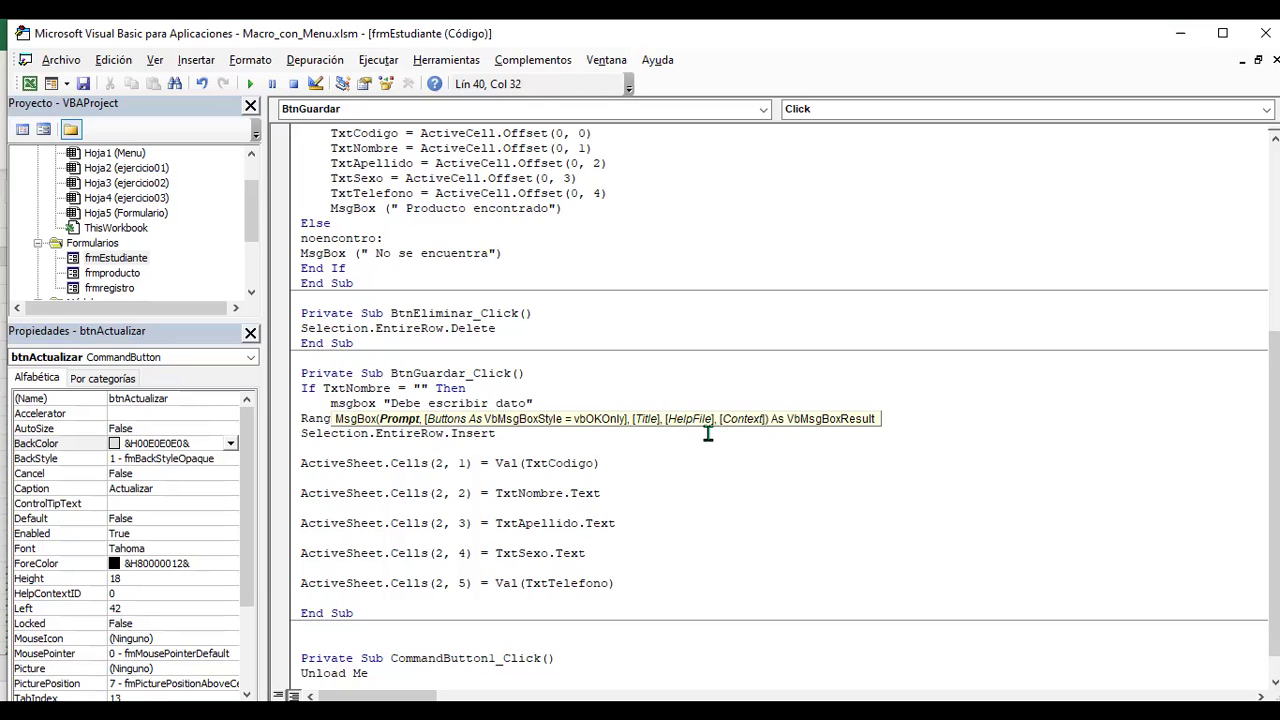
pyautogui.press('Return')
pyautogui.write('exit sub')
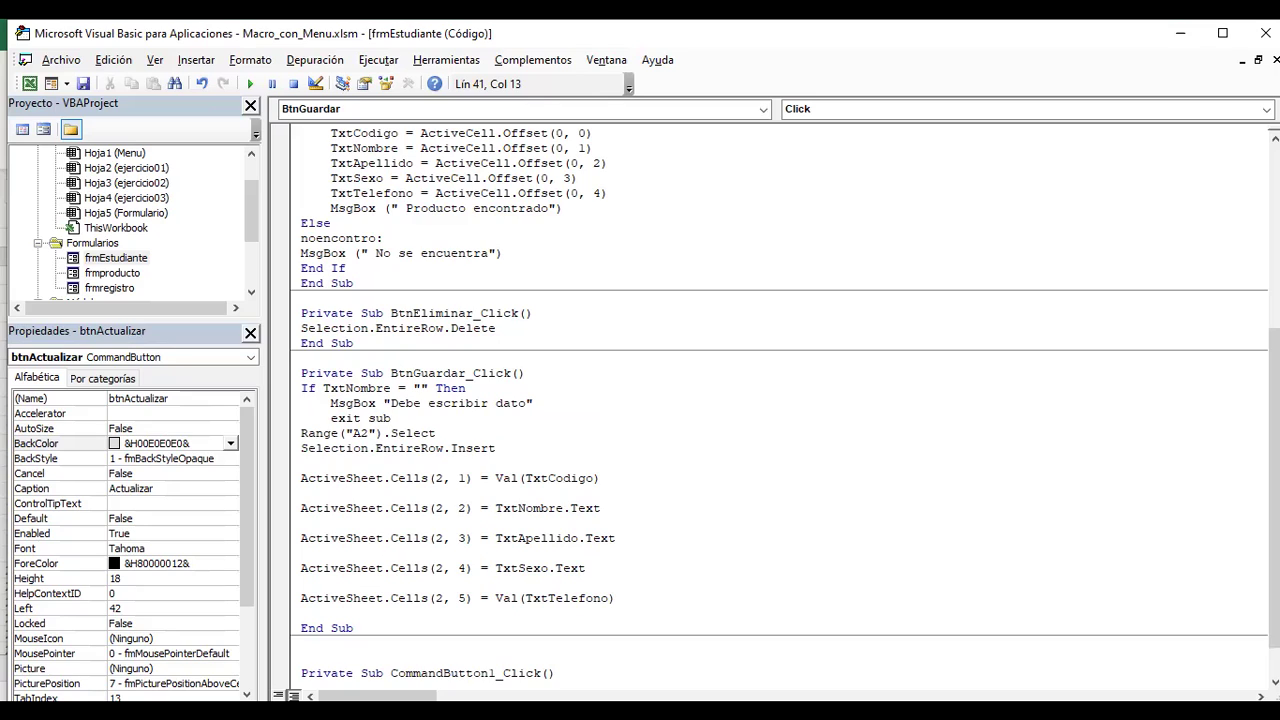
pyautogui.press('Return')
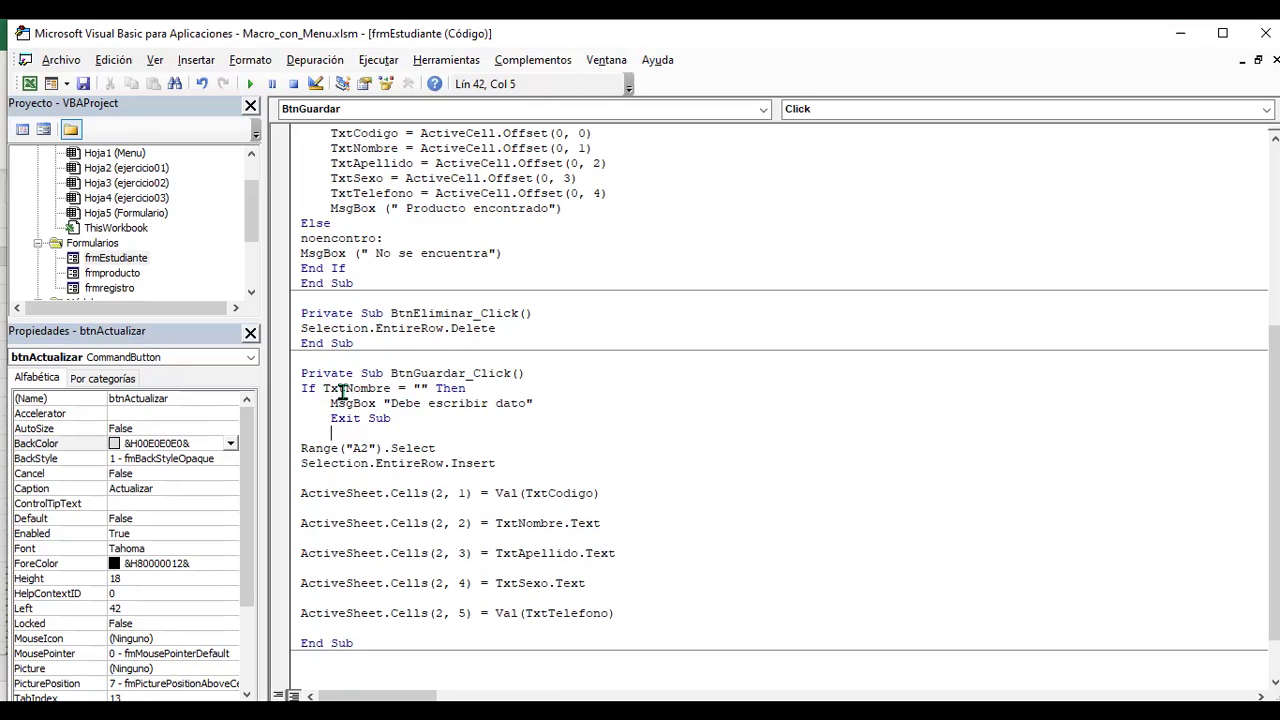
# Close the block with End If and add a blank separating line.
pyautogui.click(398, 418)
pyautogui.press('Down')
pyautogui.press('BackSpace')
pyautogui.write('end ')
pyautogui.write('if')
pyautogui.press('Return')
pyautogui.press('Up')
pyautogui.press('Up')
pyautogui.press('Up')
pyautogui.press('Up')
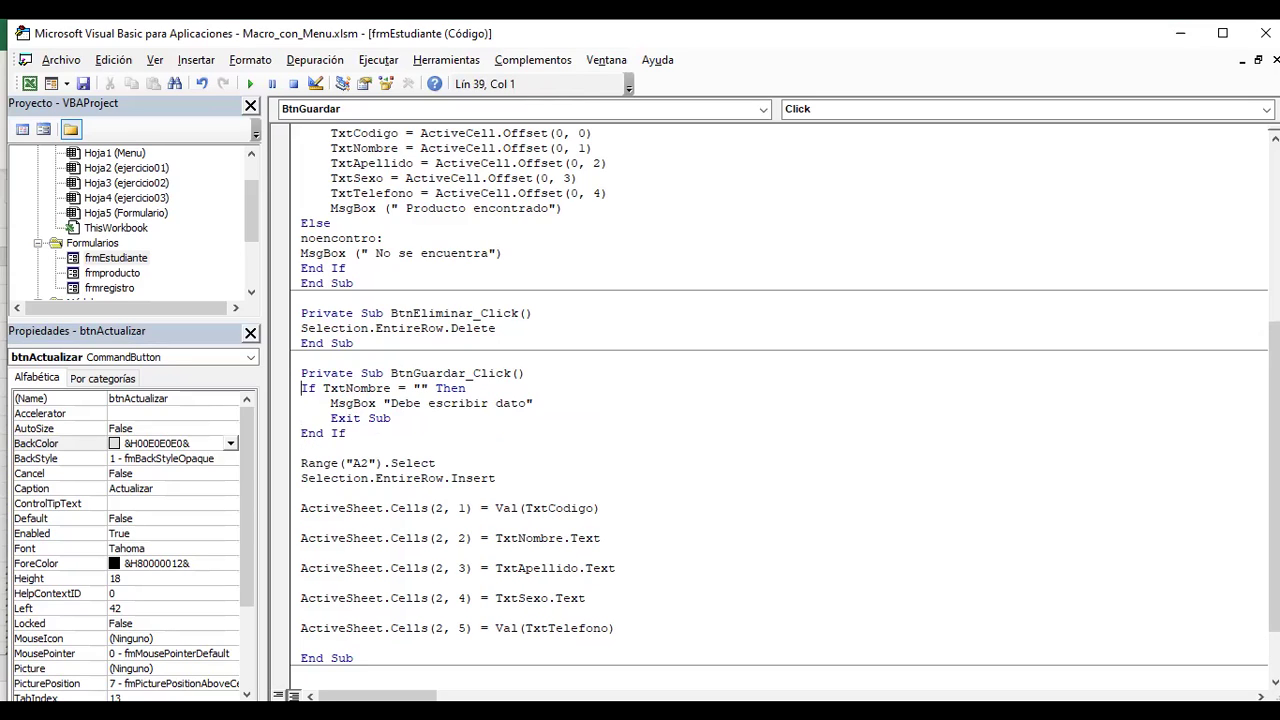
pyautogui.press('Return')
pyautogui.press('Down')
pyautogui.press('Down')
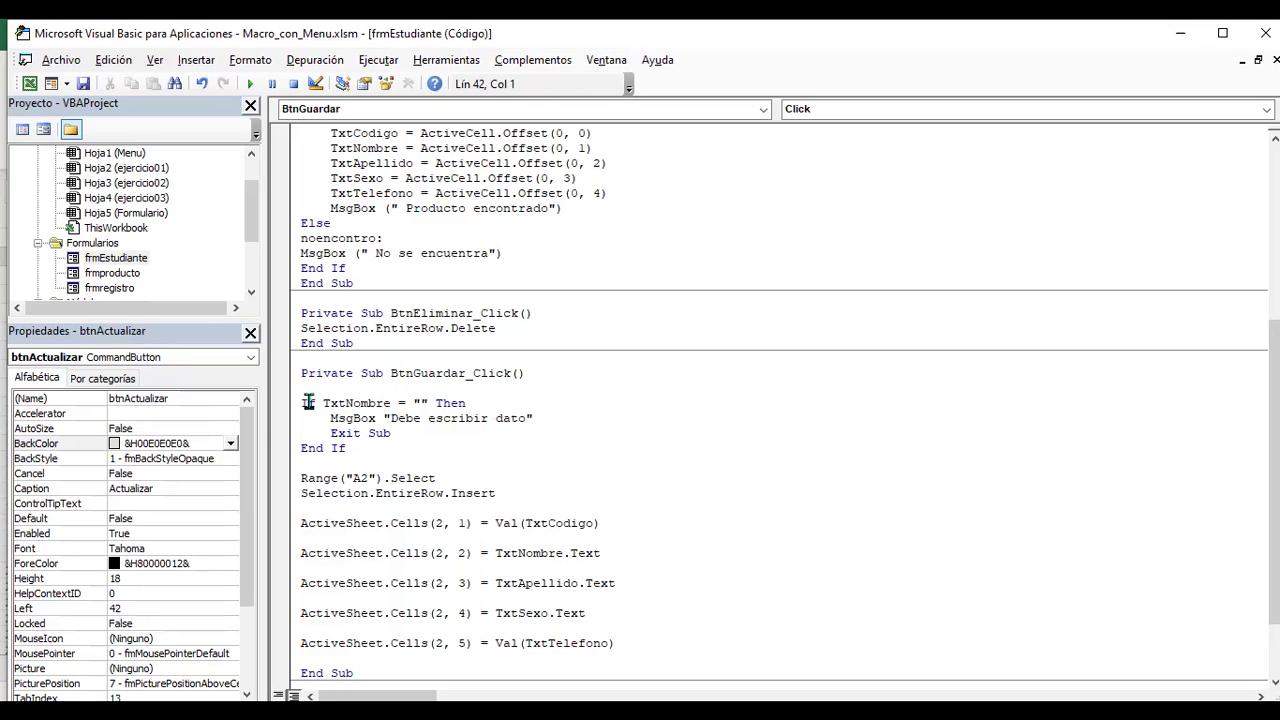
# Go back to Excel and open the Datos del Estudiante Registro form.
pyautogui.click(365, 450)
pyautogui.click(28, 90)
pyautogui.click(566, 314)
# Press Guardar with empty fields four times, dismissing the Debe escribir dato warning each time.
pyautogui.click(596, 451)
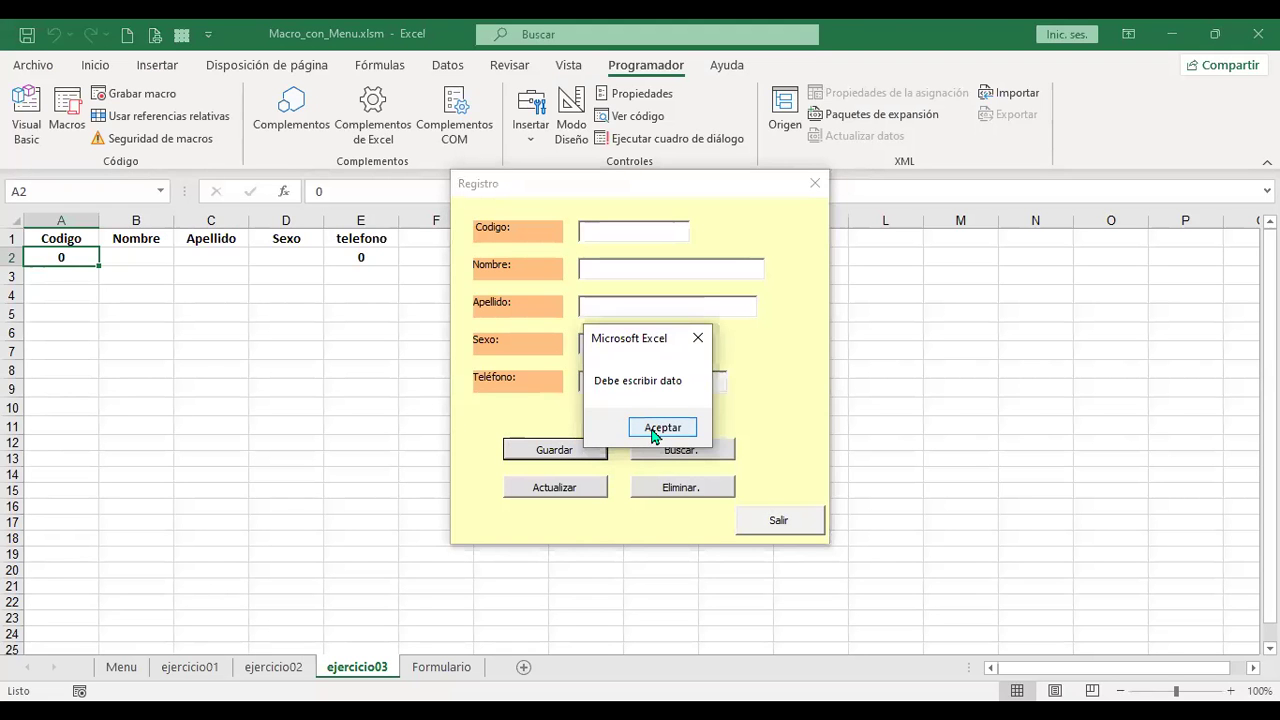
pyautogui.click(660, 427)
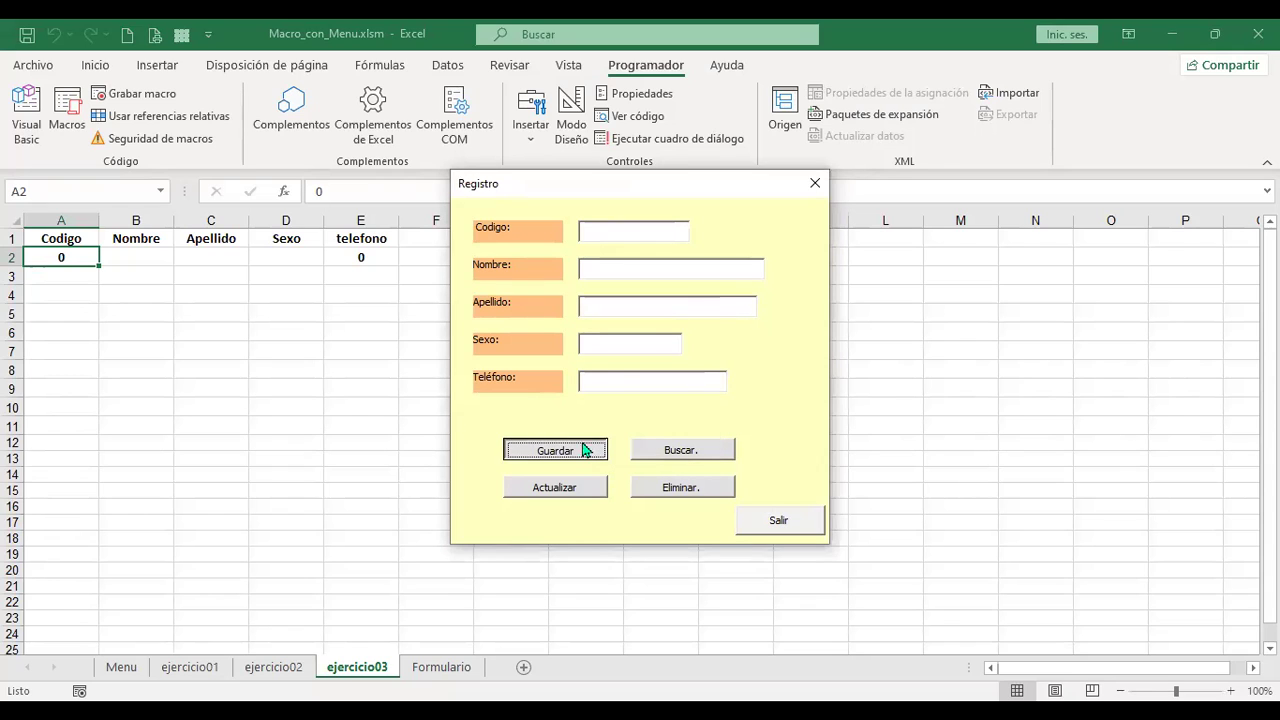
pyautogui.click(591, 452)
pyautogui.click(639, 433)
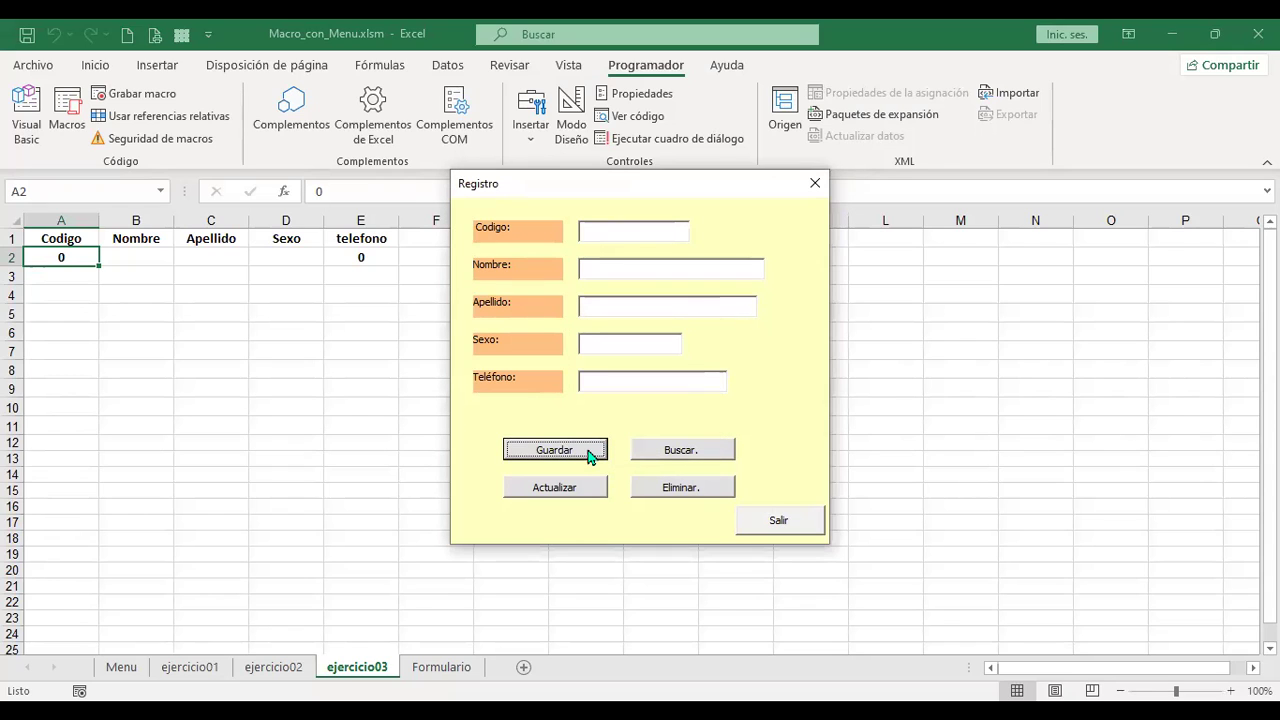
pyautogui.click(591, 452)
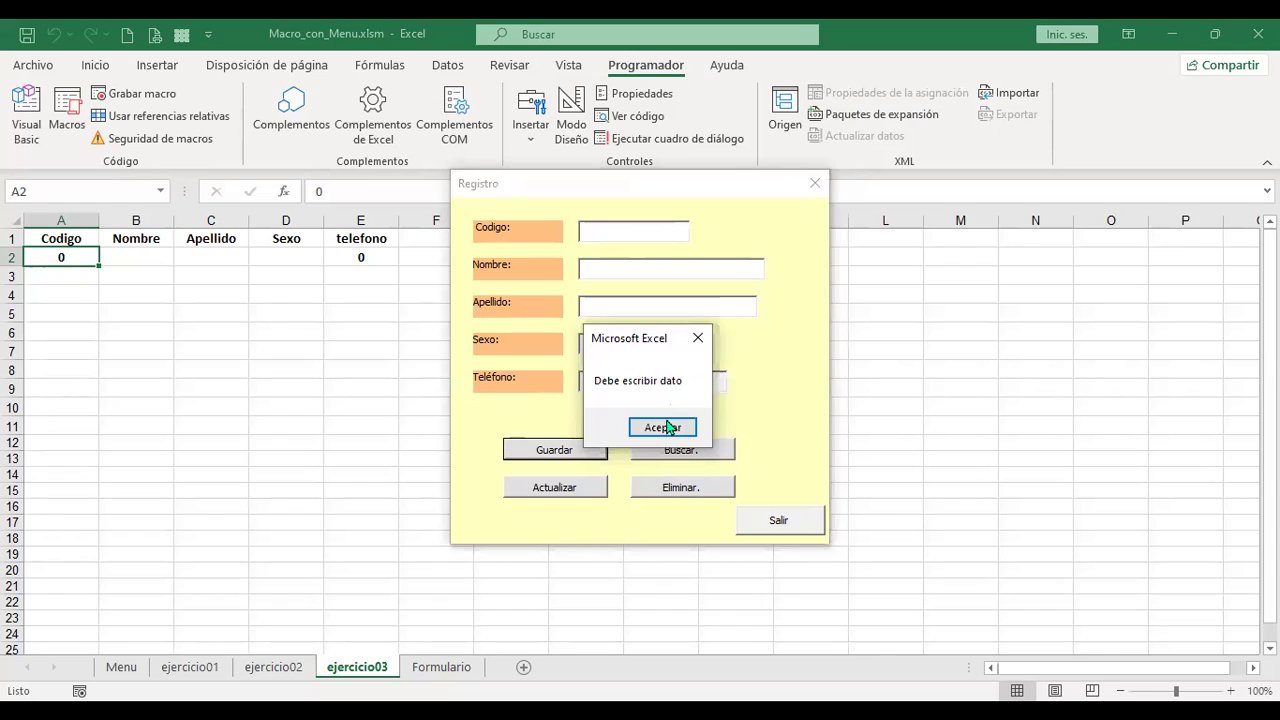
pyautogui.press('Return')
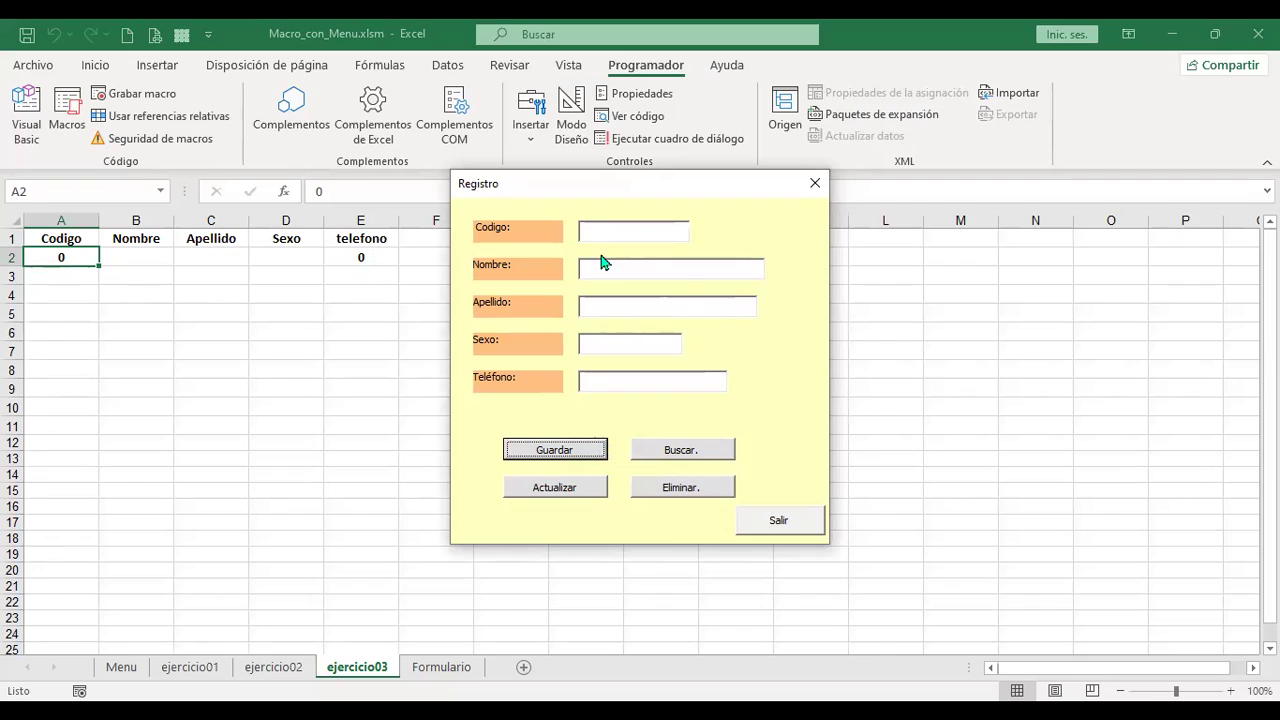
pyautogui.click(587, 456)
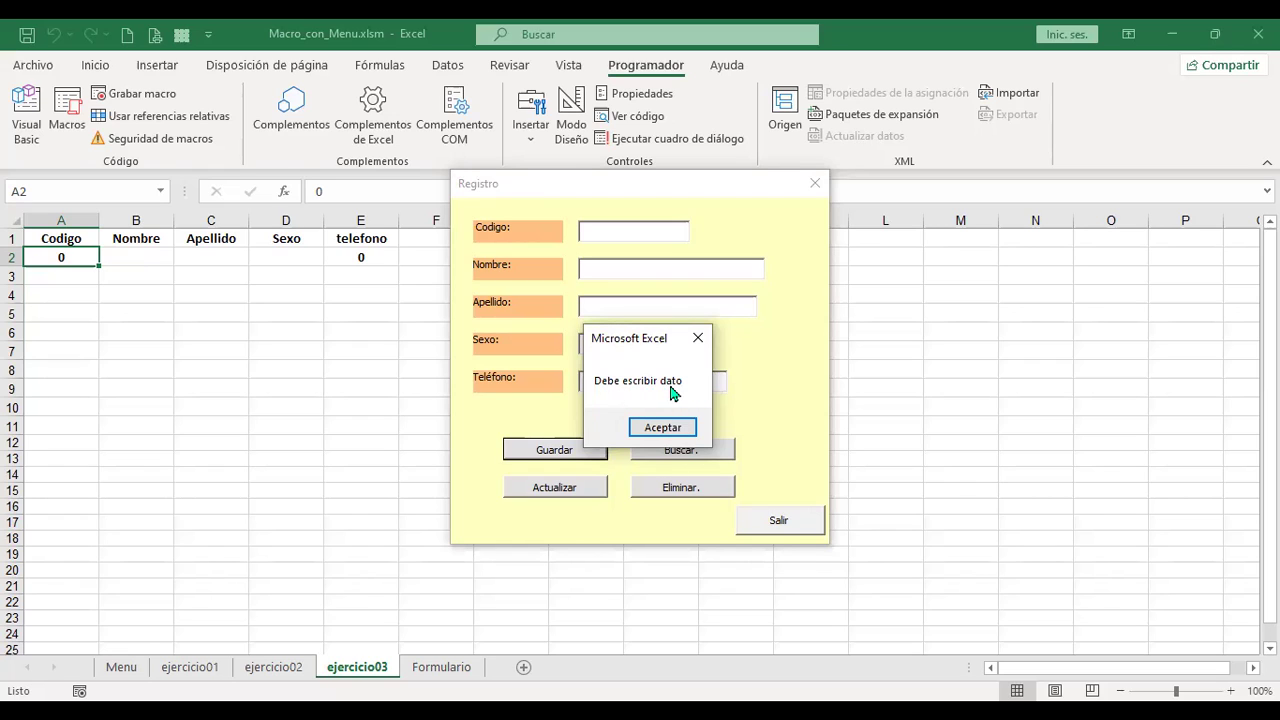
pyautogui.click(684, 428)
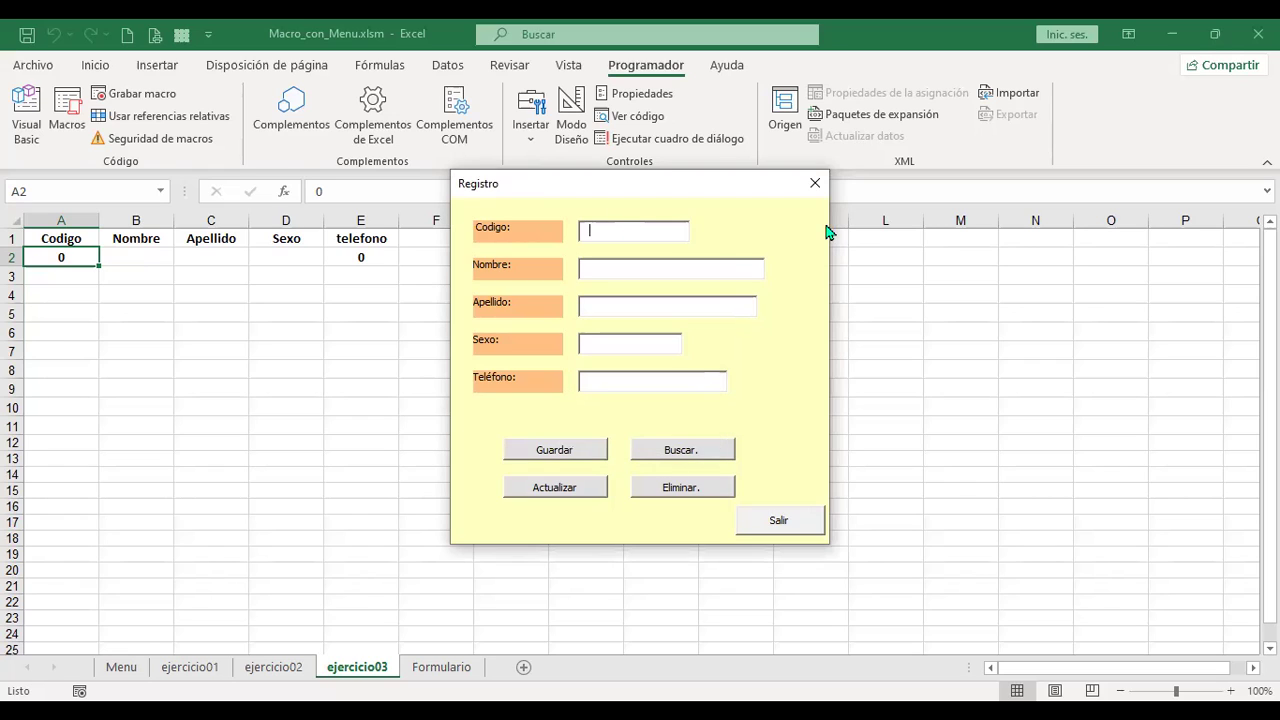
# Enter code 1234, the student's first name and sex f, save it, then close the form.
pyautogui.write('1234')
pyautogui.click(700, 269)
pyautogui.write('Hilarry')
pyautogui.click(629, 342)
pyautogui.write('f')
pyautogui.click(621, 385)
pyautogui.click(596, 454)
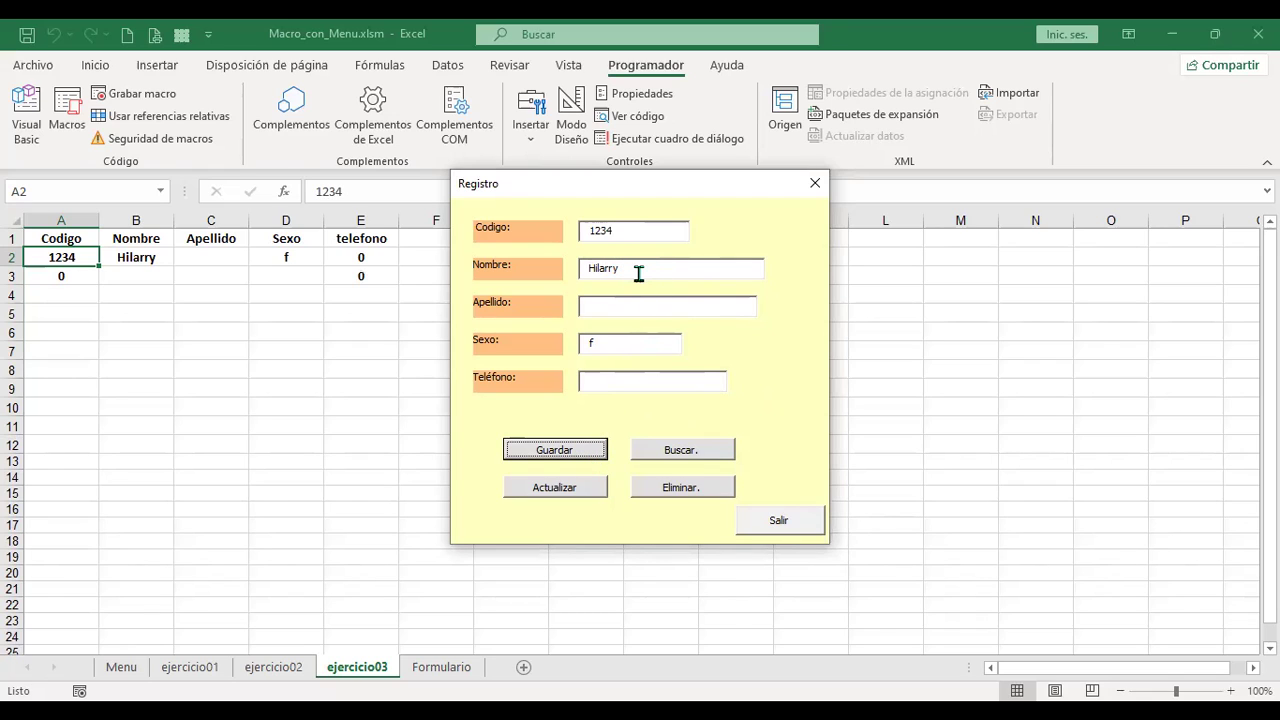
pyautogui.click(757, 524)
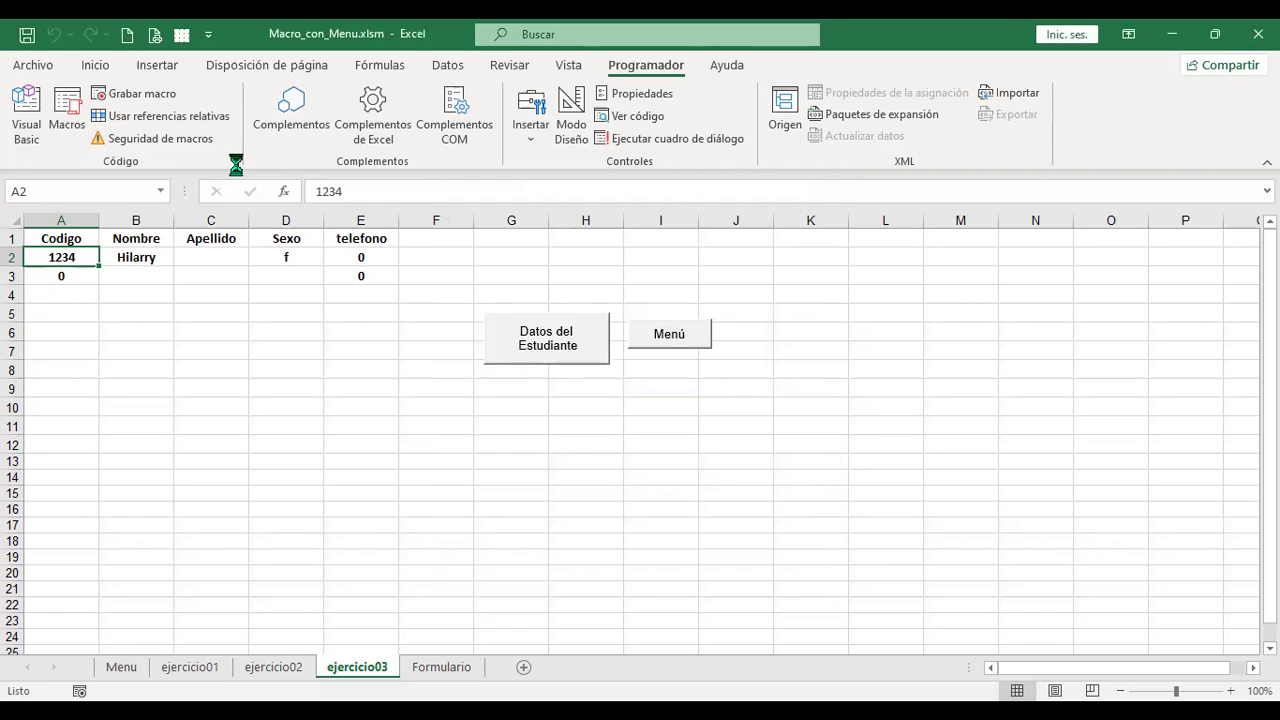
# Open the Guardar button's code and select the new TxtNombre If block.
pyautogui.hotkey('alt', 'F11')
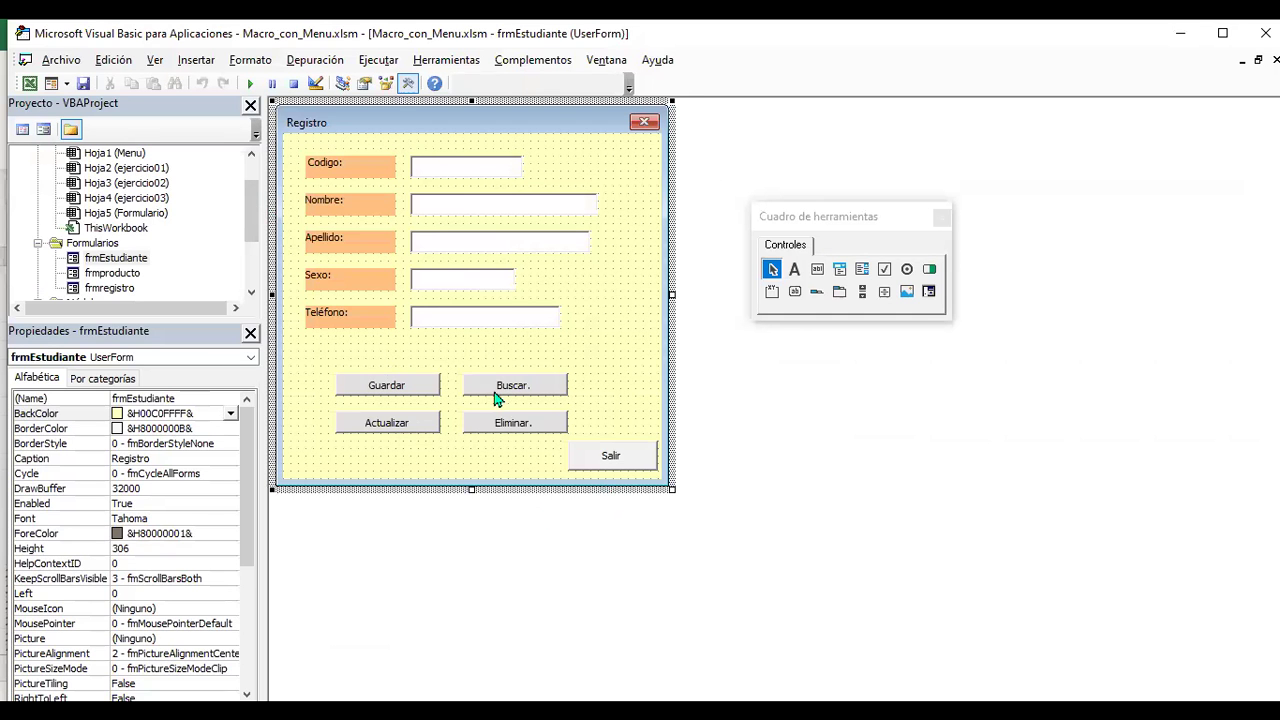
pyautogui.doubleClick(412, 388)
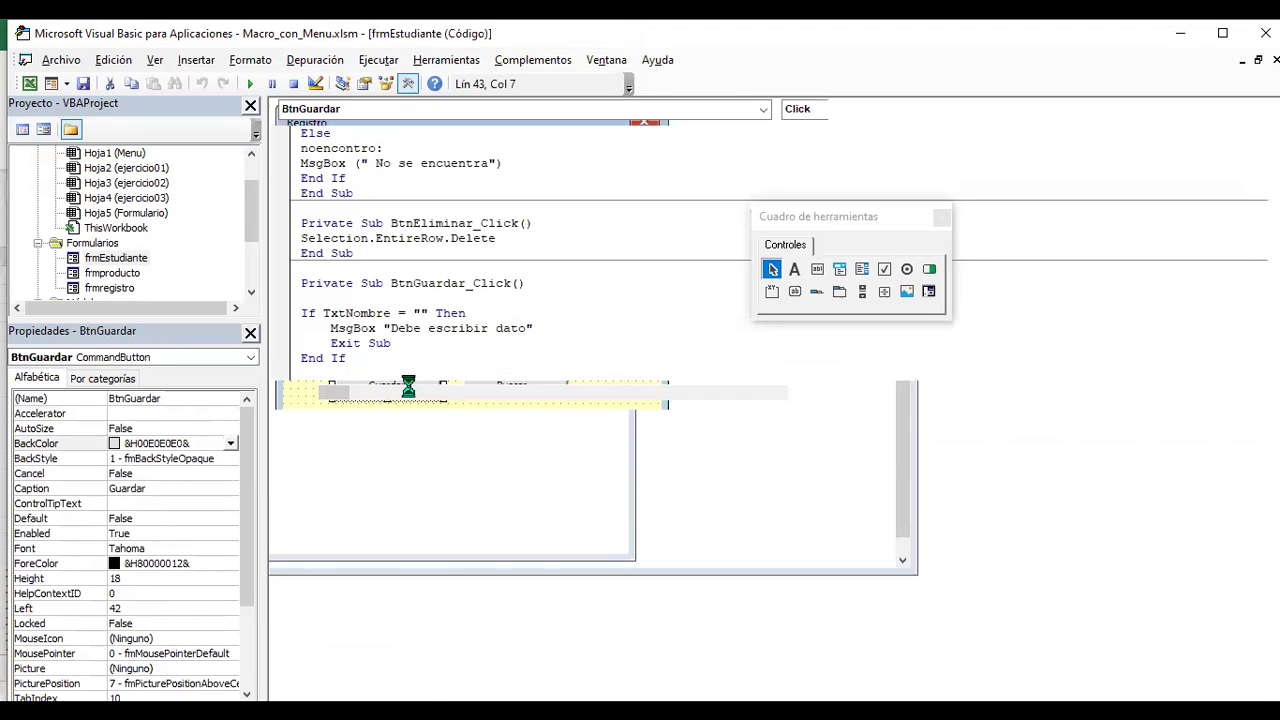
pyautogui.click(367, 313)
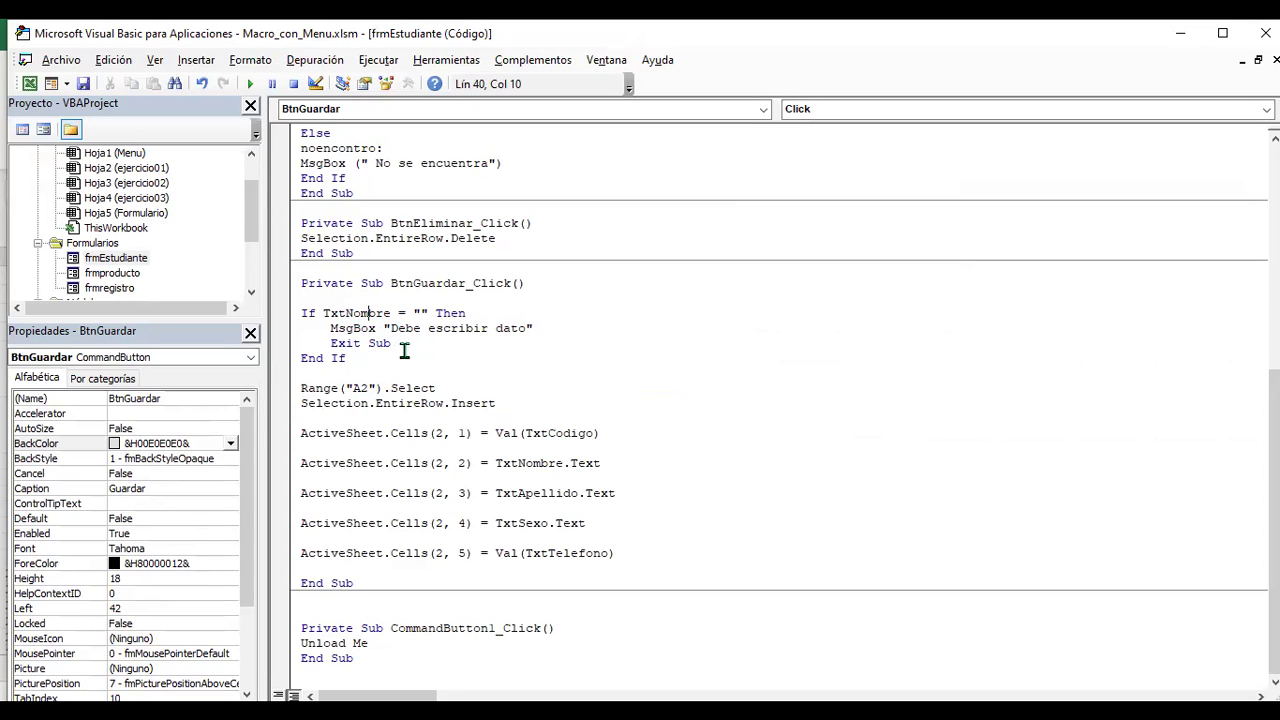
pyautogui.moveTo(300, 313); pyautogui.dragTo(352, 345)
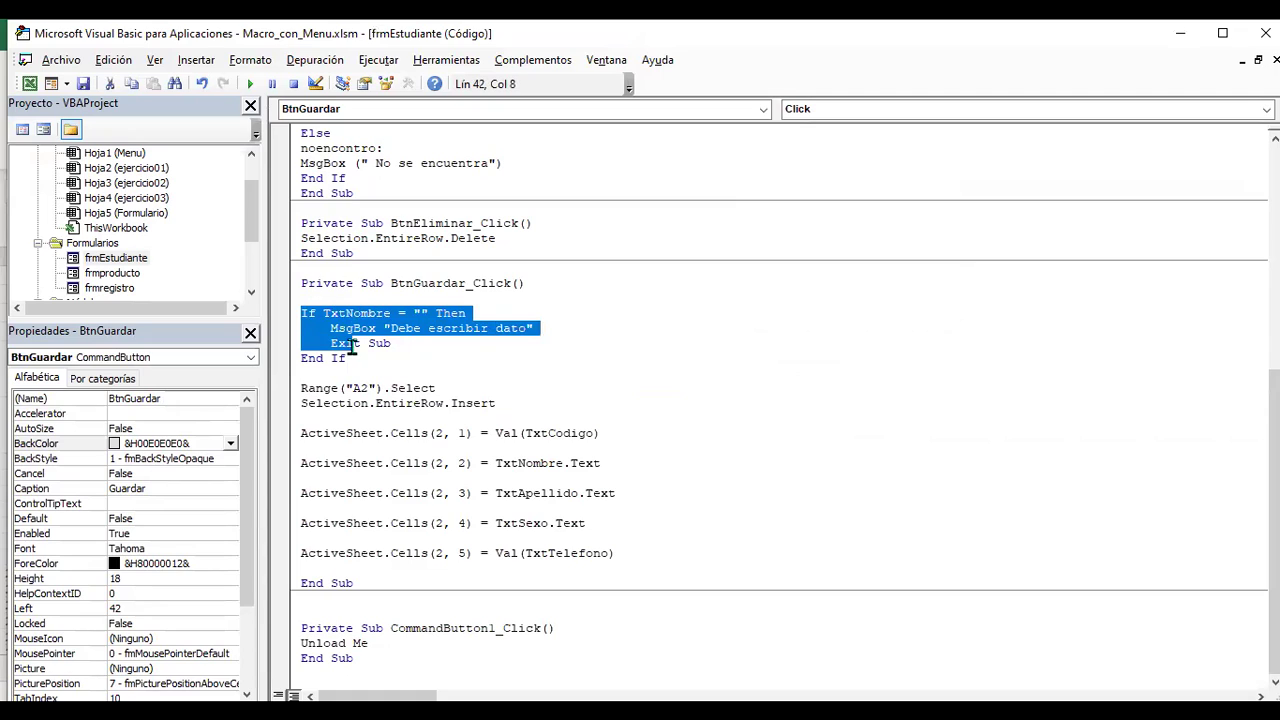
pyautogui.click(383, 328)
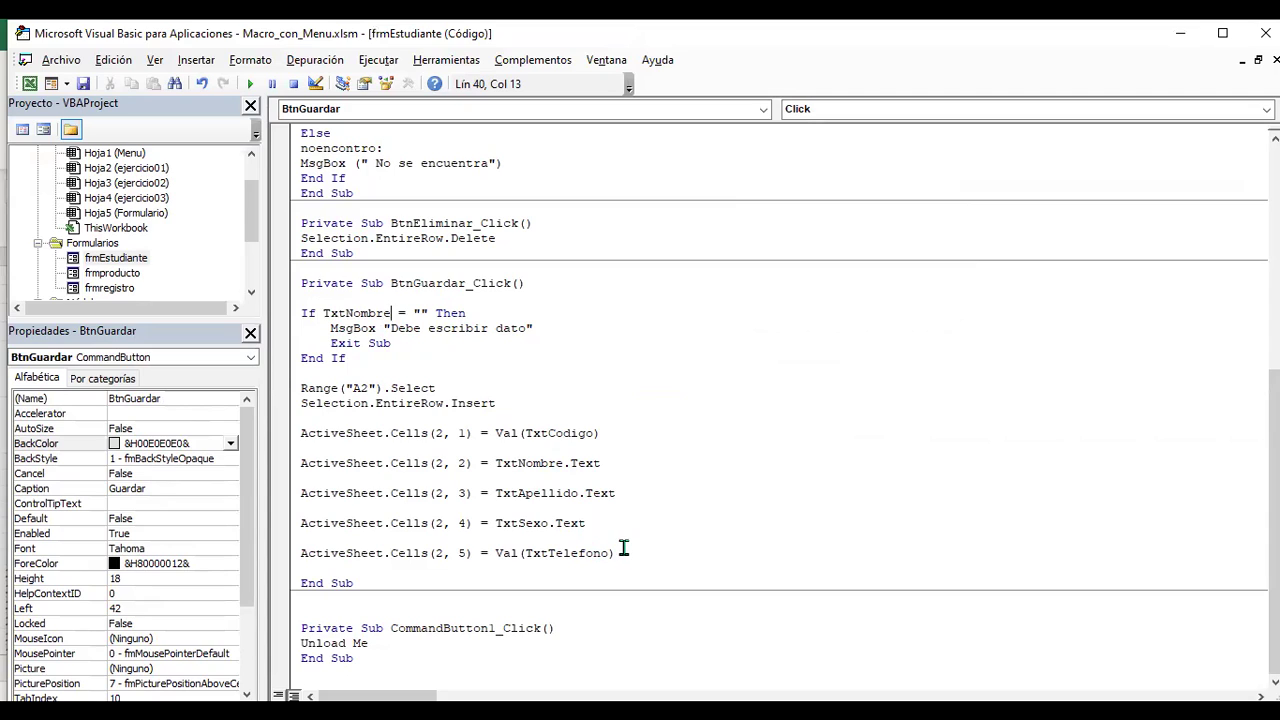
# Review the full If…End If block, then return to the frmEstudiante form design.
pyautogui.click(555, 552)
pyautogui.moveTo(301, 313); pyautogui.dragTo(346, 358)
pyautogui.click(347, 313)
pyautogui.click(467, 312)
pyautogui.moveTo(300, 312); pyautogui.dragTo(370, 364)
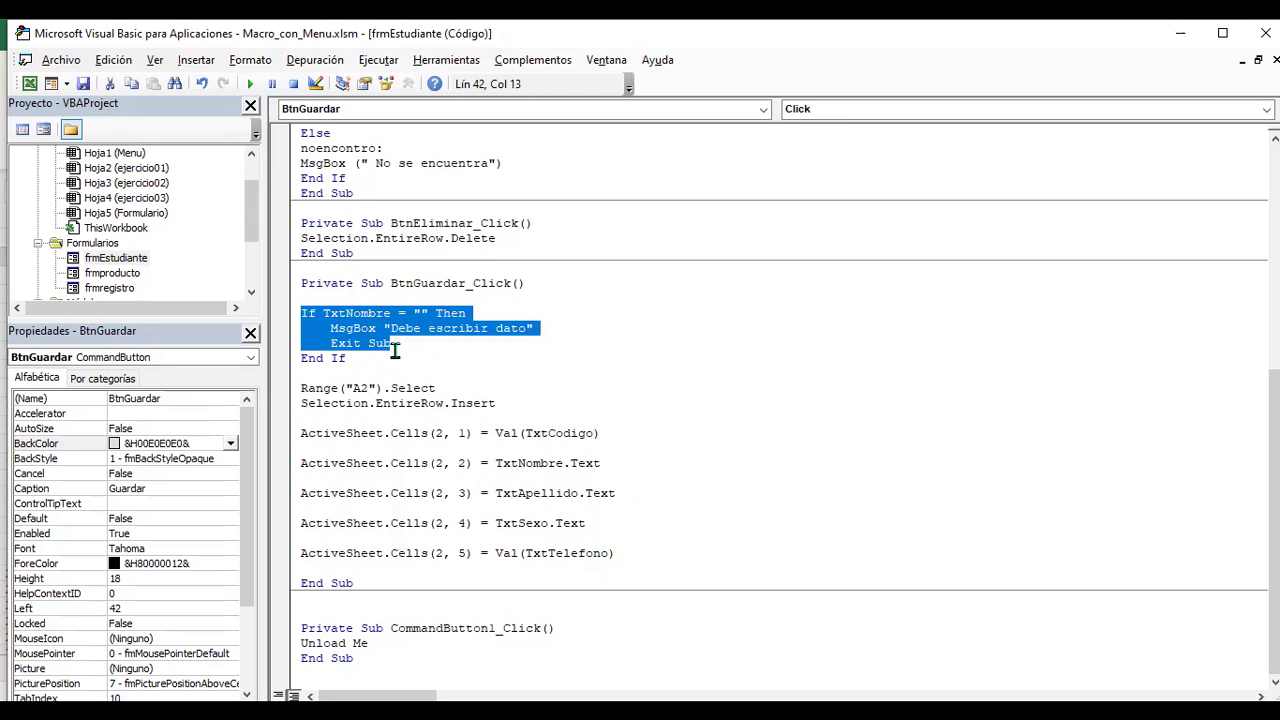
pyautogui.click(370, 364)
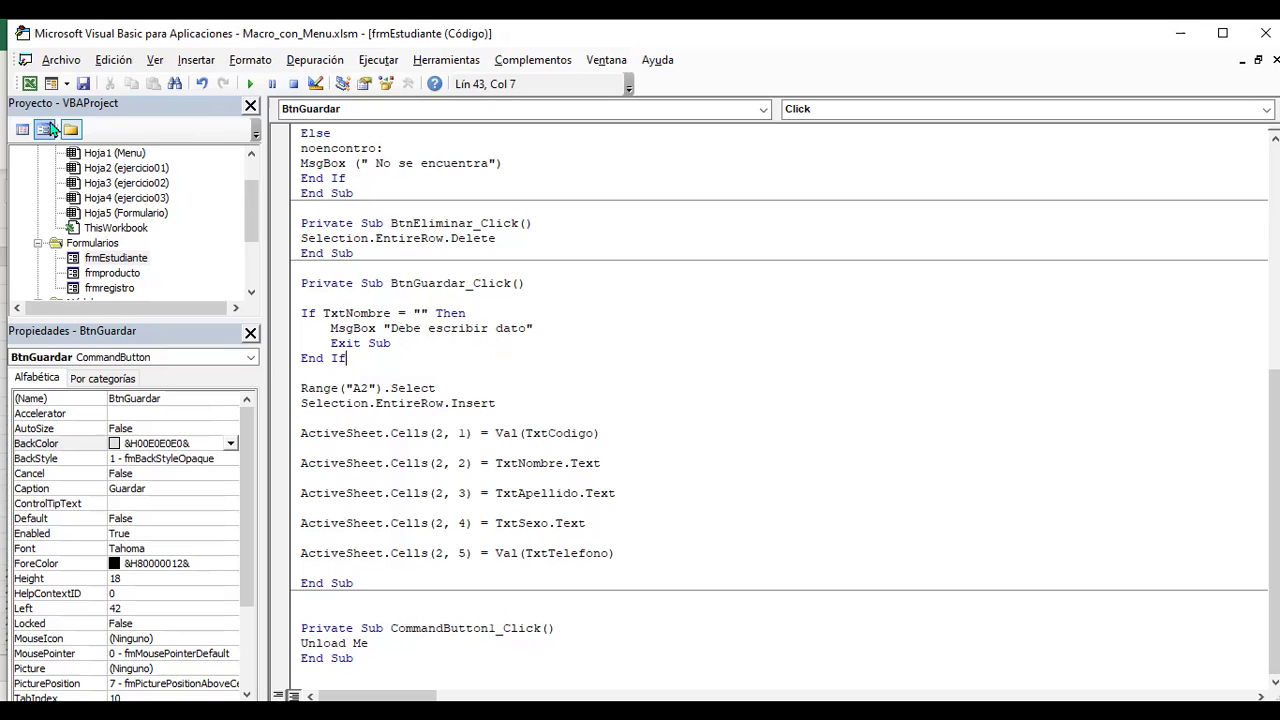
pyautogui.doubleClick(116, 258)
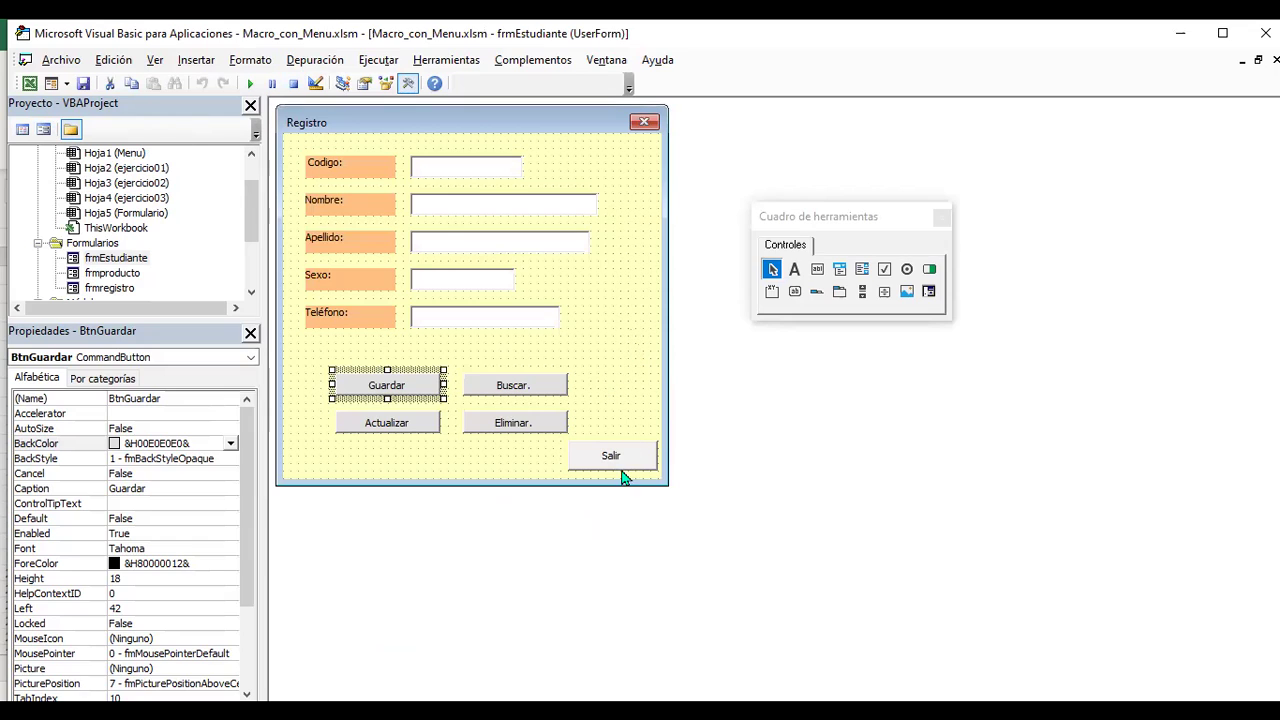
# Open the frmproducto form design and select its Borrar. button.
pyautogui.doubleClick(112, 273)
pyautogui.click(500, 378)
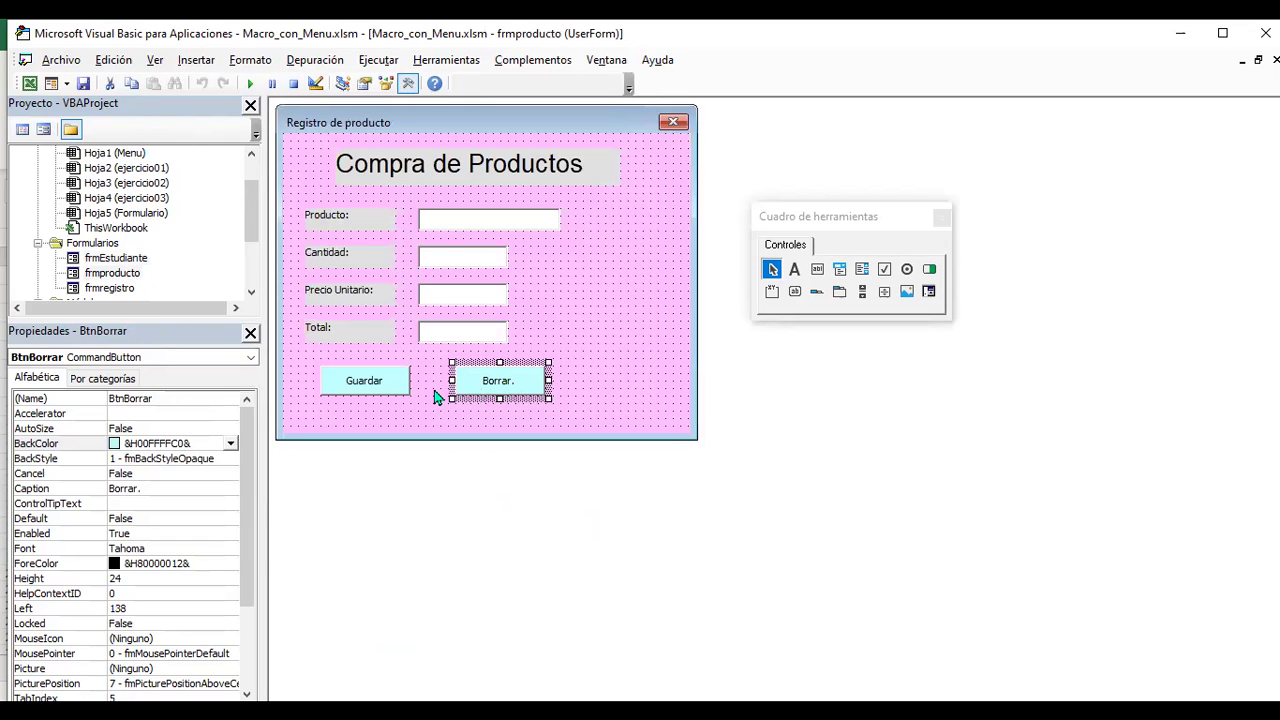
pyautogui.click(528, 388)
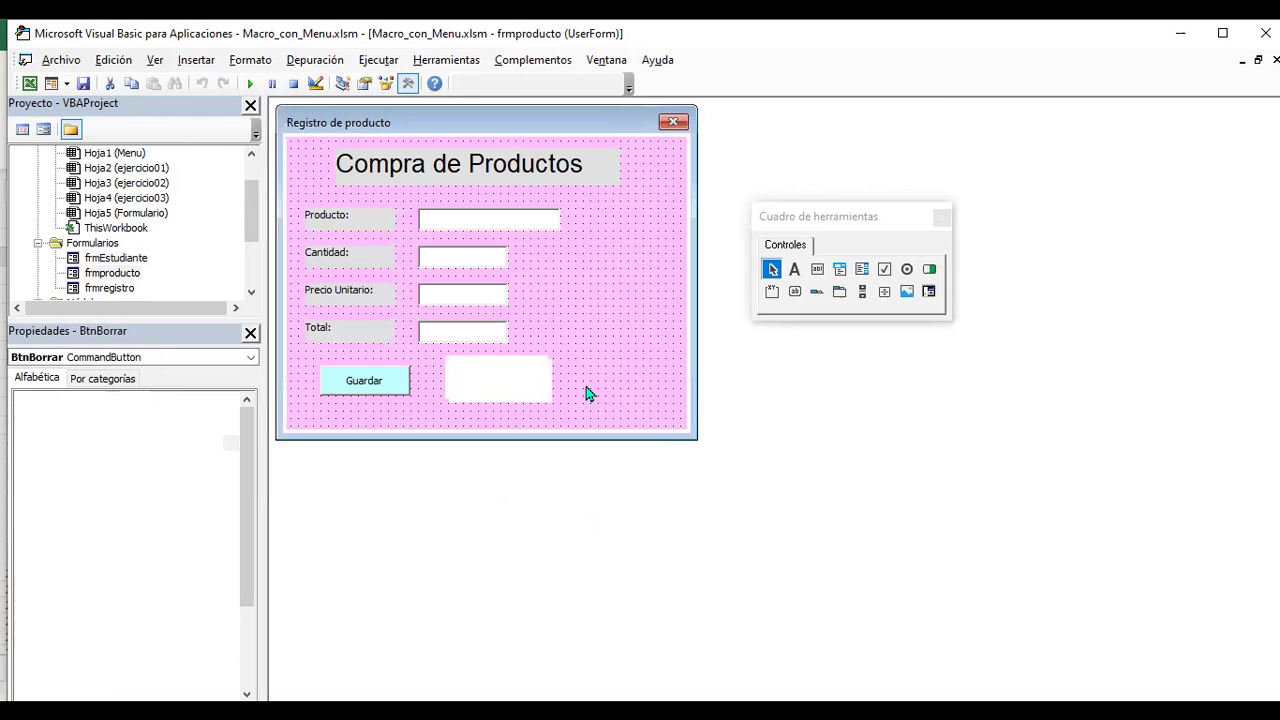
pyautogui.press('Escape')
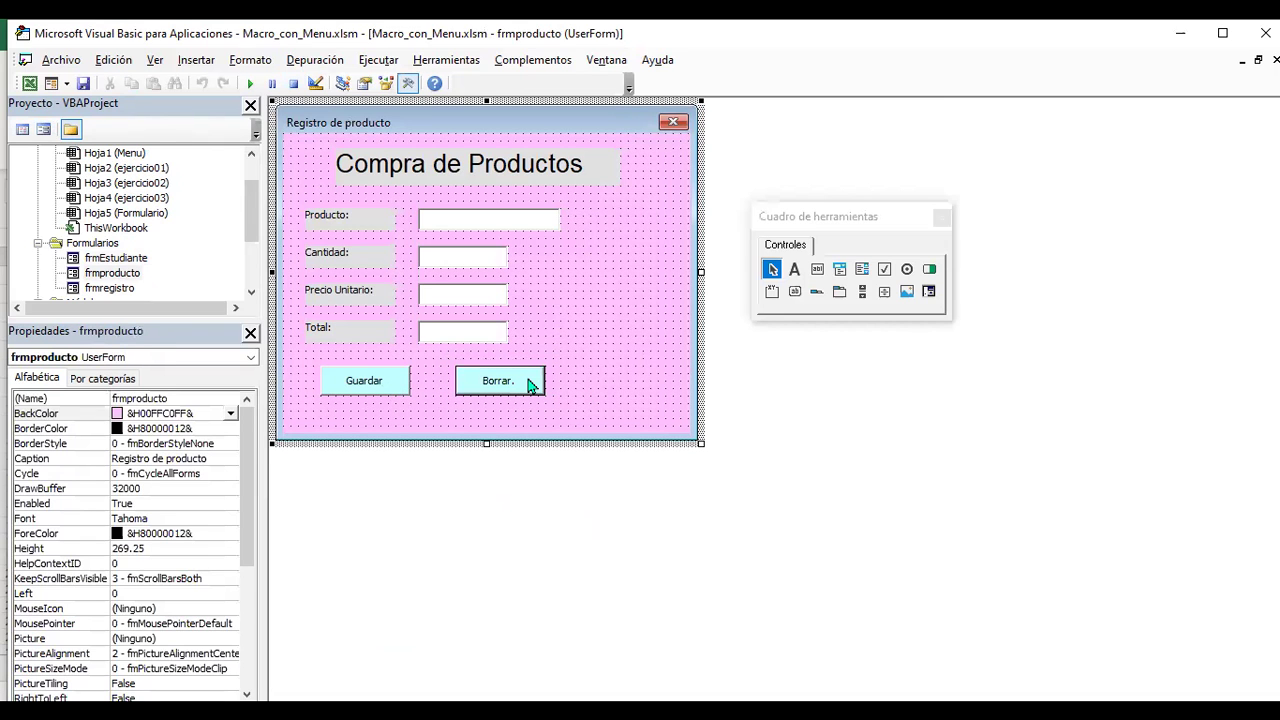
# Paste a copy of Borrar. to its right and caption it Salir.
pyautogui.click(530, 387)
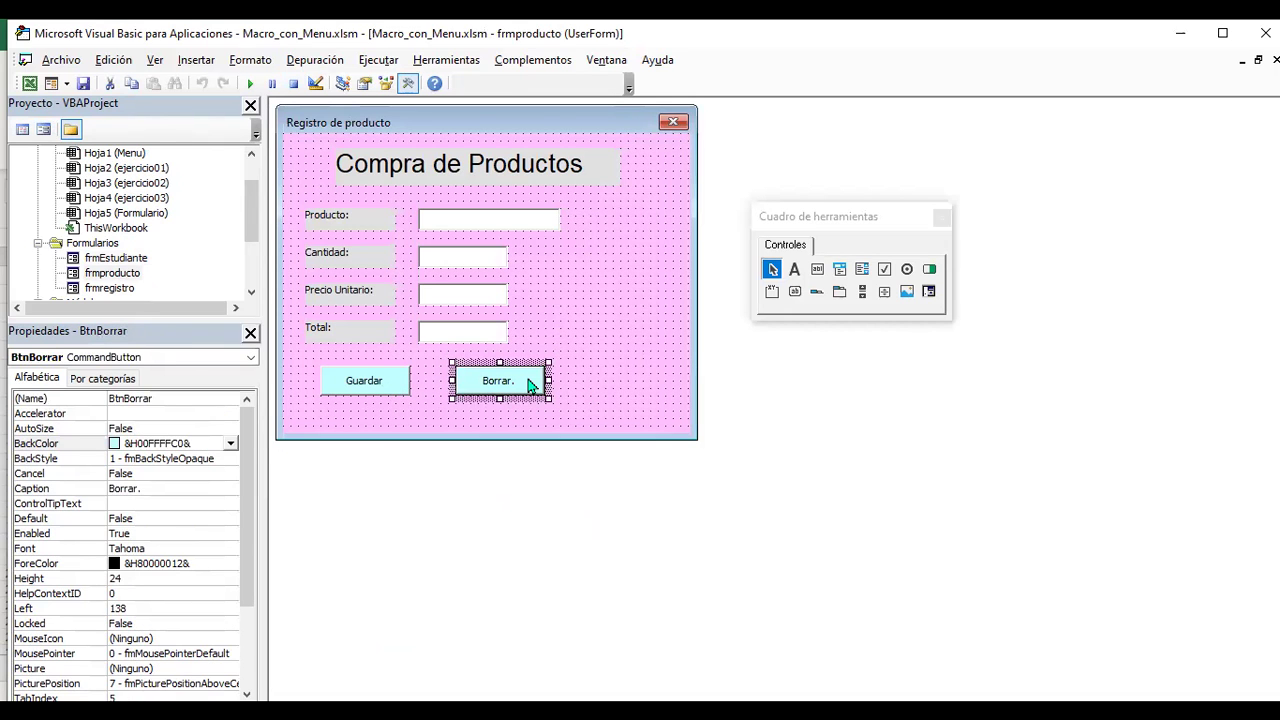
pyautogui.hotkey('ctrl', 'v')
pyautogui.moveTo(545, 368); pyautogui.dragTo(662, 388)
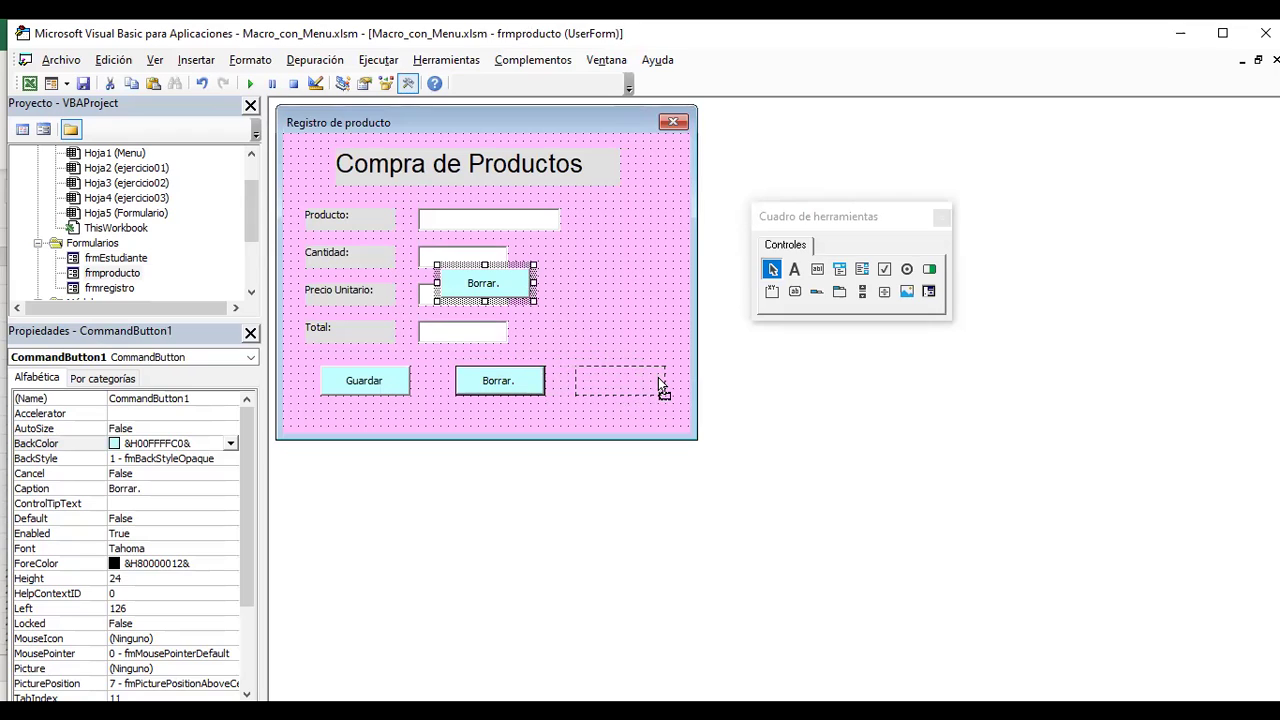
pyautogui.moveTo(662, 388); pyautogui.dragTo(661, 389)
pyautogui.click(648, 385)
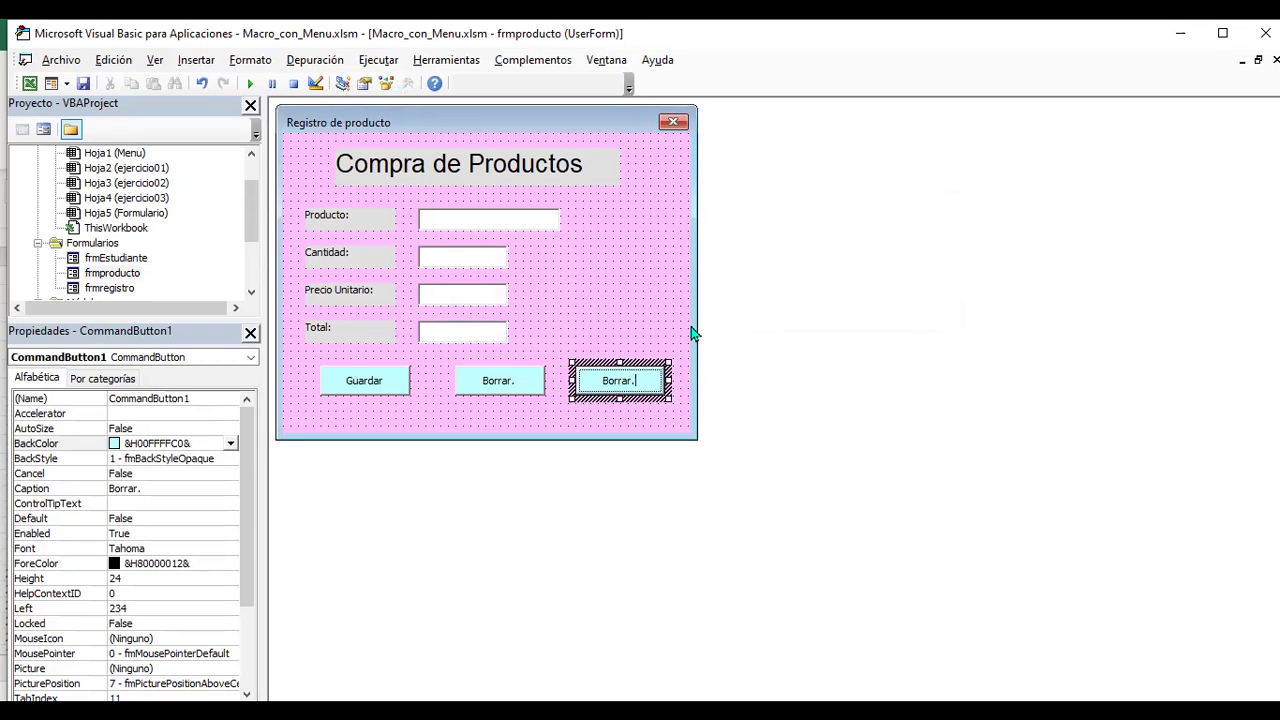
pyautogui.hotkey('shift', 'Home')
pyautogui.write('Salir')
pyautogui.click(670, 265)
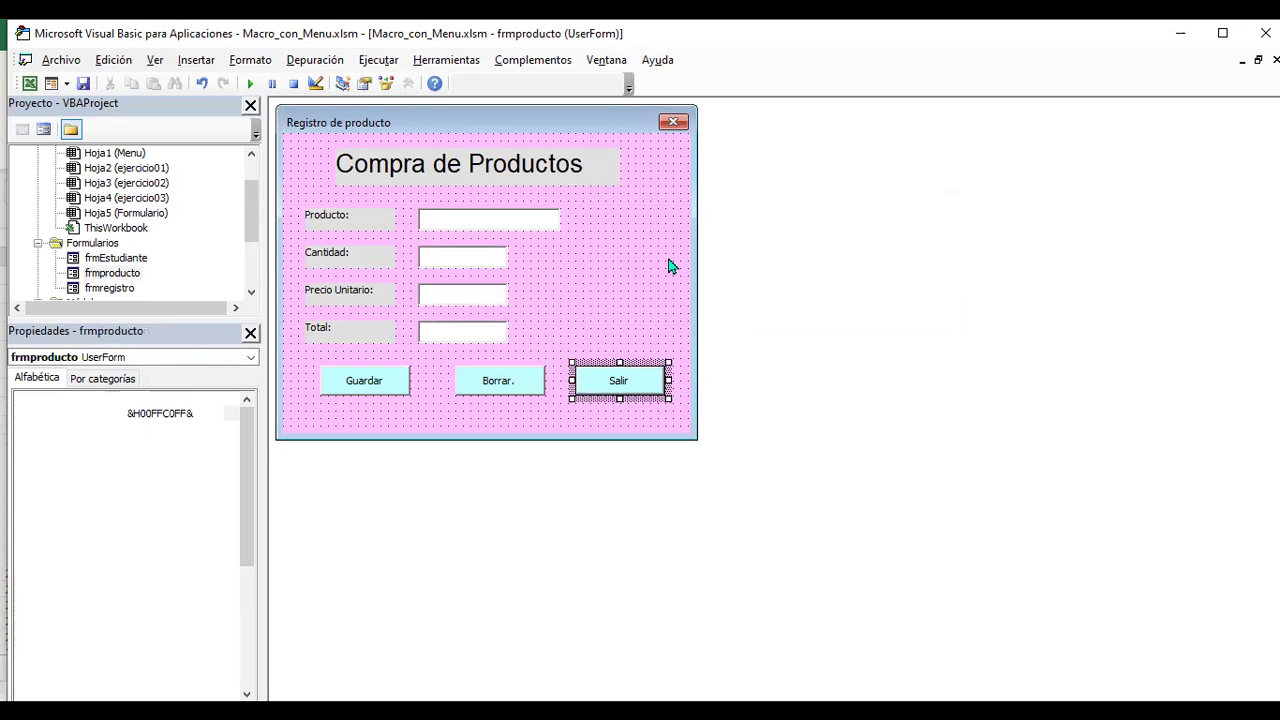
# Give Salir a CommandButton1_Click handler with Unload Me and run the project.
pyautogui.doubleClick(622, 383)
pyautogui.write('Unload Me')
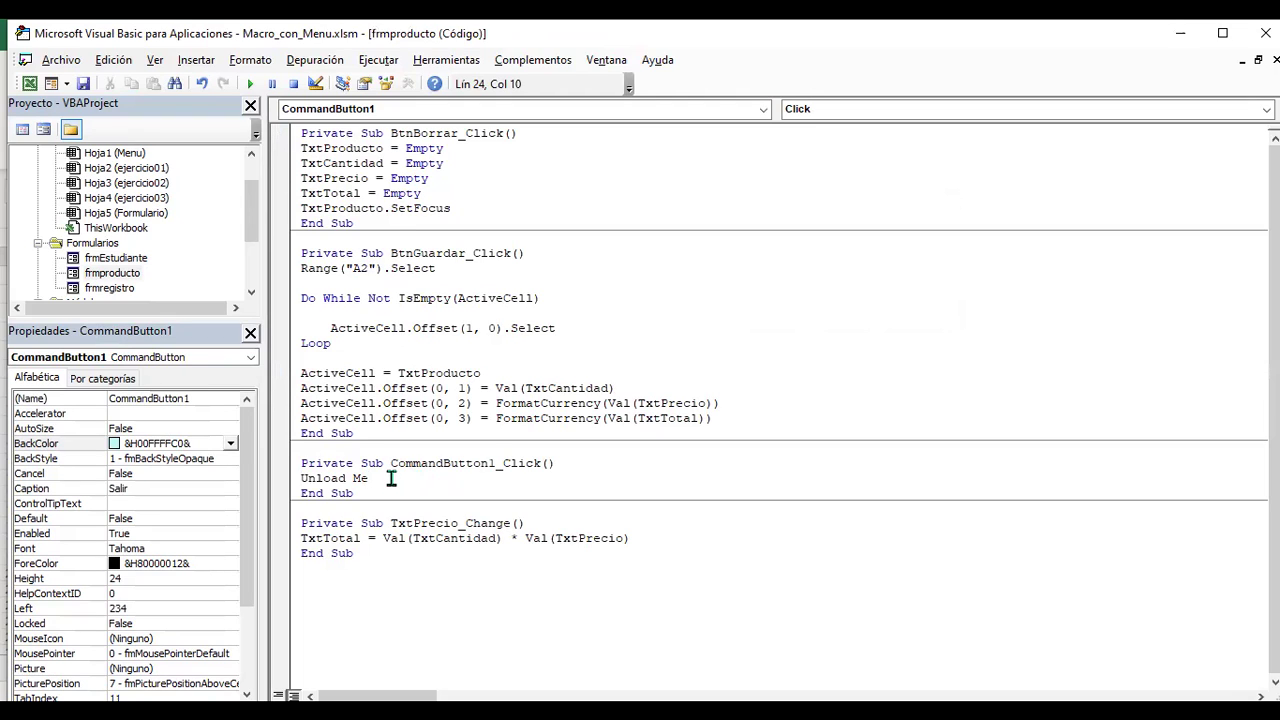
pyautogui.click(250, 84)
pyautogui.hotkey('alt', 'F11')
# Close the student Registro form and check that Salir closes the product form on ejercicio02.
pyautogui.click(523, 328)
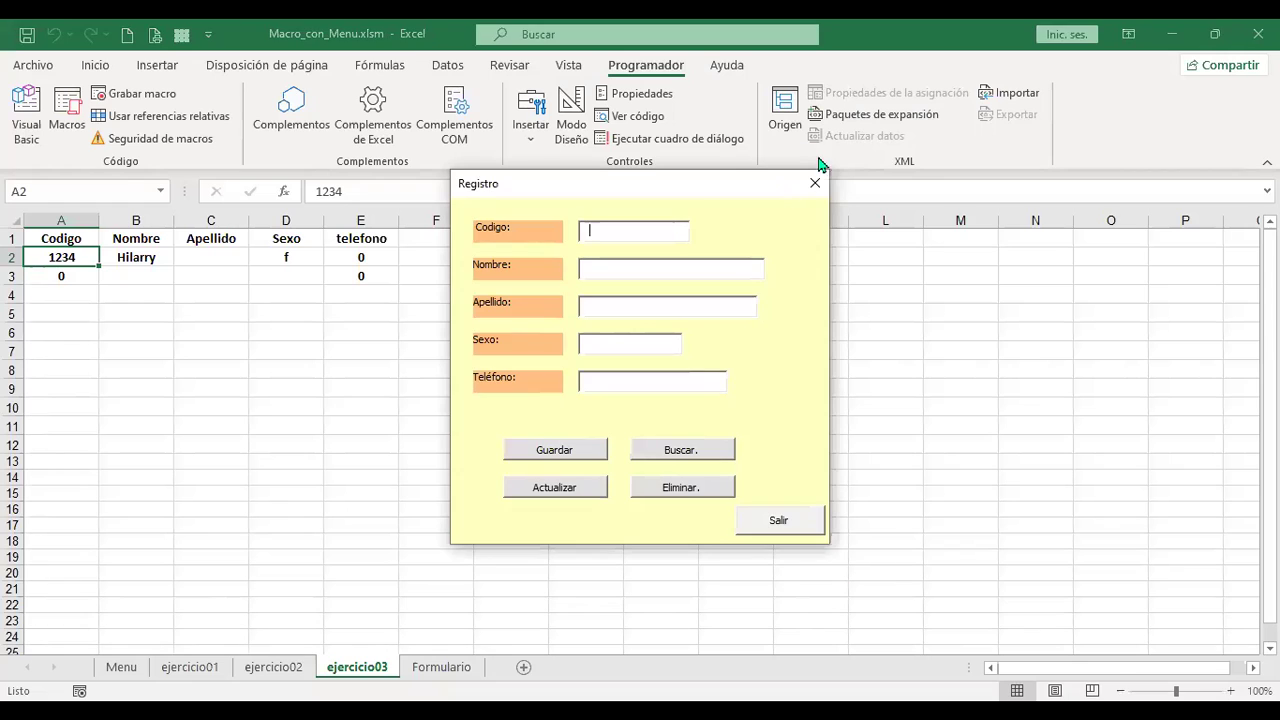
pyautogui.click(813, 180)
pyautogui.click(273, 667)
pyautogui.click(448, 312)
pyautogui.click(780, 465)
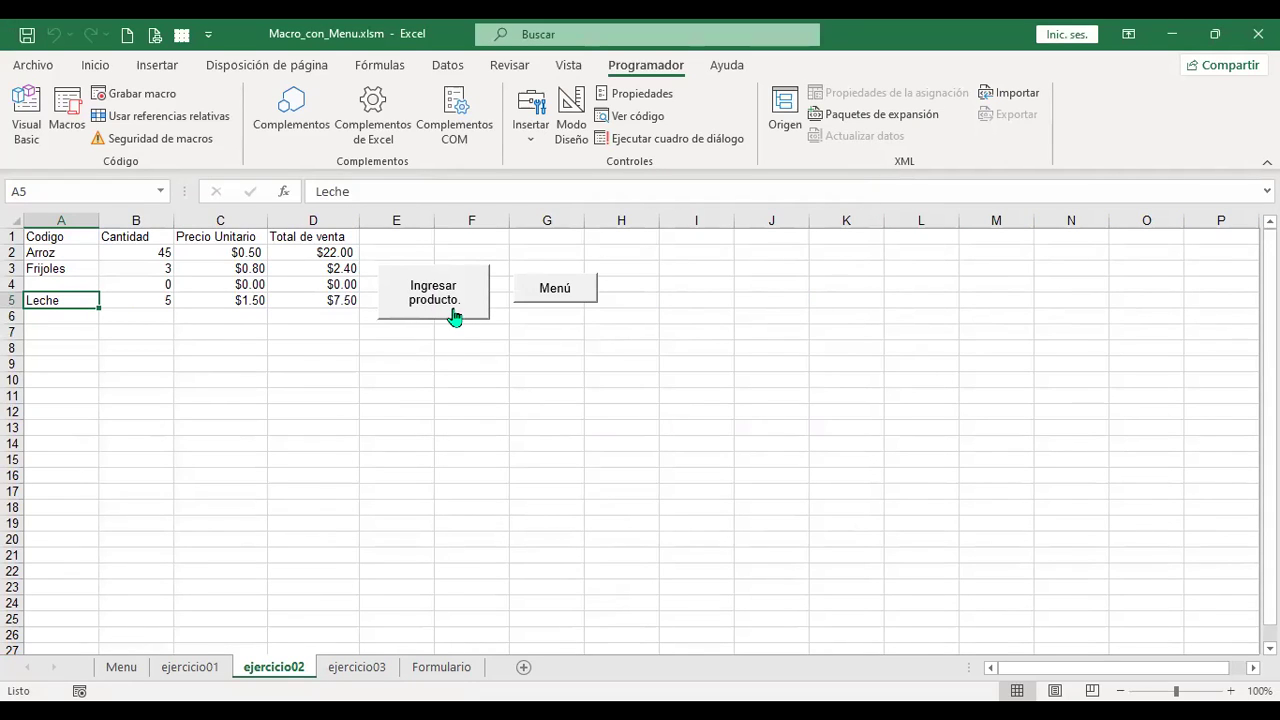
# Save five empty product entries, filling rows 6–10 with 0 and $0.00, then exit with Salir.
pyautogui.click(454, 316)
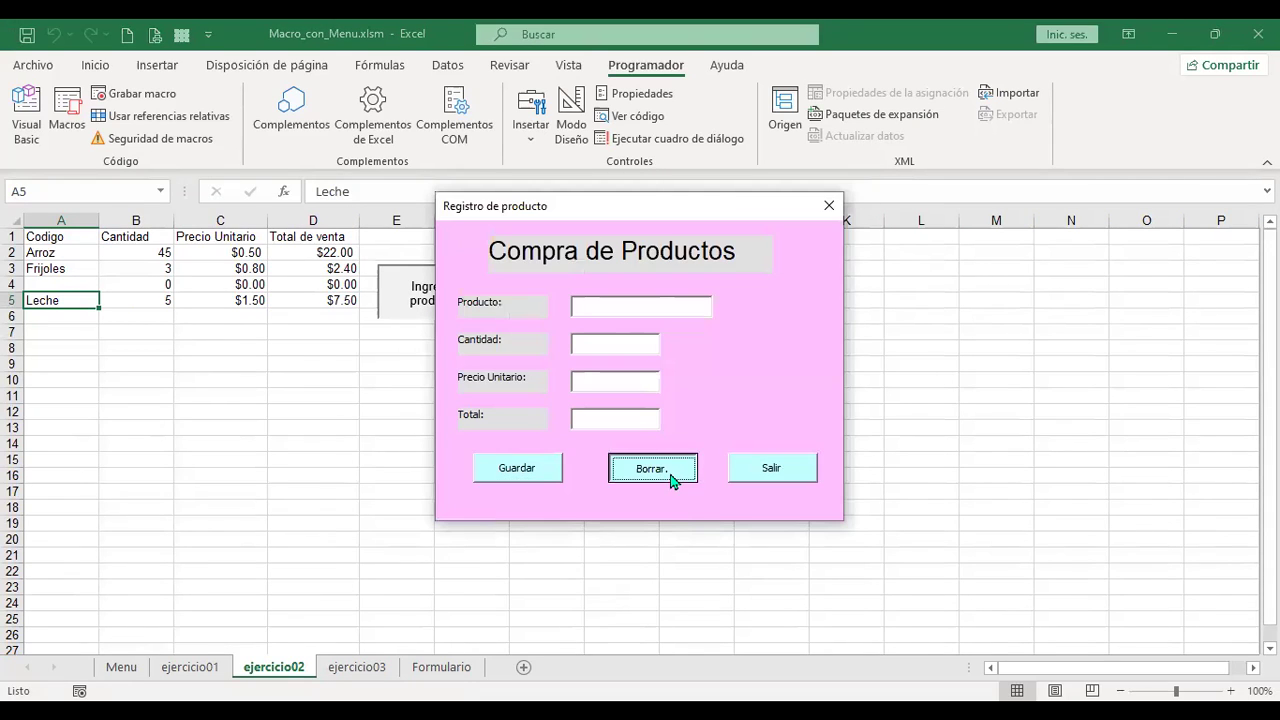
pyautogui.click(531, 477)
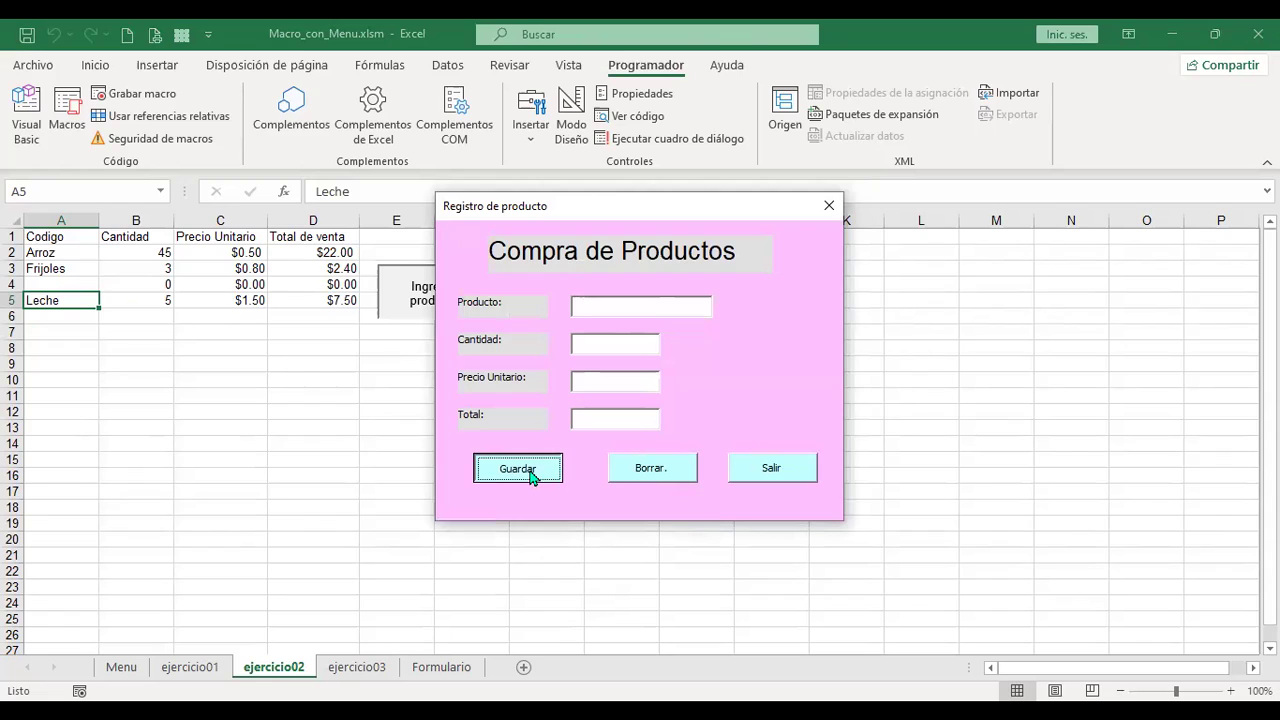
pyautogui.click(513, 473)
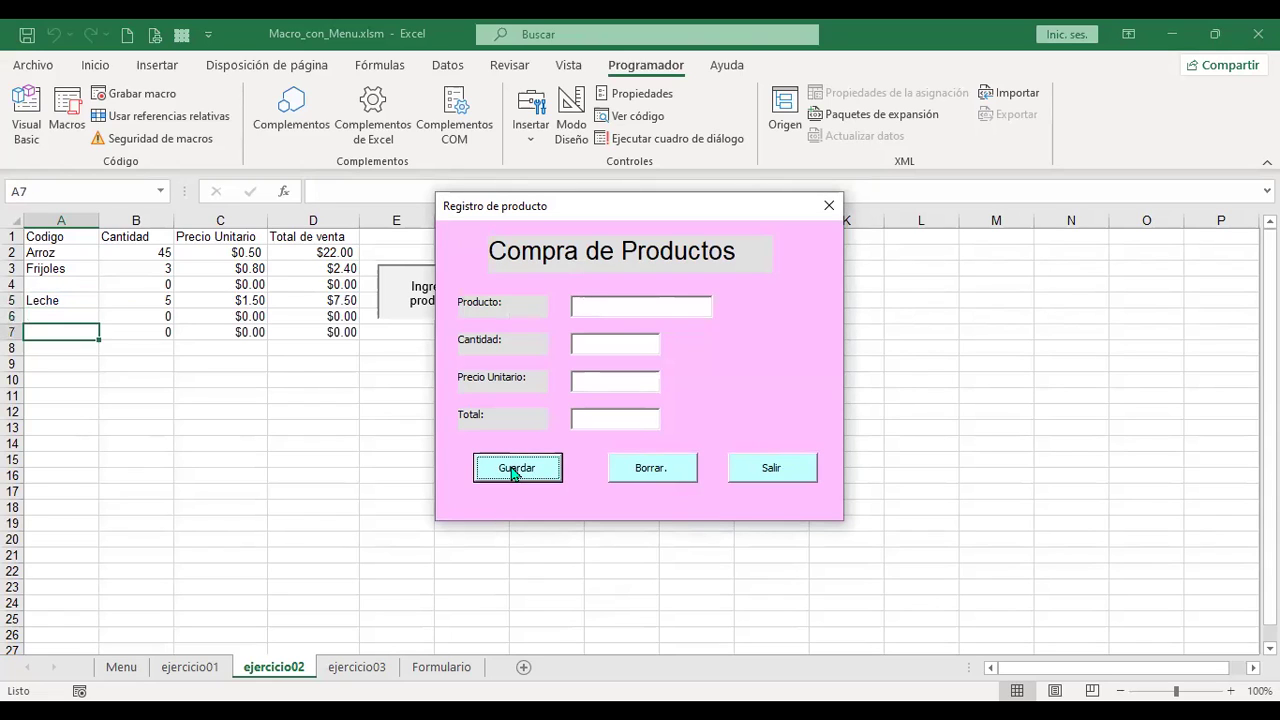
pyautogui.click(513, 473)
pyautogui.click(513, 473)
pyautogui.click(513, 473)
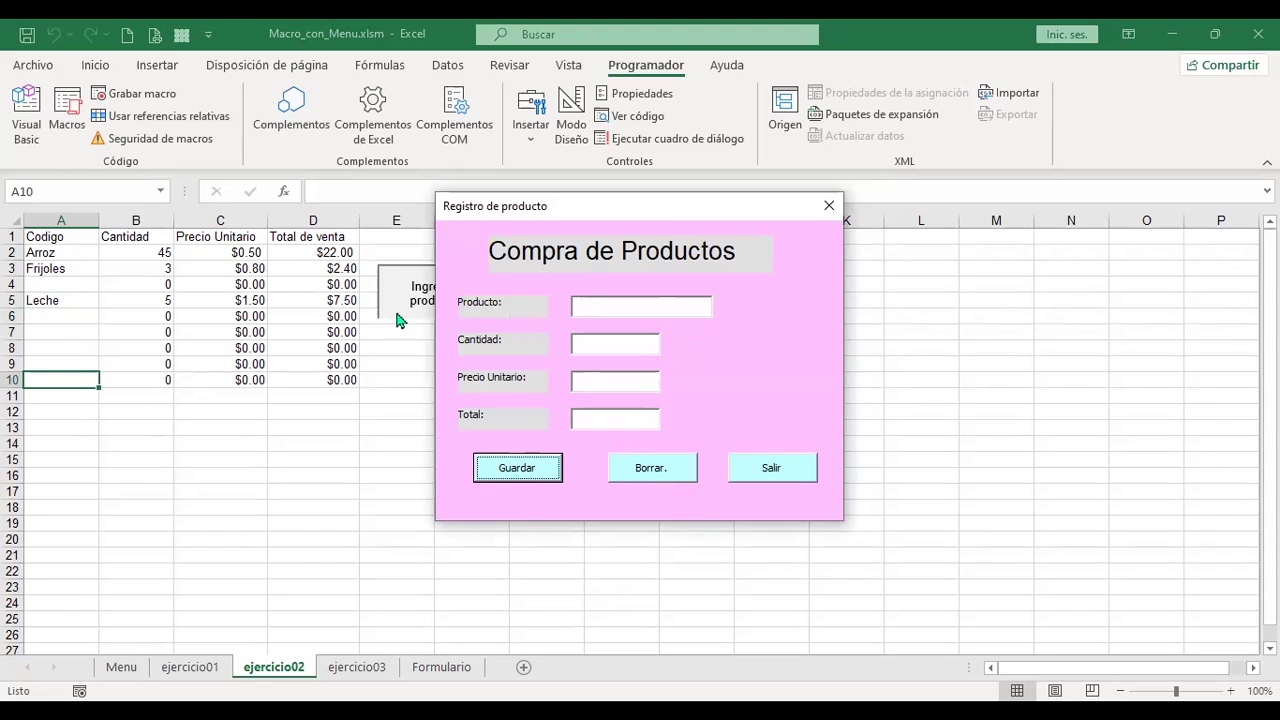
pyautogui.click(793, 467)
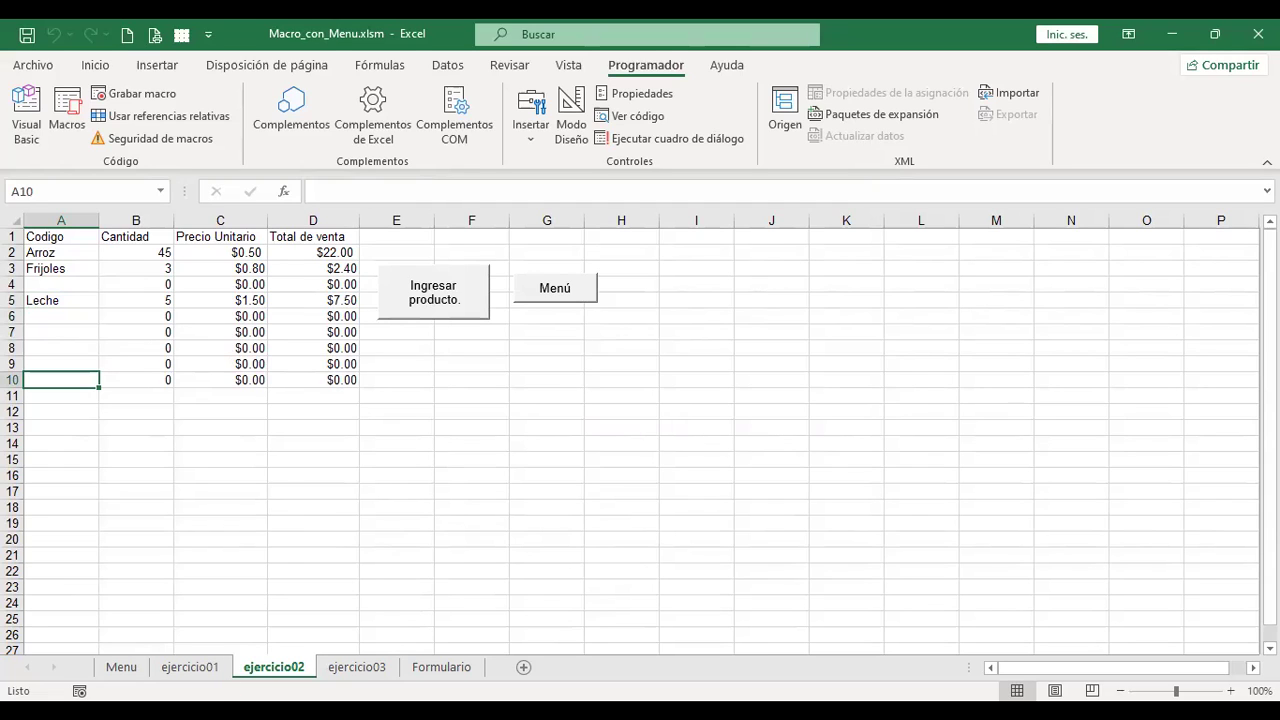
# Reopen and close the product form, then open and close the student form on ejercicio03.
pyautogui.click(465, 278)
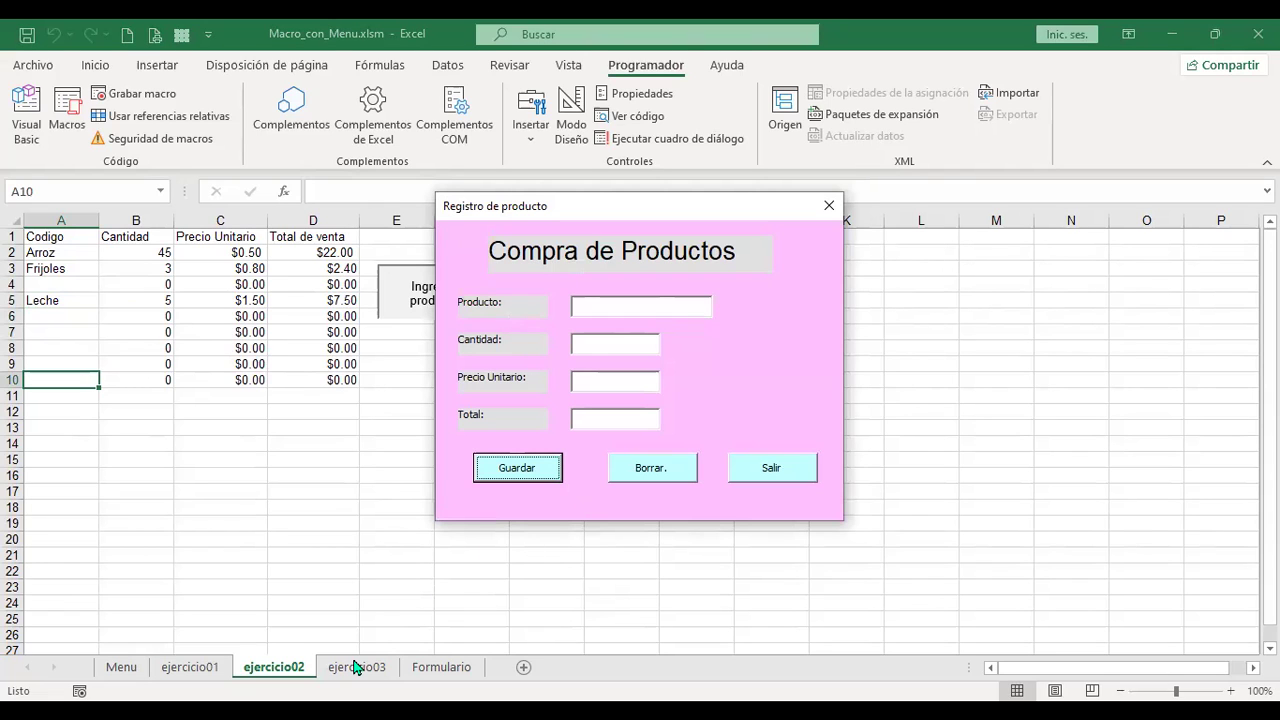
pyautogui.click(829, 206)
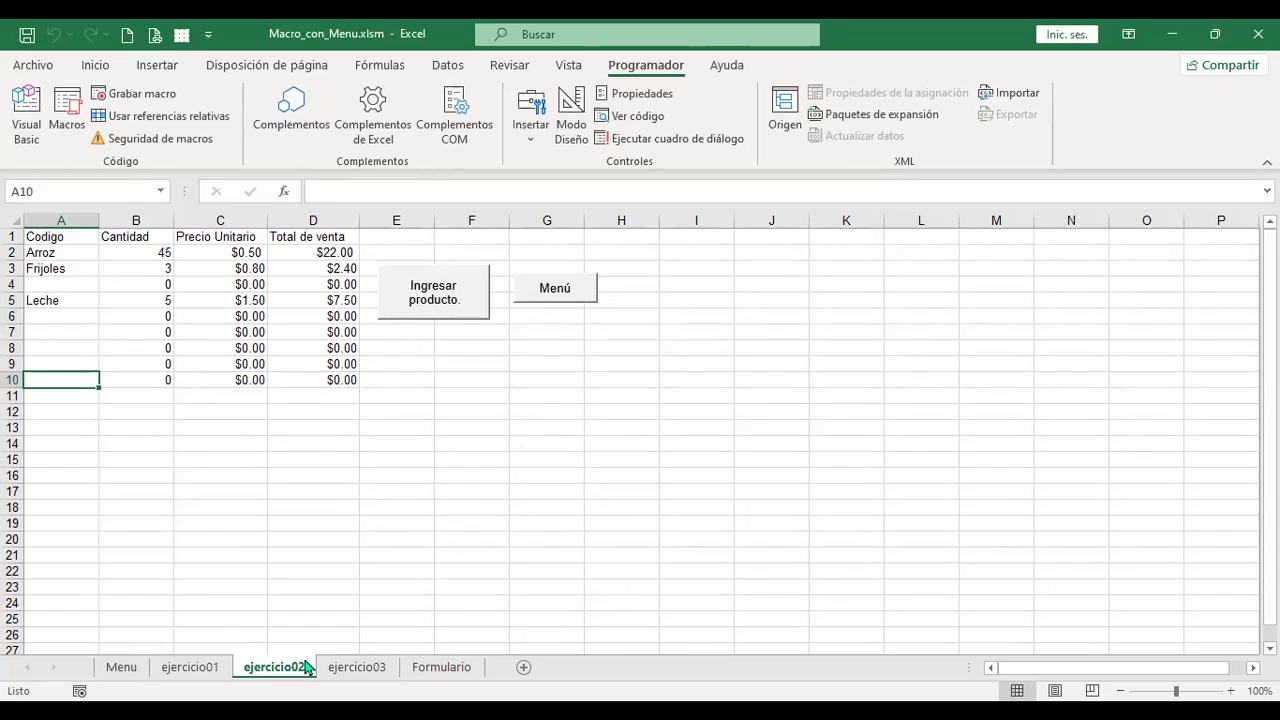
pyautogui.click(340, 668)
pyautogui.click(571, 358)
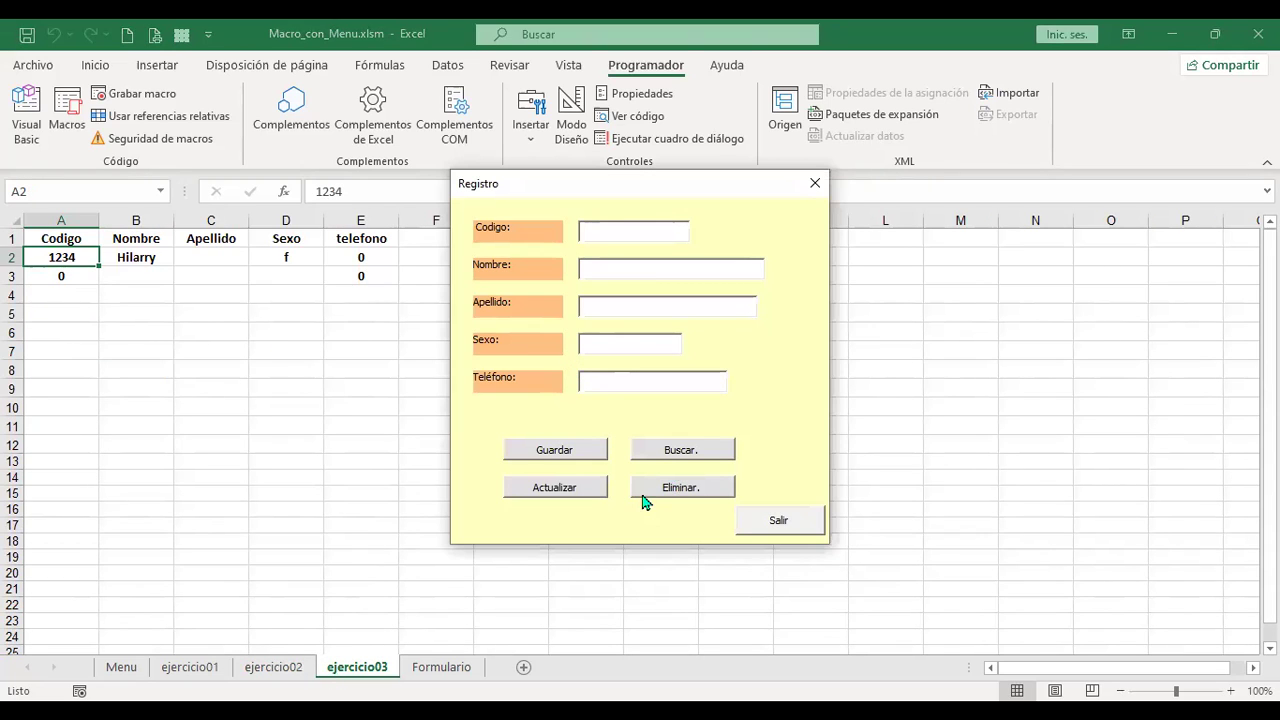
pyautogui.click(815, 182)
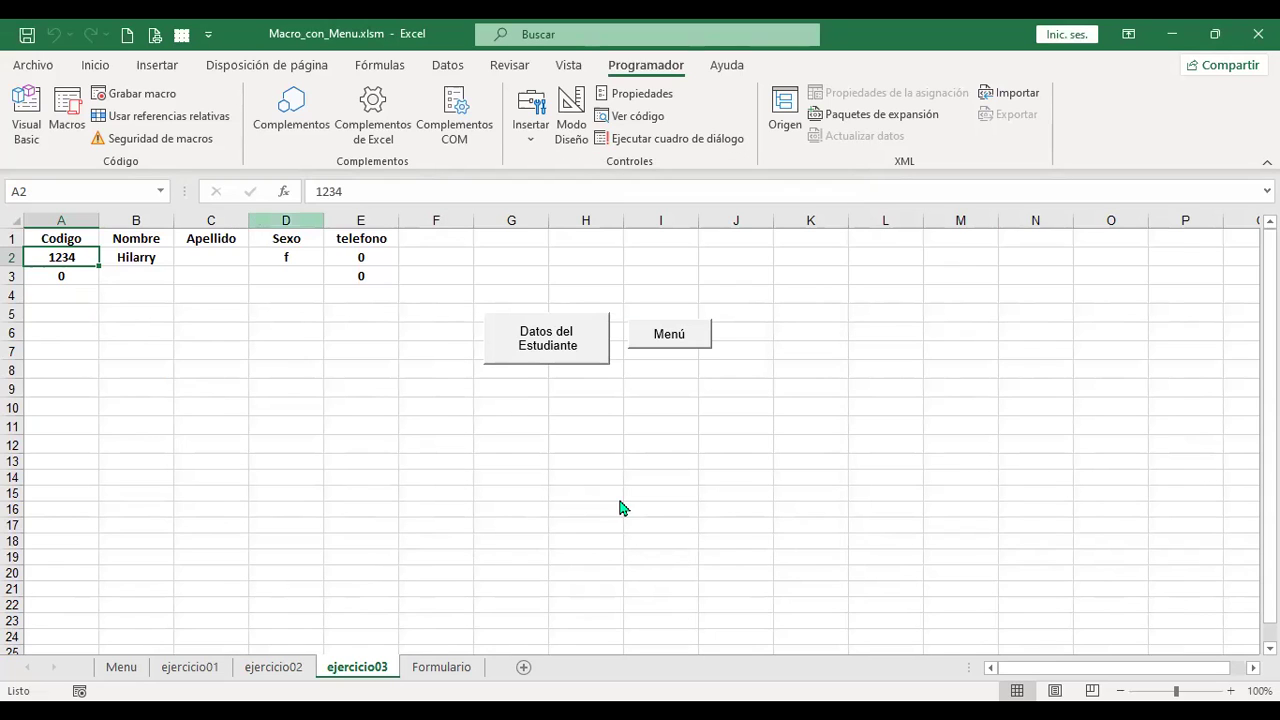
# Copy the Eliminar. button from frmEstudiante and paste it into frmproducto.
pyautogui.hotkey('alt', 'F11')
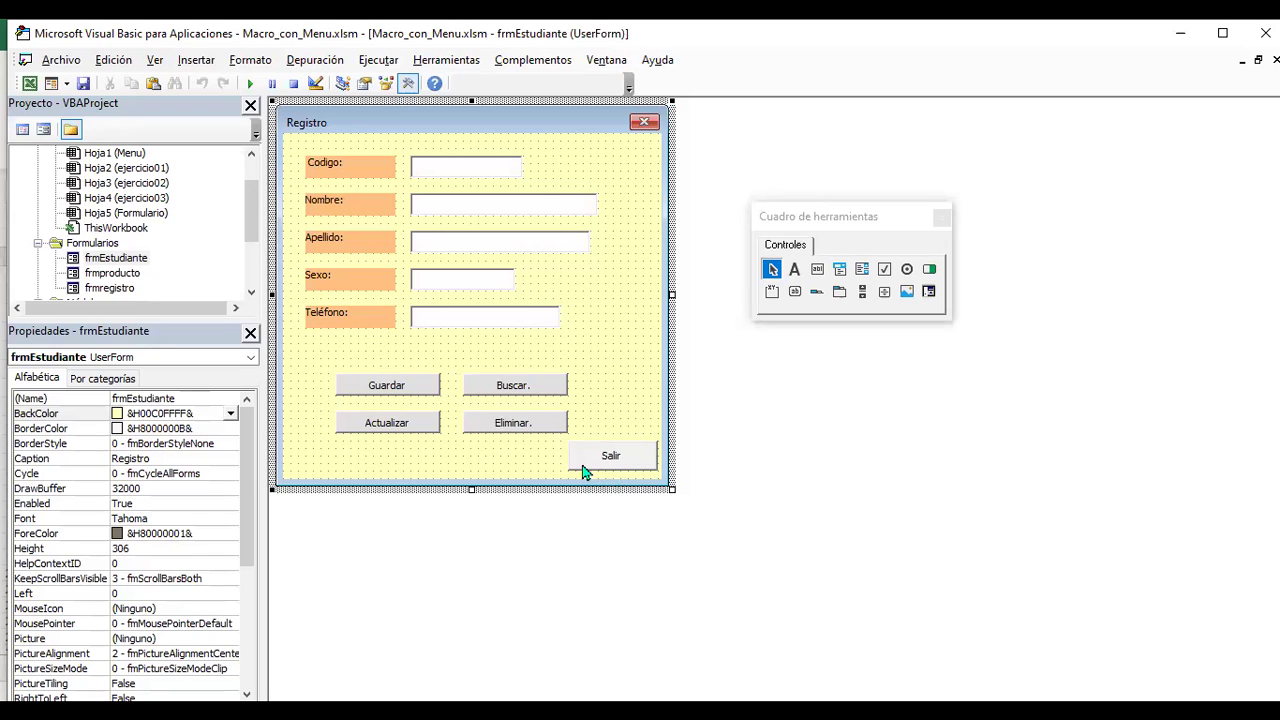
pyautogui.click(527, 423)
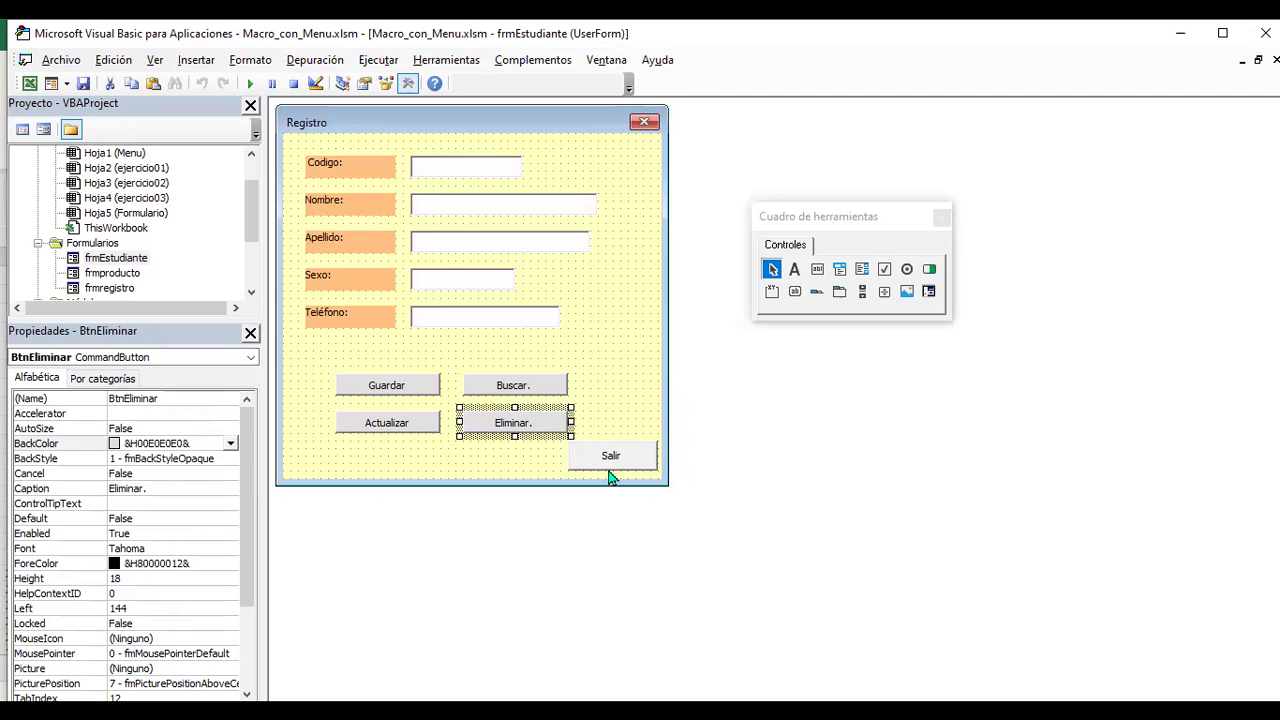
pyautogui.doubleClick(110, 275)
pyautogui.hotkey('ctrl', 'v')
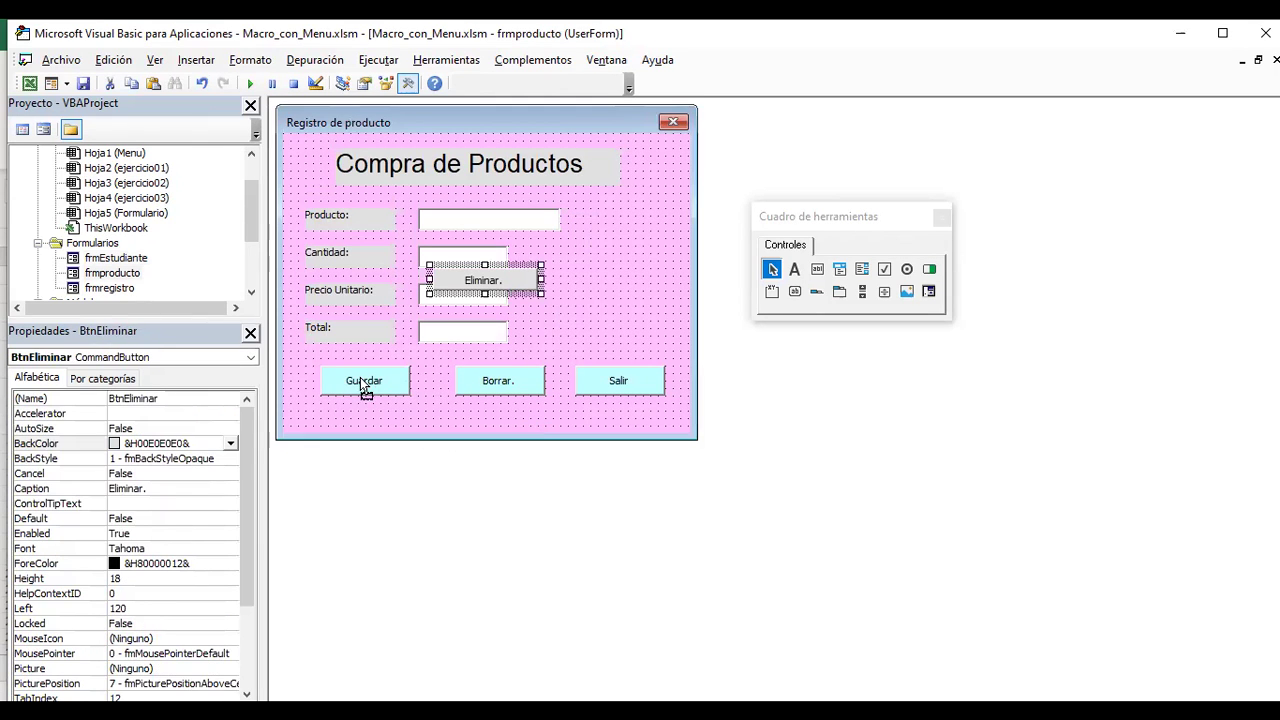
# Line up Guardar, Borrar., Eliminar. and Salir in one row along the bottom.
pyautogui.moveTo(360, 390); pyautogui.dragTo(327, 392)
pyautogui.moveTo(498, 381); pyautogui.dragTo(432, 381)
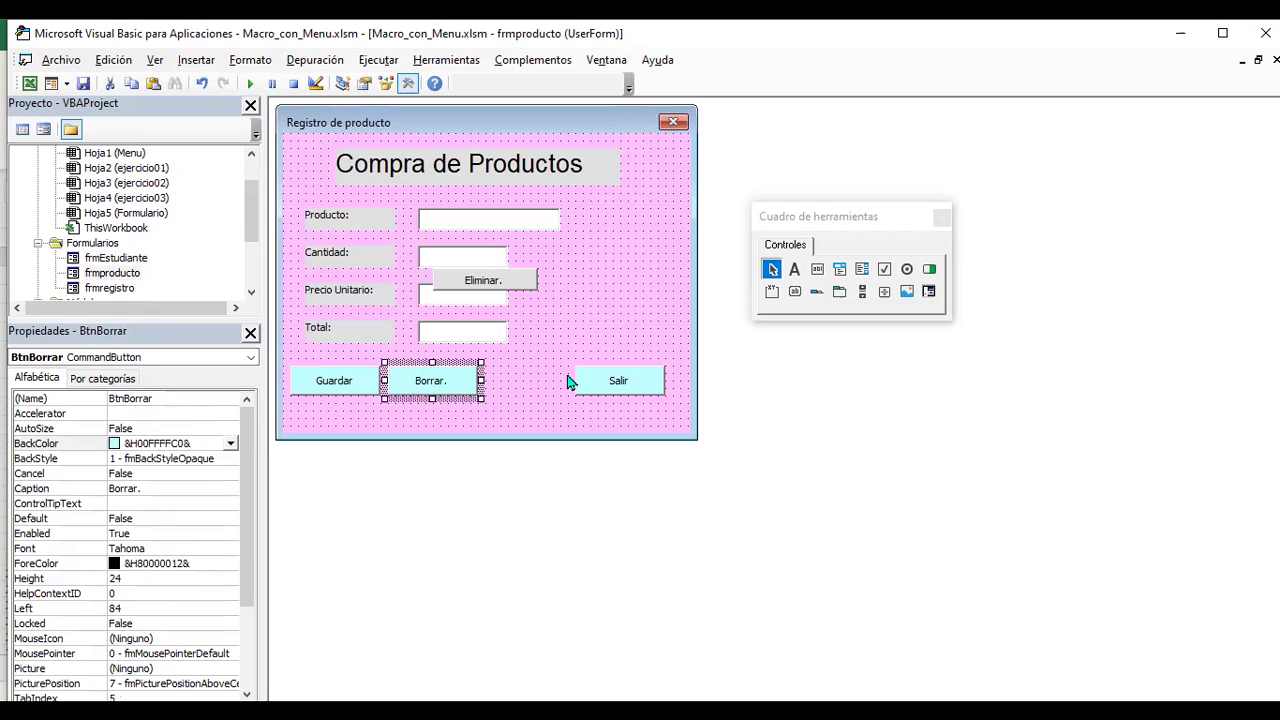
pyautogui.moveTo(514, 279)
pyautogui.mouseDown()
pyautogui.moveTo(552, 380)
pyautogui.moveTo(636, 384)
pyautogui.mouseUp()
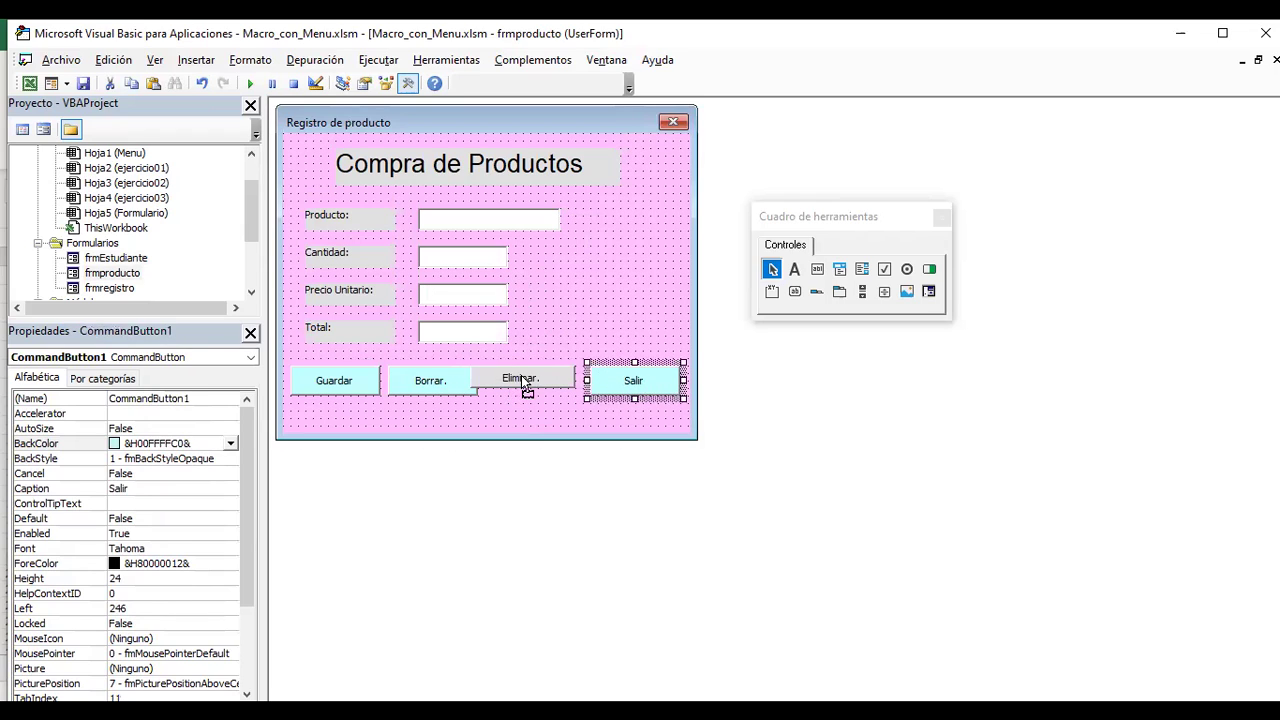
pyautogui.moveTo(514, 386); pyautogui.dragTo(524, 395)
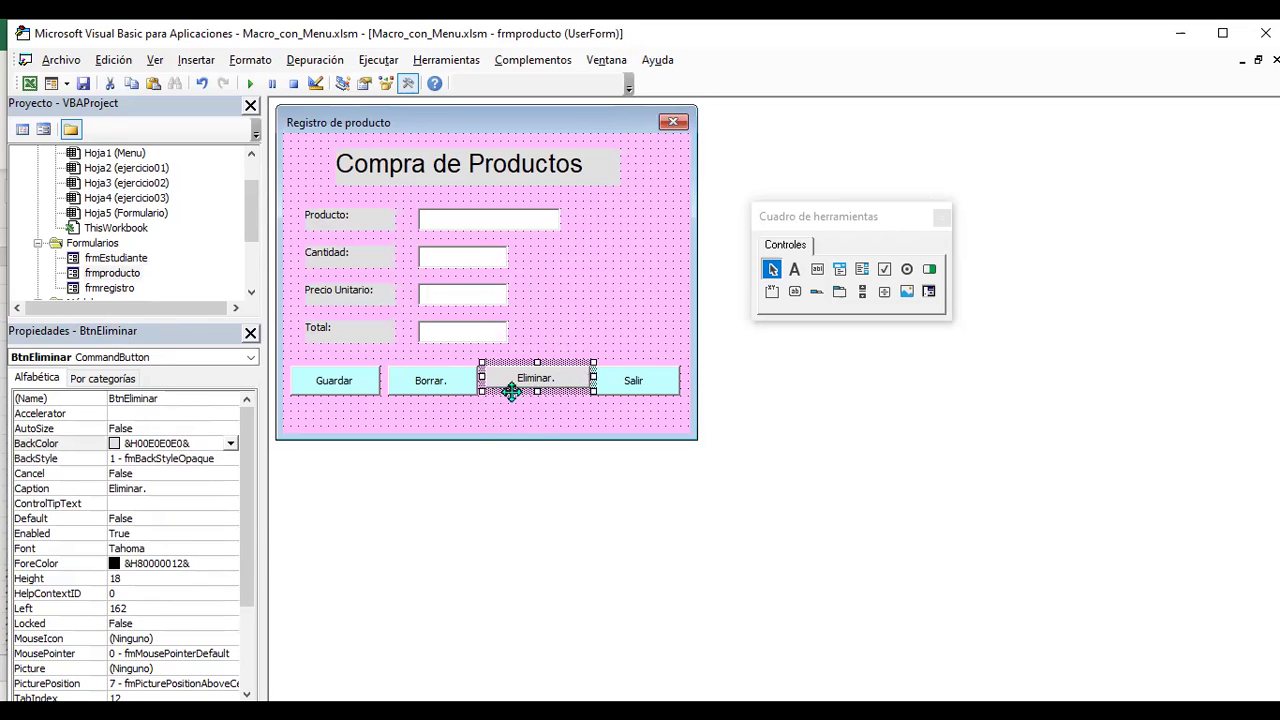
# Rename the Borrar. button's caption to Limpiar.
pyautogui.click(445, 390)
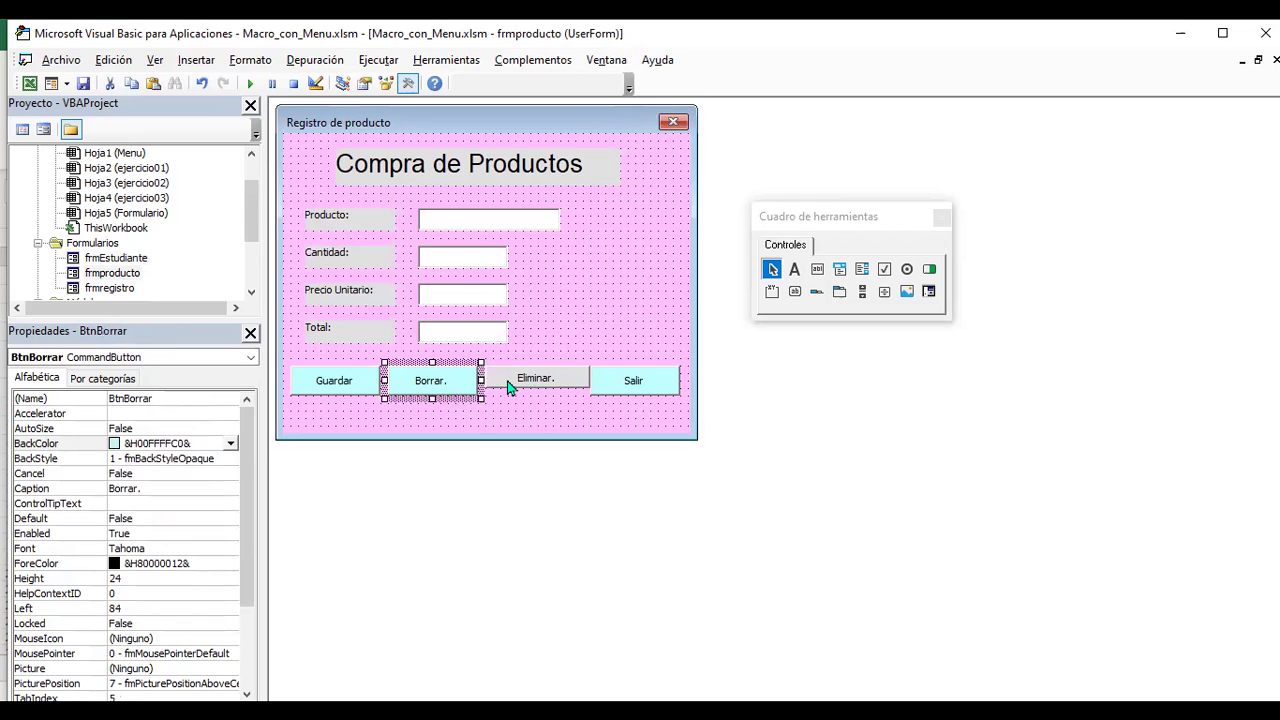
pyautogui.click(450, 388)
pyautogui.moveTo(452, 383); pyautogui.dragTo(398, 387)
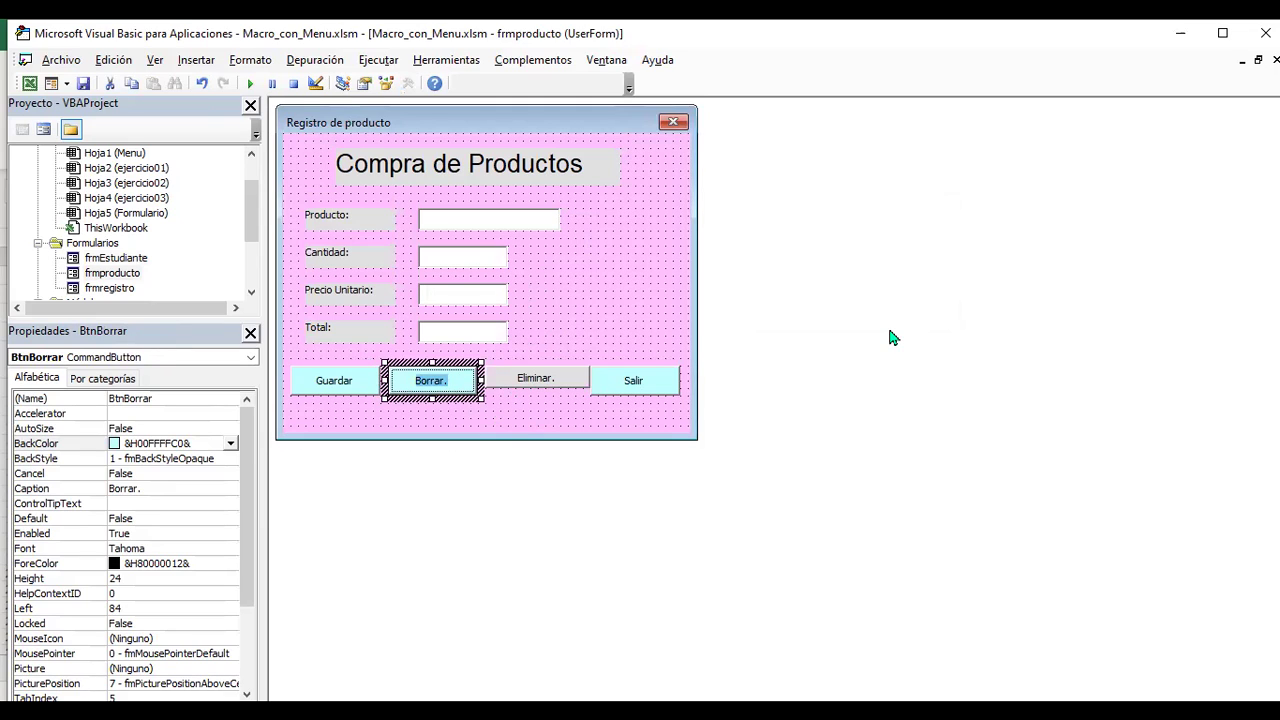
pyautogui.write('Limp')
pyautogui.write('iar')
# Give the Eliminar. button the same light cyan background as Limpiar.
pyautogui.click(568, 376)
pyautogui.click(417, 386)
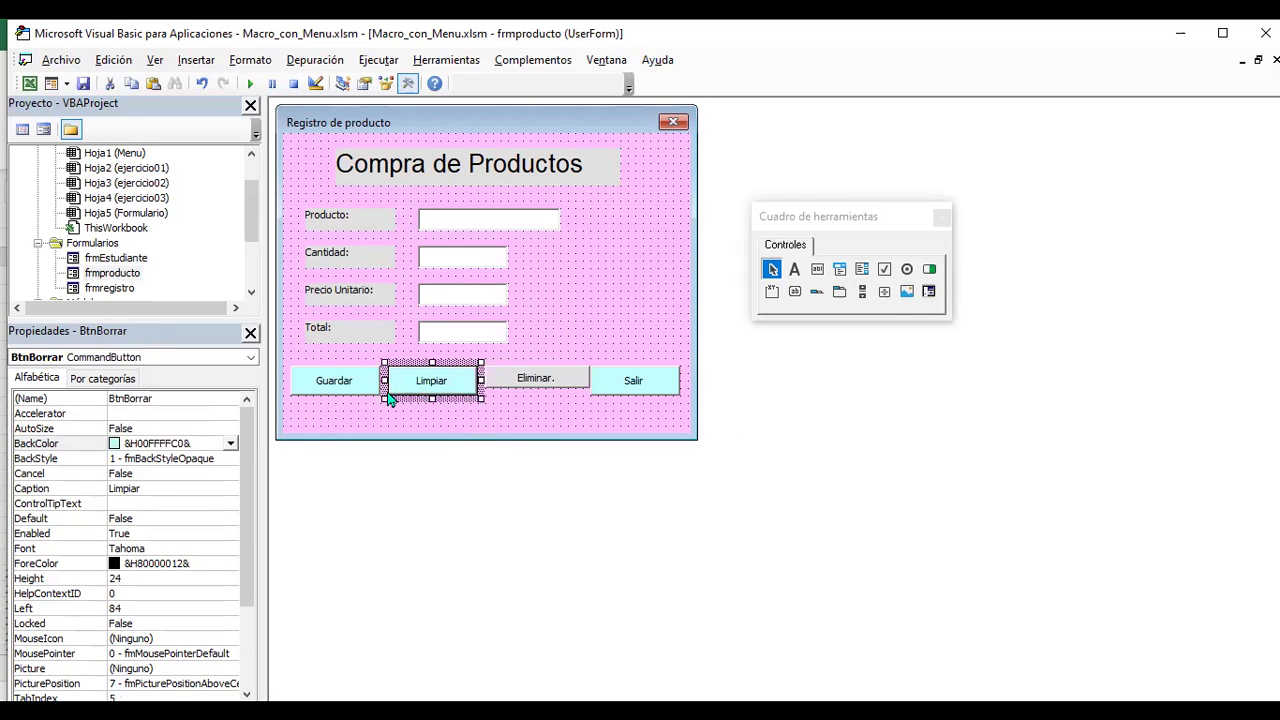
pyautogui.click(230, 443)
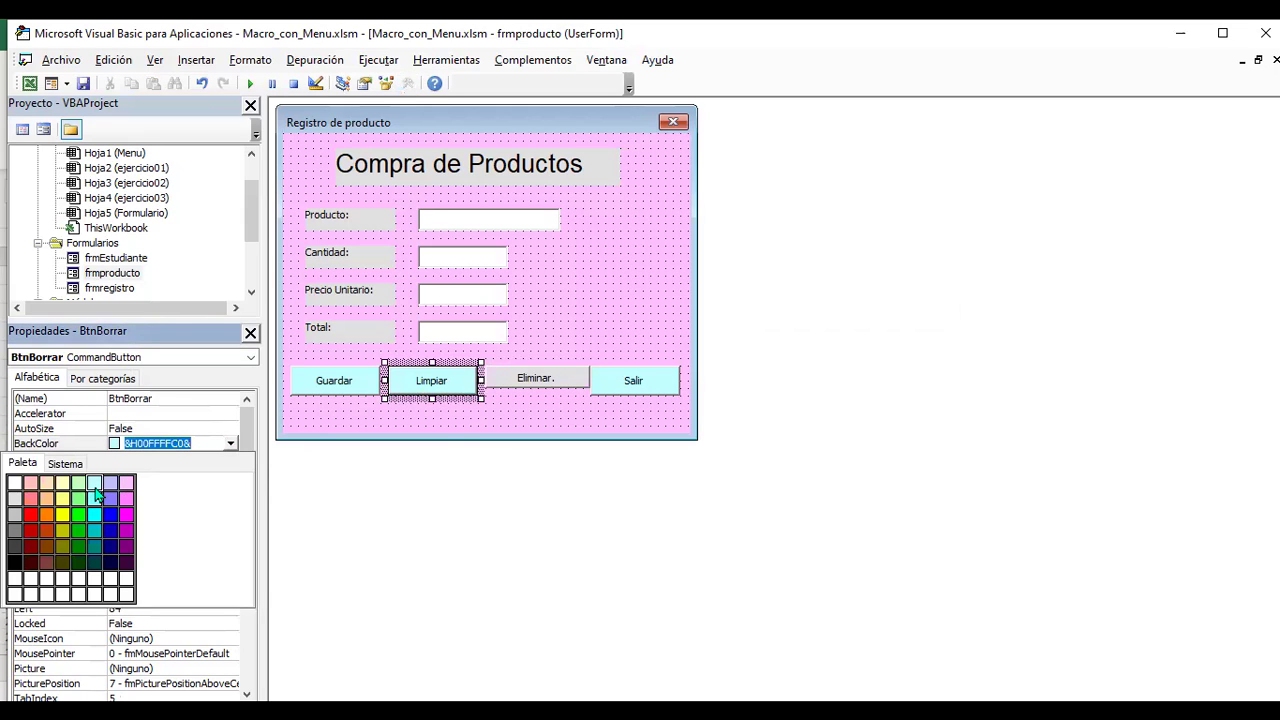
pyautogui.click(535, 378)
pyautogui.click(230, 443)
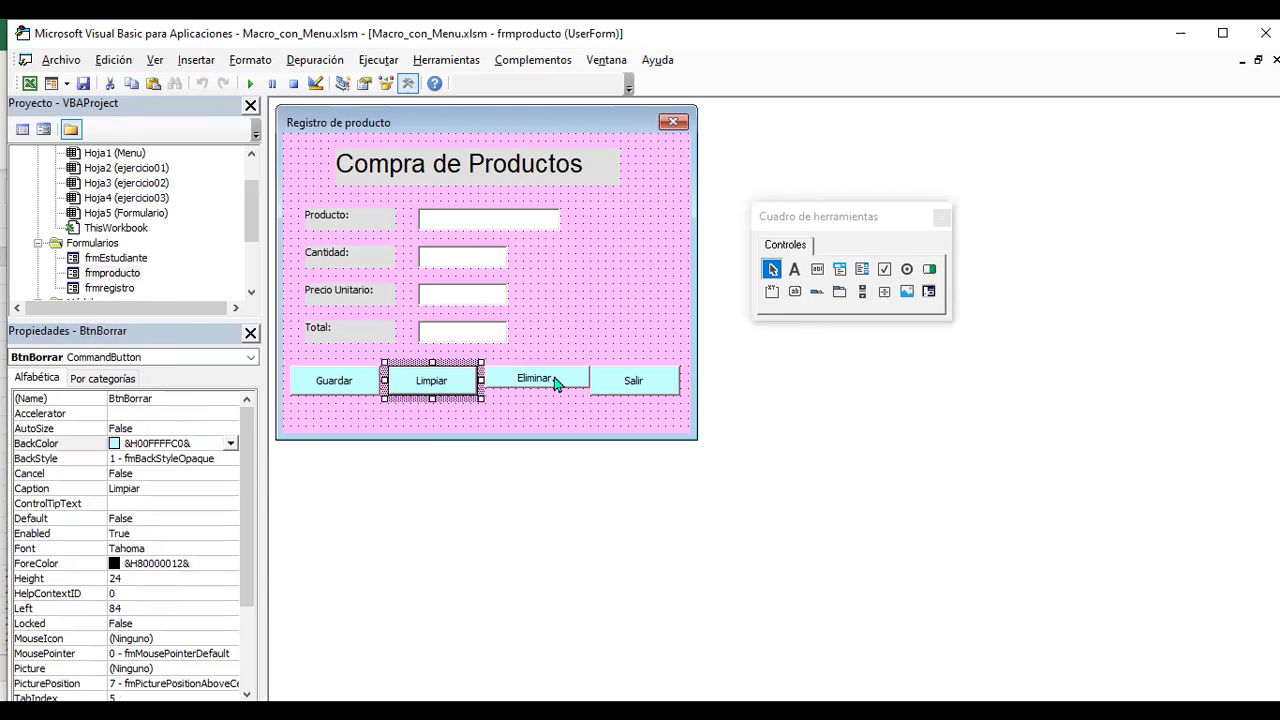
# Resize the Eliminar button to height 24 and width 72 in Properties.
pyautogui.click(555, 383)
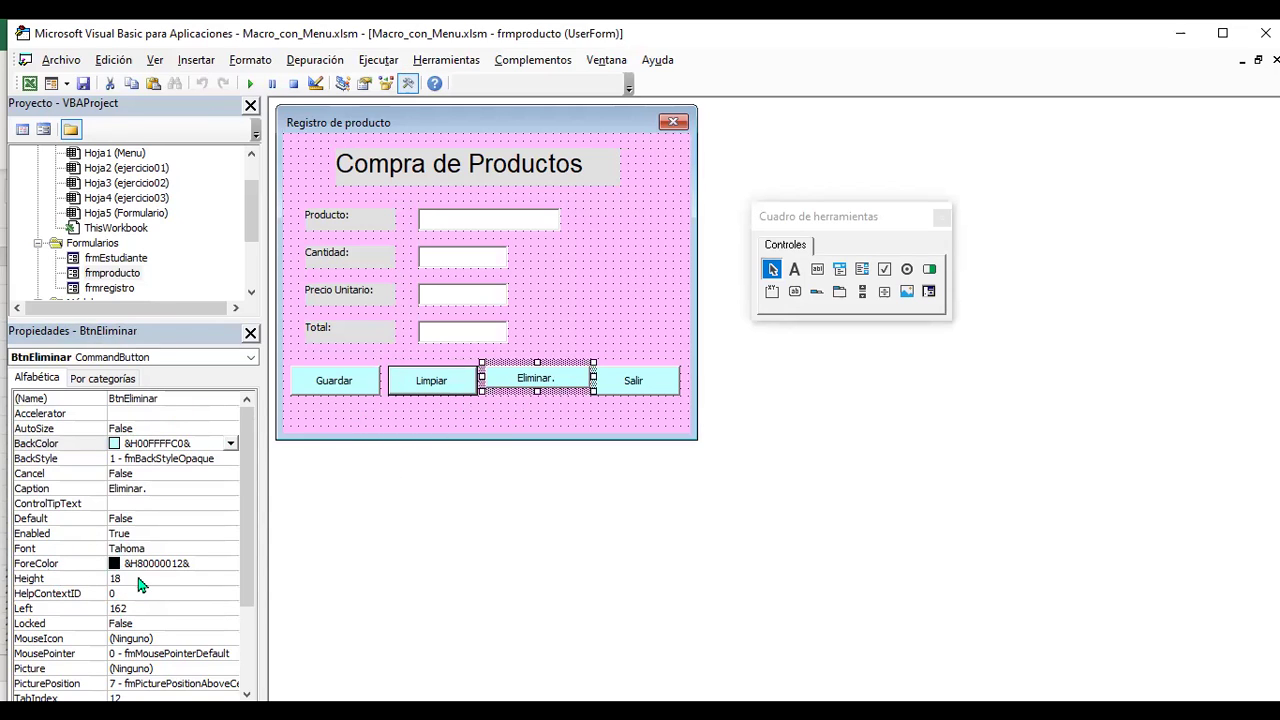
pyautogui.click(197, 576)
pyautogui.write('2')
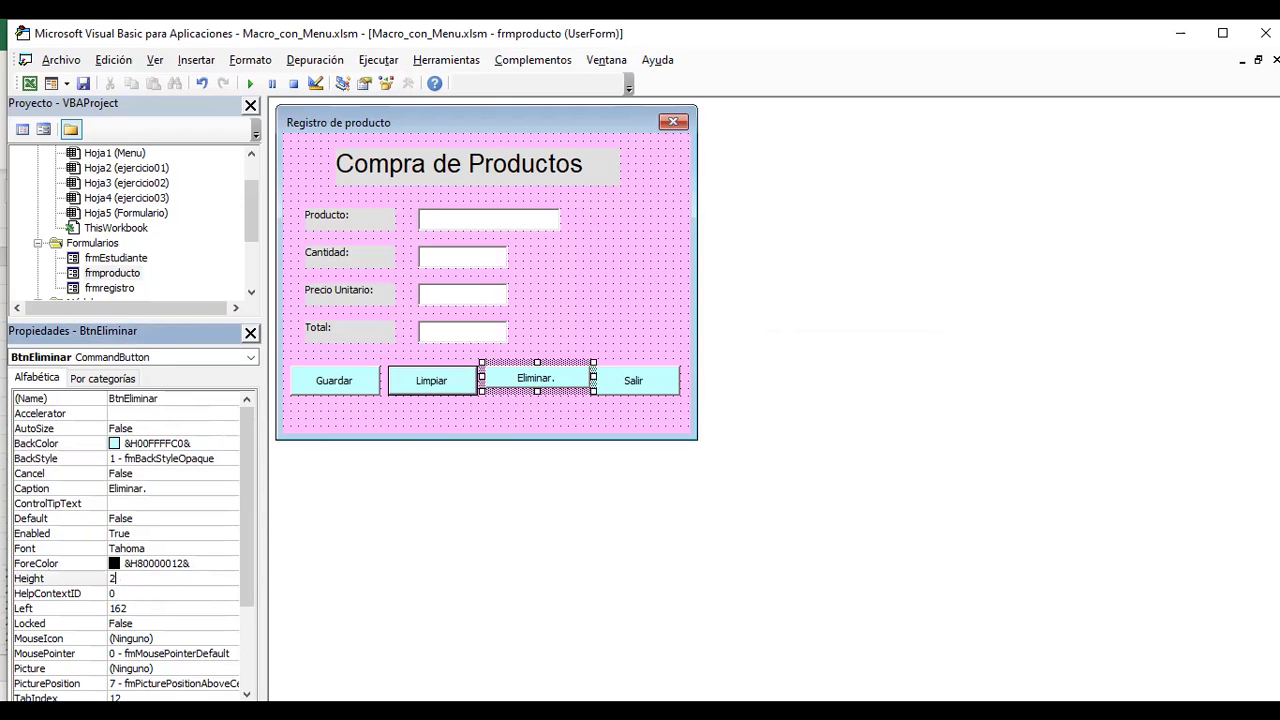
pyautogui.write('4')
pyautogui.press('Return')
pyautogui.scroll(-1, 81, 620)
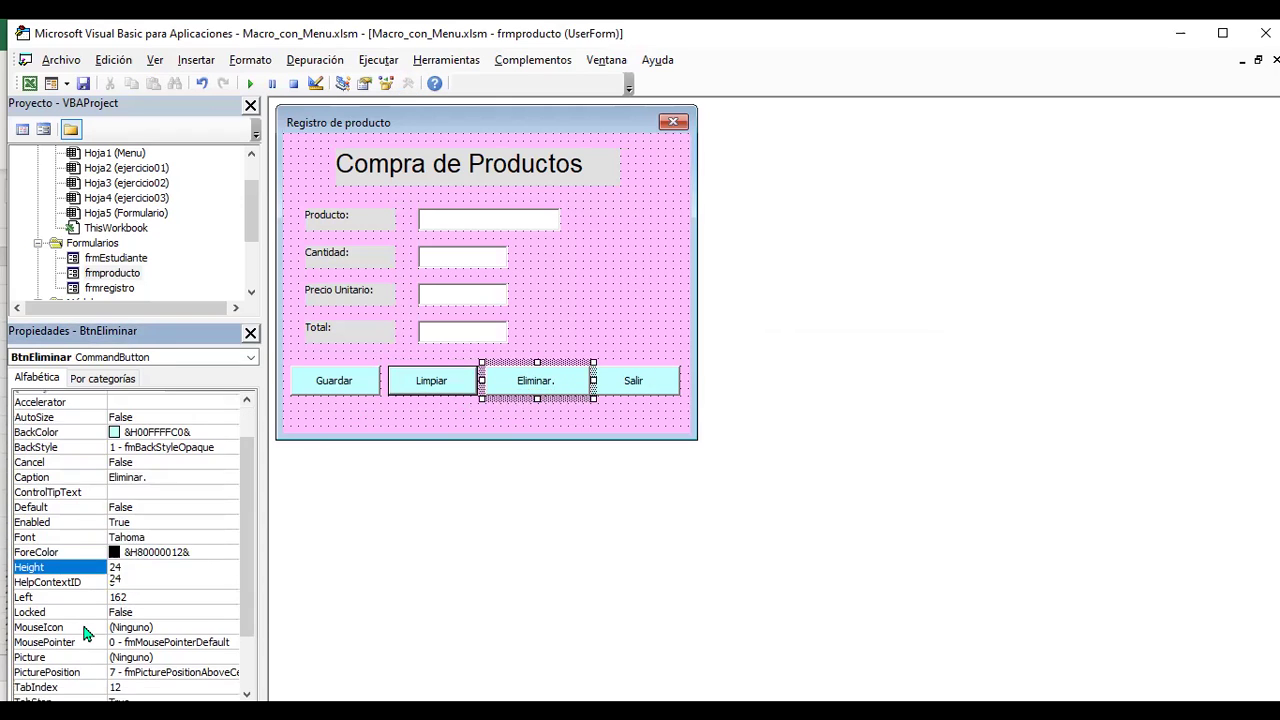
pyautogui.scroll(-2, 81, 620)
pyautogui.scroll(-2, 81, 620)
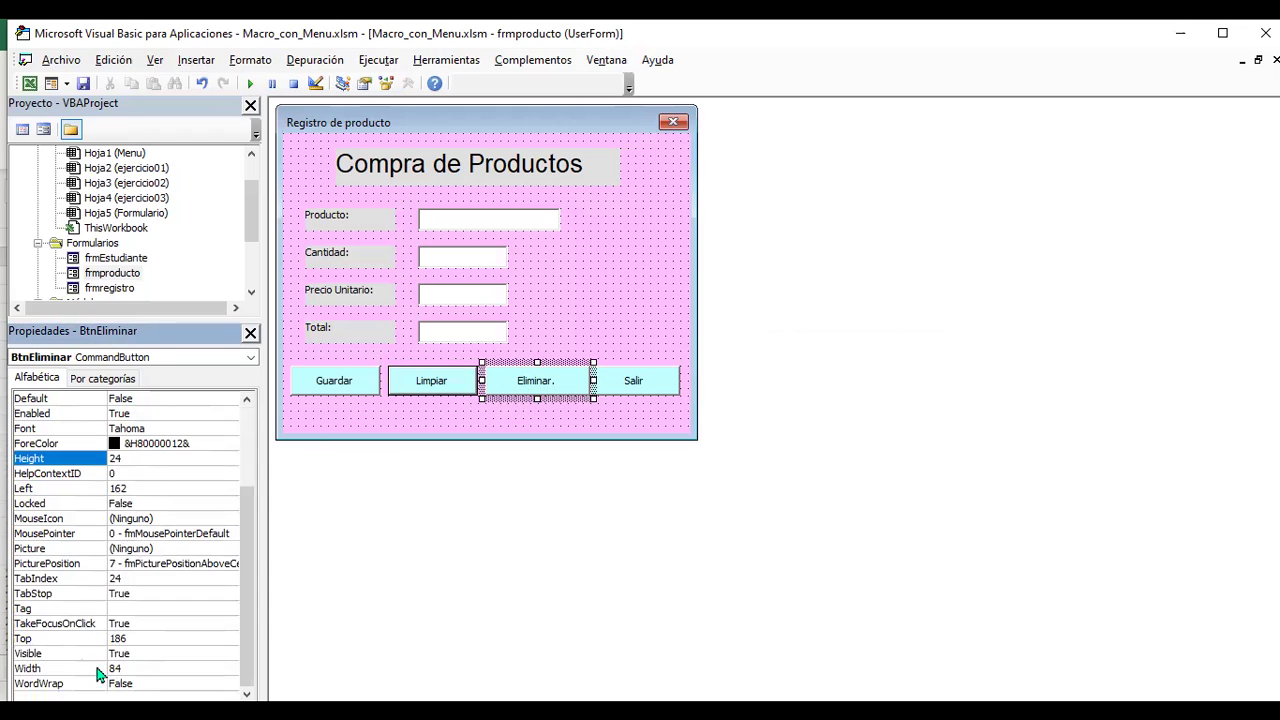
pyautogui.click(128, 669)
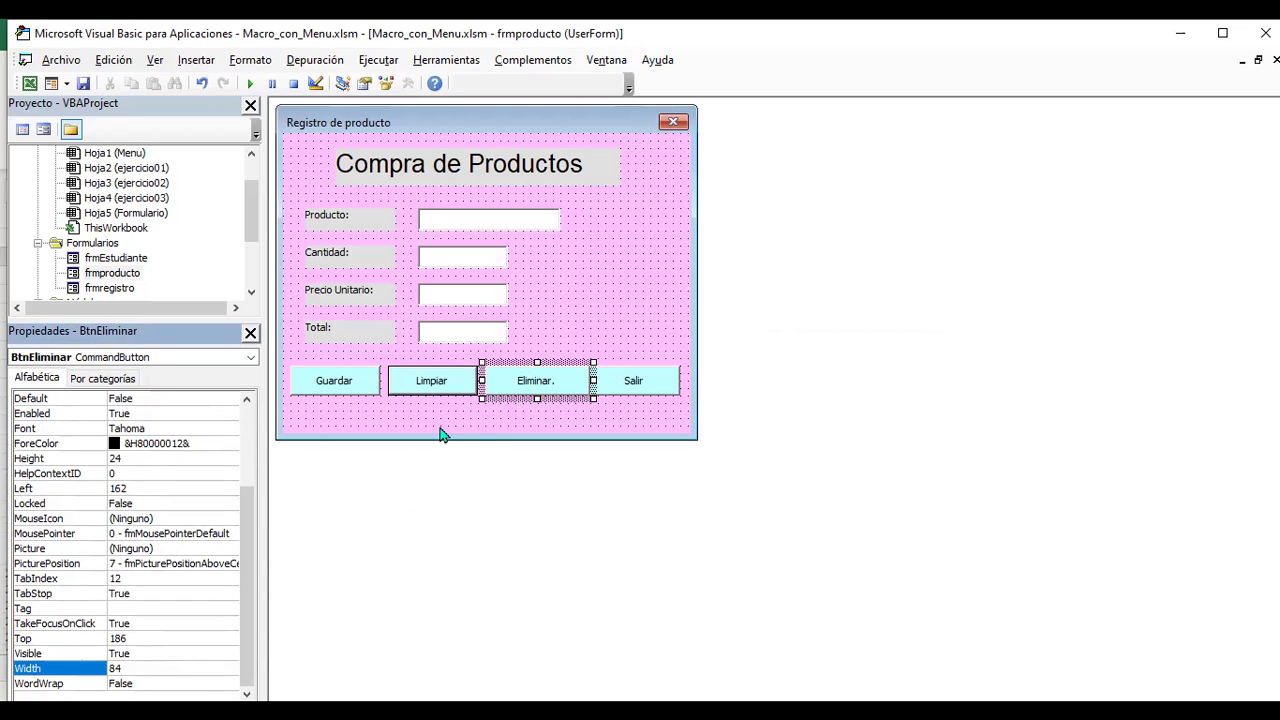
pyautogui.click(458, 390)
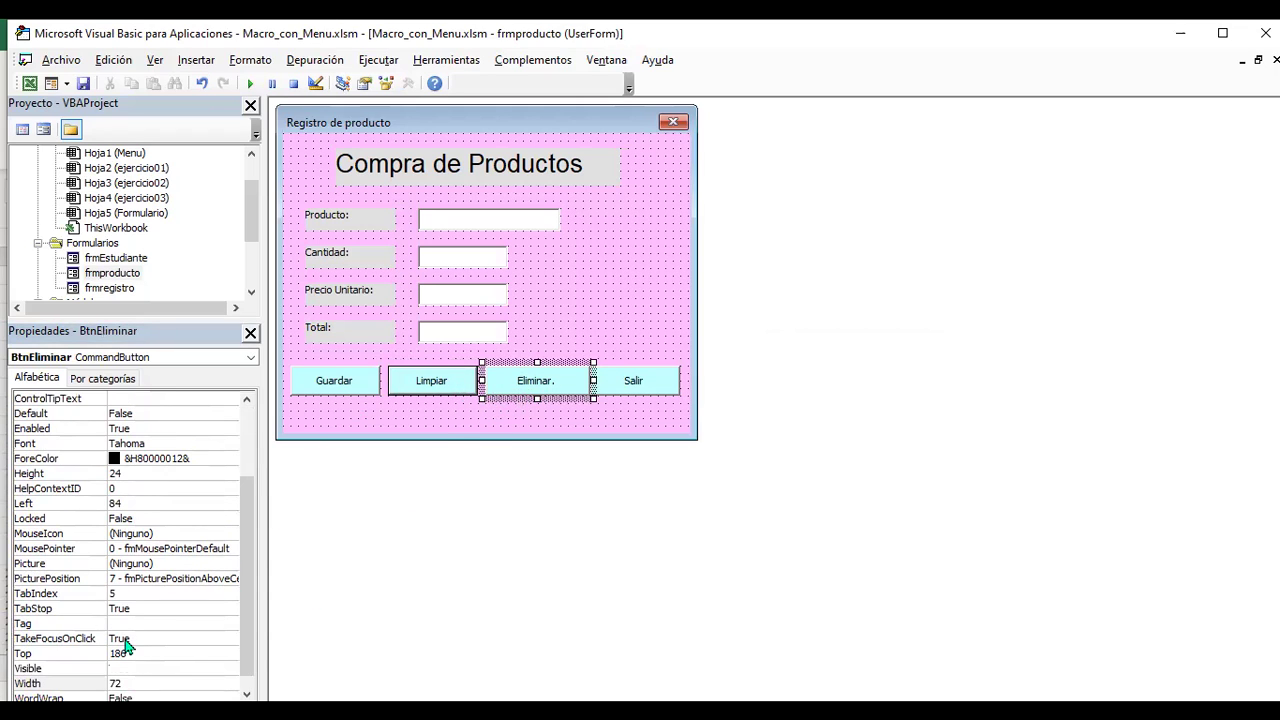
pyautogui.click(565, 390)
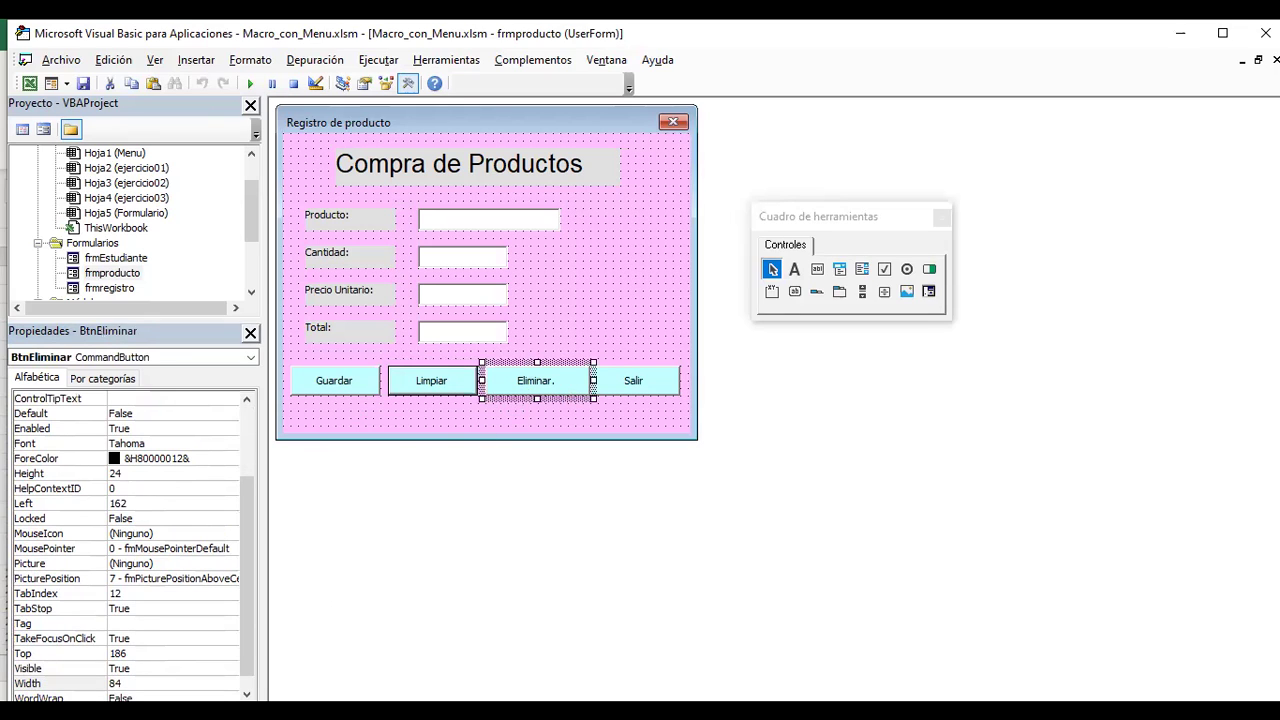
pyautogui.doubleClick(138, 688)
pyautogui.press('BackSpace')
pyautogui.write('72')
pyautogui.press('Return')
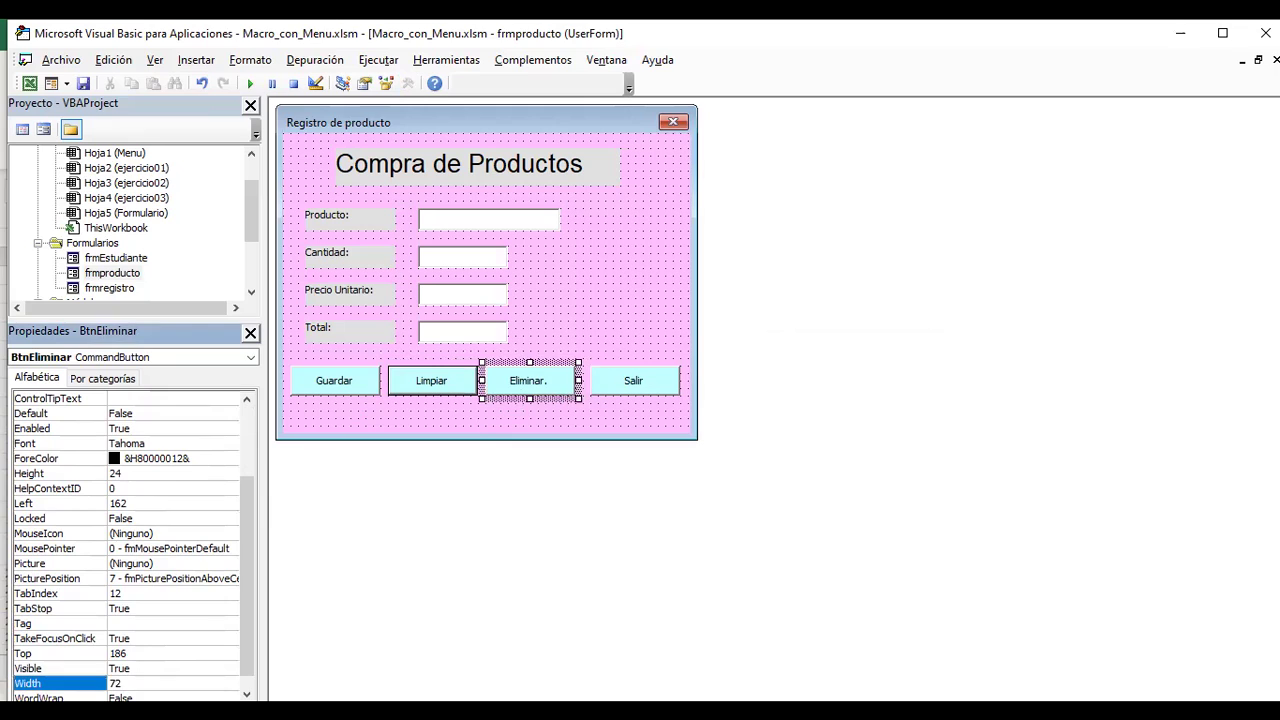
# Drop the trailing period from the Eliminar caption and open its Click procedure.
pyautogui.click(543, 388)
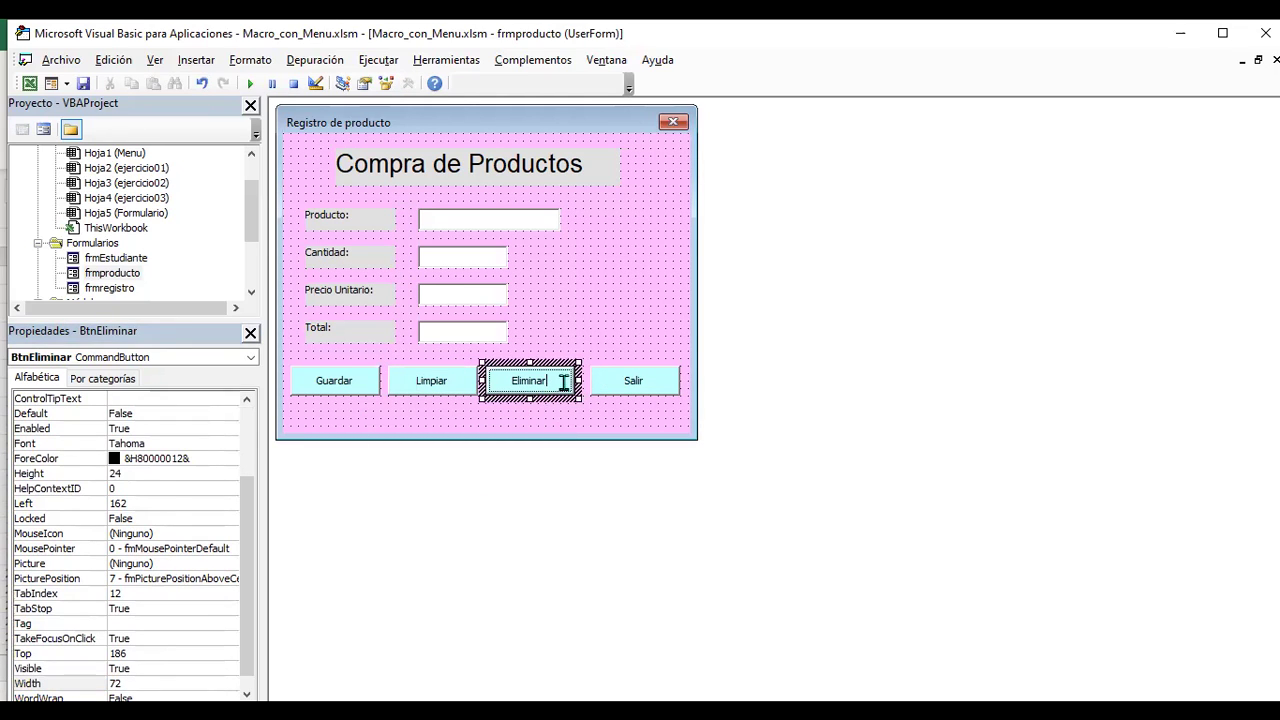
pyautogui.press('Escape')
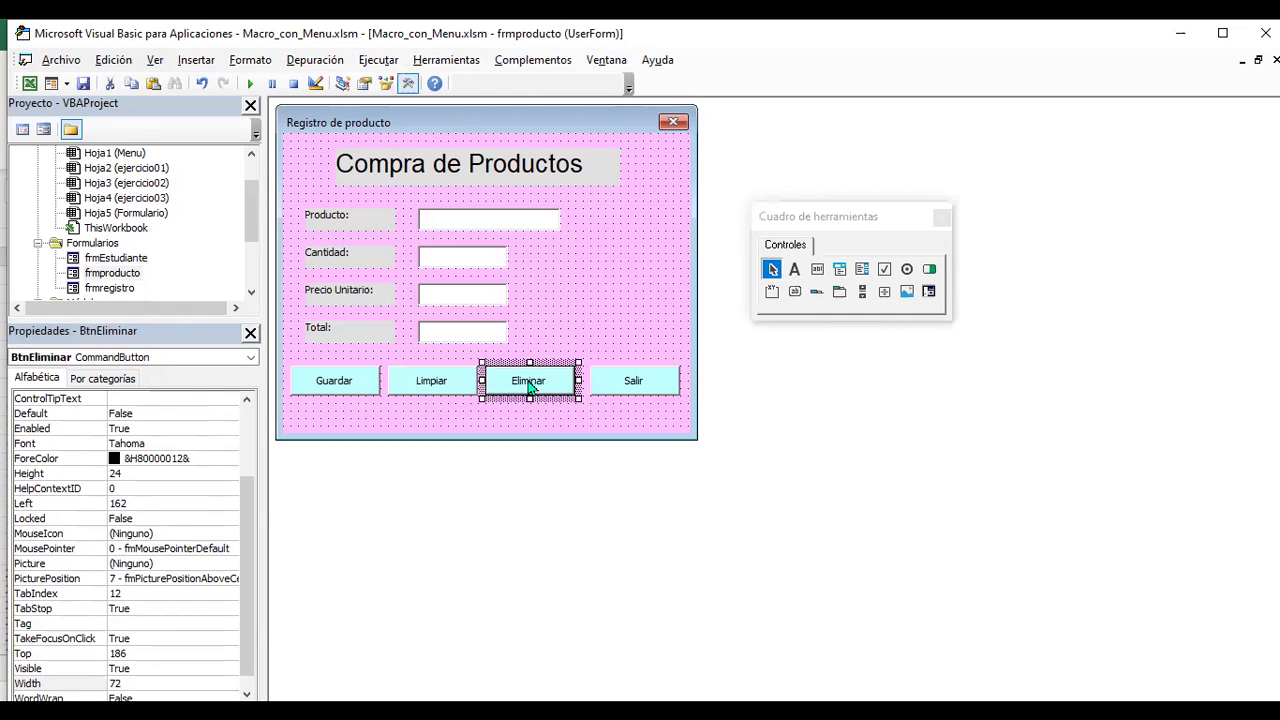
pyautogui.doubleClick(530, 386)
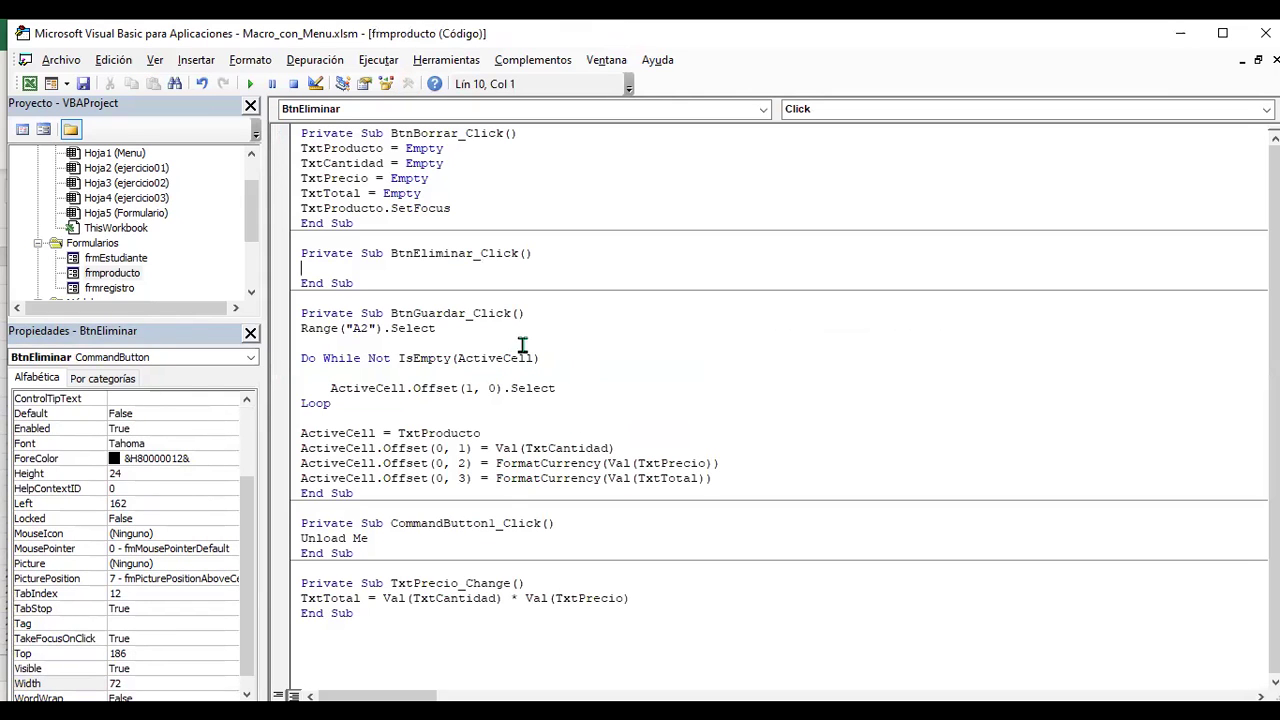
# Copy Selection.EntireRow.Delete from frmEstudiante's Eliminar code into frmproducto's BtnEliminar_Click, then save.
pyautogui.doubleClick(126, 259)
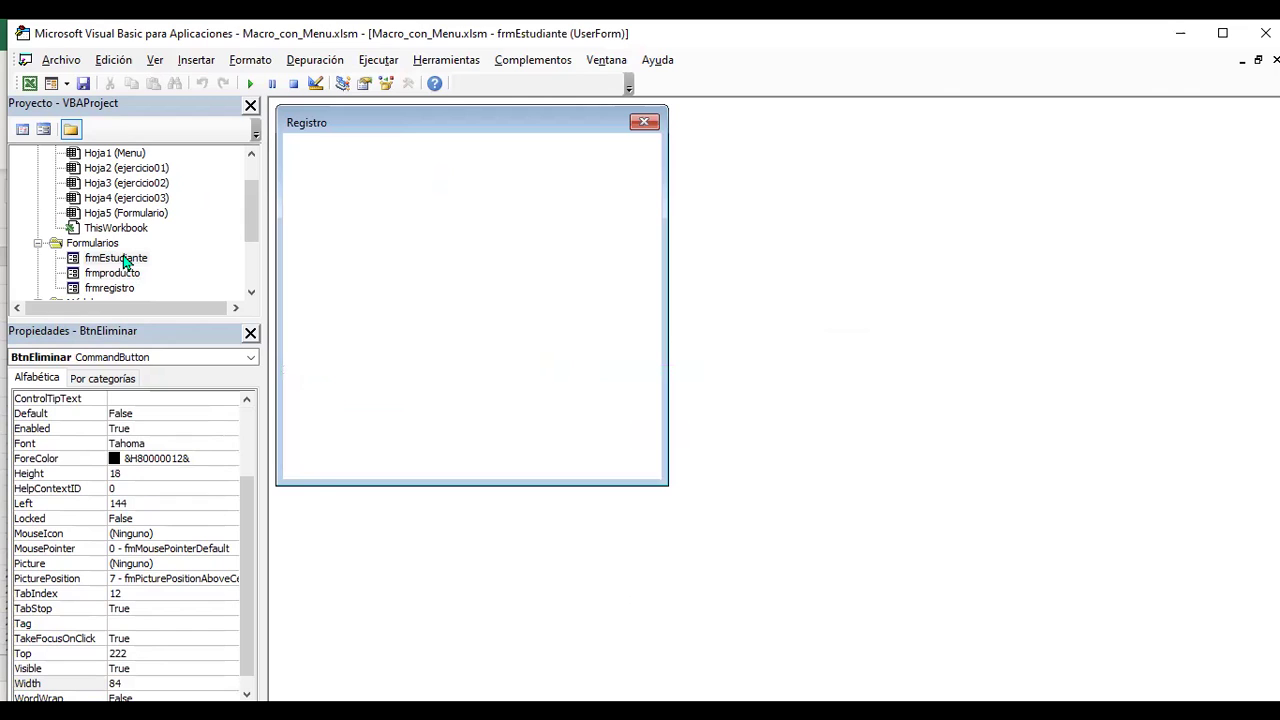
pyautogui.doubleClick(512, 414)
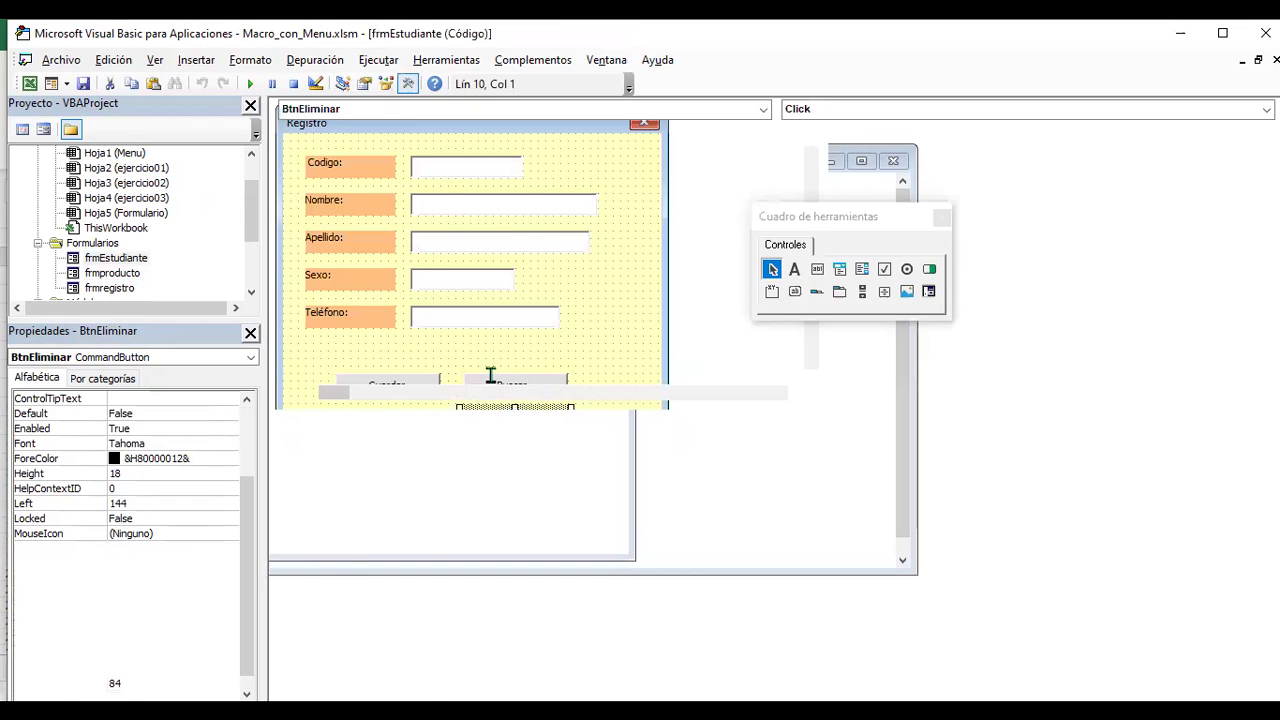
pyautogui.hotkey('shift', 'Right')
pyautogui.hotkey('shift', 'Right')
pyautogui.hotkey('shift', 'Right')
pyautogui.hotkey('shift', 'Right')
pyautogui.hotkey('shift', 'Right')
pyautogui.hotkey('shift', 'Right')
pyautogui.hotkey('shift', 'Right')
pyautogui.hotkey('shift', 'Right')
pyautogui.hotkey('shift', 'Right')
pyautogui.hotkey('shift', 'Right')
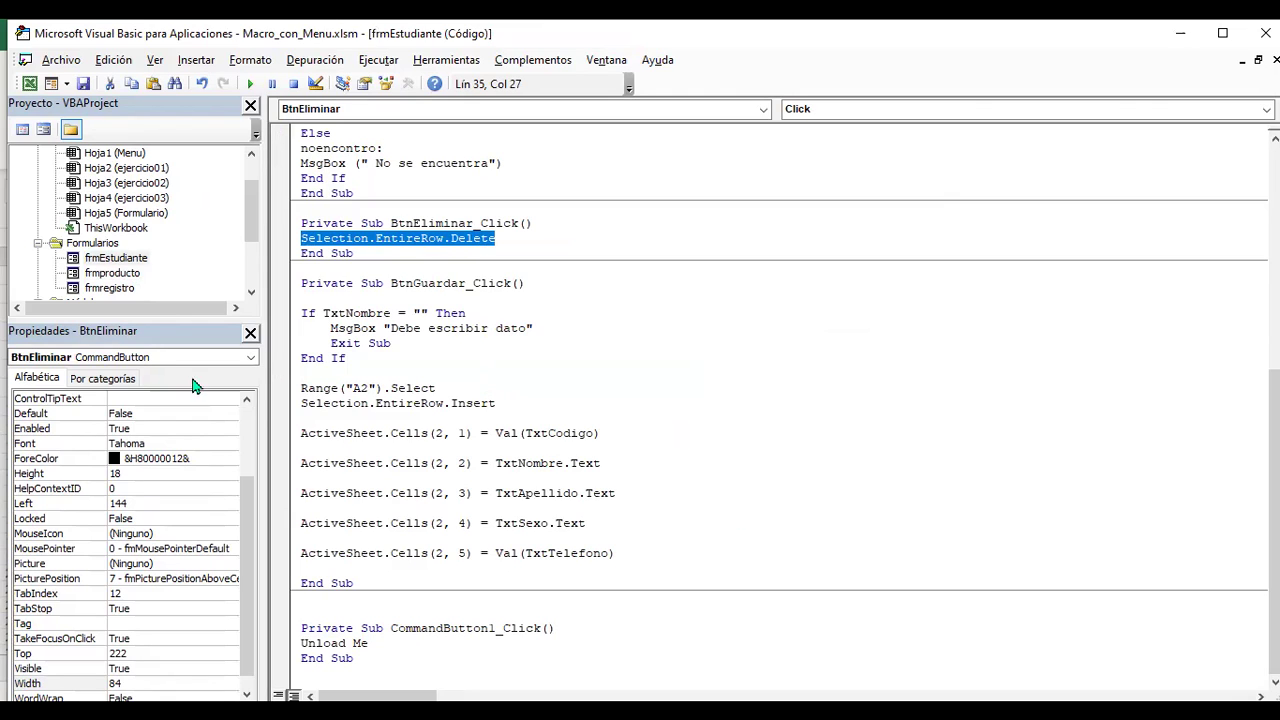
pyautogui.doubleClick(115, 277)
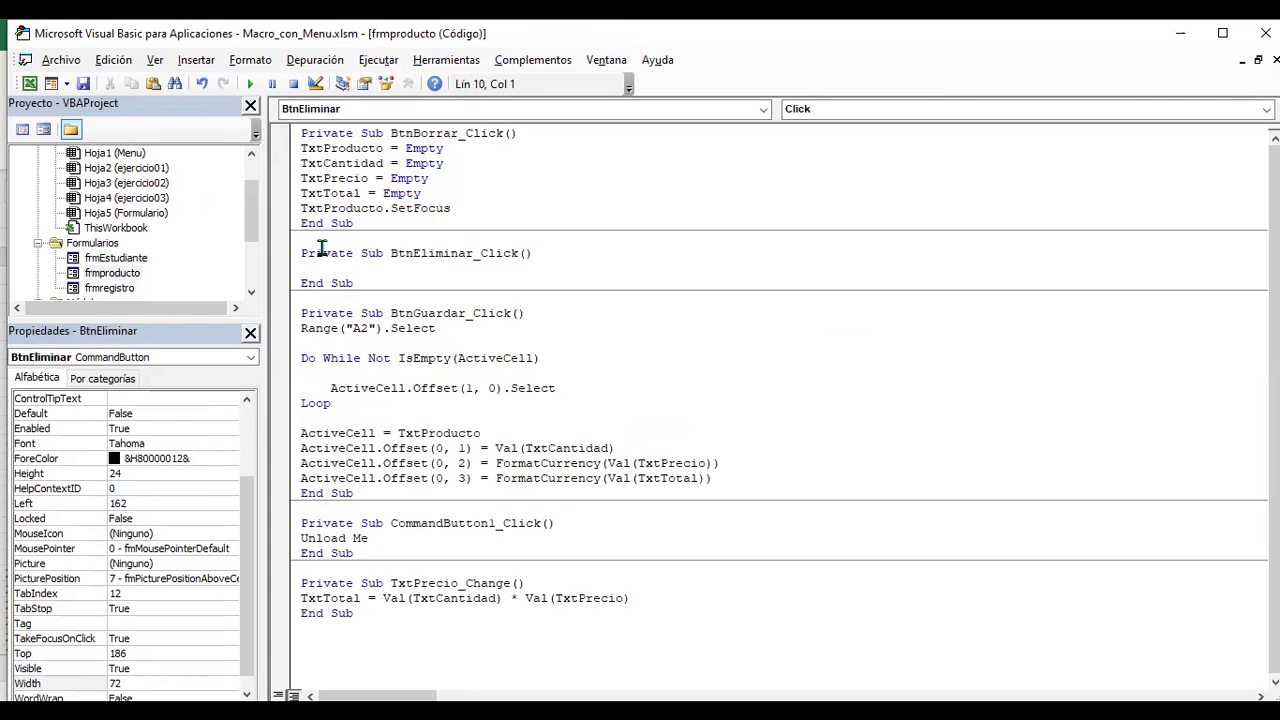
pyautogui.write('Selection.EntireRow.Delete')
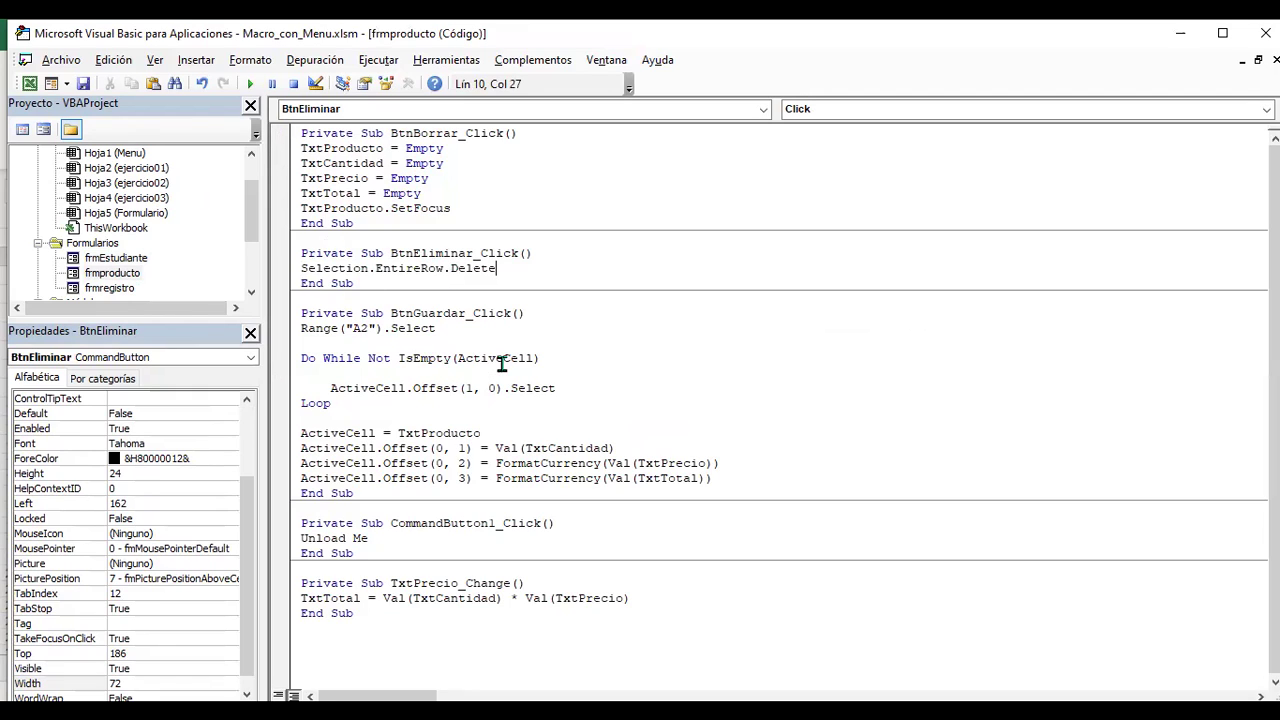
pyautogui.click(83, 83)
# On ejercicio02, open the product form, delete the empty row 10 with Eliminar, then close it.
pyautogui.hotkey('alt', 'F11')
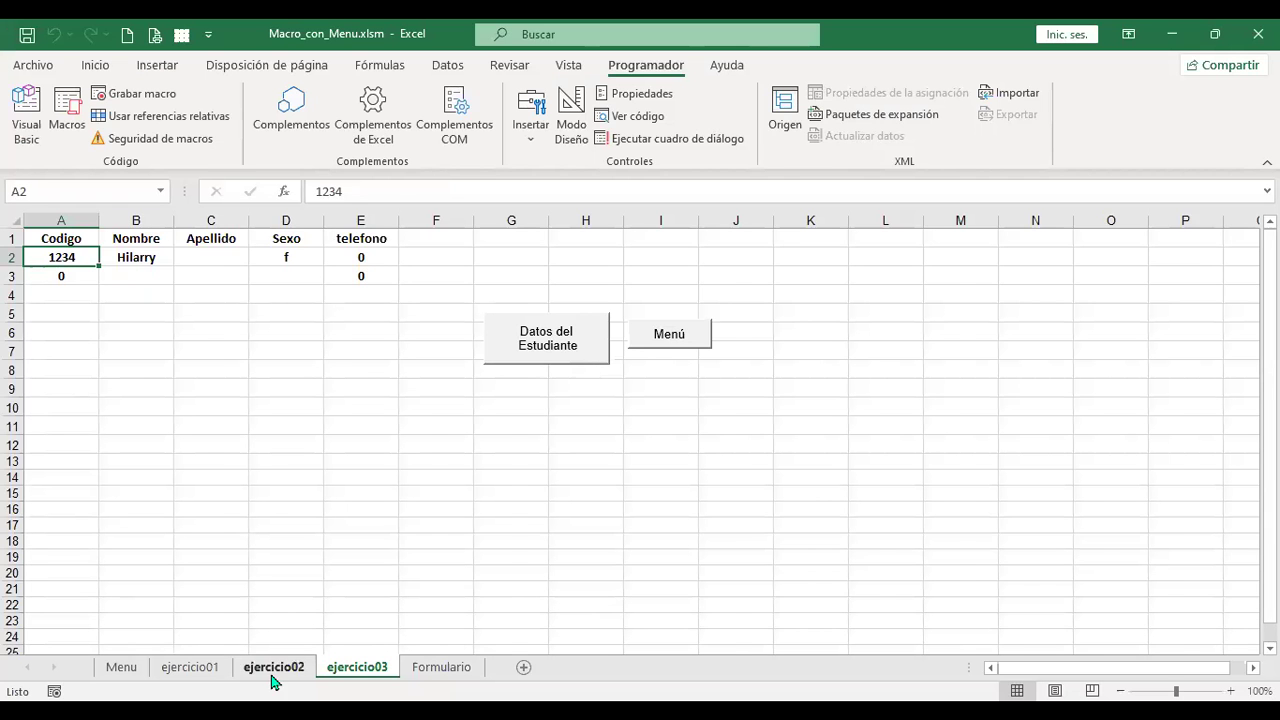
pyautogui.click(274, 670)
pyautogui.click(444, 308)
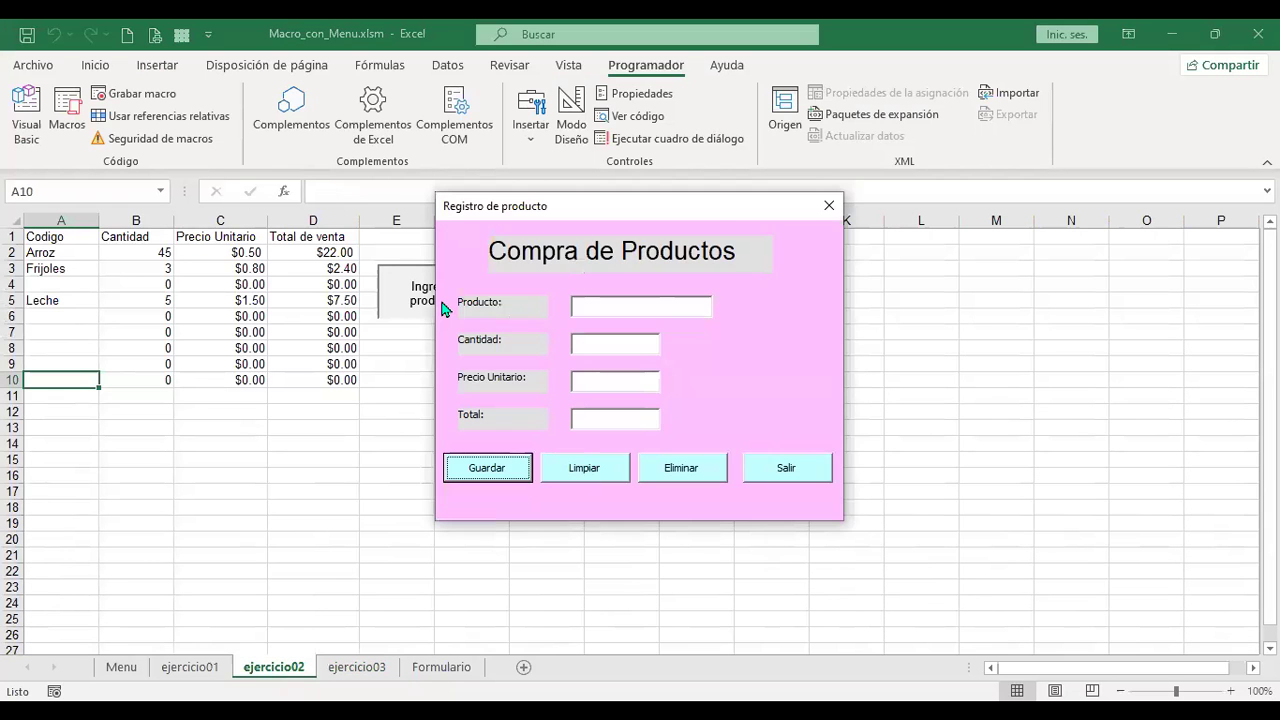
pyautogui.click(612, 302)
pyautogui.write('0')
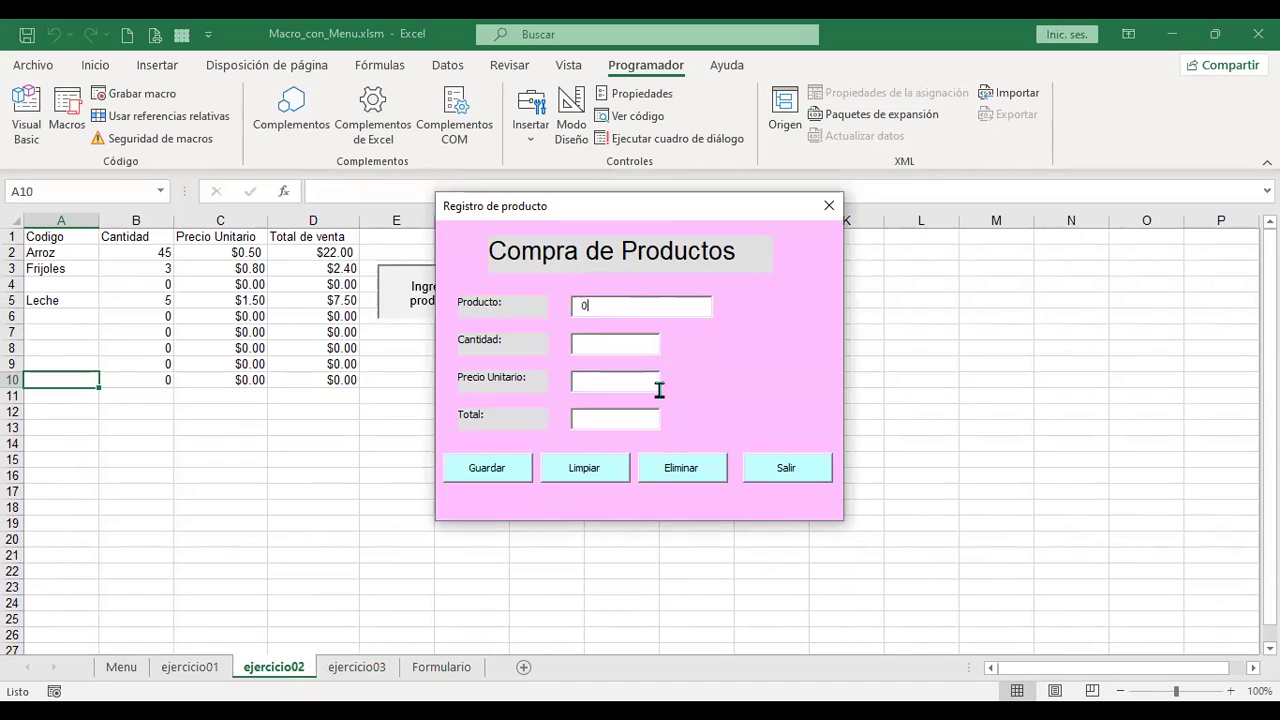
pyautogui.click(696, 470)
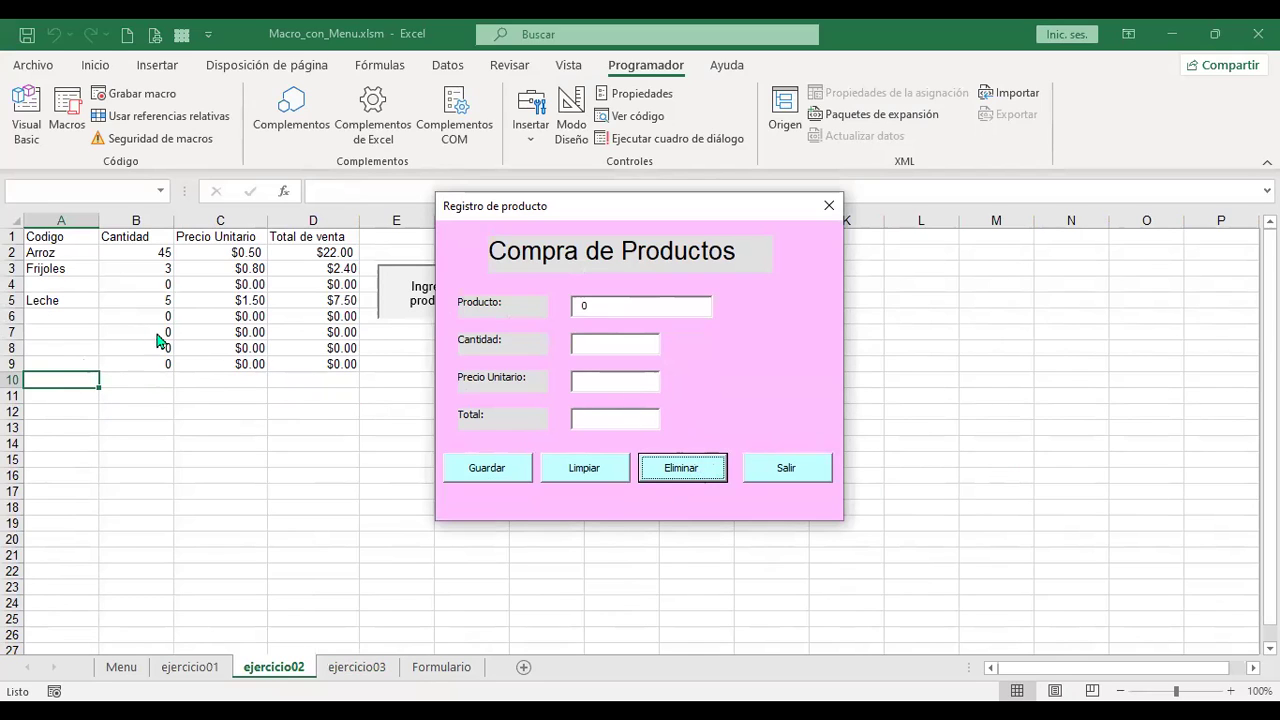
pyautogui.click(803, 473)
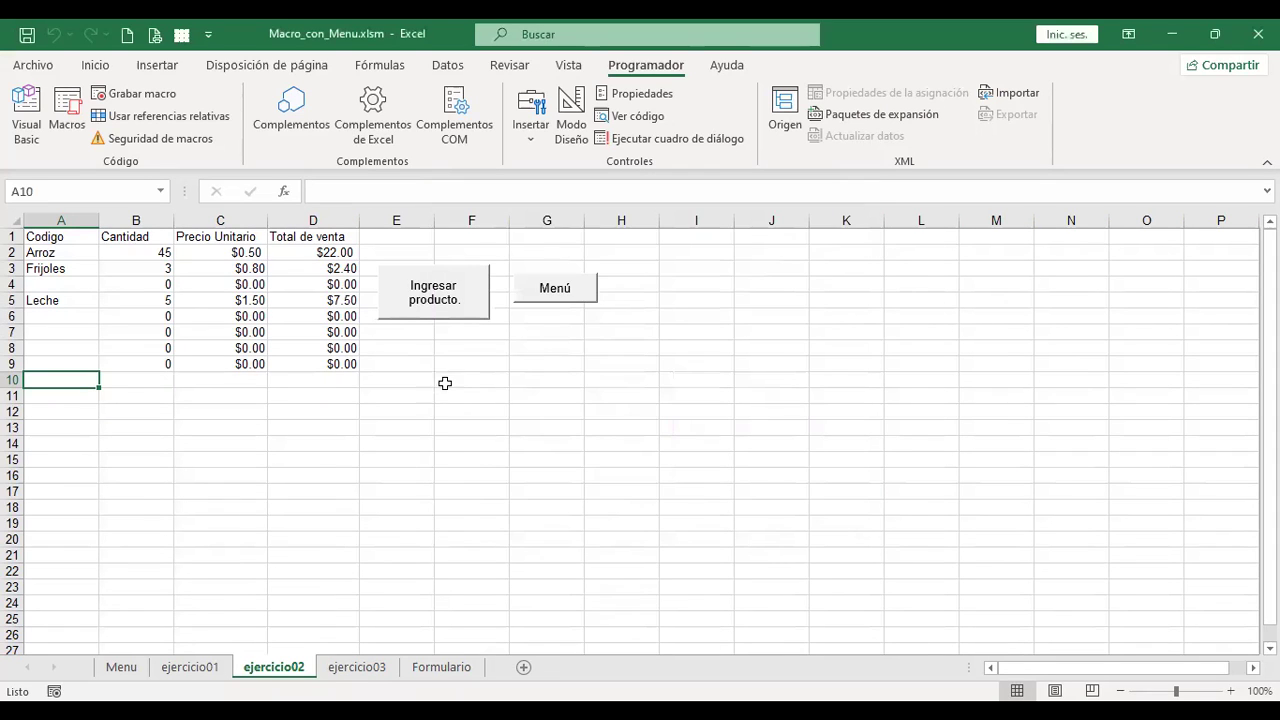
# Delete rows 6–9, leaving Arroz, Frijoles, one zero row and Leche in the table.
pyautogui.keyDown('ctrl'); pyautogui.click(461, 270); pyautogui.keyUp('ctrl')
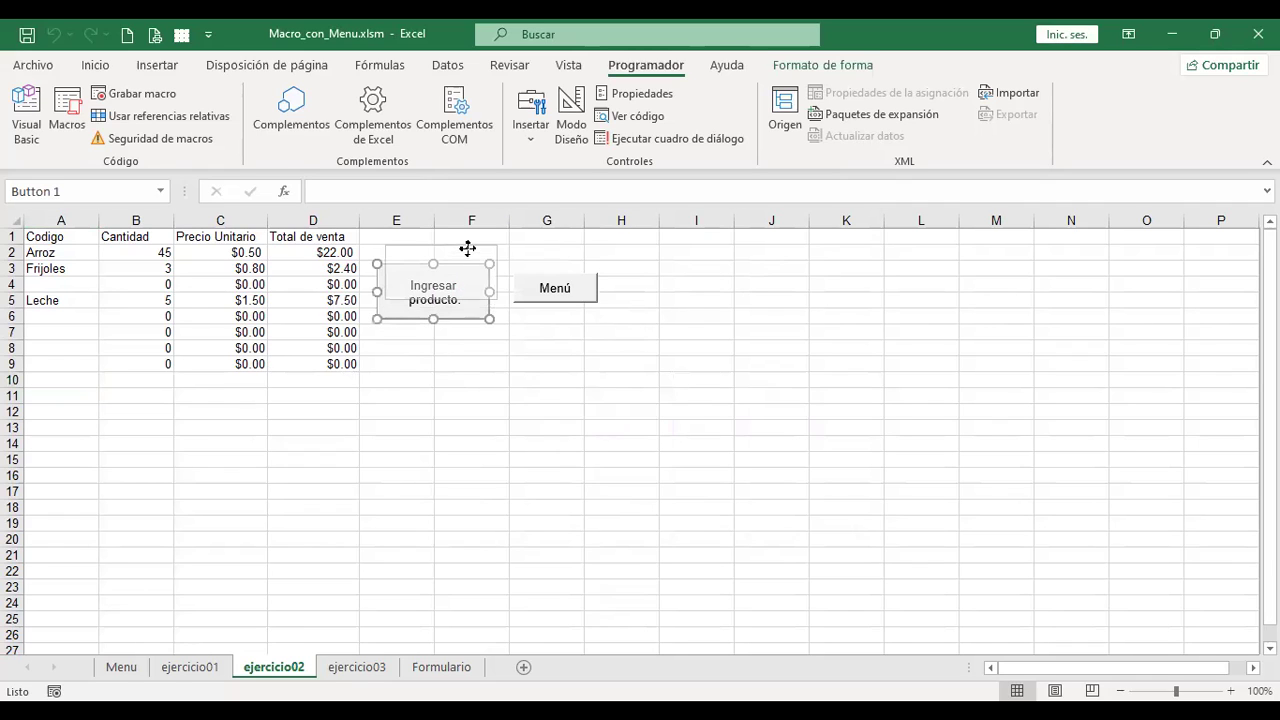
pyautogui.click(500, 259)
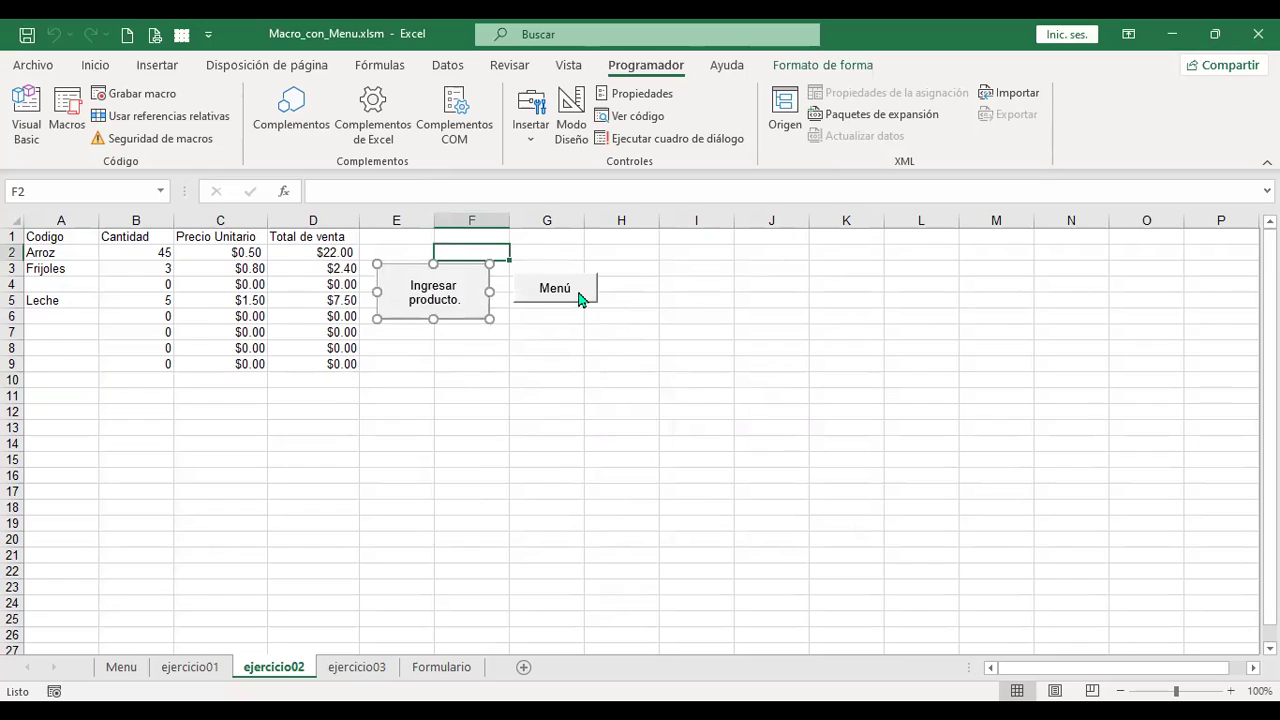
pyautogui.press('Escape')
pyautogui.click(12, 316)
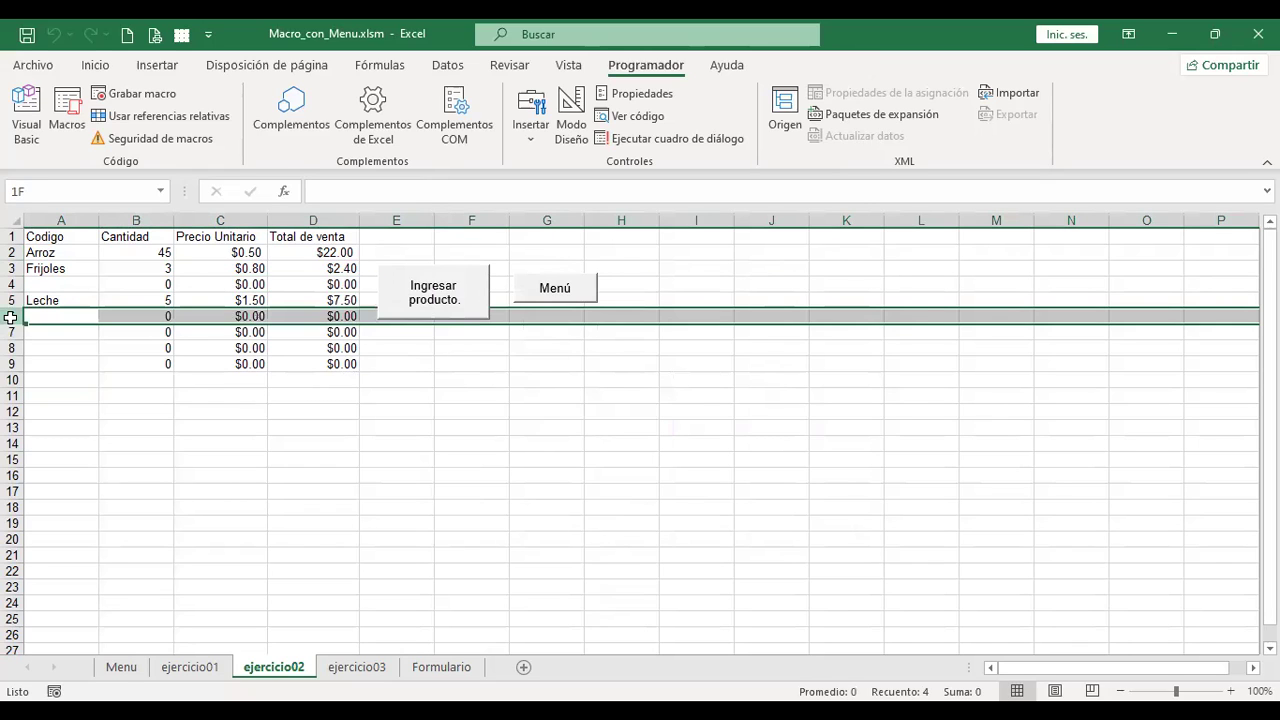
pyautogui.moveTo(10, 317); pyautogui.dragTo(12, 364)
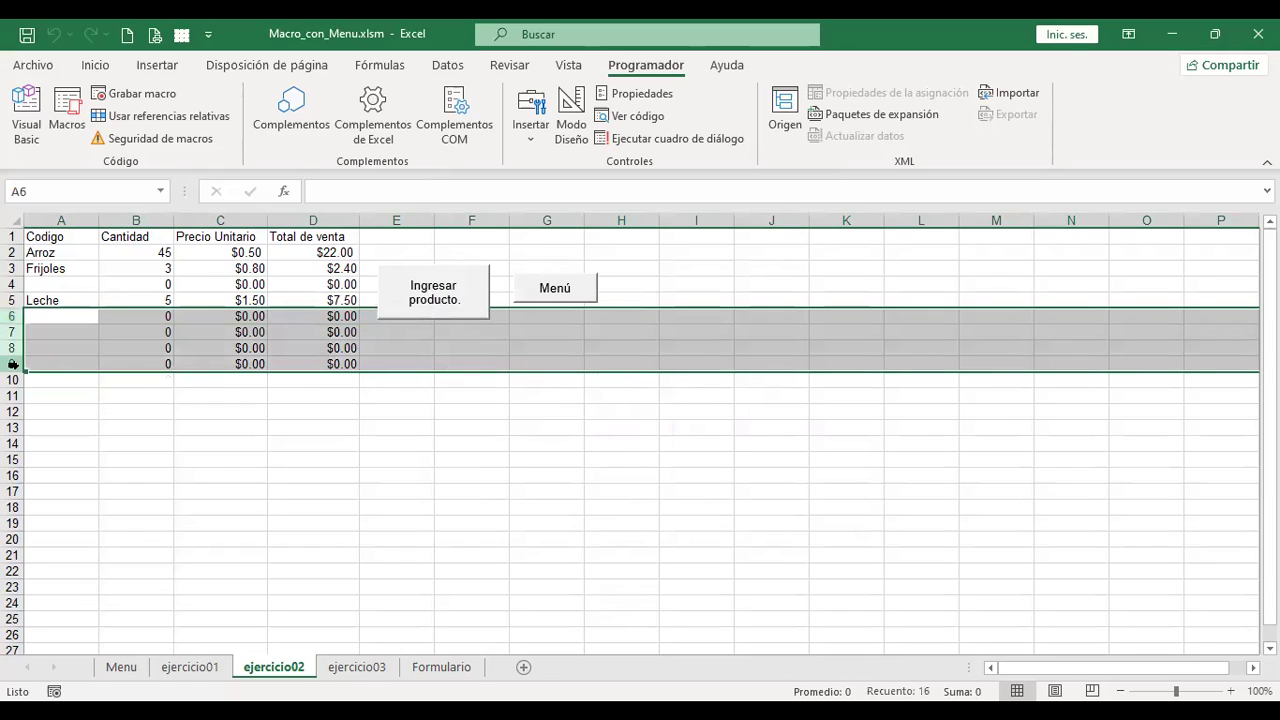
pyautogui.rightClick(12, 364)
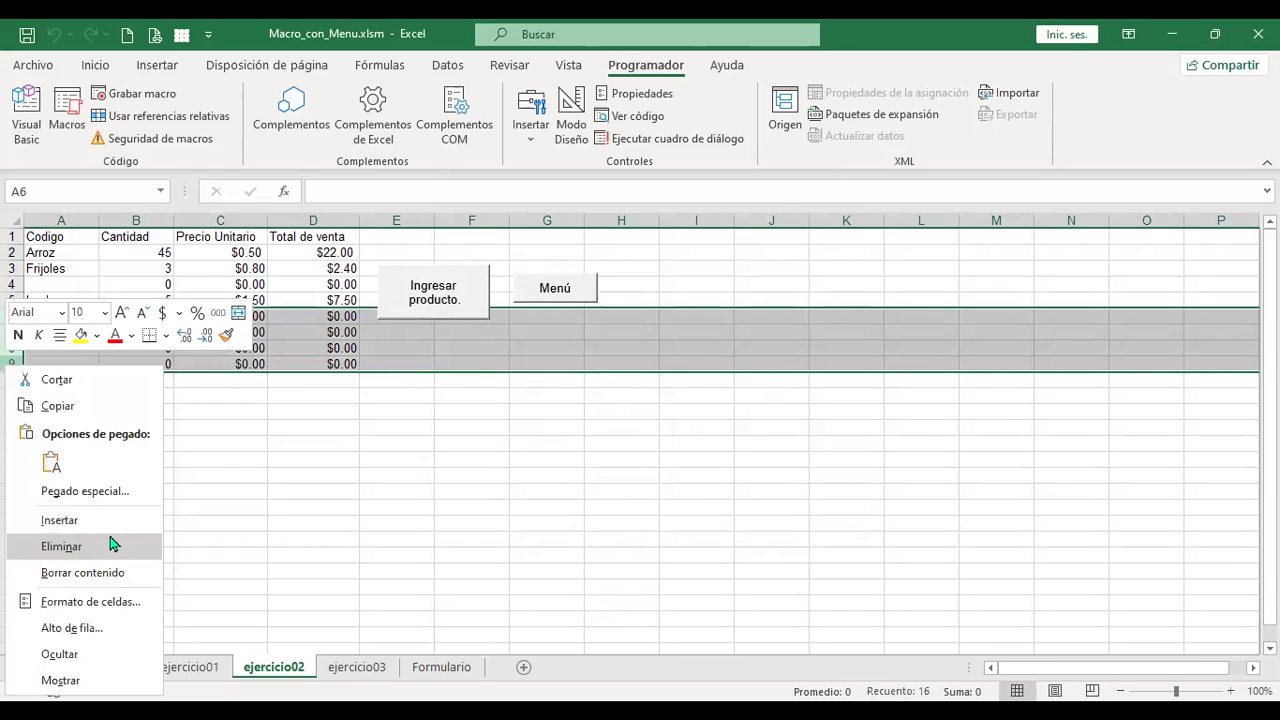
pyautogui.click(312, 296)
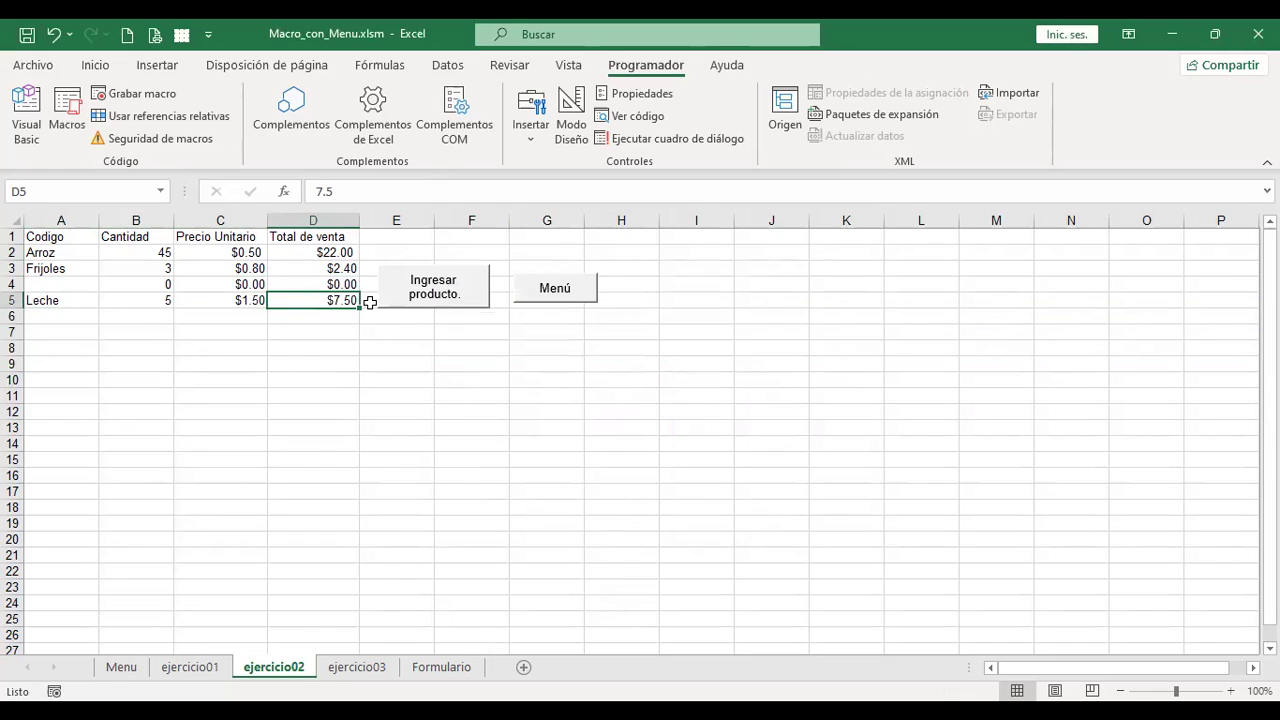
# Check the Ingresar producto. button's Formato de control settings unchanged, then switch to the VBA editor.
pyautogui.rightClick(463, 299)
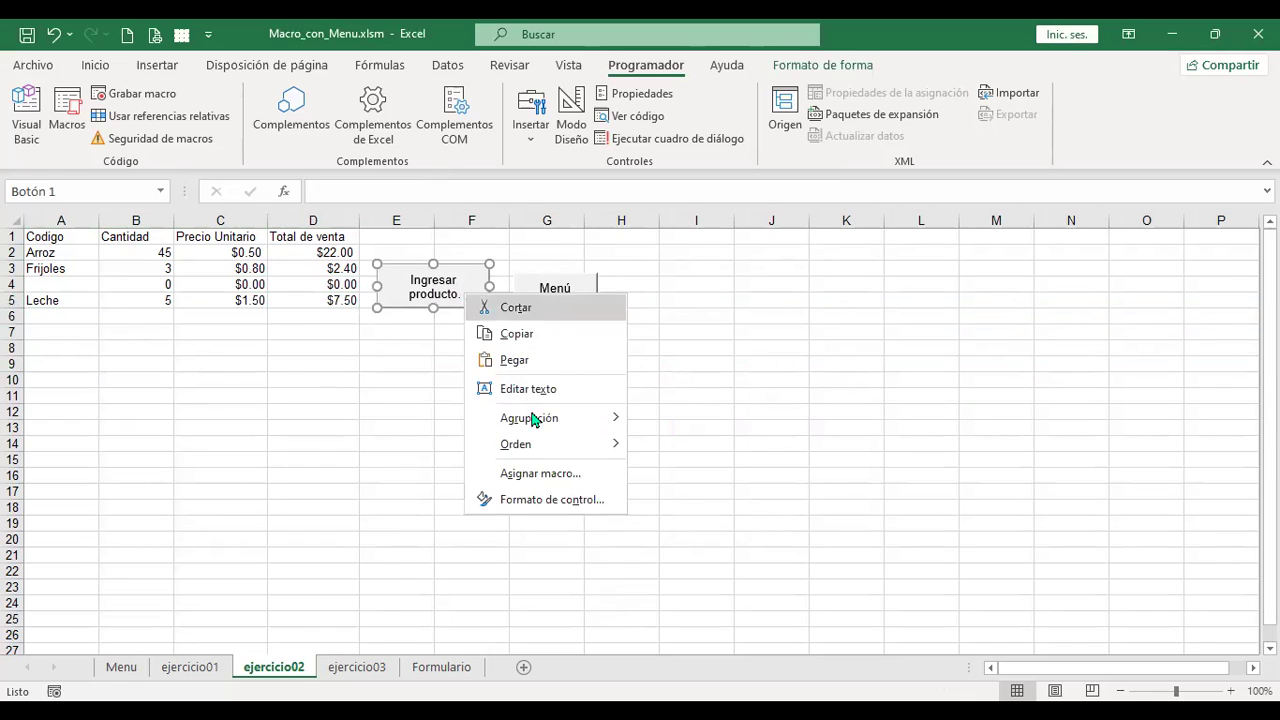
pyautogui.click(567, 503)
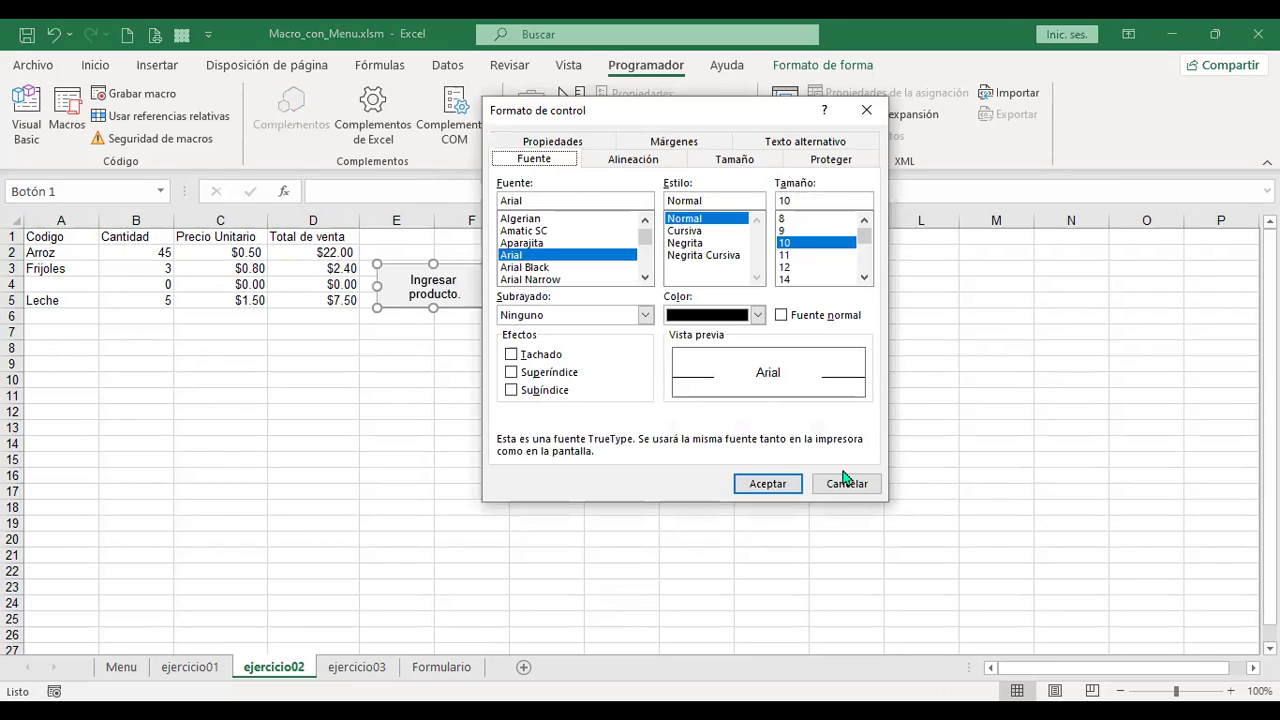
pyautogui.click(857, 485)
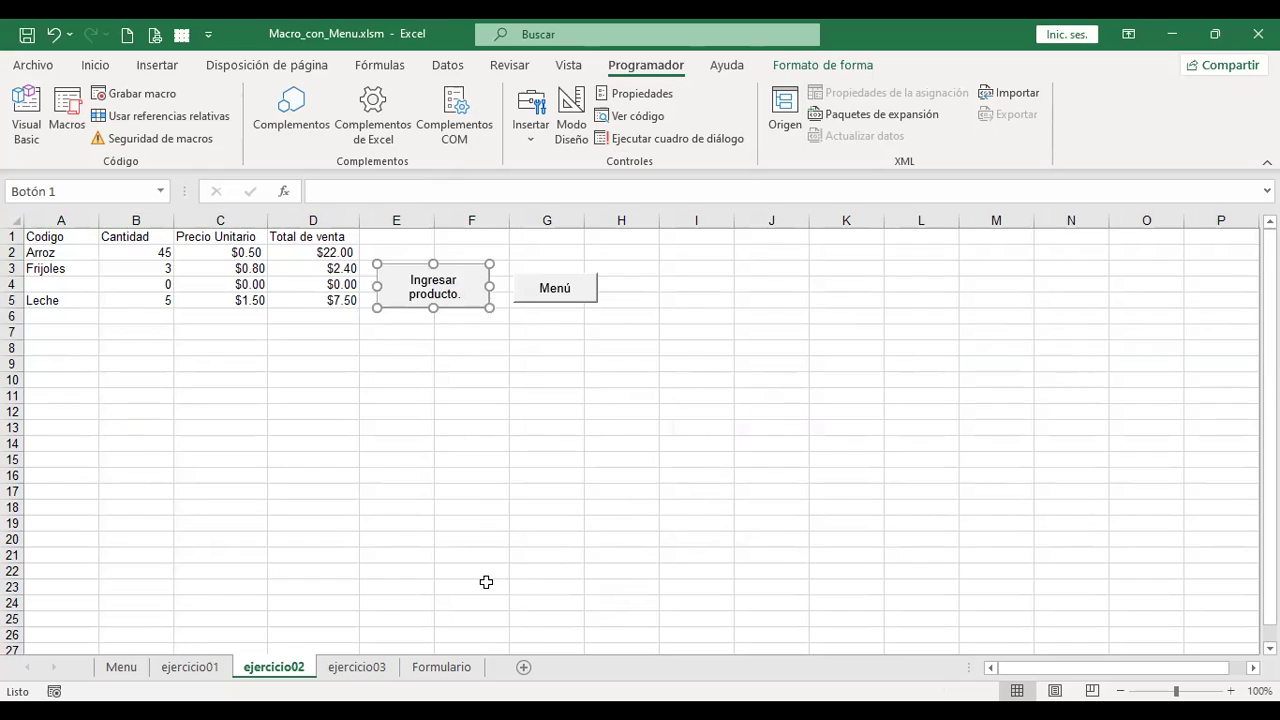
pyautogui.hotkey('alt', 'F11')
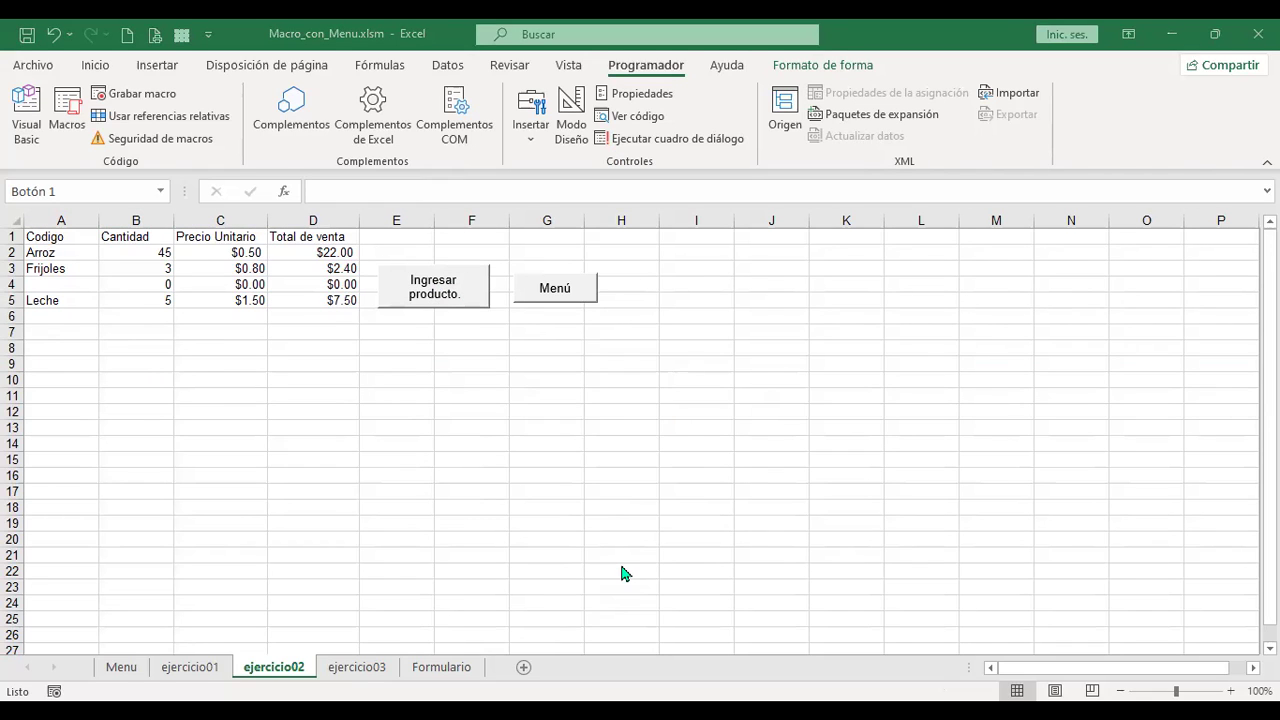